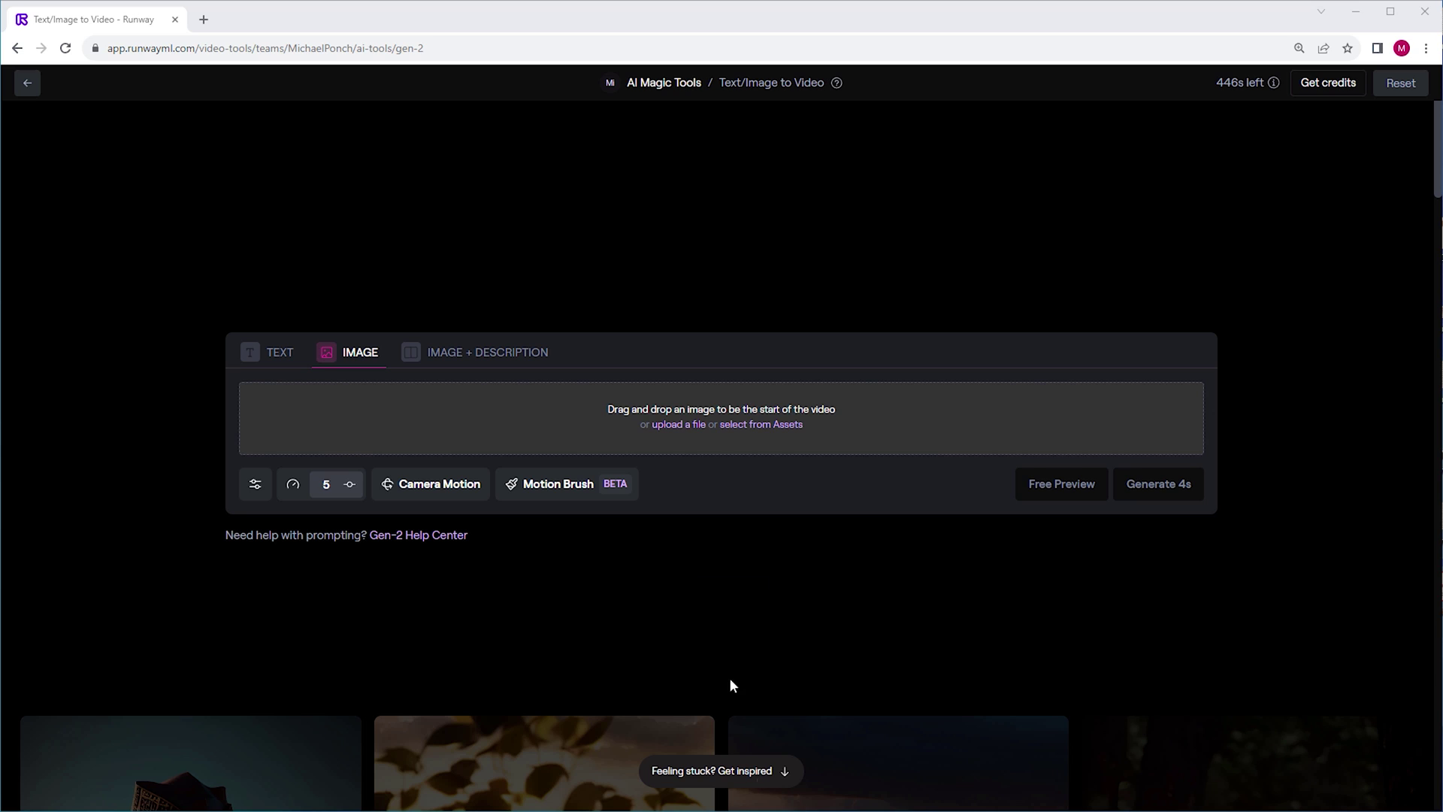
Generate a 4-second video from the black and gold abstract image and play the result
{"action": "left_click_drag", "start_coordinate": [729, 680], "coordinate": [724, 418]}
{"action": "left_click", "coordinate": [1166, 486]}
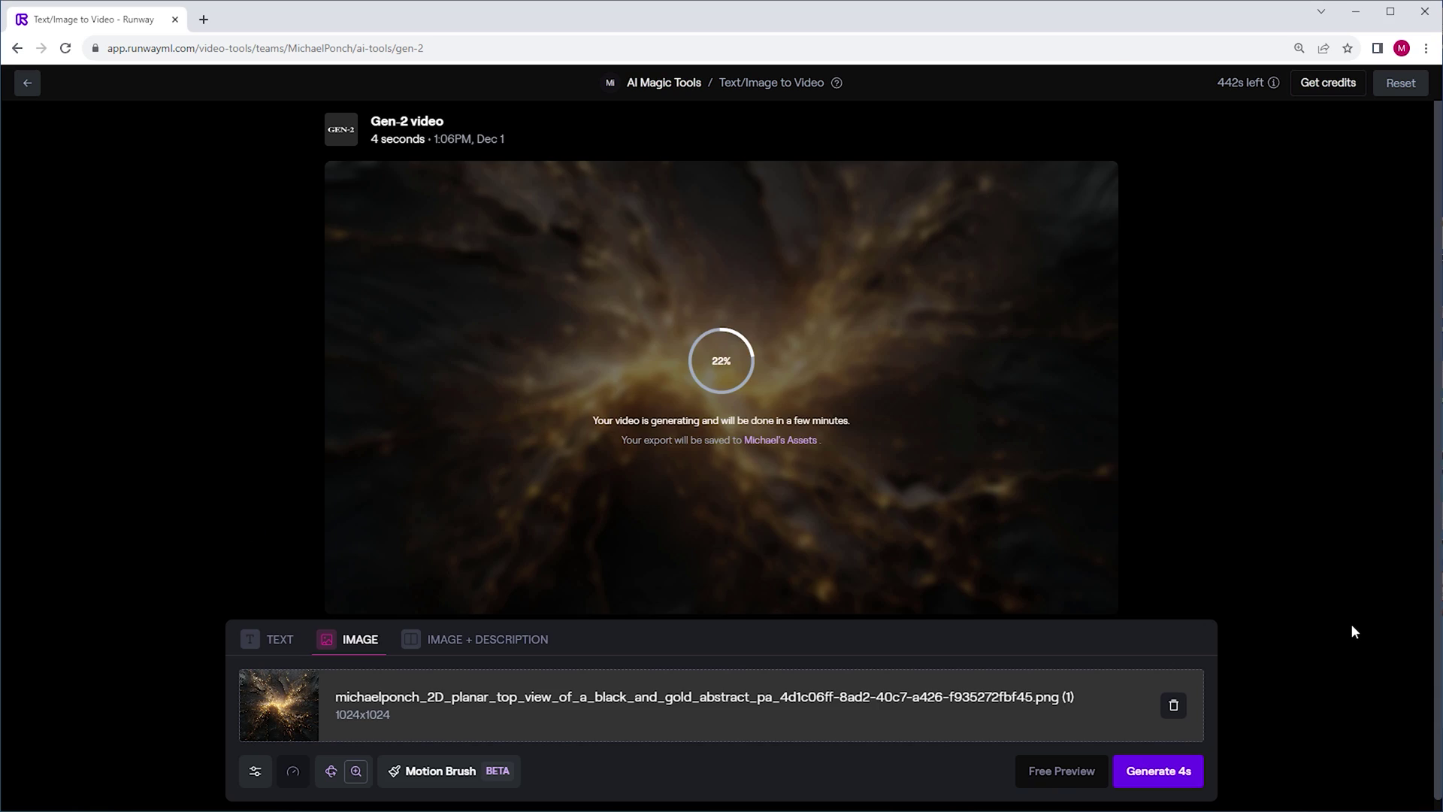
{"action": "left_click", "coordinate": [515, 574]}
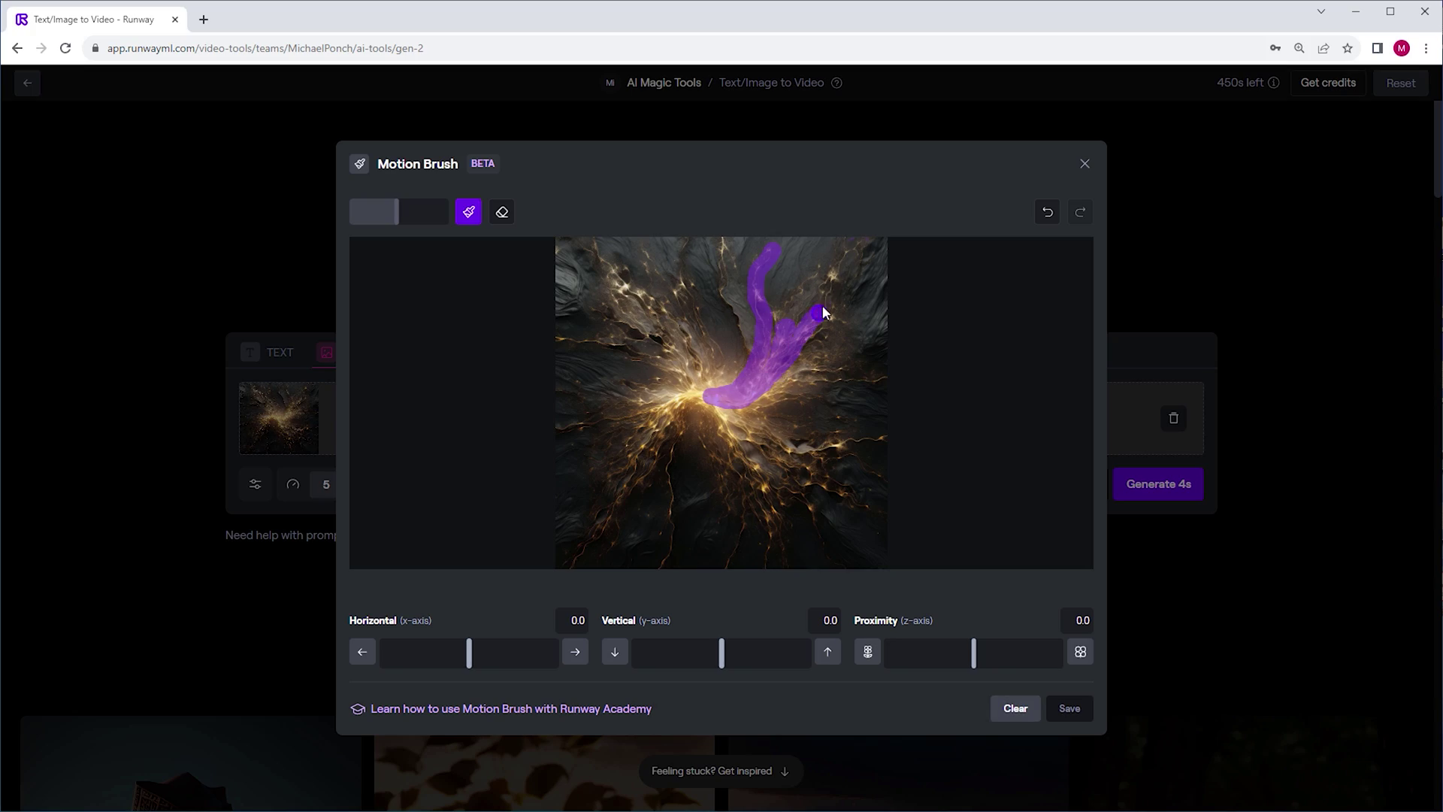
Paint the Motion Brush over the gold strands in the image's upper right and play the video generated from it
{"action": "mouse_move", "coordinate": [782, 256]}
{"action": "left_mouse_down"}
{"action": "mouse_move", "coordinate": [760, 471]}
{"action": "mouse_move", "coordinate": [625, 480]}
{"action": "mouse_move", "coordinate": [706, 399]}
{"action": "left_mouse_up"}
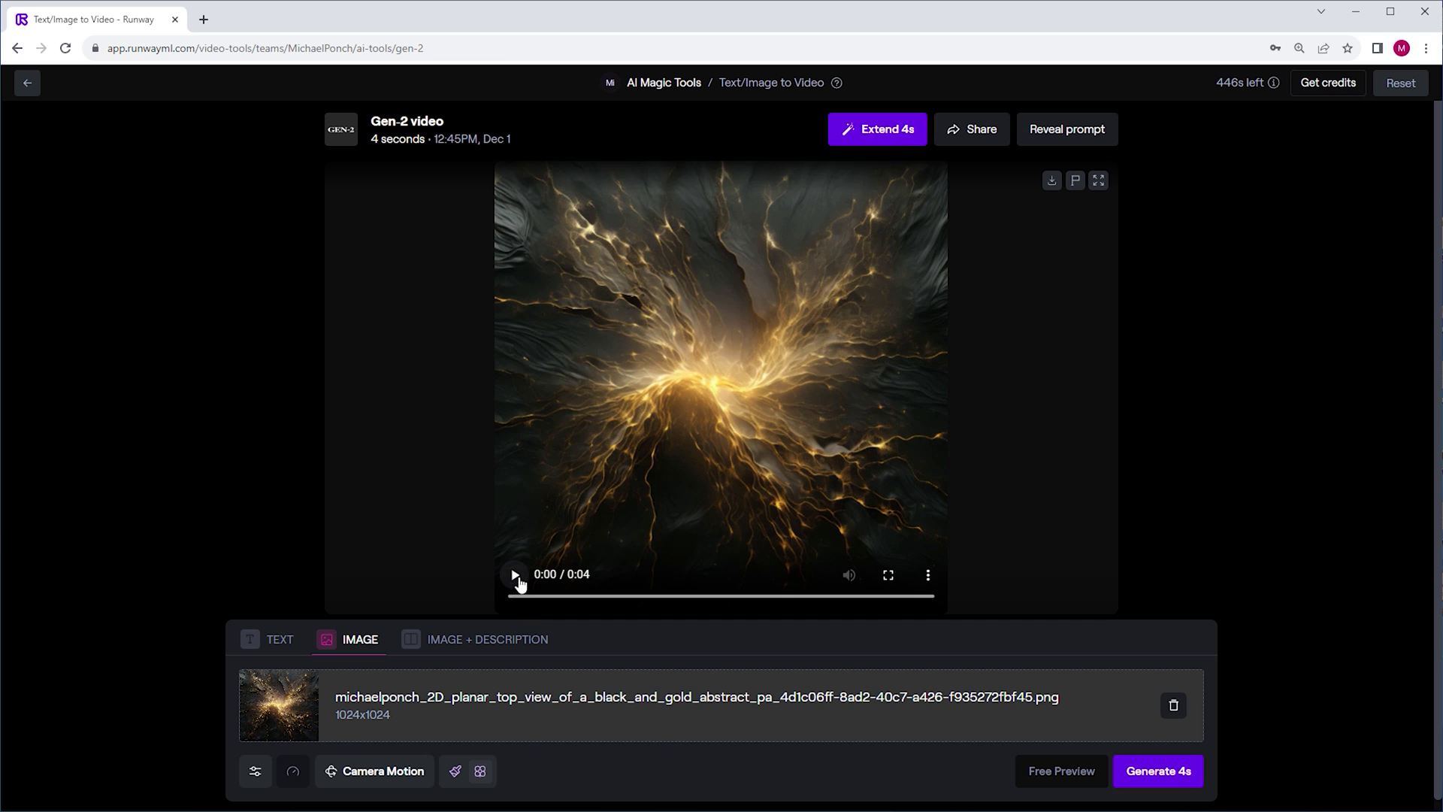
{"action": "left_click", "coordinate": [517, 576]}
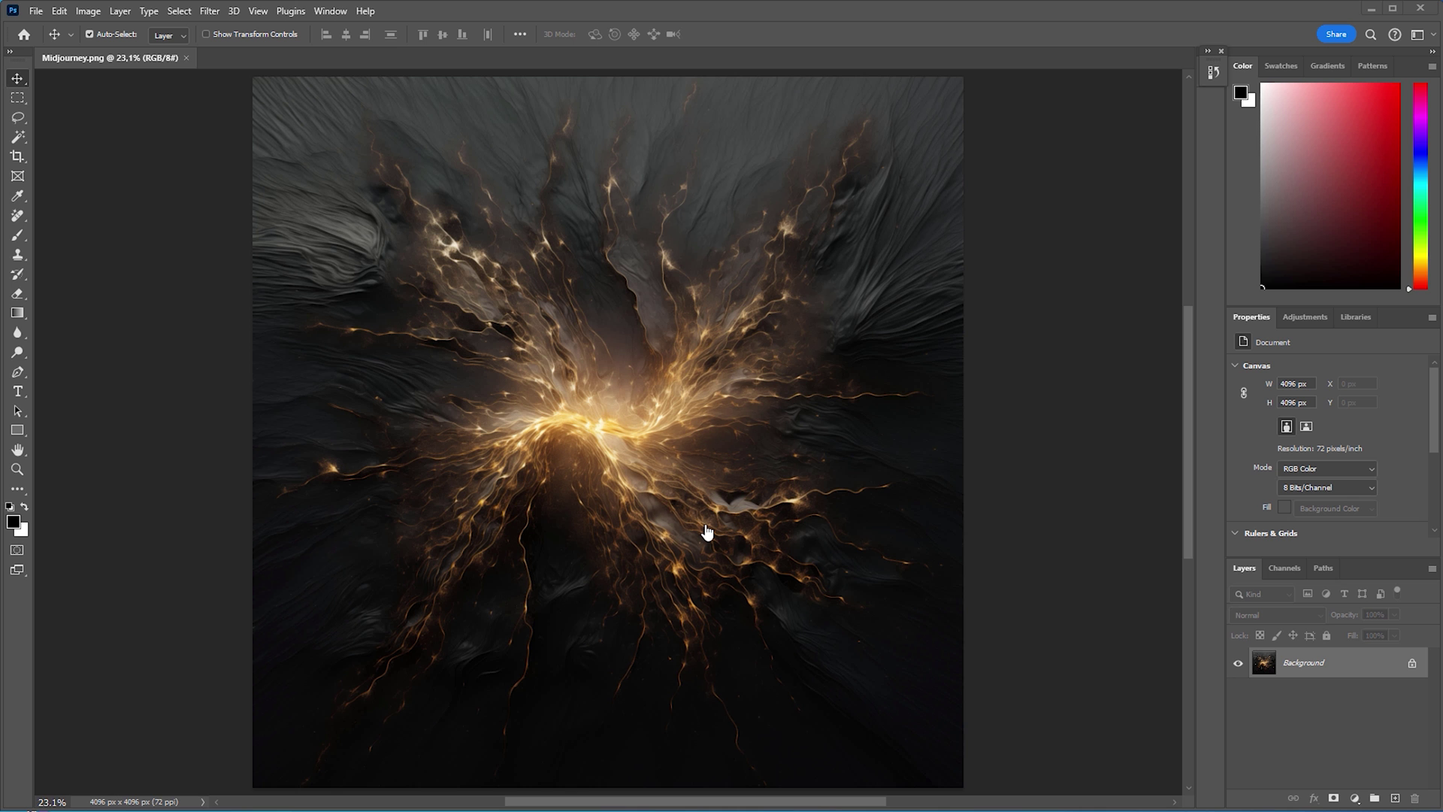
{"action": "scroll", "coordinate": [642, 335], "scroll_direction": "up", "scroll_amount": 3}
{"action": "left_click_drag", "start_coordinate": [637, 290], "coordinate": [677, 433]}
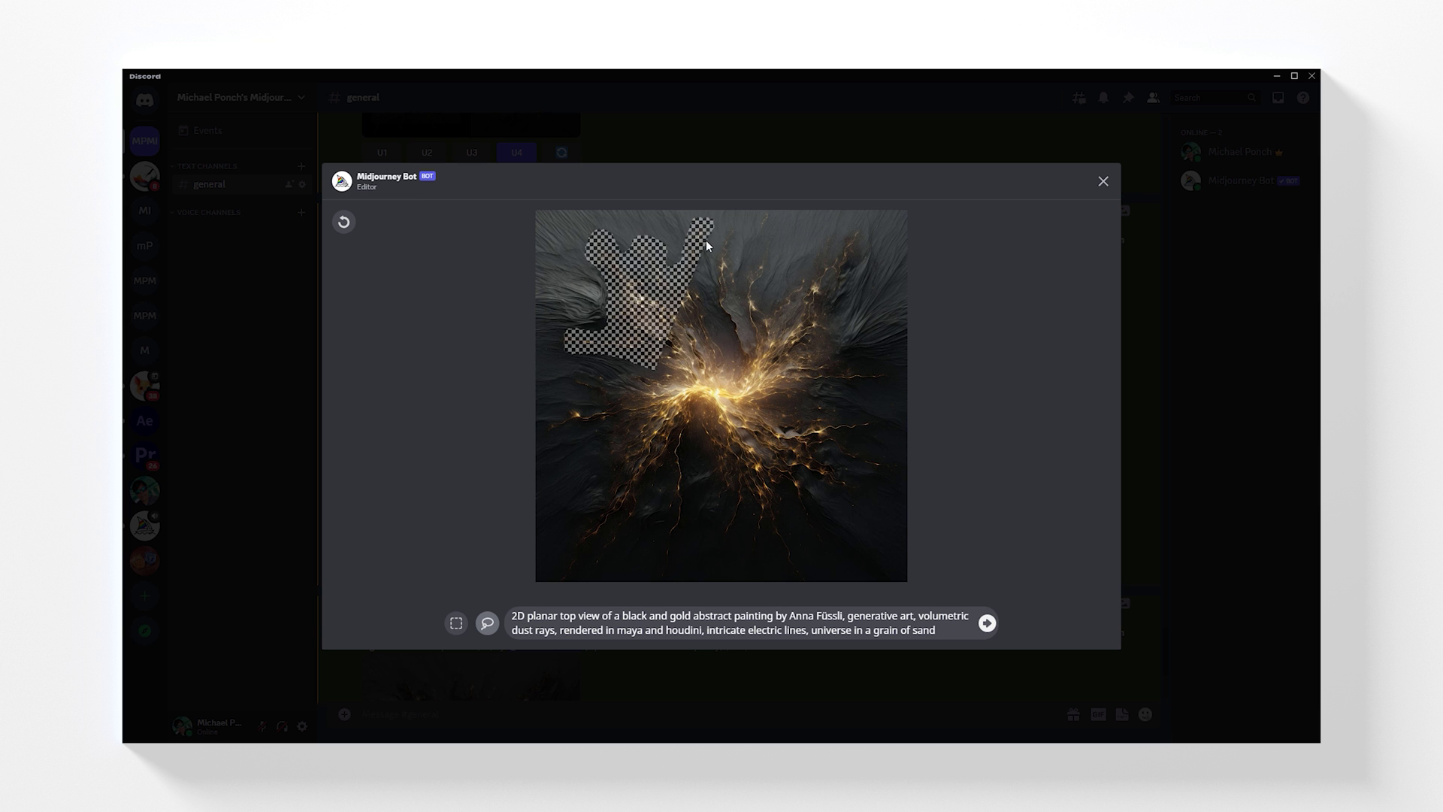
Switch to Discord, lasso the gold strands in Midjourney's region editor for regeneration, and open the generated variations
{"action": "mouse_move", "coordinate": [706, 241]}
{"action": "left_mouse_down"}
{"action": "mouse_move", "coordinate": [867, 390]}
{"action": "mouse_move", "coordinate": [770, 556]}
{"action": "mouse_move", "coordinate": [597, 488]}
{"action": "mouse_move", "coordinate": [586, 421]}
{"action": "left_mouse_up"}
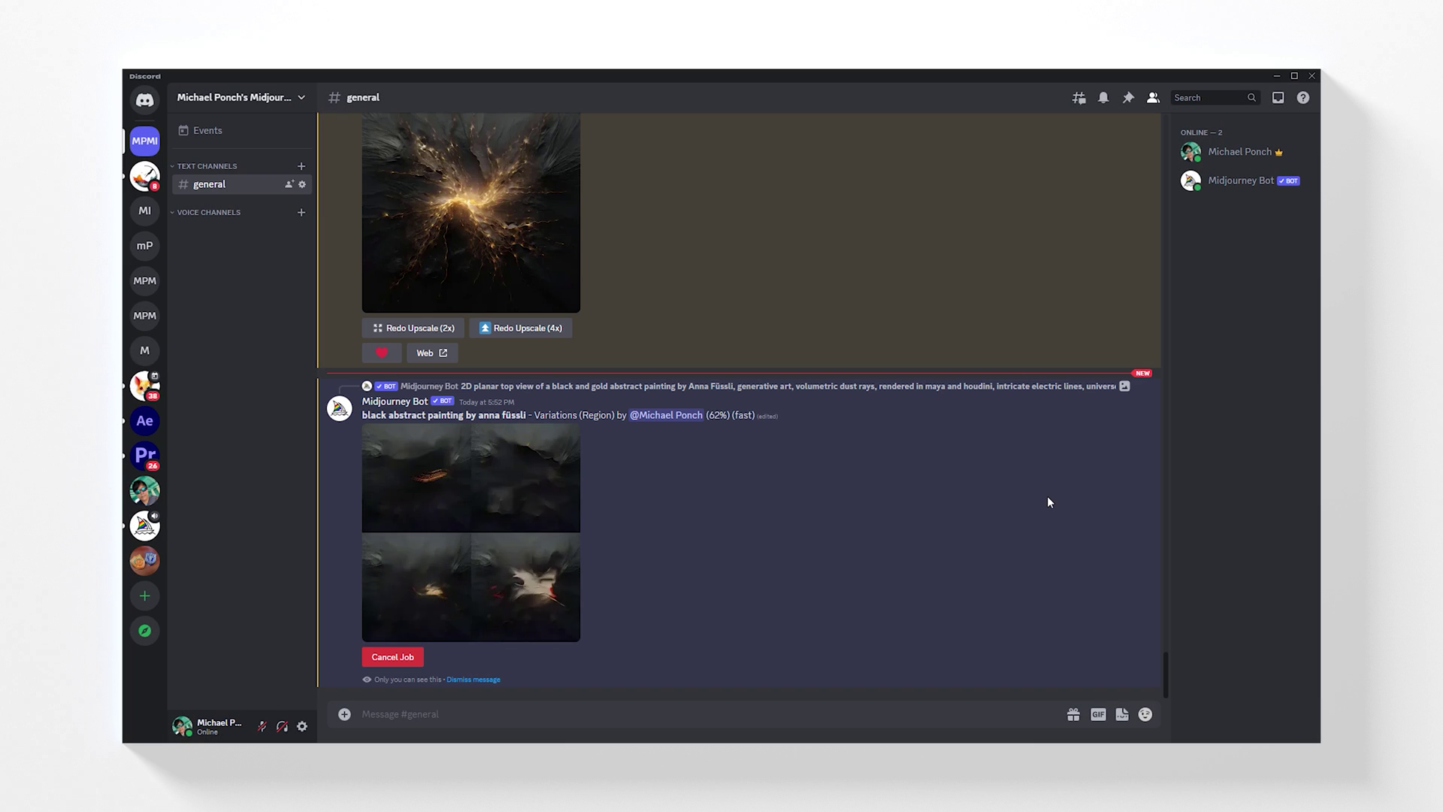
{"action": "left_click", "coordinate": [467, 547]}
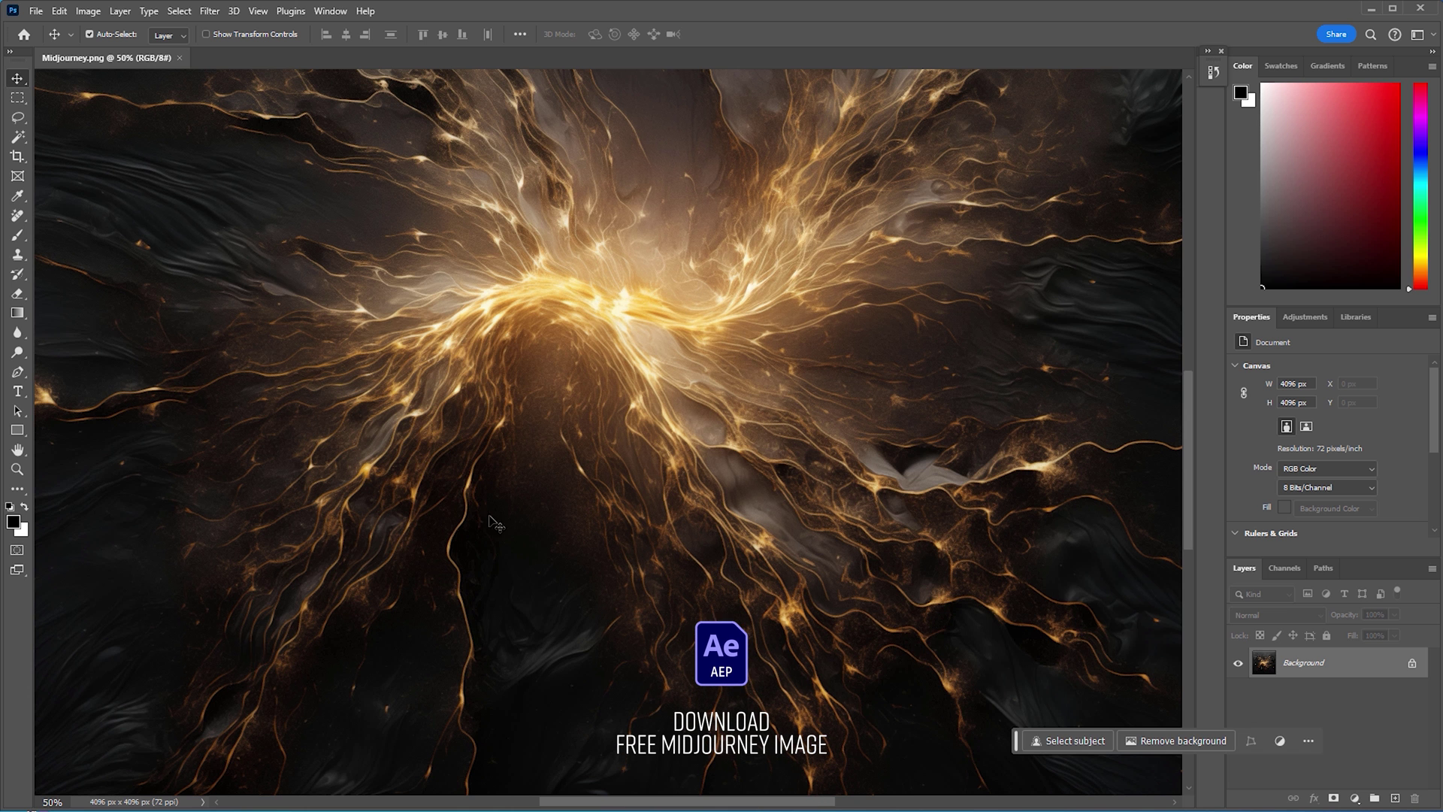
Apply a Black & White adjustment to Midjourney.png in Photoshop with Reds at 23% and Yellows at -53%
{"action": "double_click", "coordinate": [19, 450]}
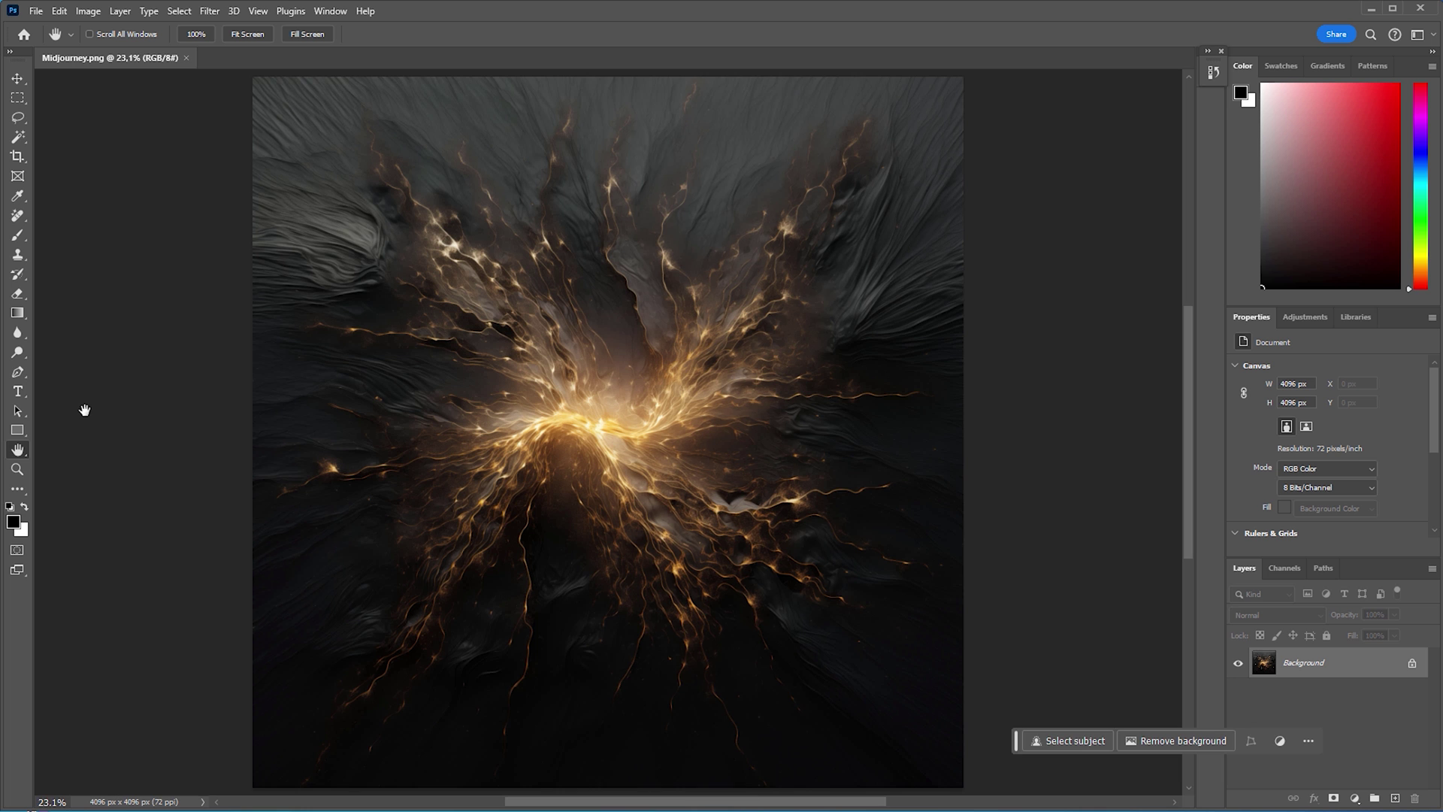
{"action": "left_click", "coordinate": [600, 428], "text": "ctrl"}
{"action": "left_click", "coordinate": [600, 428], "text": "ctrl"}
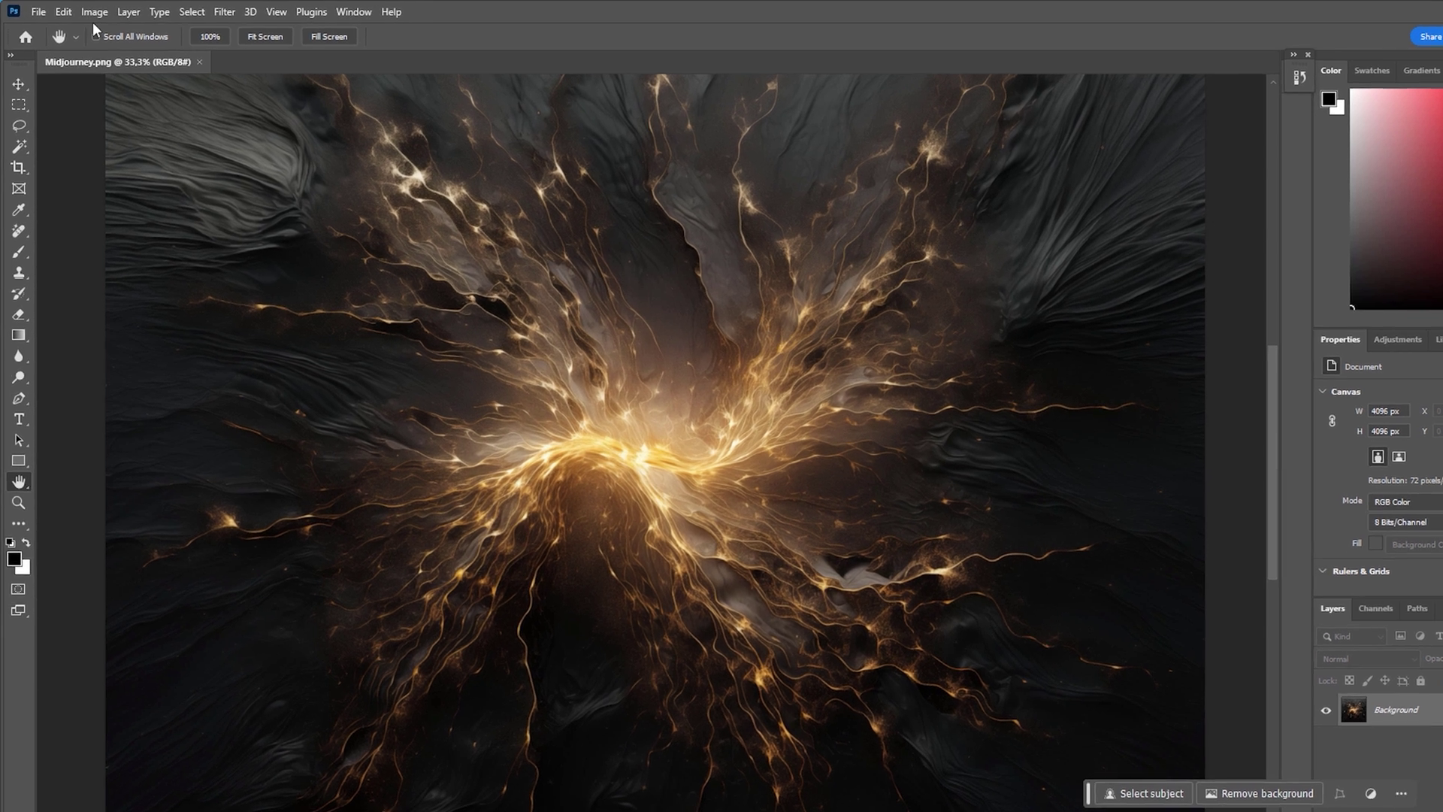
{"action": "left_click", "coordinate": [88, 10]}
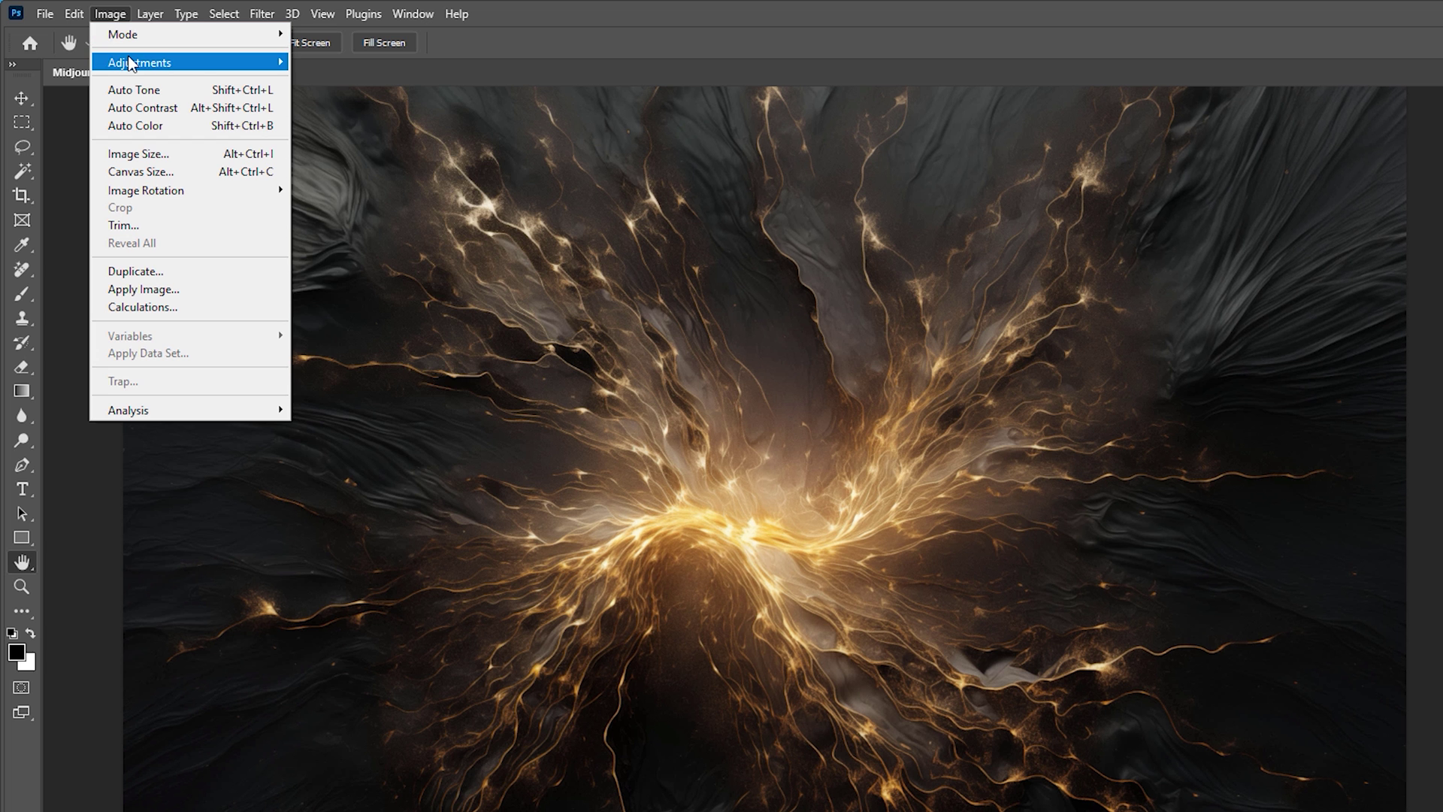
{"action": "mouse_move", "coordinate": [132, 64]}
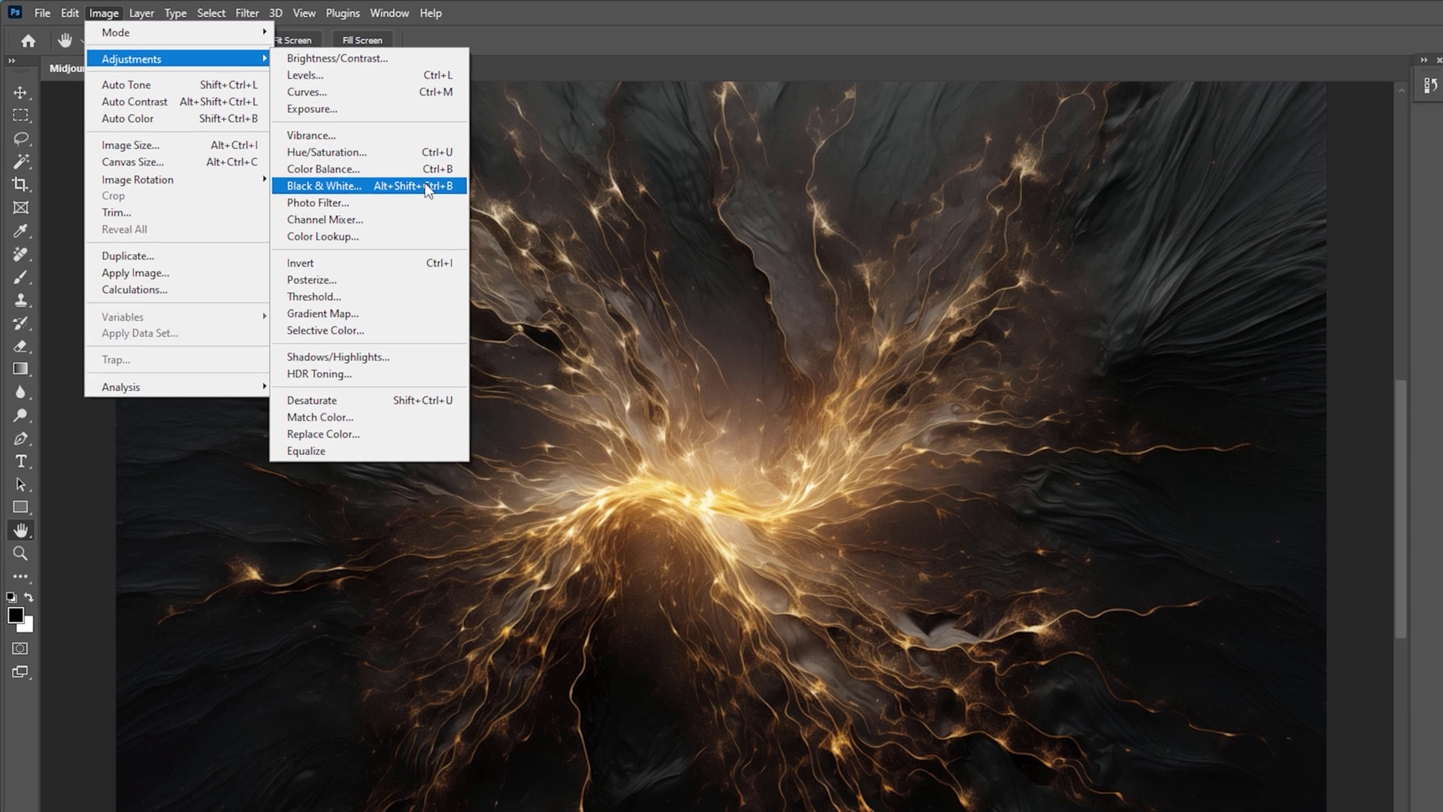
{"action": "left_click", "coordinate": [421, 197]}
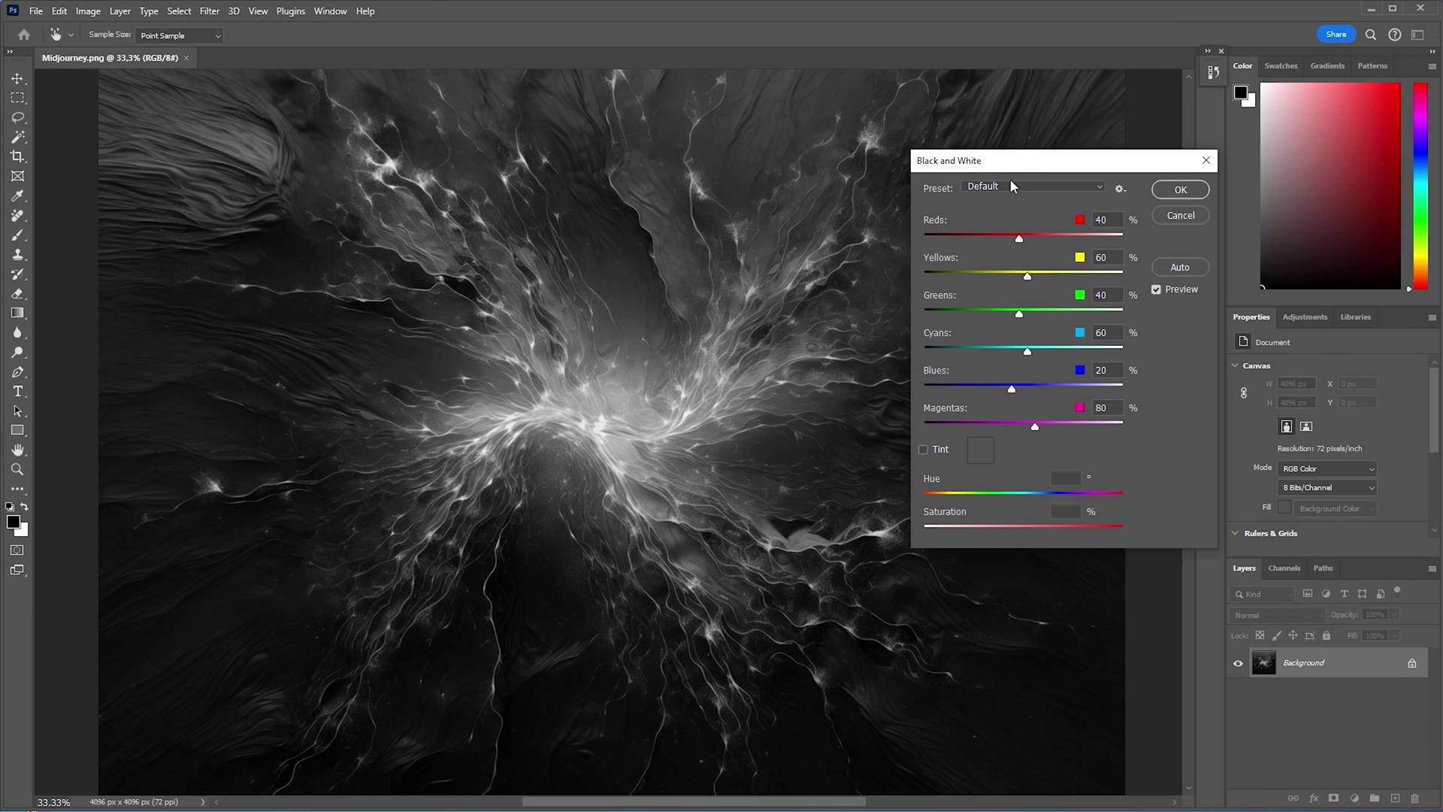
{"action": "left_click_drag", "start_coordinate": [1030, 166], "coordinate": [1161, 153]}
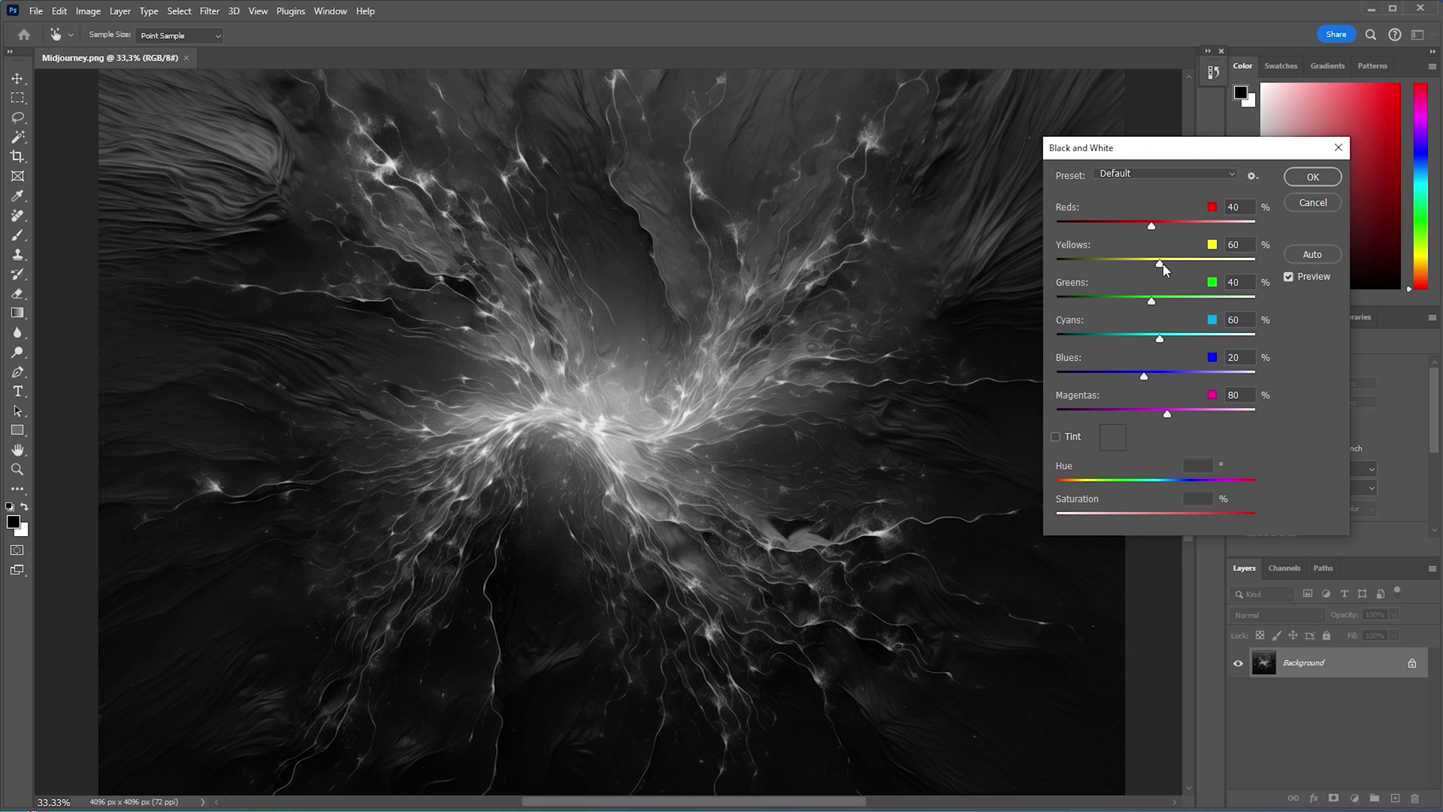
{"action": "left_click_drag", "start_coordinate": [1162, 263], "coordinate": [1143, 228]}
{"action": "key", "text": "ctrl+0"}
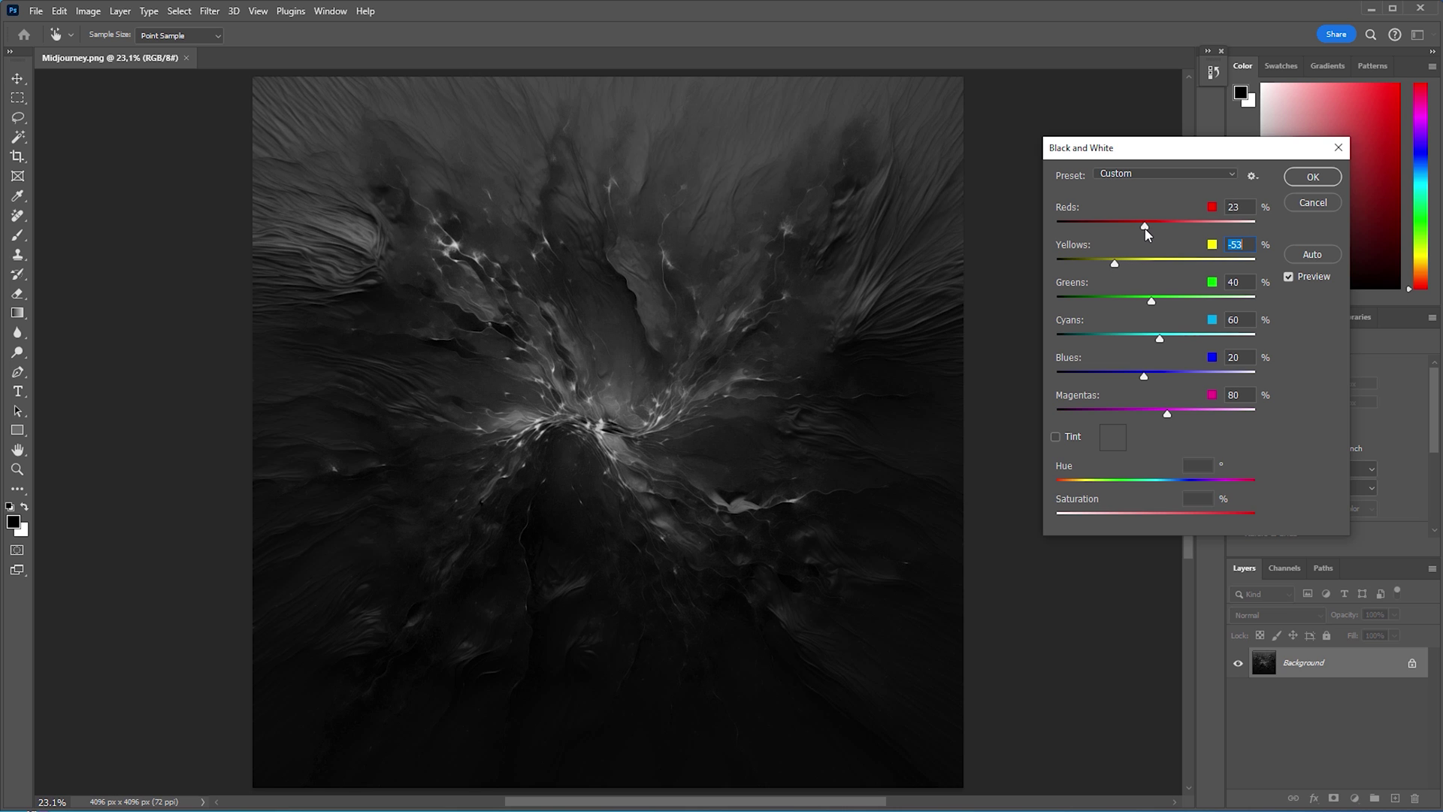
{"action": "left_click", "coordinate": [1314, 177]}
Paint out the bright strands left of the image's centre using the Remove Tool at brush size 60
{"action": "scroll", "coordinate": [590, 427], "scroll_direction": "up", "scroll_amount": 4}
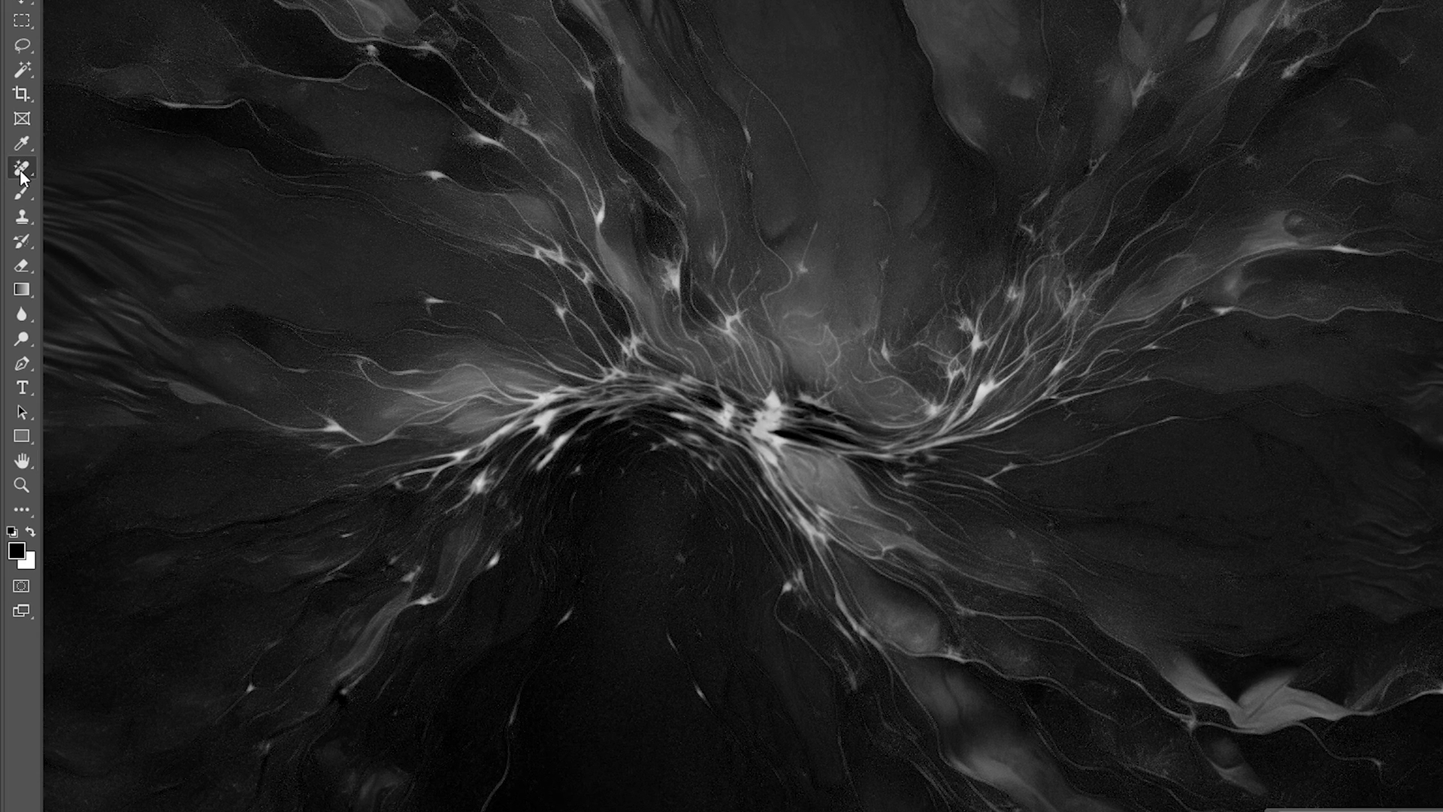
{"action": "right_click", "coordinate": [21, 172]}
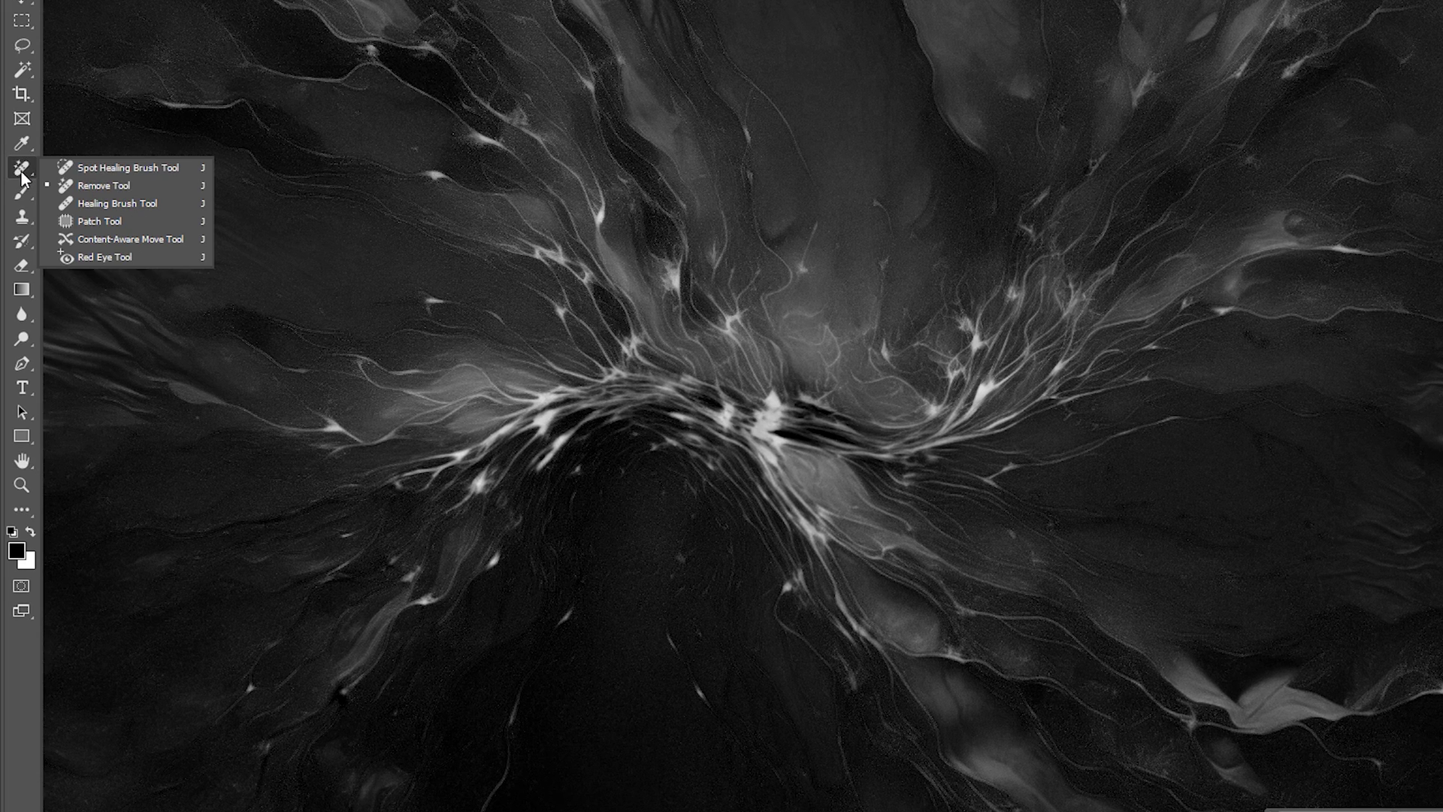
{"action": "left_click", "coordinate": [104, 186]}
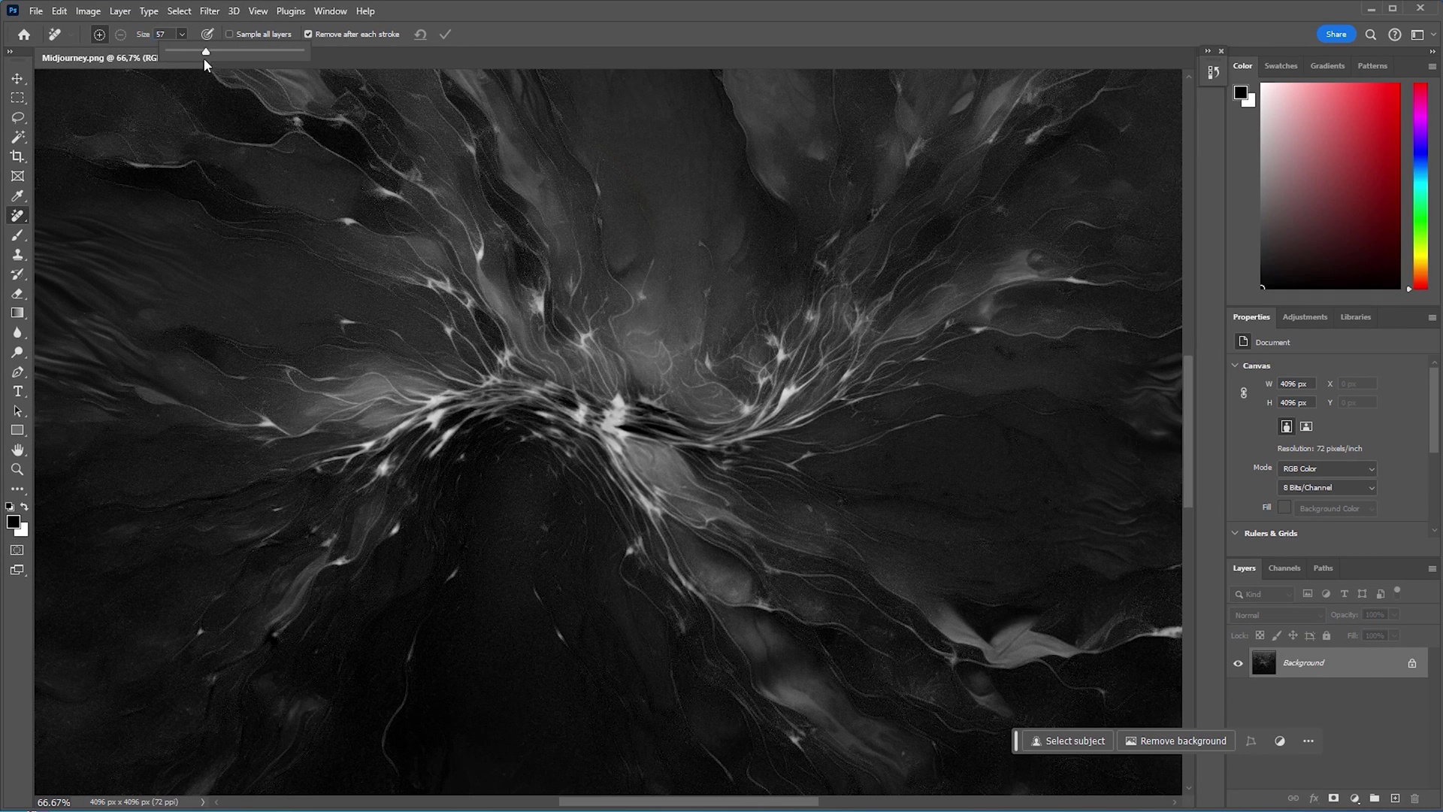
{"action": "mouse_move", "coordinate": [284, 624]}
{"action": "left_mouse_down"}
{"action": "mouse_move", "coordinate": [390, 460]}
{"action": "mouse_move", "coordinate": [442, 445]}
{"action": "left_mouse_up"}
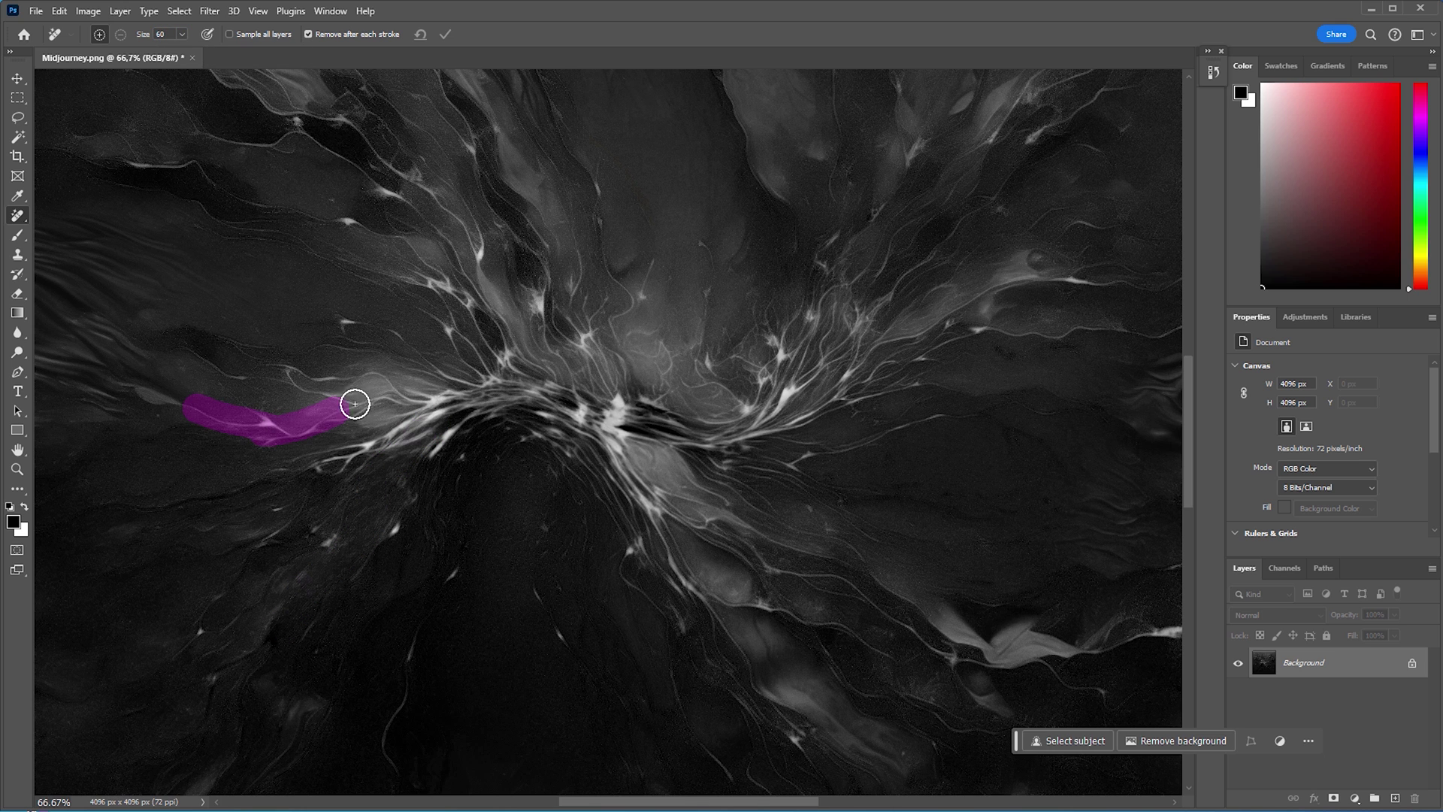
{"action": "left_click_drag", "start_coordinate": [355, 403], "coordinate": [451, 398]}
{"action": "left_click_drag", "start_coordinate": [332, 471], "coordinate": [451, 406]}
{"action": "left_click_drag", "start_coordinate": [438, 457], "coordinate": [538, 406]}
Remove the remaining bright strands to the lower right and around the centre, enlarging the Remove Tool brush to 252 for the centre
{"action": "left_click_drag", "start_coordinate": [827, 526], "coordinate": [554, 353]}
{"action": "left_click_drag", "start_coordinate": [1079, 439], "coordinate": [936, 444]}
{"action": "left_click_drag", "start_coordinate": [941, 453], "coordinate": [849, 468]}
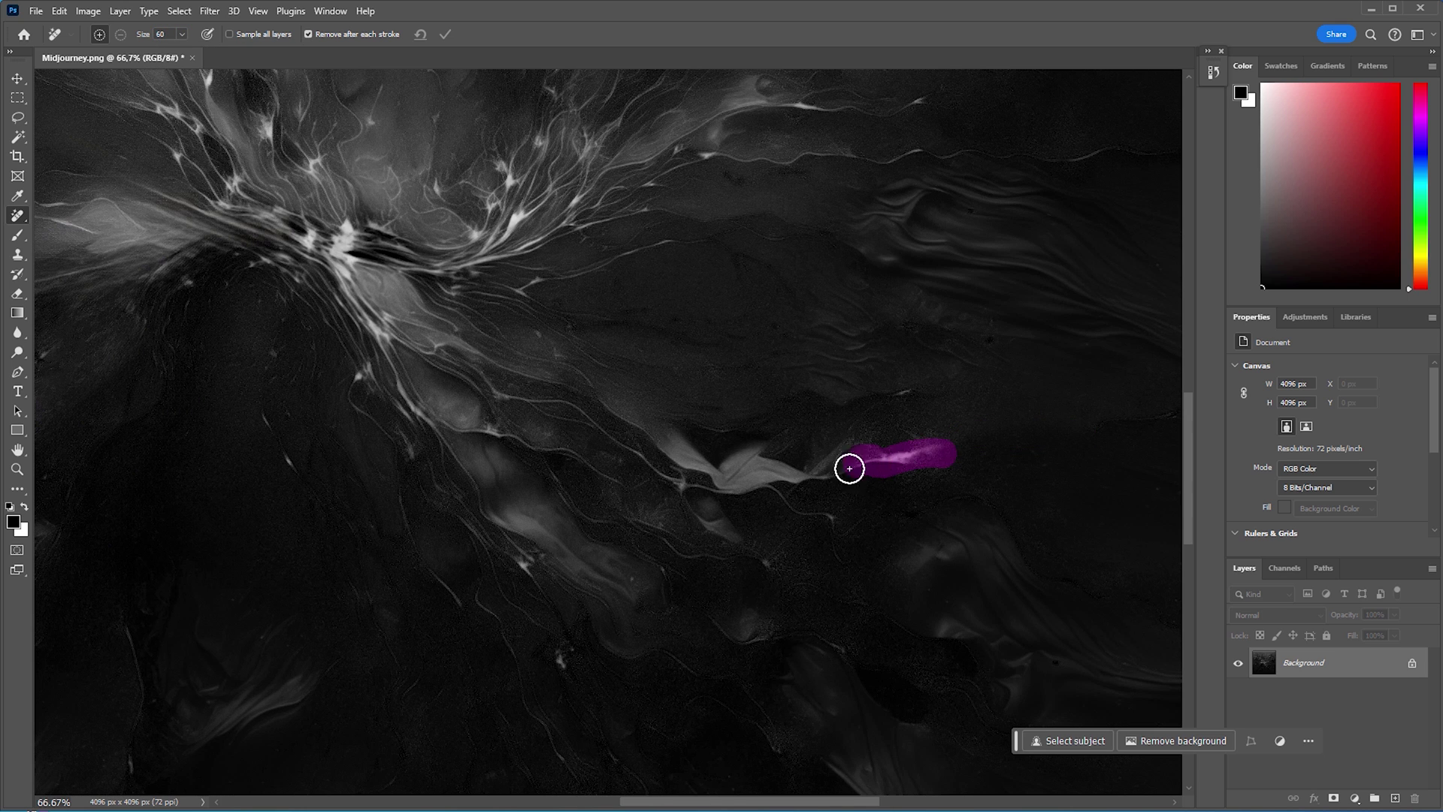
{"action": "mouse_move", "coordinate": [839, 543]}
{"action": "left_mouse_down"}
{"action": "mouse_move", "coordinate": [770, 499]}
{"action": "mouse_move", "coordinate": [718, 524]}
{"action": "mouse_move", "coordinate": [686, 494]}
{"action": "left_mouse_up"}
{"action": "left_click_drag", "start_coordinate": [705, 502], "coordinate": [521, 405]}
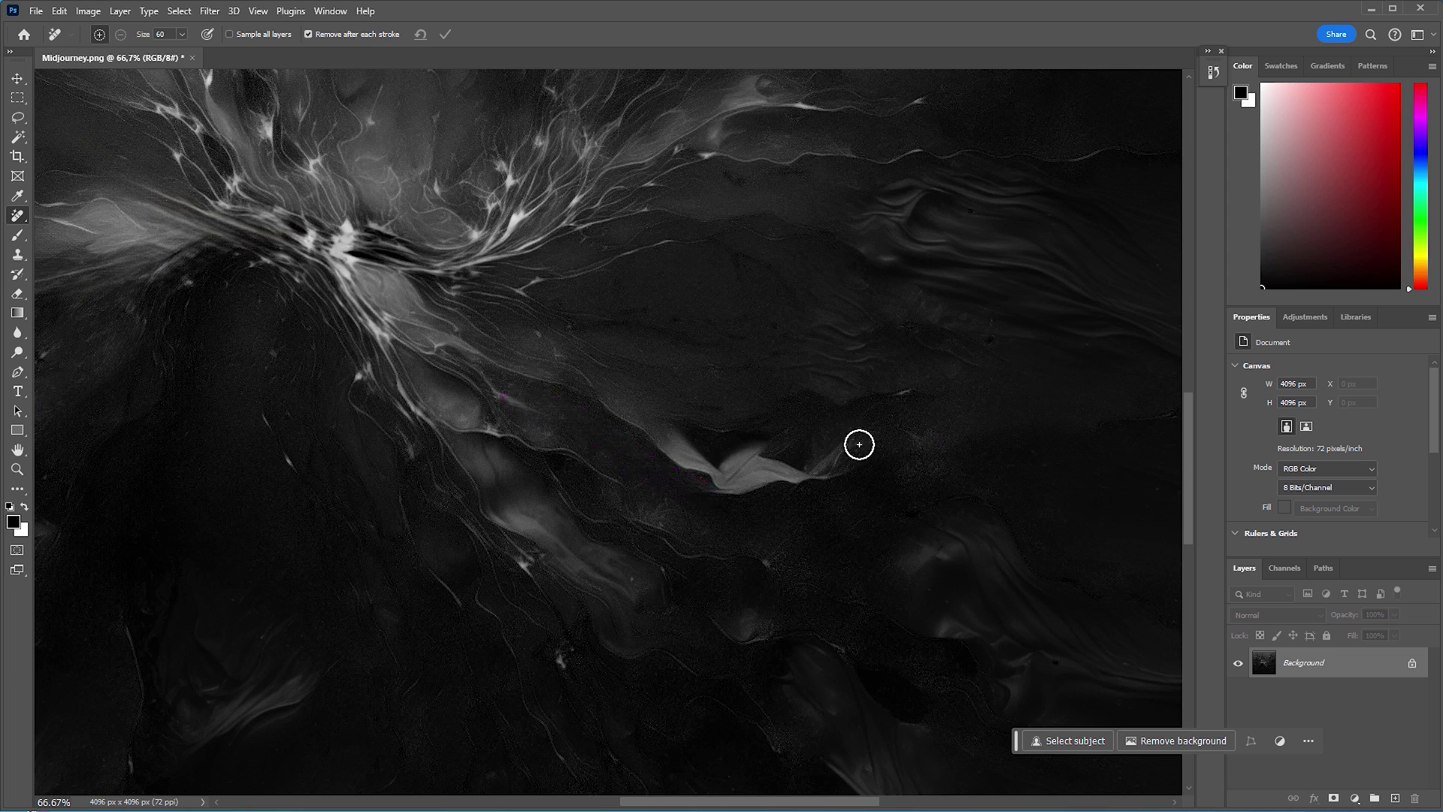
{"action": "left_click_drag", "start_coordinate": [630, 430], "coordinate": [848, 360]}
{"action": "left_click_drag", "start_coordinate": [835, 301], "coordinate": [752, 324]}
{"action": "left_click_drag", "start_coordinate": [612, 346], "coordinate": [625, 371]}
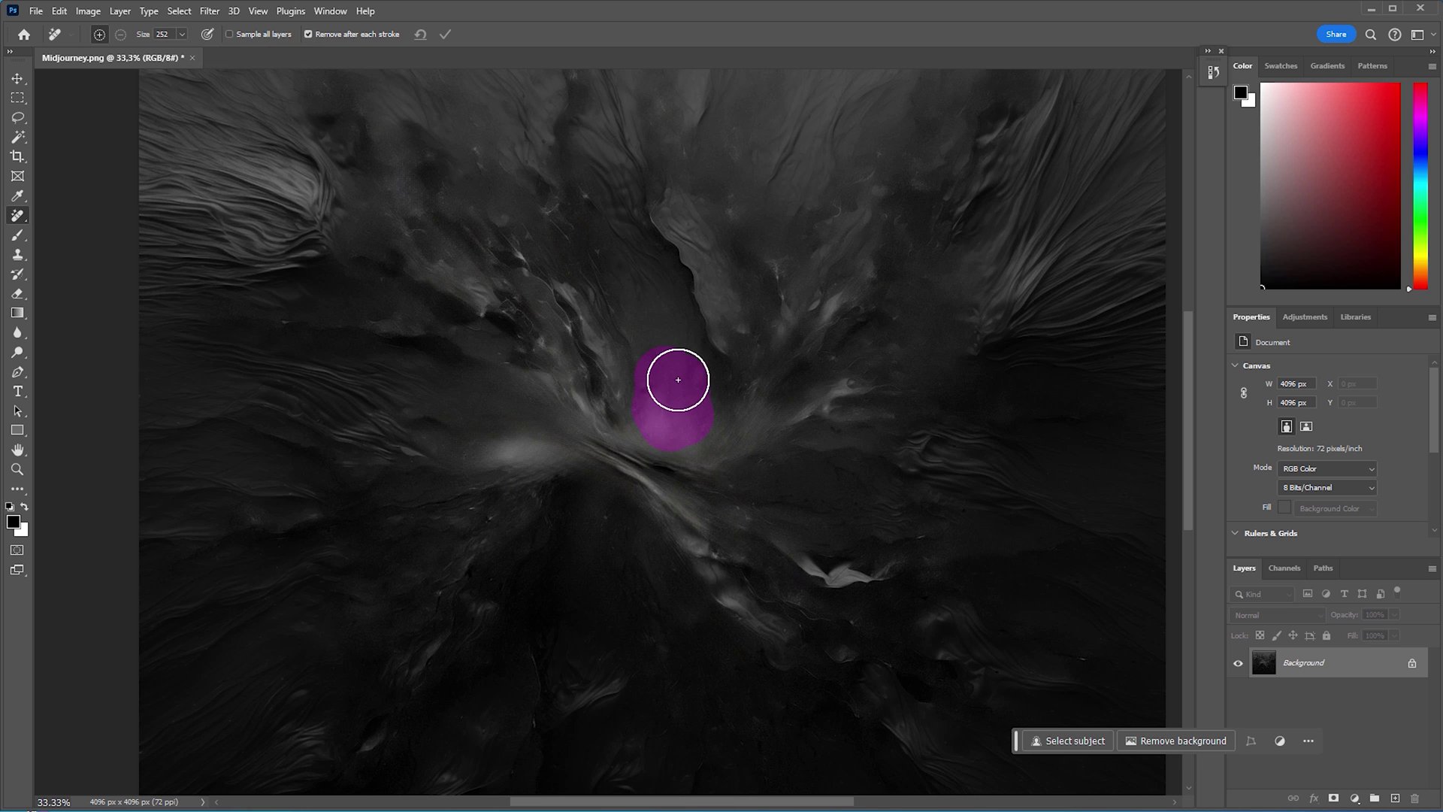
{"action": "left_click_drag", "start_coordinate": [658, 413], "coordinate": [658, 414]}
{"action": "left_click_drag", "start_coordinate": [601, 500], "coordinate": [621, 511]}
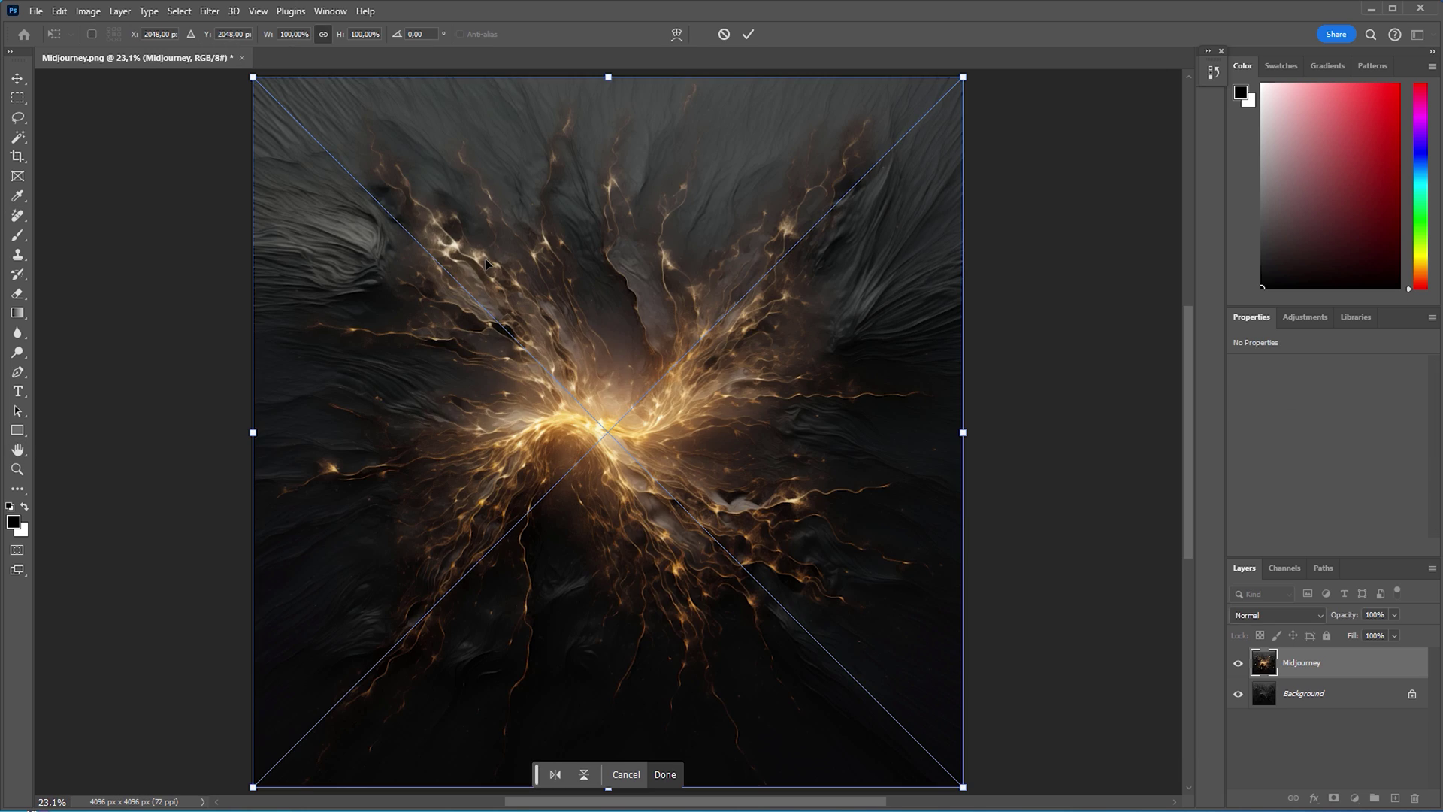
Place the original Midjourney image as a layer above the cleaned background and toggle its visibility to compare the two
{"action": "key", "text": "Return"}
{"action": "left_click", "coordinate": [1239, 663]}
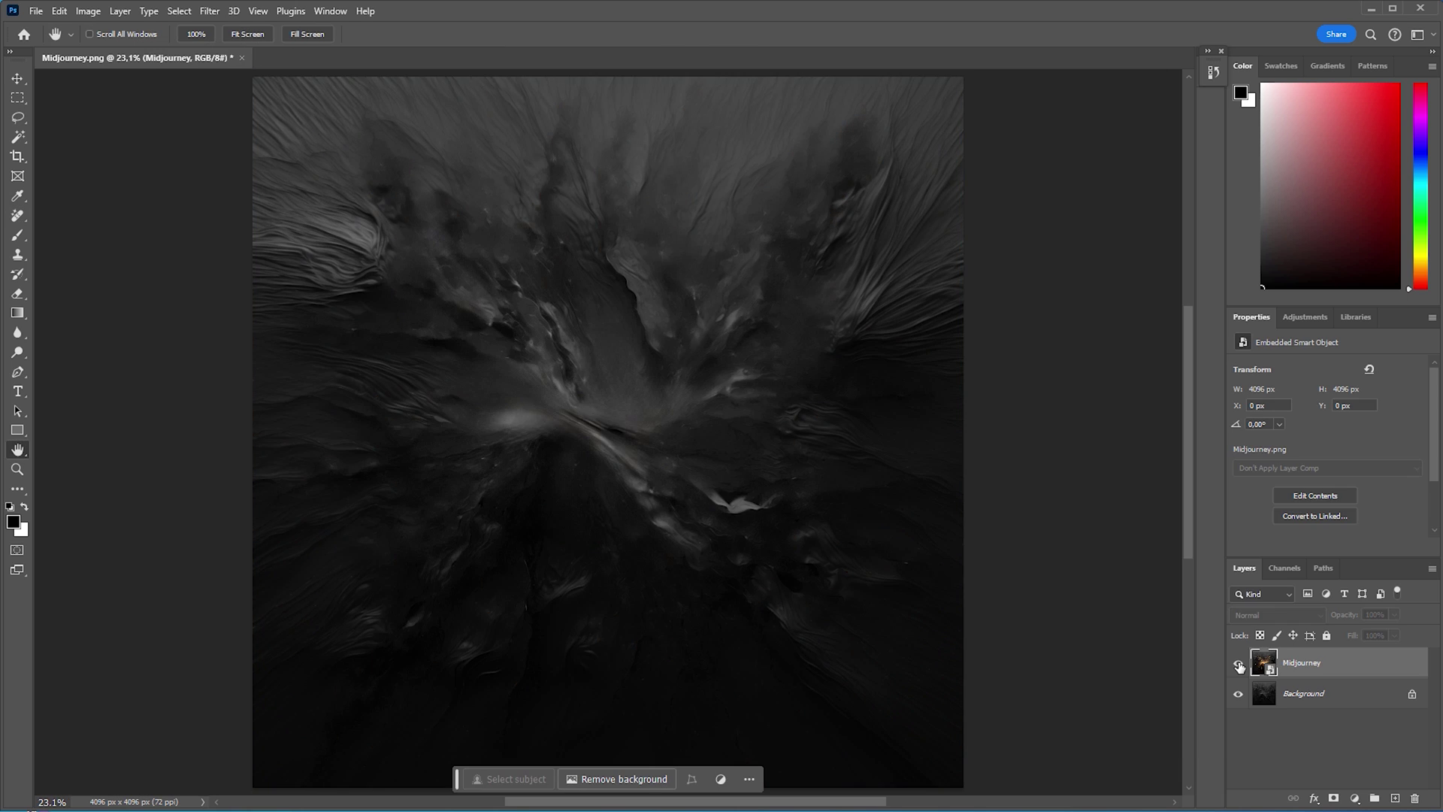
{"action": "left_click", "coordinate": [1239, 663]}
{"action": "left_click", "coordinate": [1239, 665]}
{"action": "left_click", "coordinate": [1239, 665]}
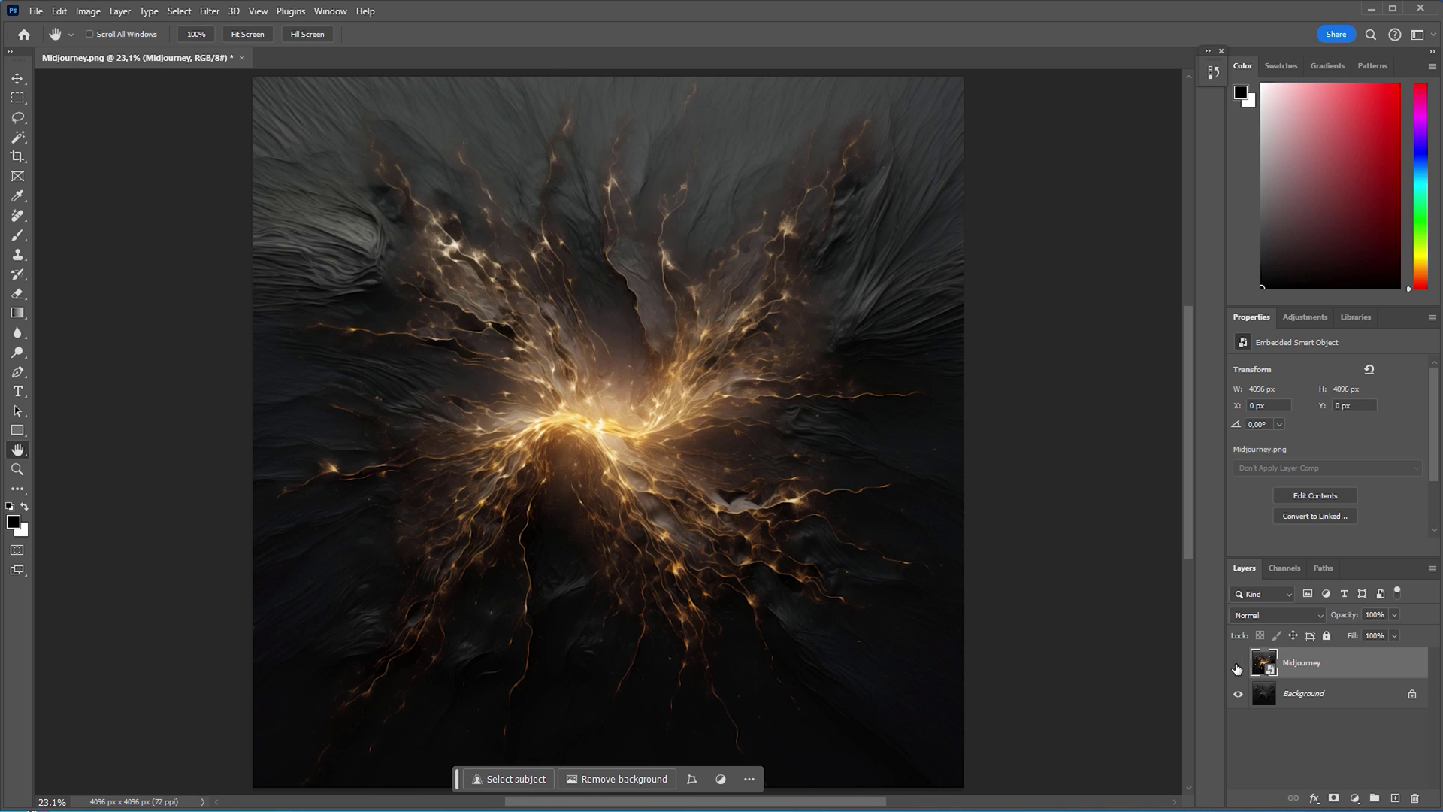
{"action": "key", "text": "ctrl+plus"}
{"action": "key", "text": "ctrl+plus"}
{"action": "key", "text": "ctrl+plus"}
{"action": "left_click", "coordinate": [1238, 665]}
{"action": "left_click", "coordinate": [1238, 665]}
{"action": "left_click", "coordinate": [1239, 664]}
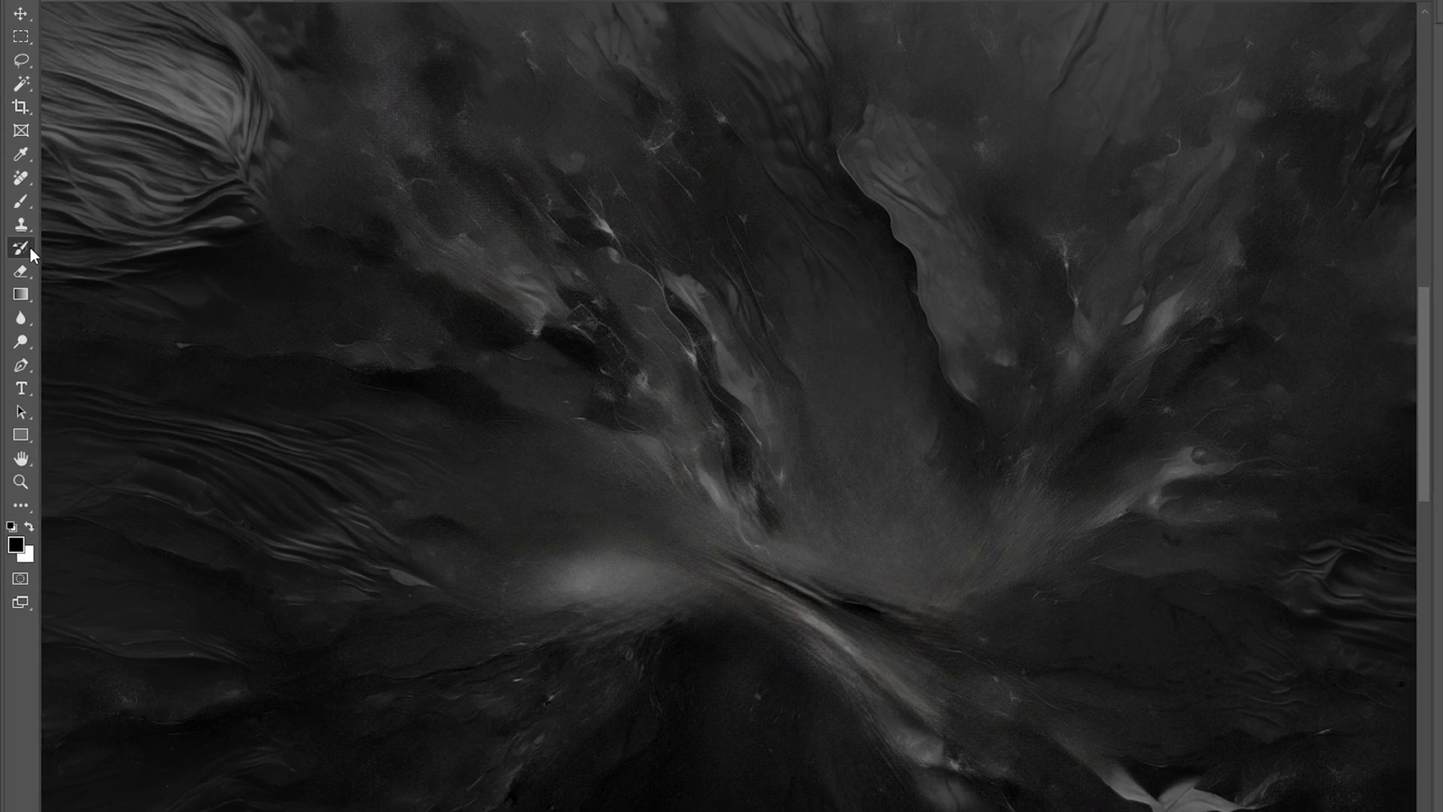
Paint over the centre of the Background layer with the History Brush to bring back some of its earlier detail
{"action": "right_click", "coordinate": [17, 274]}
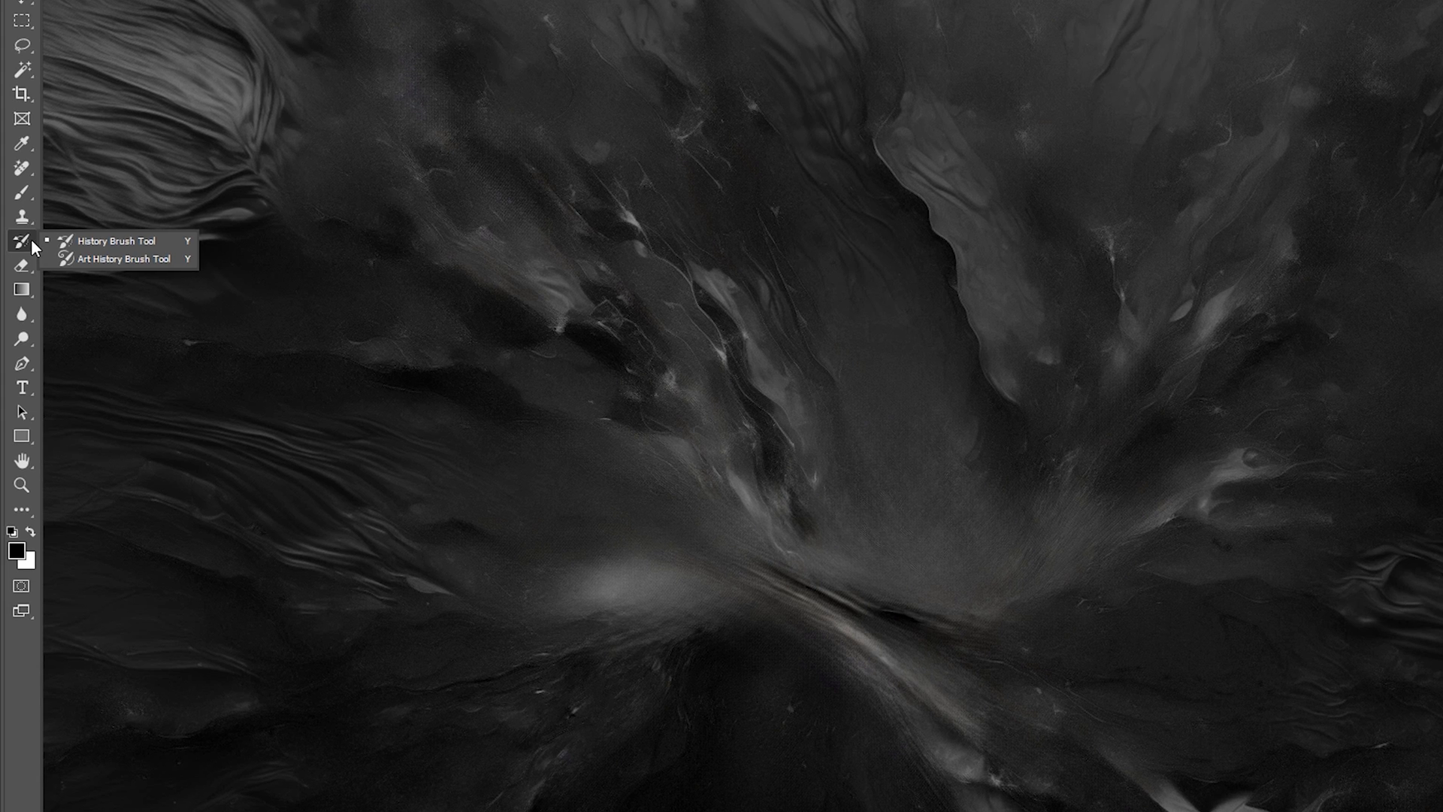
{"action": "left_click", "coordinate": [179, 242]}
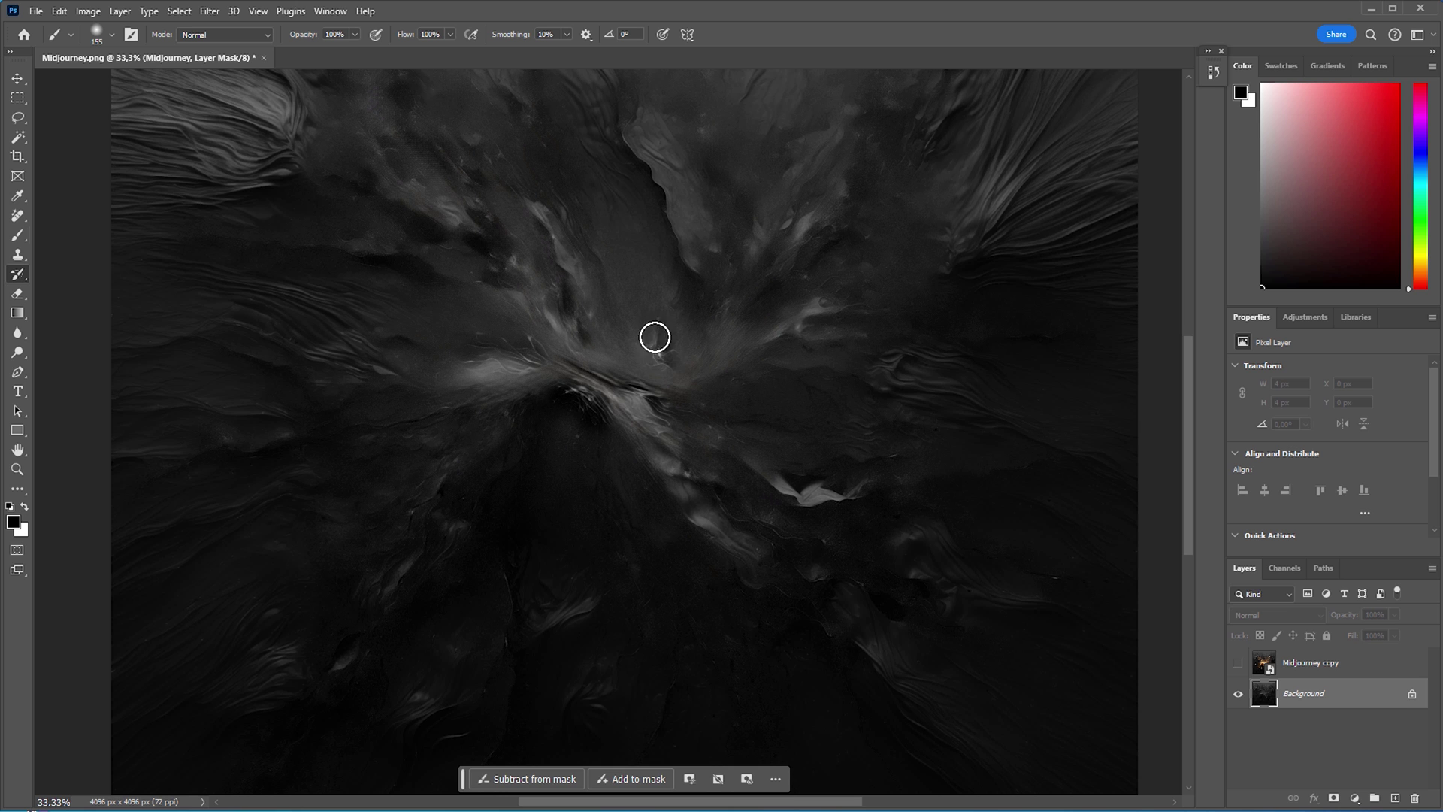
{"action": "left_click_drag", "start_coordinate": [638, 428], "coordinate": [699, 461]}
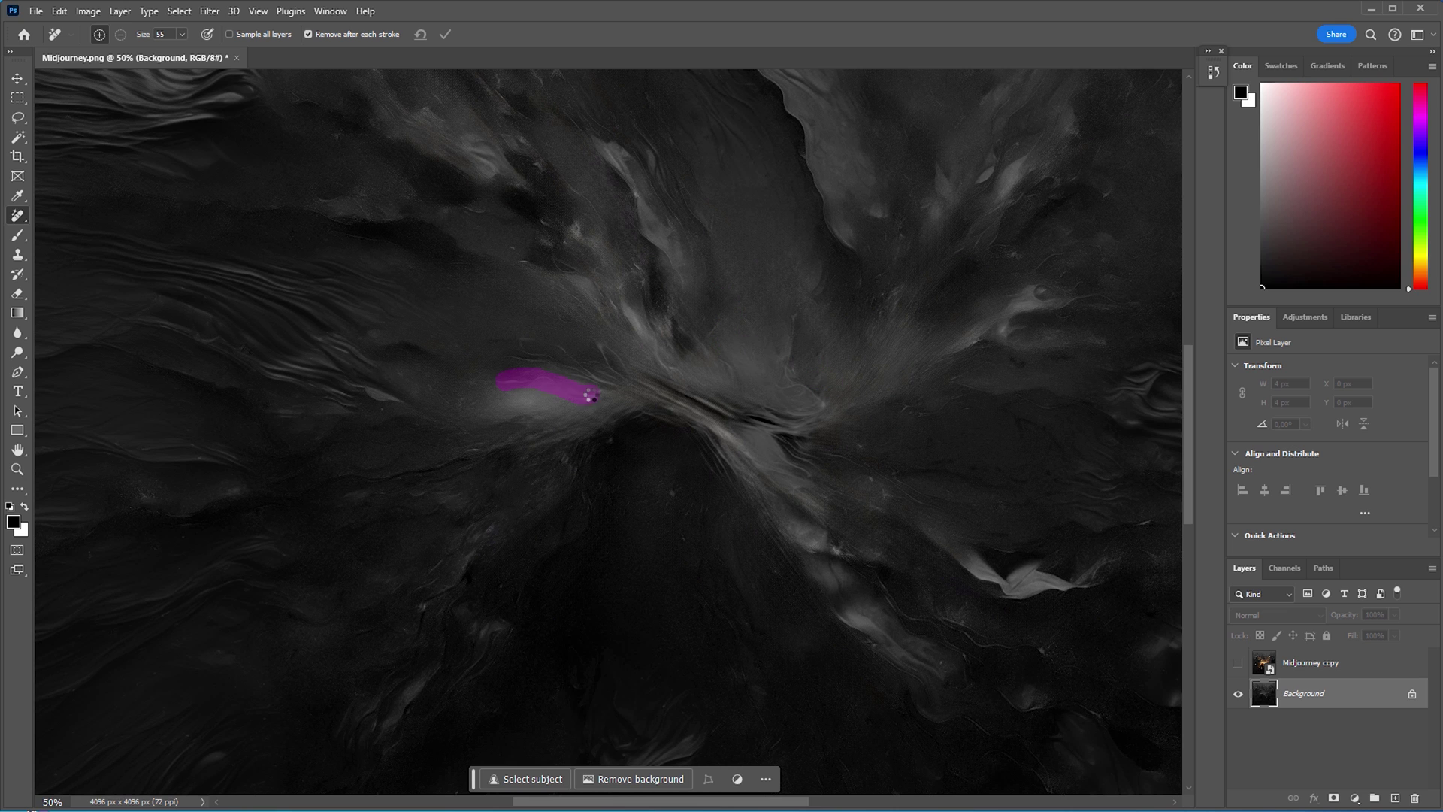
Toggle the Midjourney copy layer's visibility to compare the finished background with the original image
{"action": "double_click", "coordinate": [17, 450]}
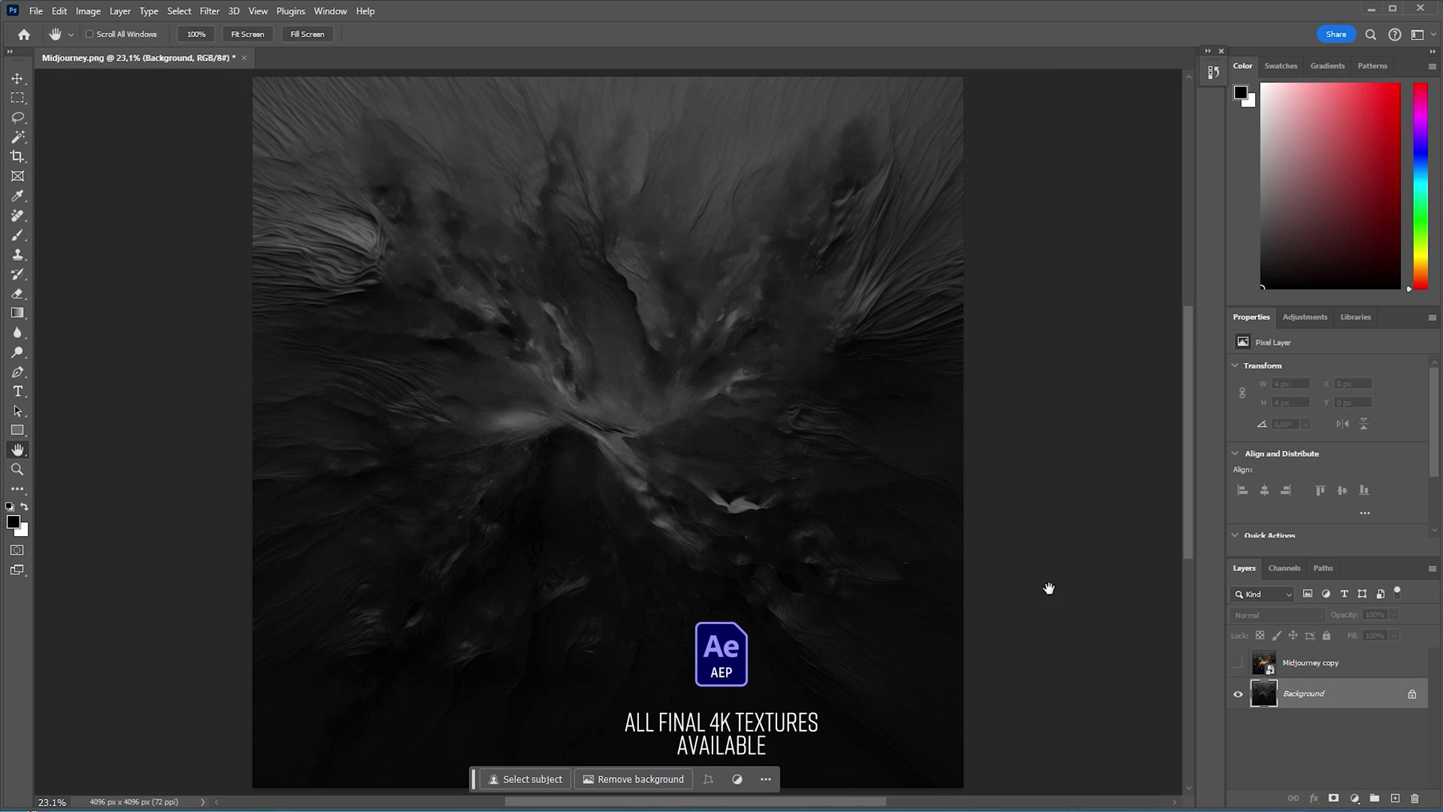
{"action": "left_click", "coordinate": [1239, 666]}
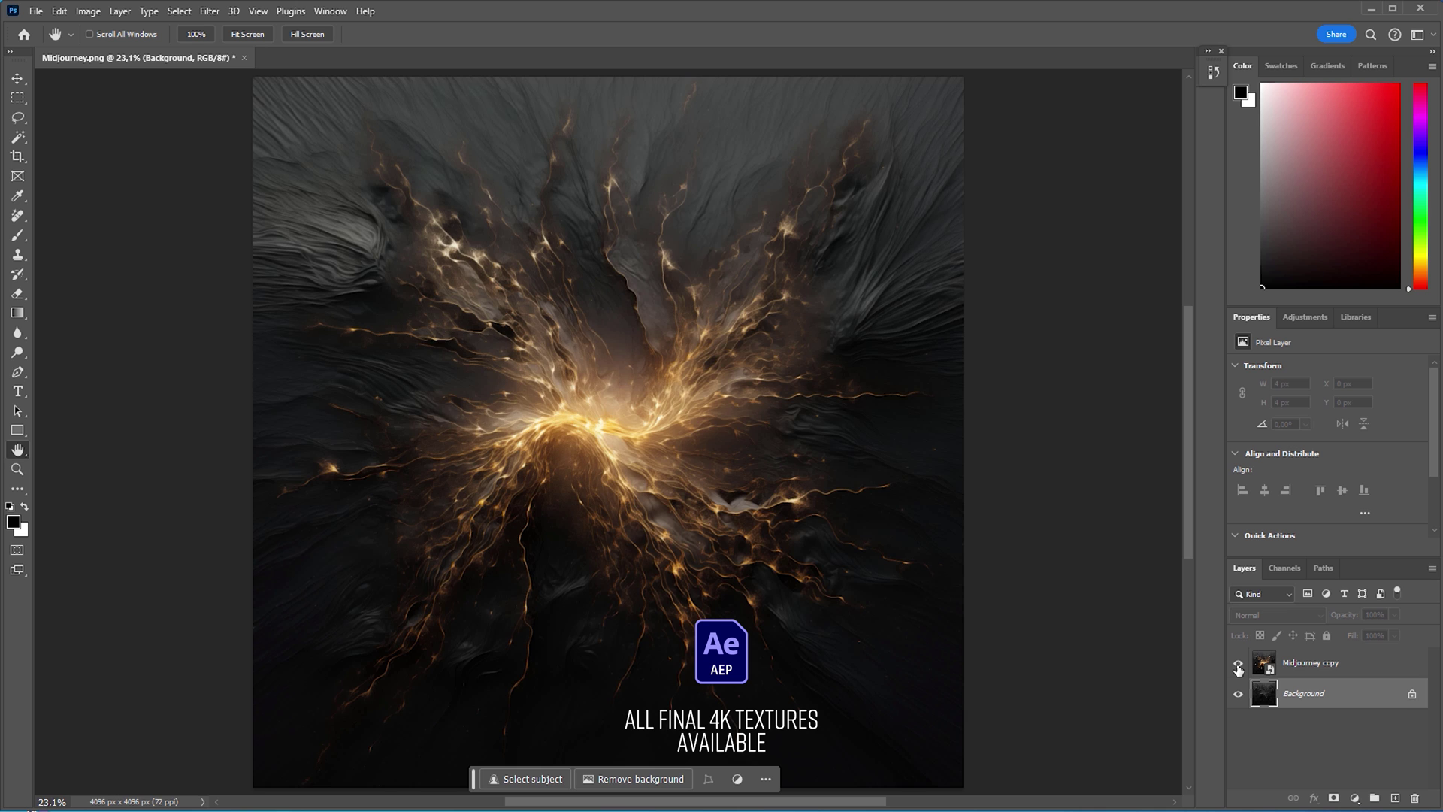
{"action": "left_click", "coordinate": [1238, 665]}
{"action": "left_click", "coordinate": [1238, 665]}
{"action": "left_click", "coordinate": [1238, 665]}
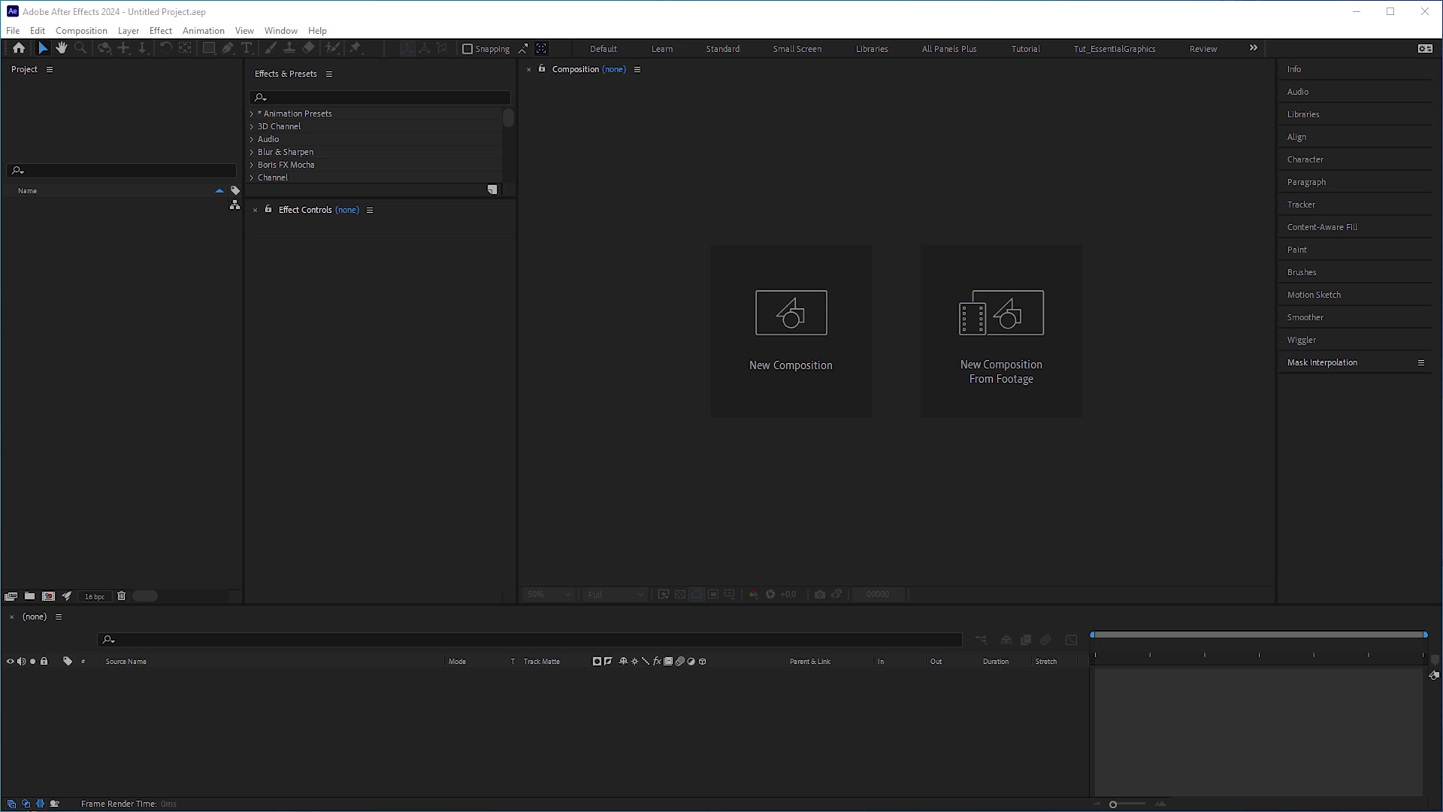
Import Final_Background.png and Midjourney.png into After Effects and create a single 150-frame composition from both, using the dimensions of Final_Background.png
{"action": "left_click_drag", "start_coordinate": [936, 811], "coordinate": [119, 375]}
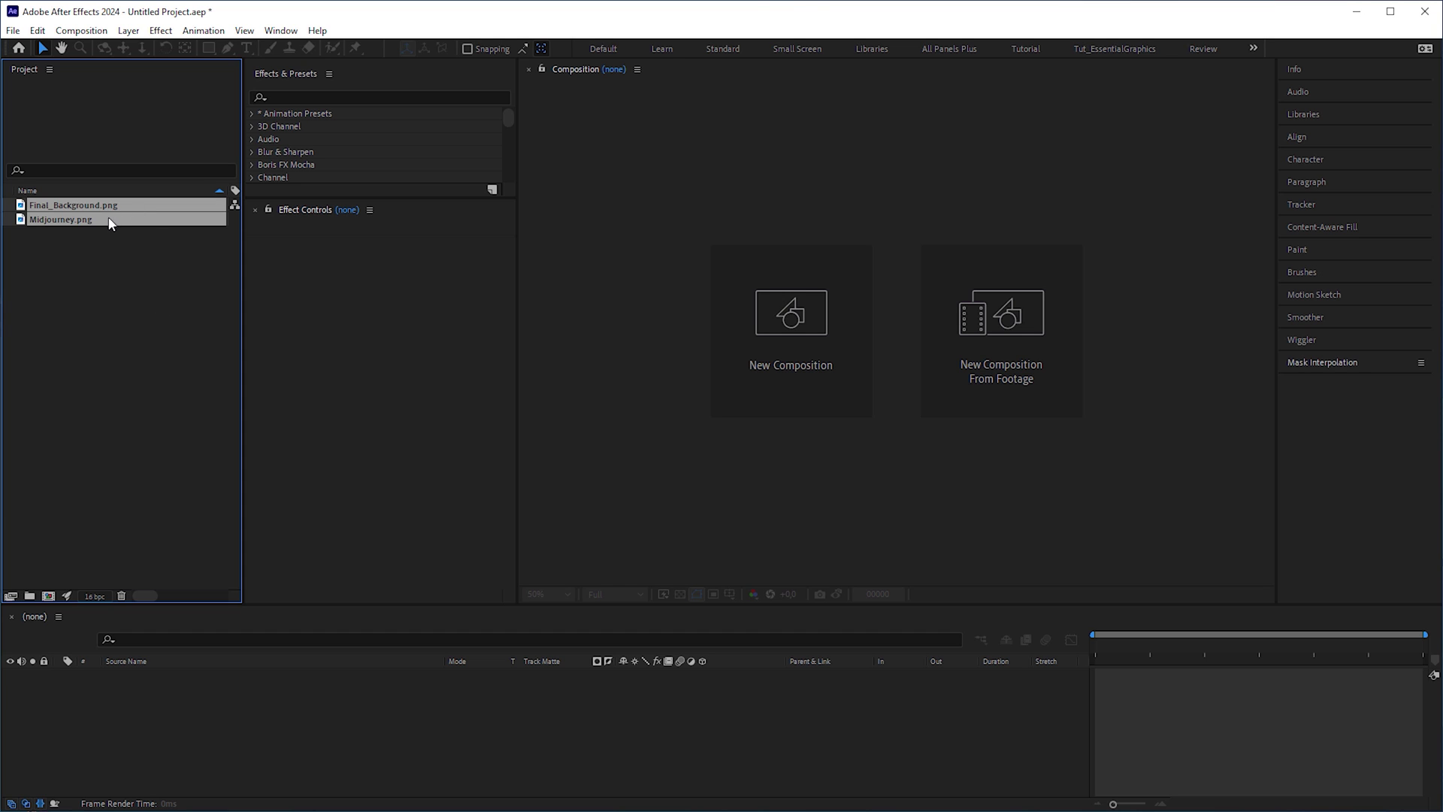
{"action": "left_click_drag", "start_coordinate": [106, 255], "coordinate": [72, 568]}
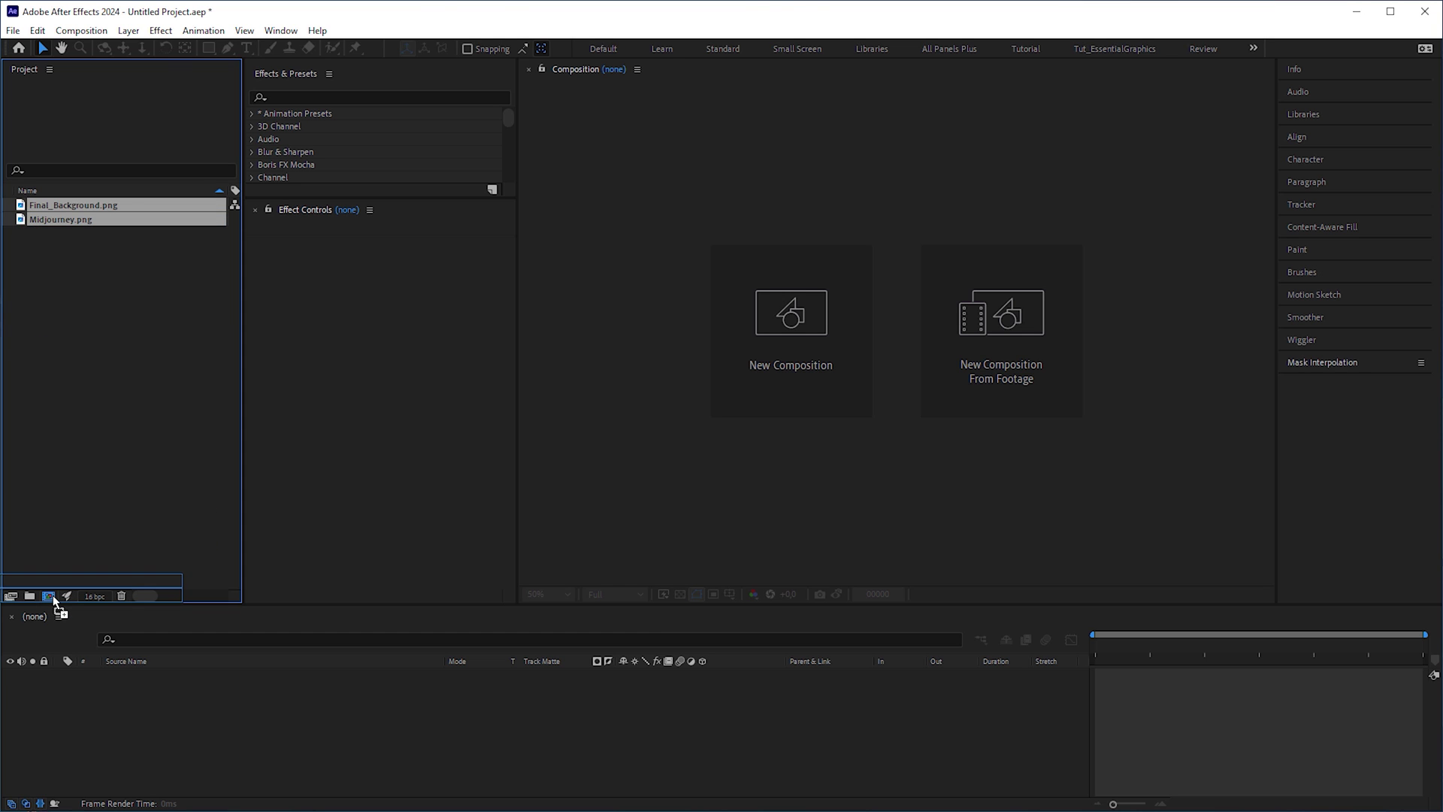
{"action": "left_click_drag", "start_coordinate": [54, 602], "coordinate": [56, 599]}
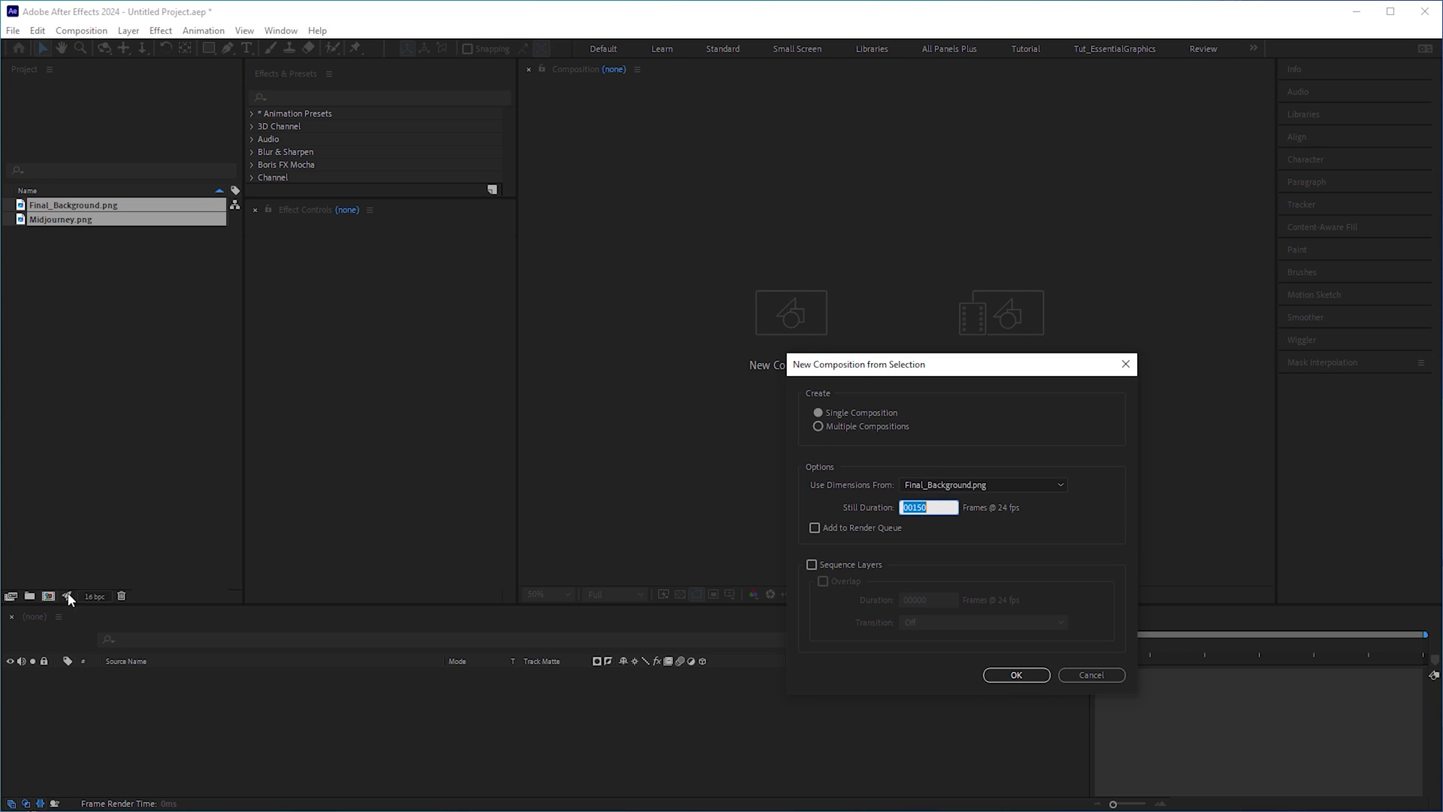
{"action": "left_click", "coordinate": [819, 426]}
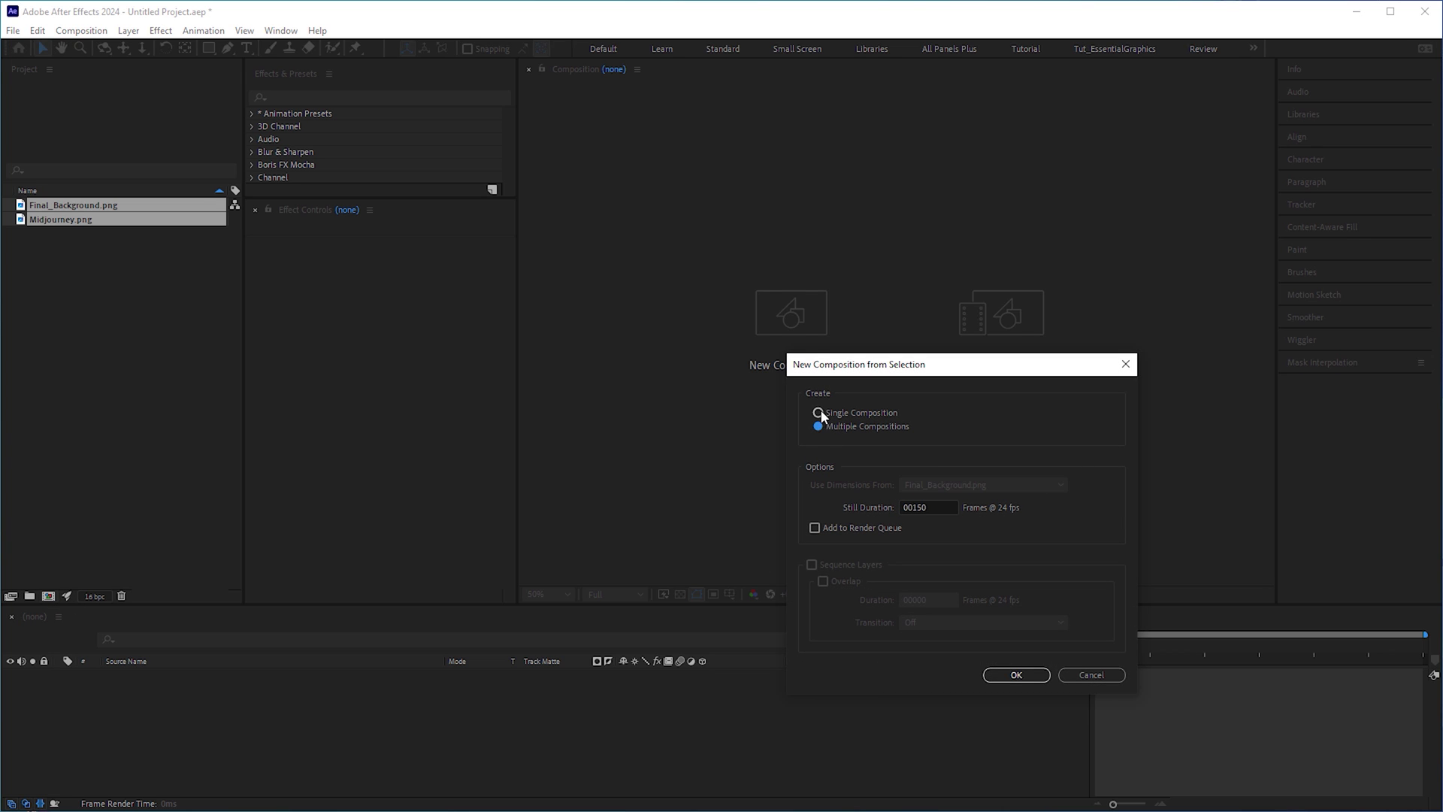
{"action": "left_click", "coordinate": [881, 414]}
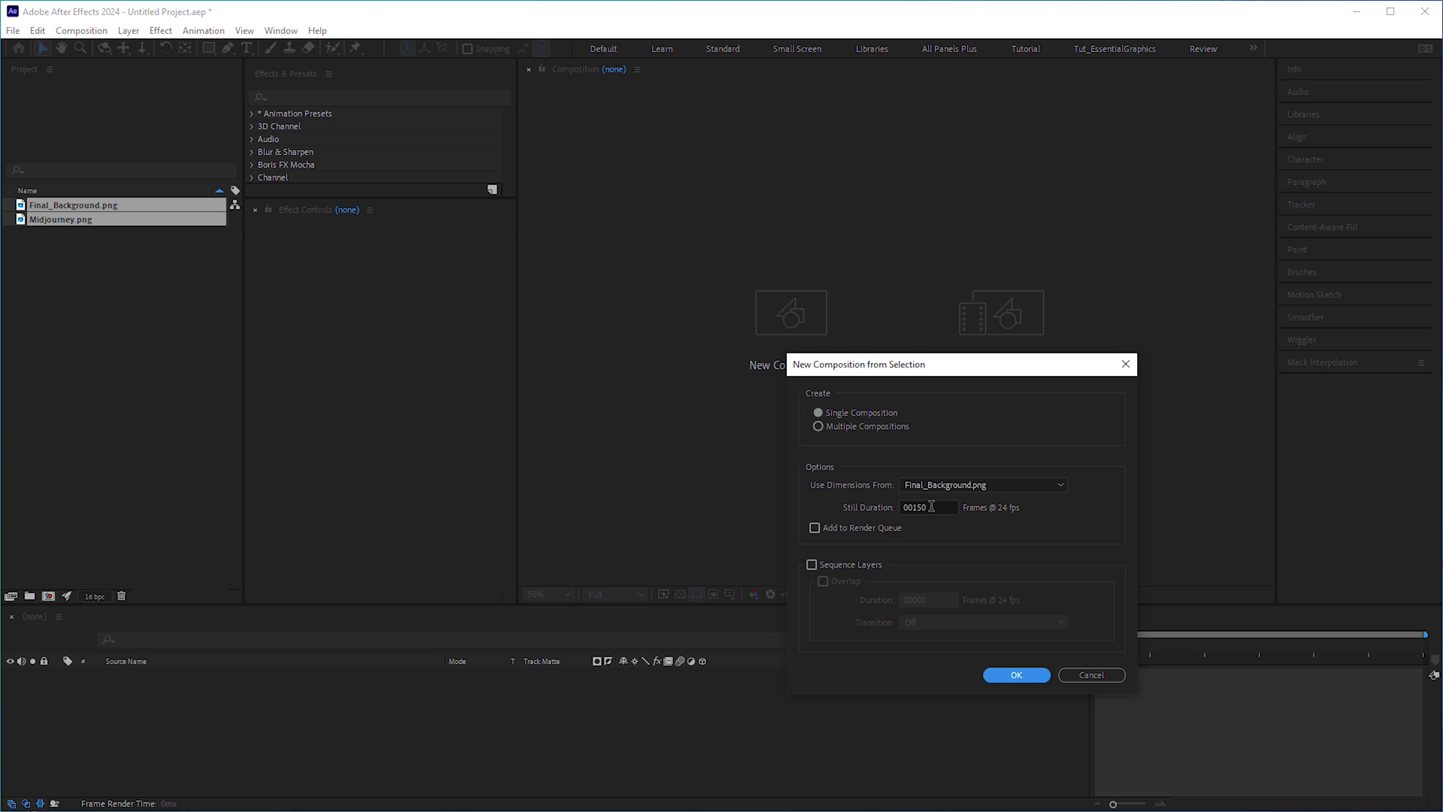
{"action": "left_click", "coordinate": [1017, 675]}
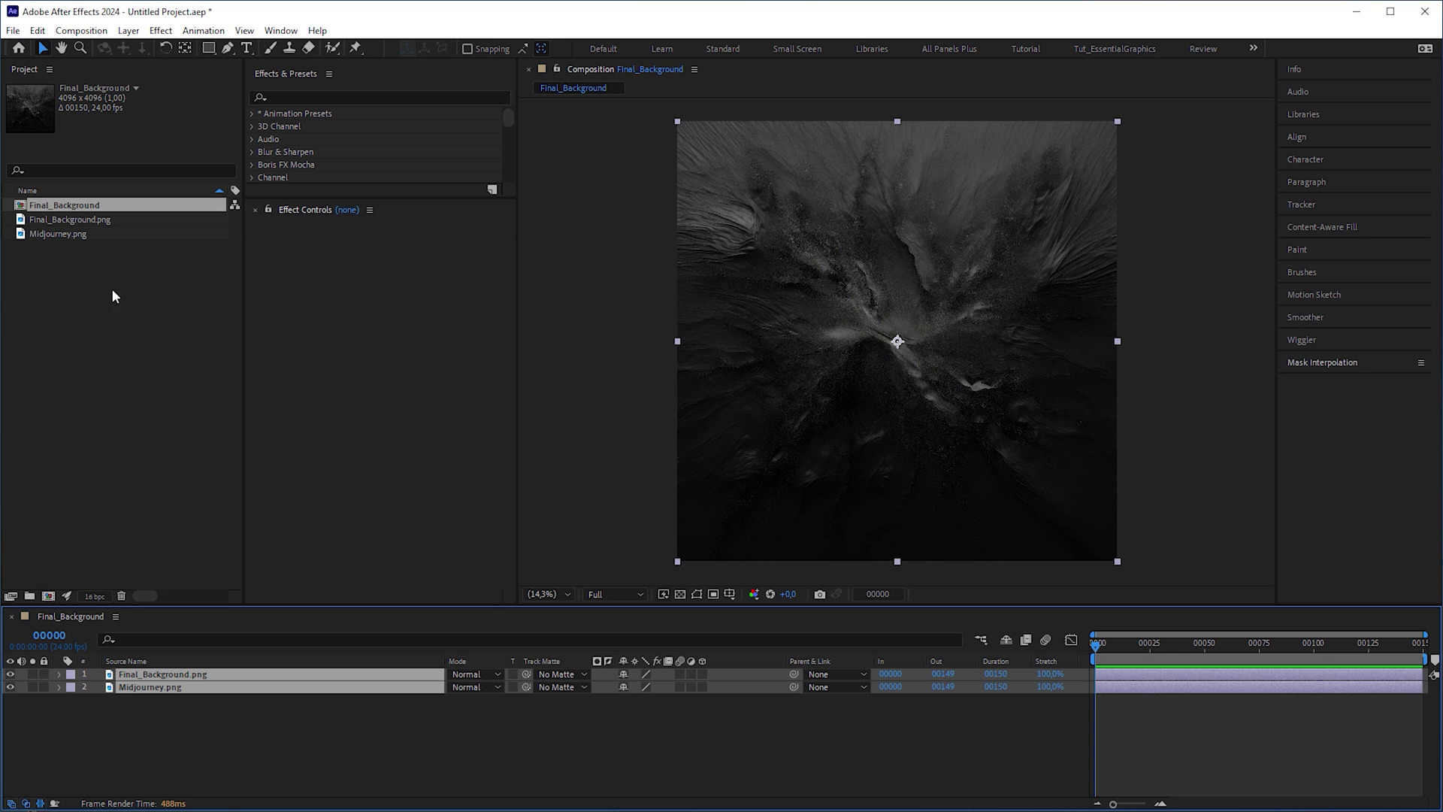
Rename the new composition as MainComp
{"action": "key", "text": "ctrl+k"}
{"action": "type", "text": "MainC"}
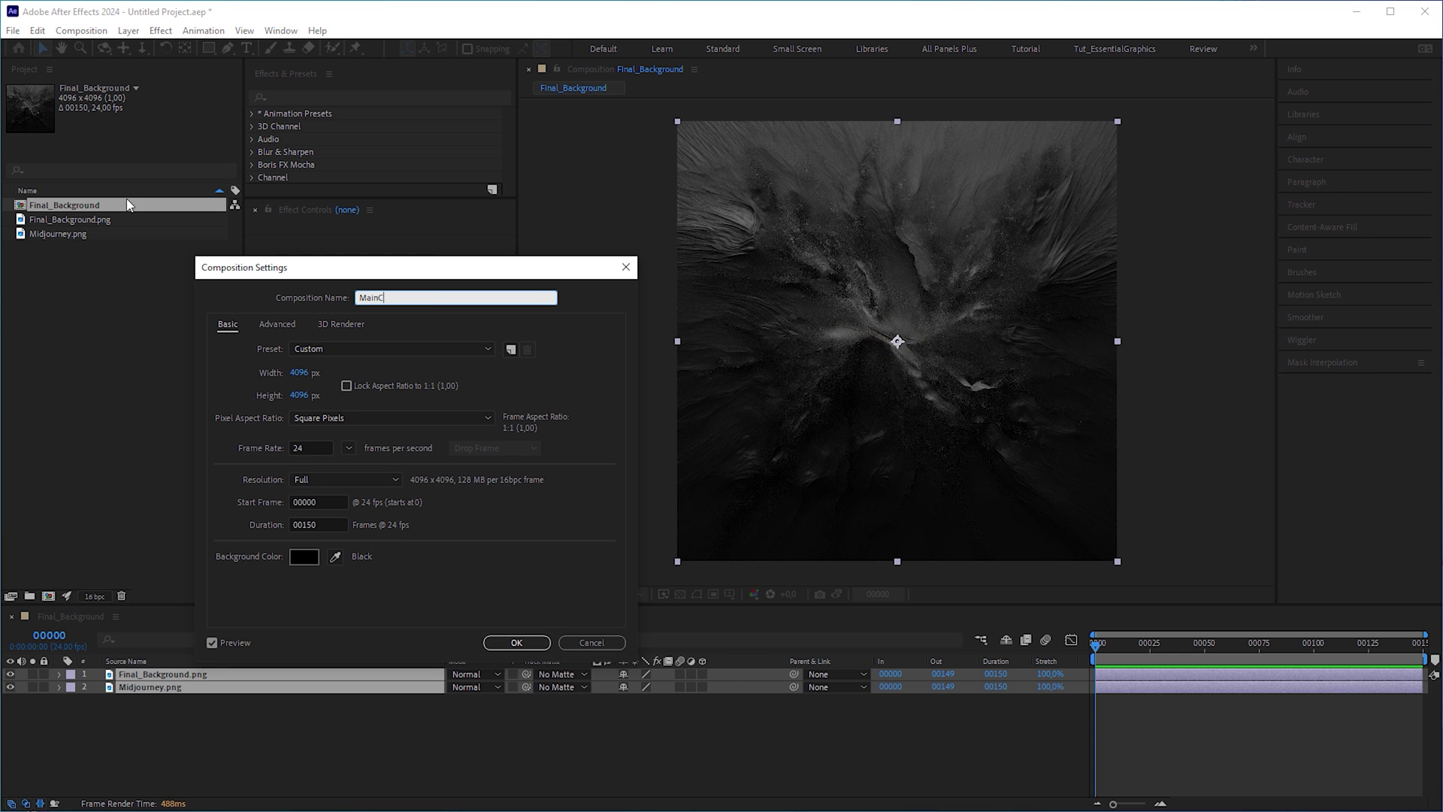
{"action": "type", "text": "omp"}
{"action": "key", "text": "Return"}
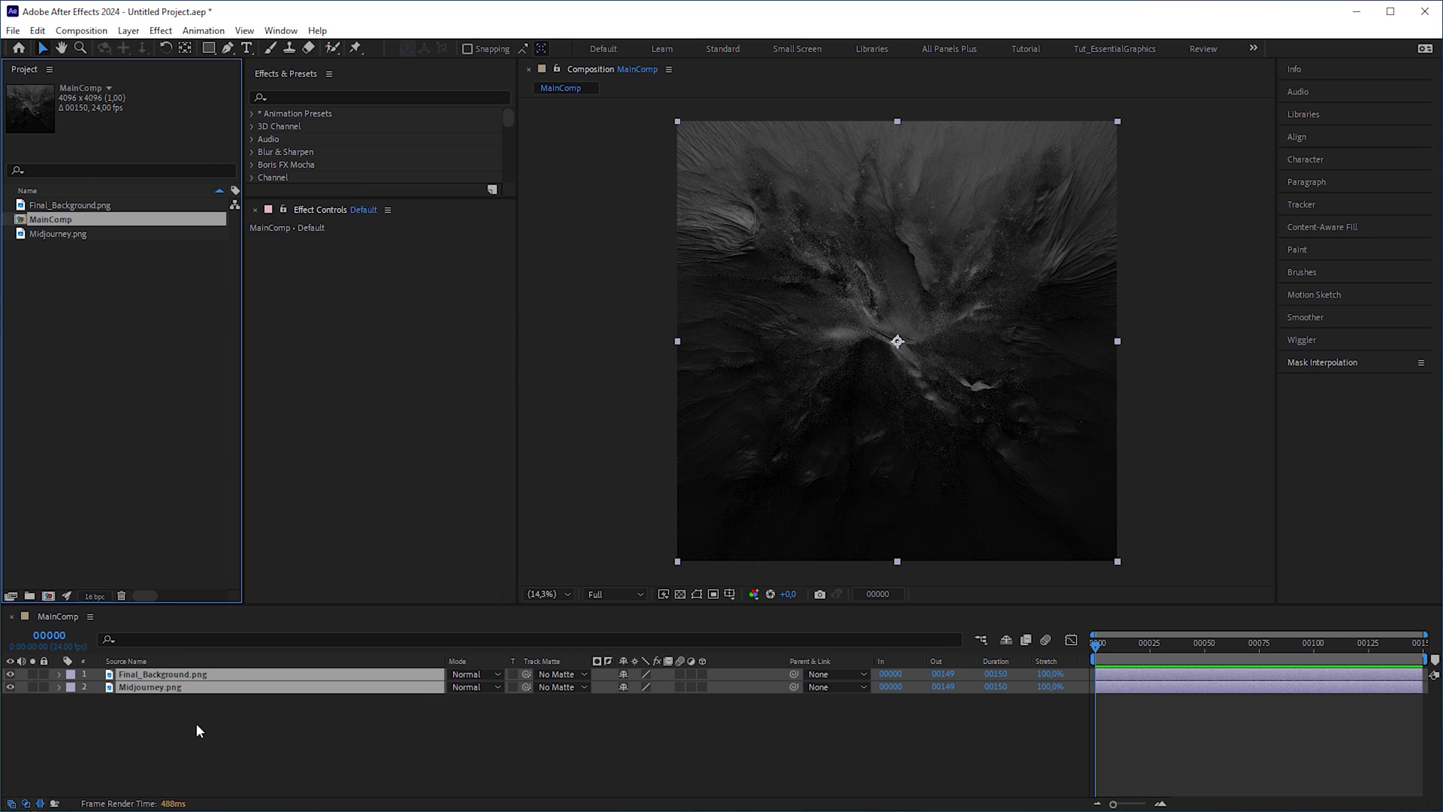
Move the Midjourney.png layer above Final_Background.png and toggle its visibility to compare the two images, leaving it hidden
{"action": "left_click", "coordinate": [196, 726]}
{"action": "left_click_drag", "start_coordinate": [187, 688], "coordinate": [223, 679]}
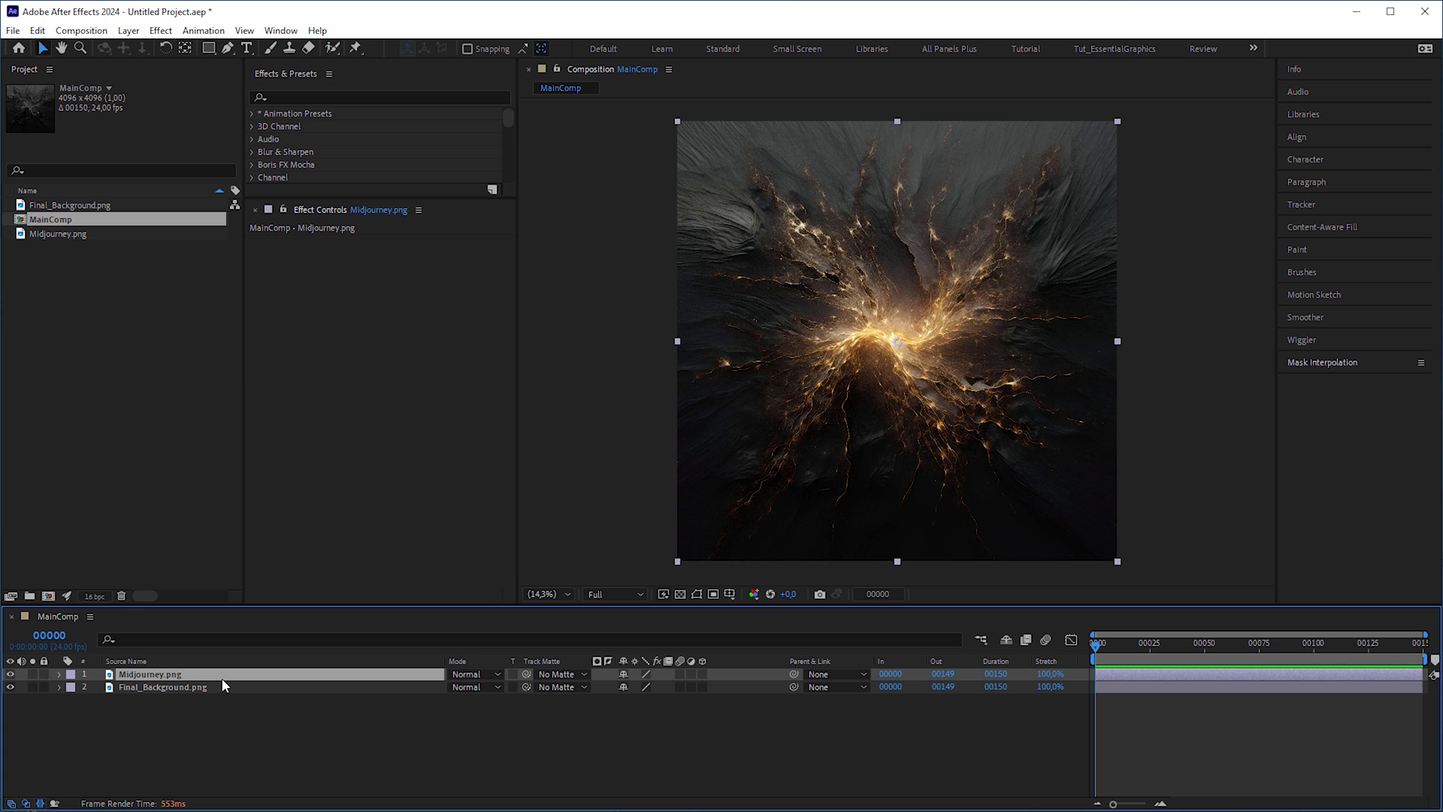
{"action": "key", "text": "period"}
{"action": "left_click", "coordinate": [11, 676]}
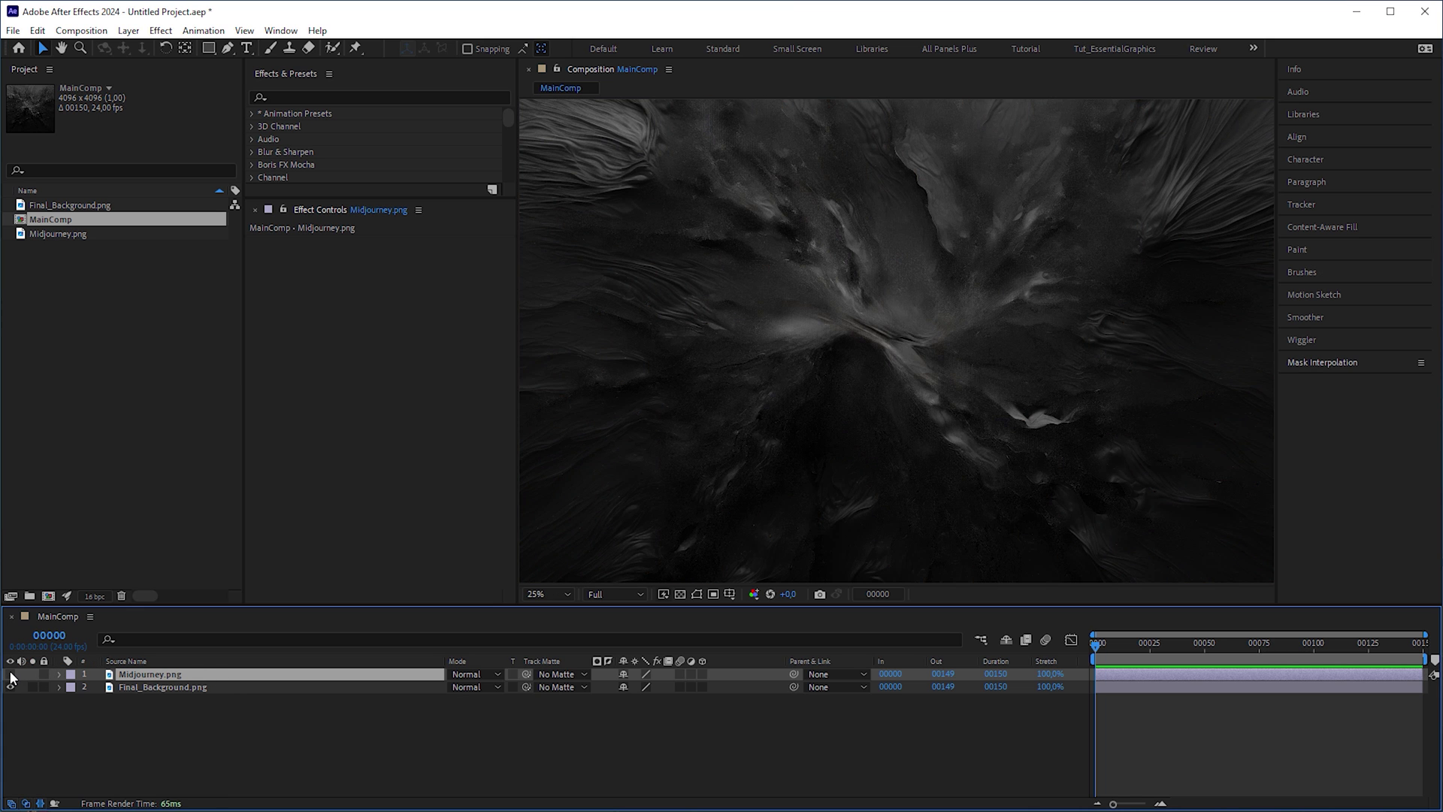
{"action": "left_click", "coordinate": [11, 675]}
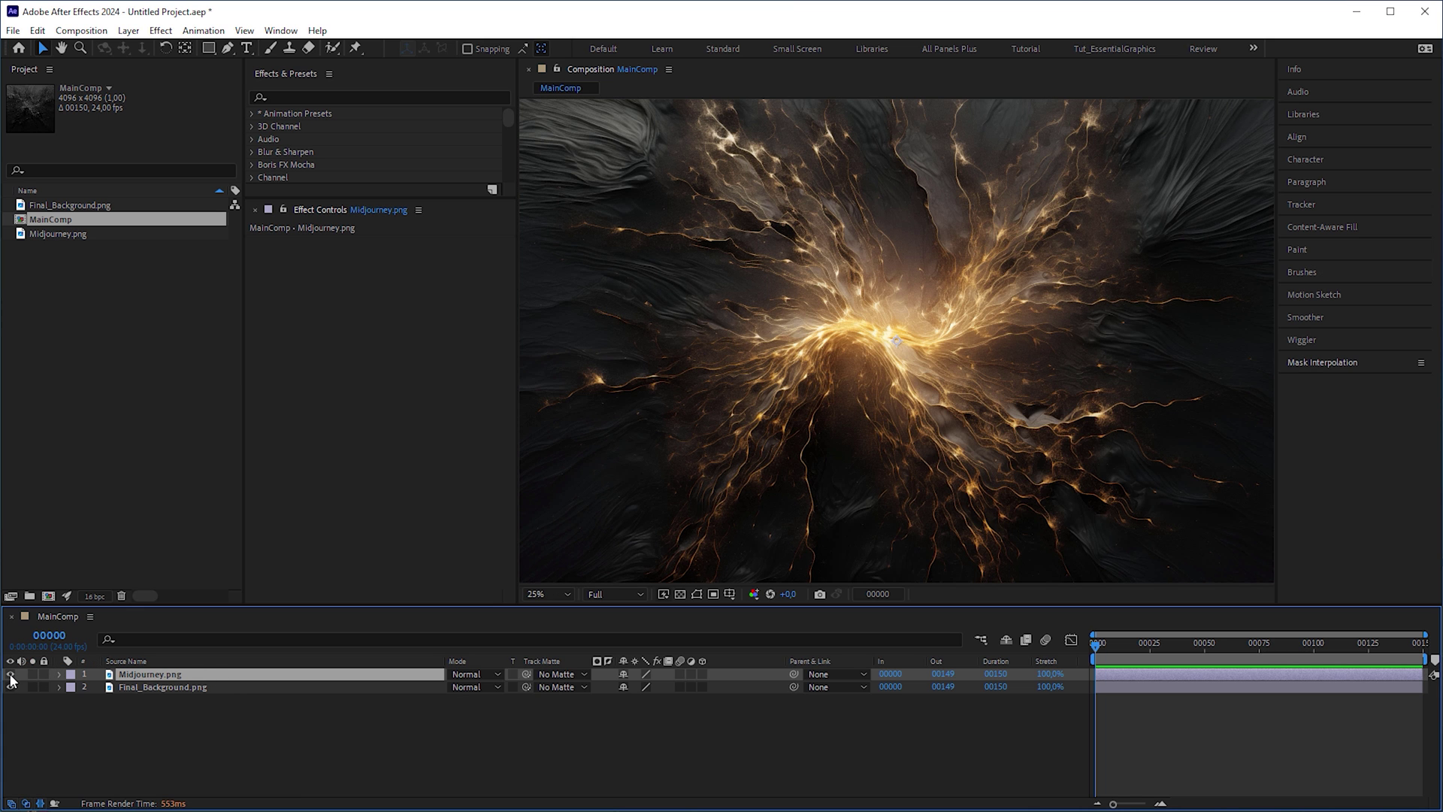
{"action": "left_click", "coordinate": [10, 675]}
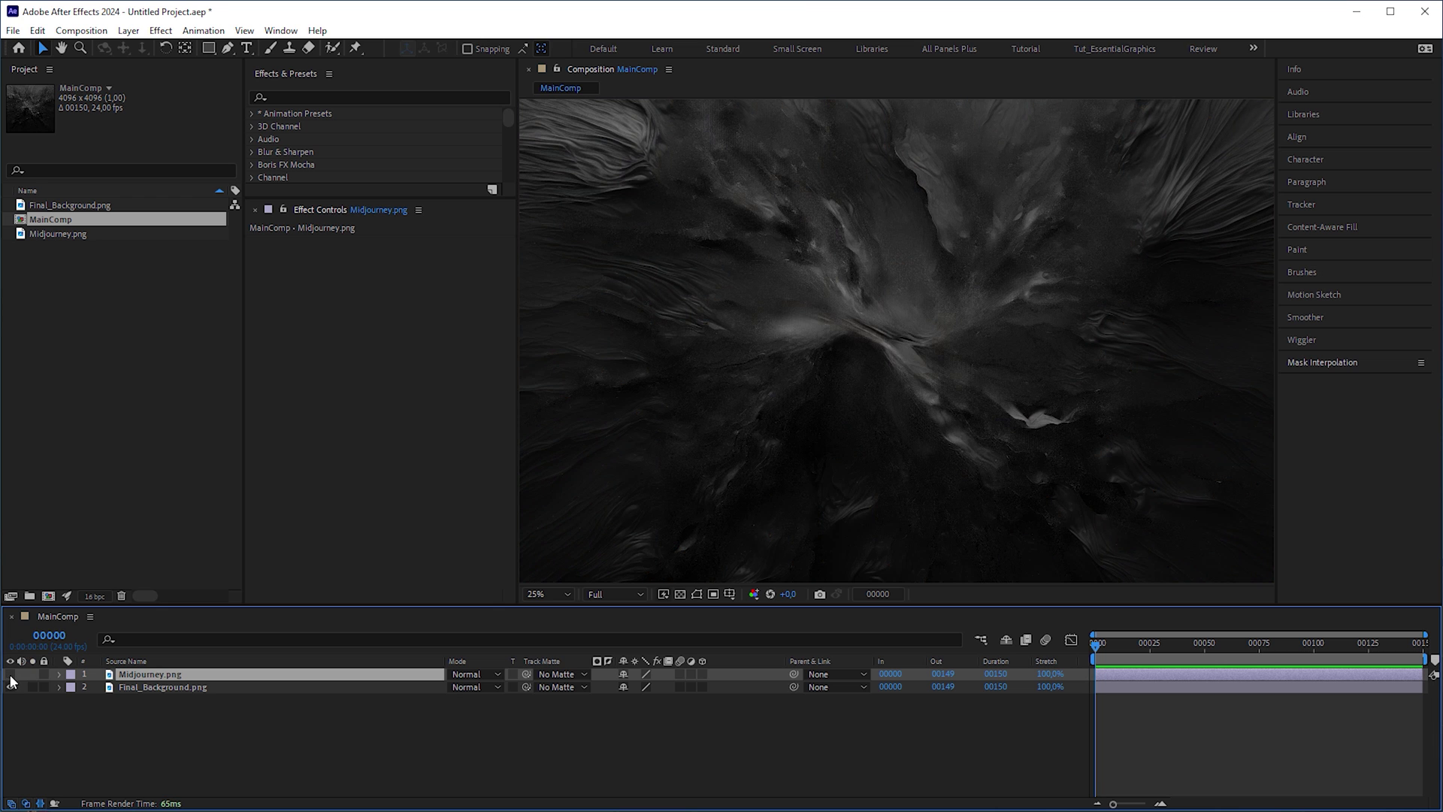
Duplicate the Final_Background.png layer and apply the Displacement Map effect to the upper copy
{"action": "left_click", "coordinate": [179, 692]}
{"action": "key", "text": "ctrl+d"}
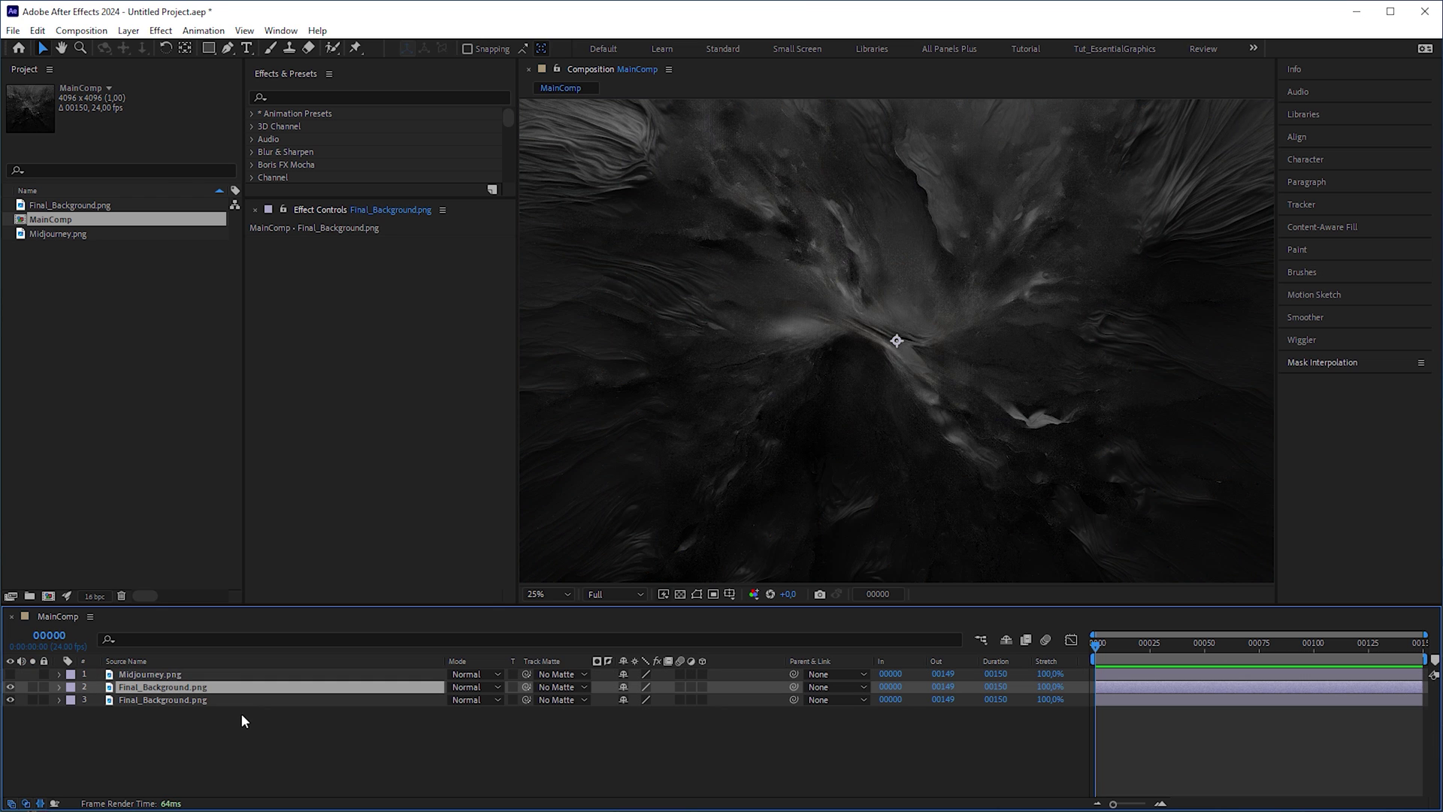
{"action": "left_click", "coordinate": [310, 98]}
{"action": "type", "text": "displace"}
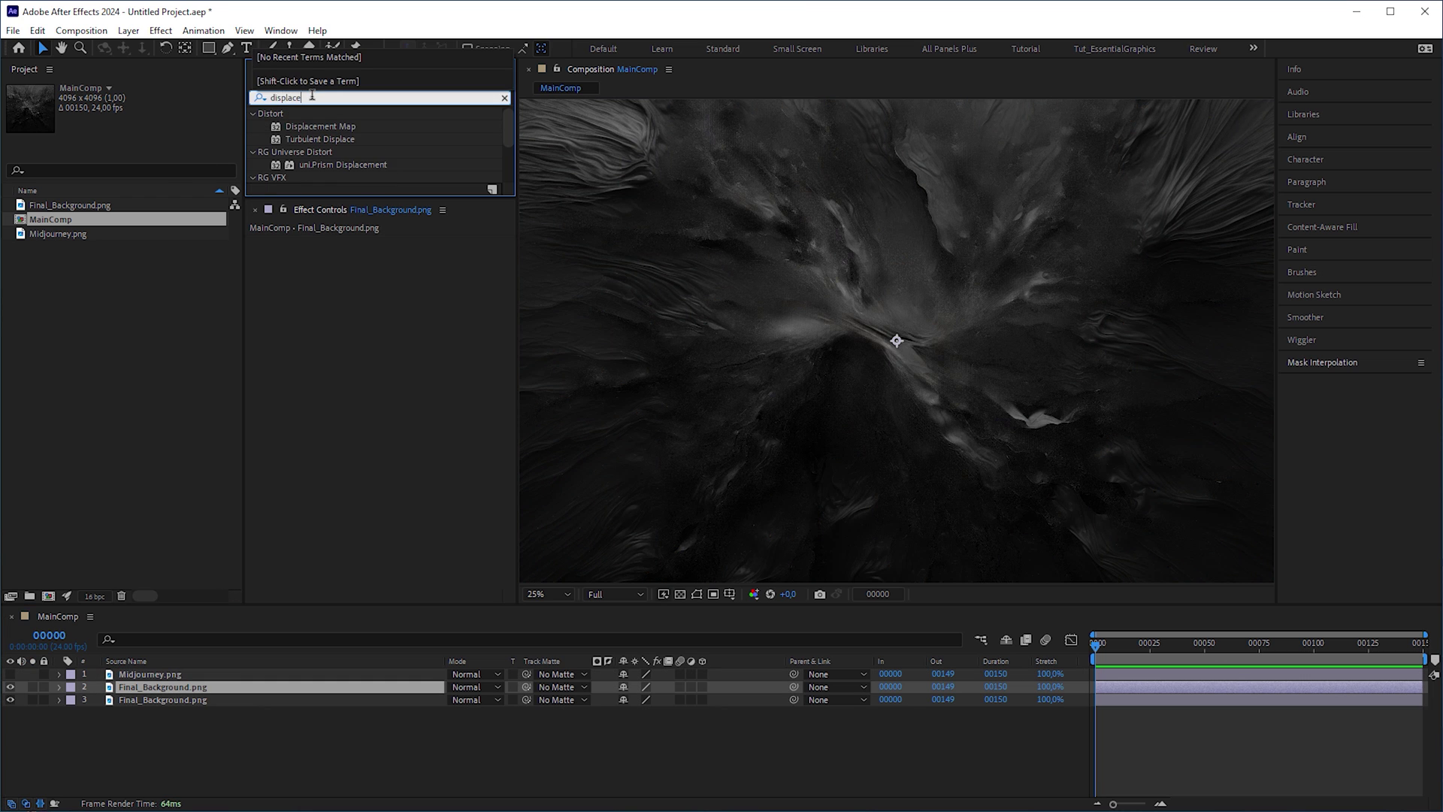
{"action": "left_click_drag", "start_coordinate": [353, 128], "coordinate": [399, 345]}
Create a black solid and apply the Turbulent Noise effect to it
{"action": "key", "text": "ctrl+y"}
{"action": "key", "text": "Return"}
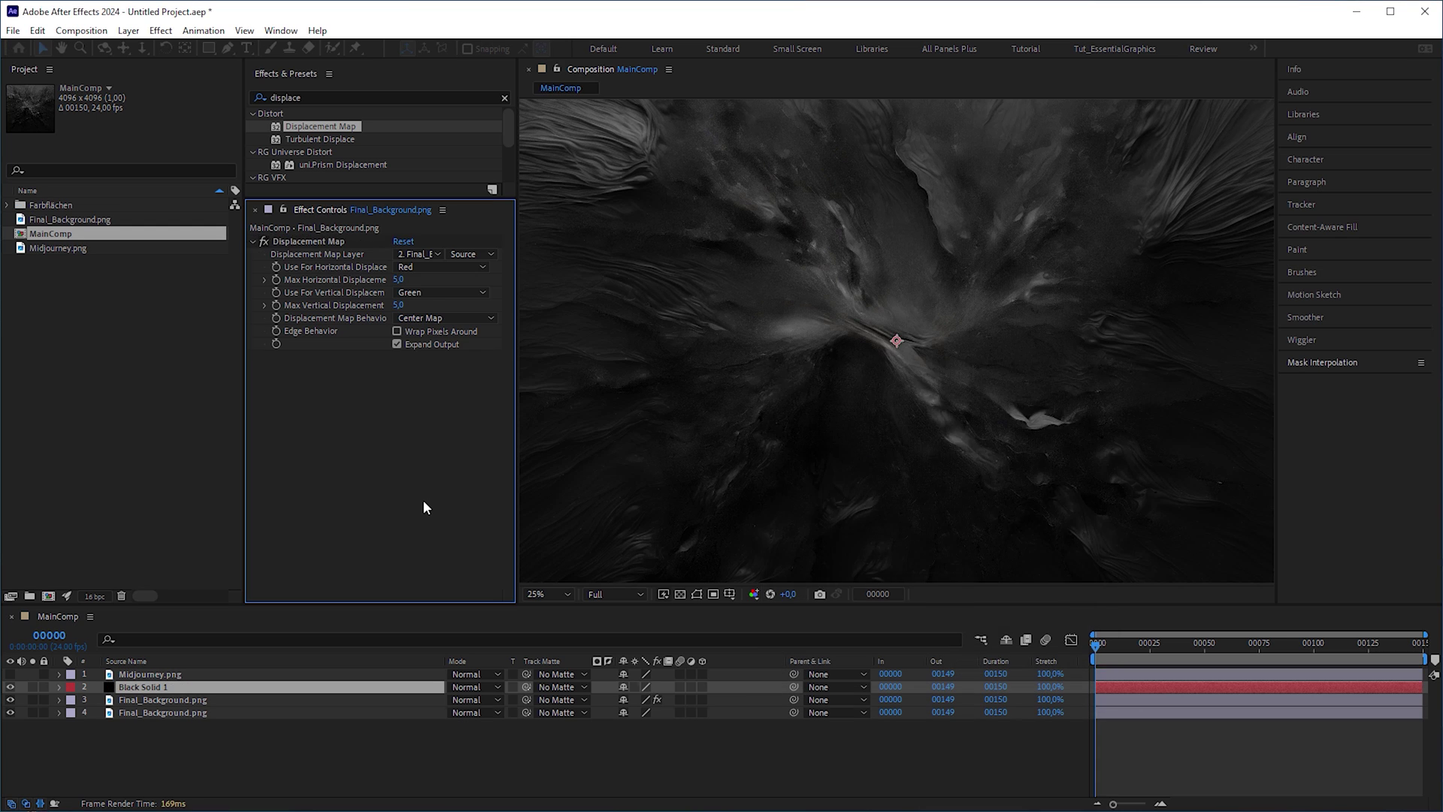
{"action": "left_click_drag", "start_coordinate": [322, 98], "coordinate": [175, 101]}
{"action": "type", "text": "turbule"}
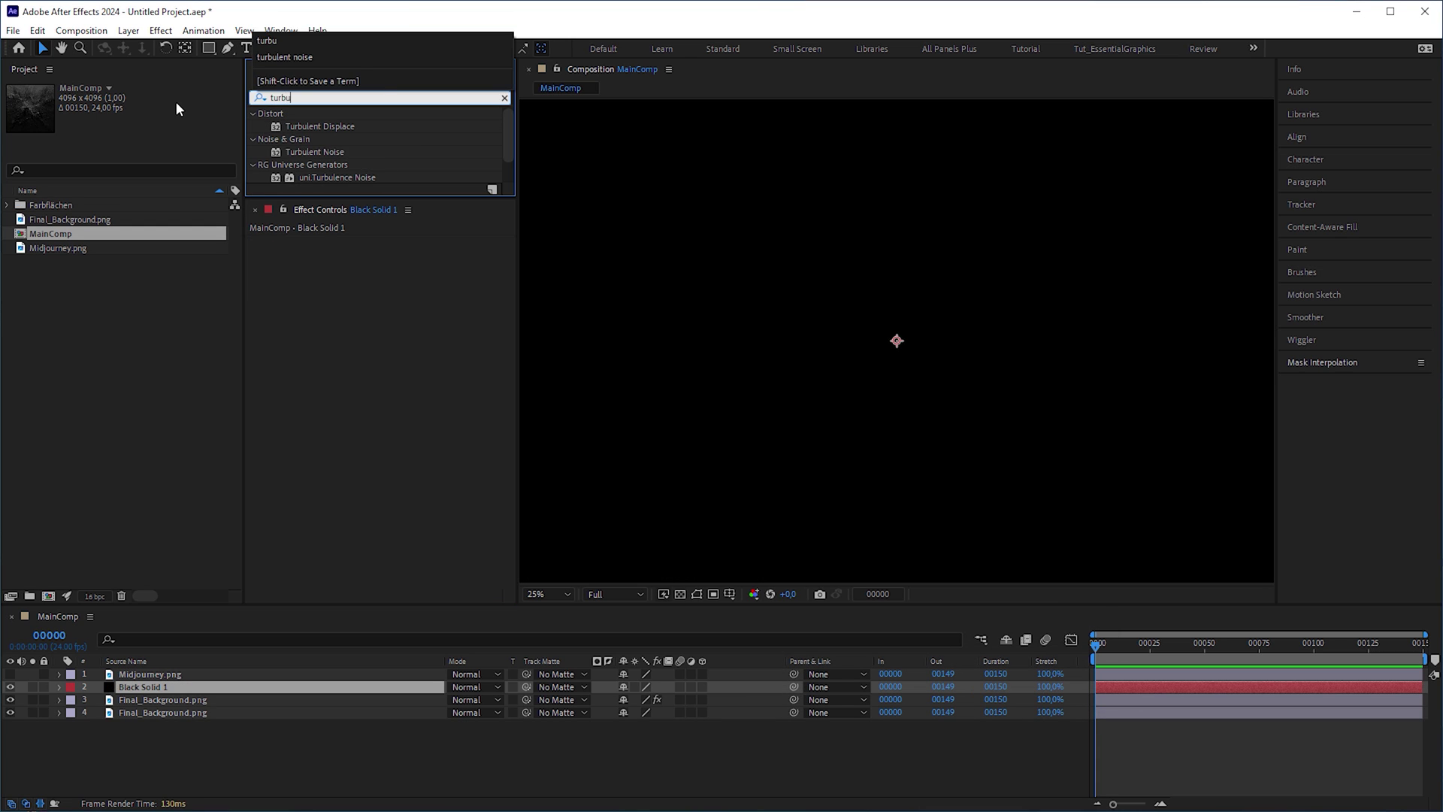
{"action": "left_click_drag", "start_coordinate": [316, 152], "coordinate": [369, 348]}
Set the noise's fractal type to Terrain and its contrast to 35, and move the solid beneath all other layers
{"action": "left_click", "coordinate": [443, 254]}
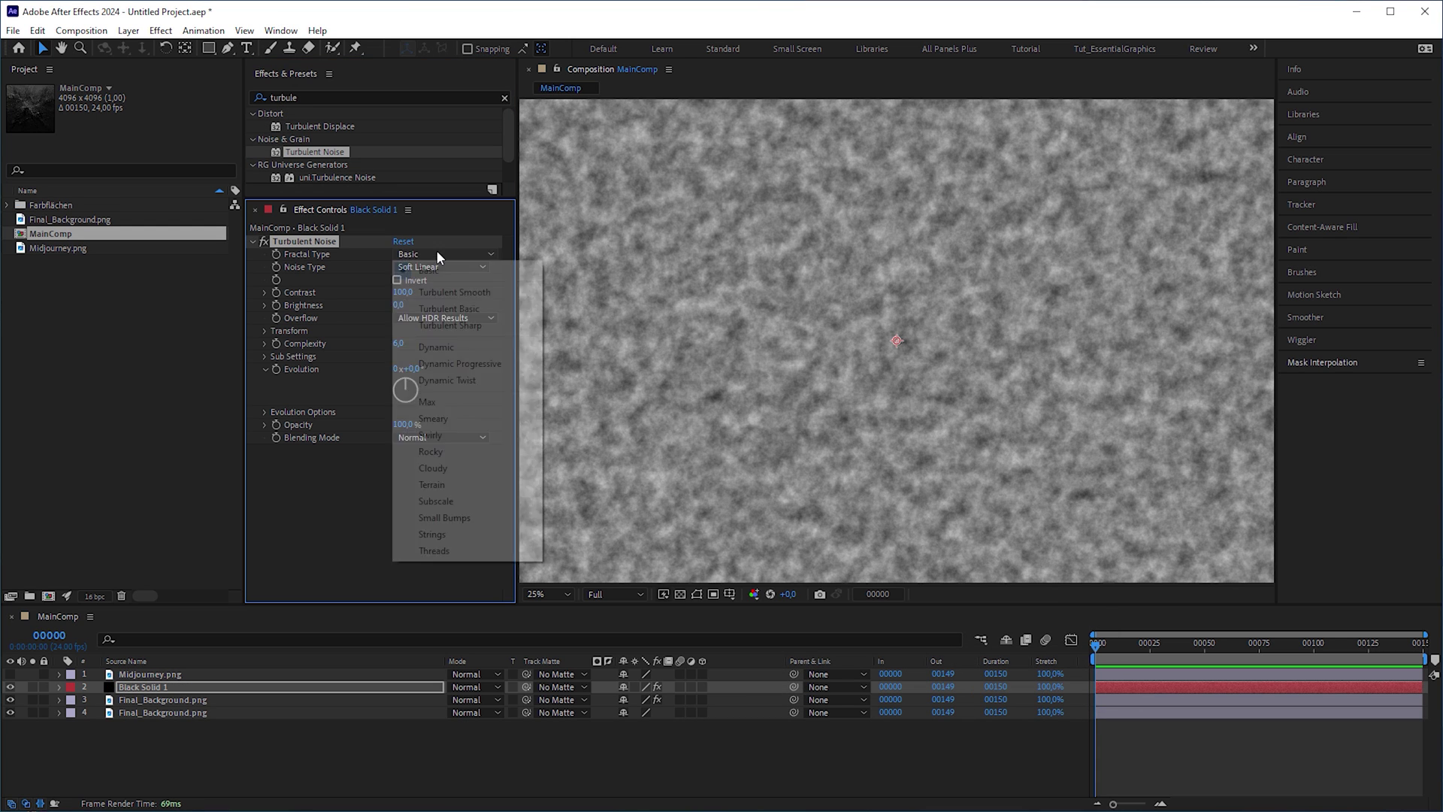
{"action": "left_click", "coordinate": [443, 487]}
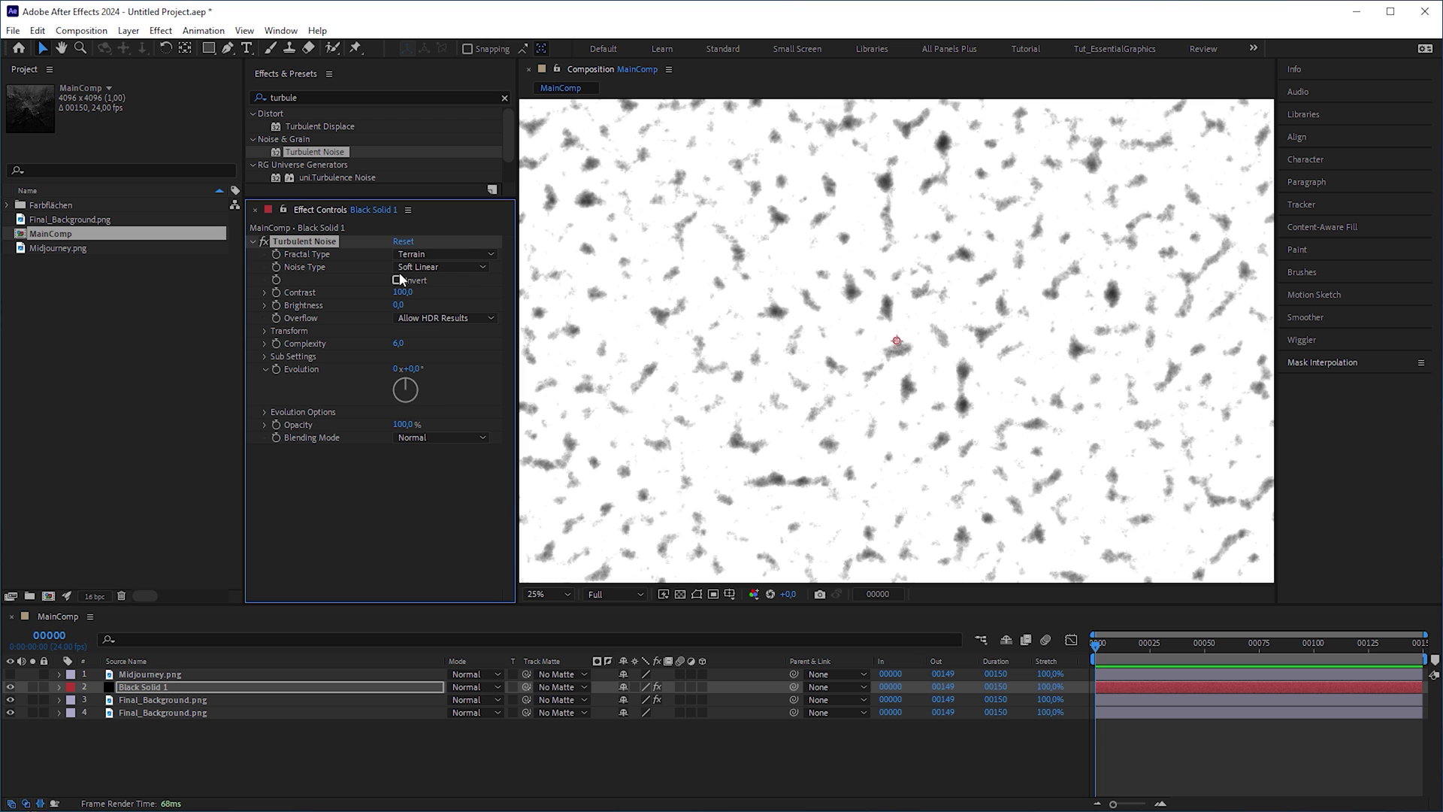
{"action": "left_click_drag", "start_coordinate": [376, 294], "coordinate": [357, 301]}
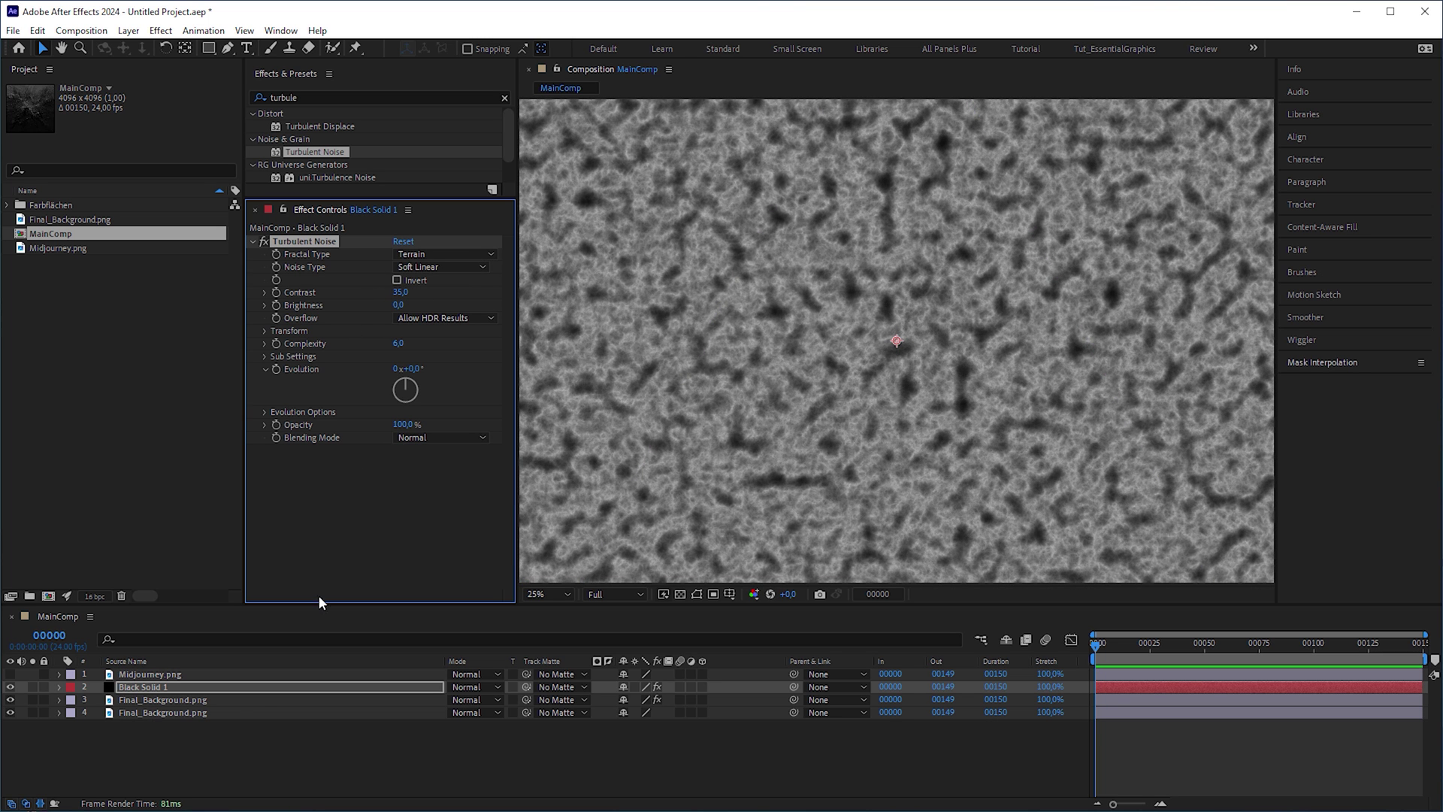
{"action": "left_click_drag", "start_coordinate": [219, 684], "coordinate": [228, 726]}
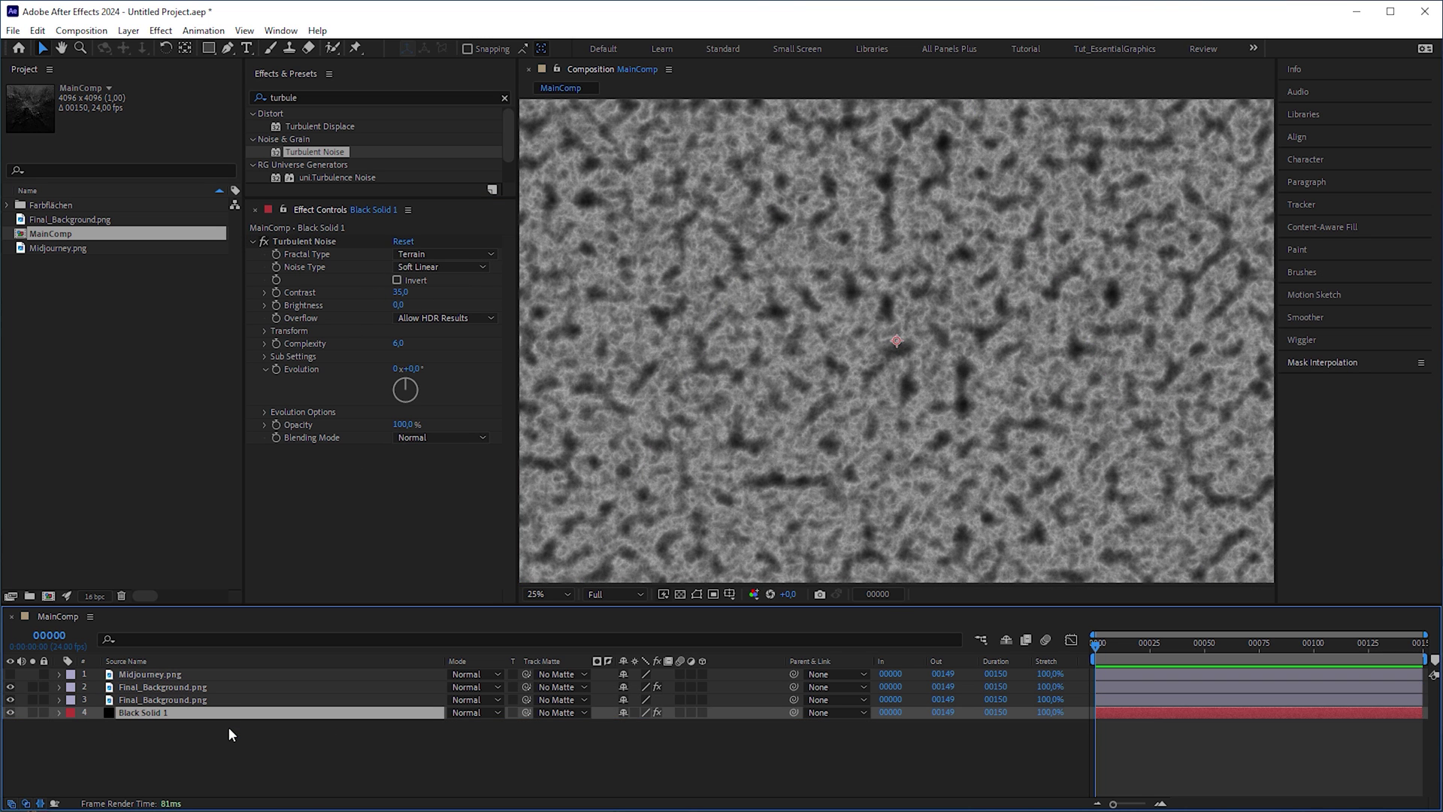
Draw a closed RotoBezier mask around the central ridges on the upper Final_Background.png layer and feather it by 50 pixels
{"action": "left_click", "coordinate": [220, 687]}
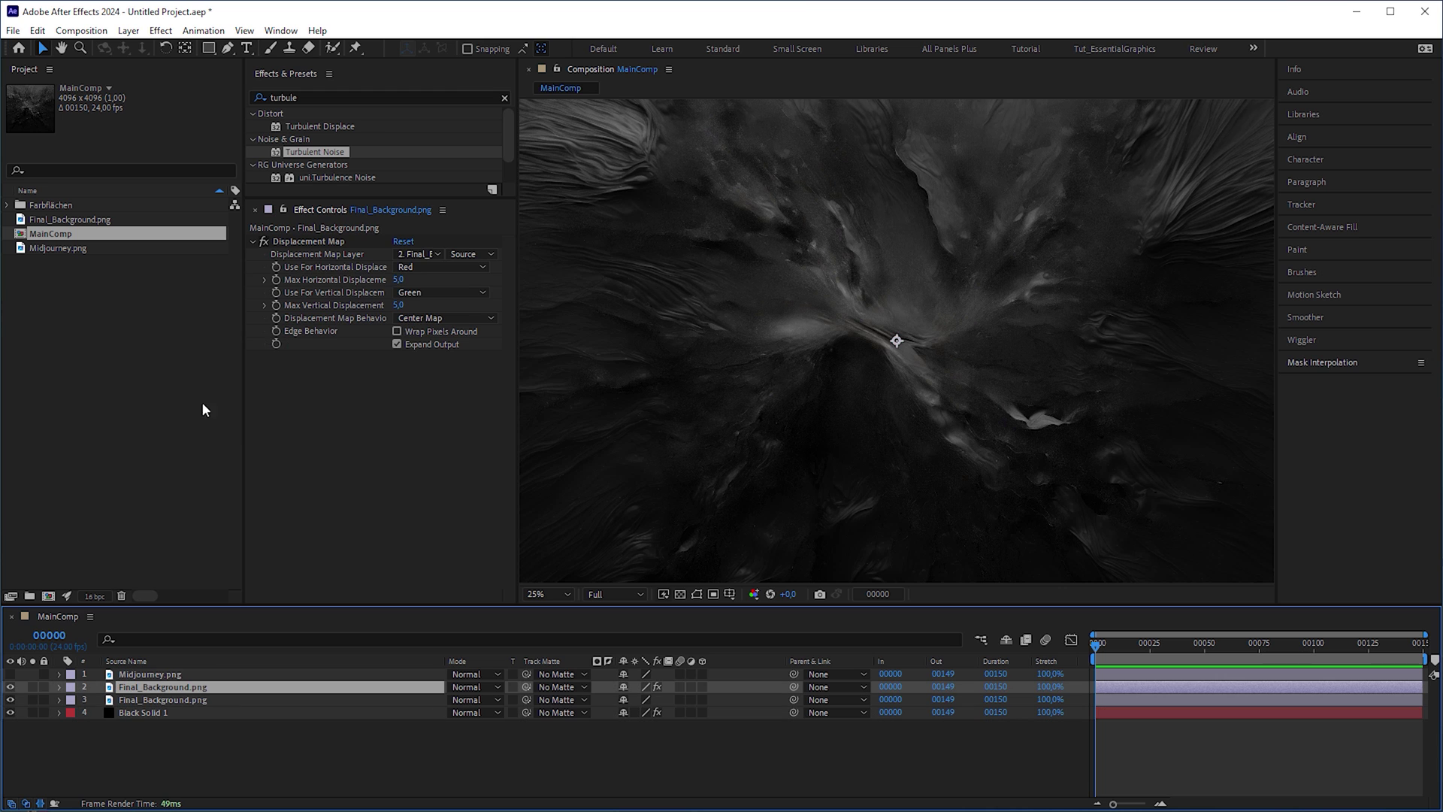
{"action": "left_click", "coordinate": [228, 48]}
{"action": "scroll", "coordinate": [850, 316], "scroll_direction": "up", "scroll_amount": 2}
{"action": "left_click", "coordinate": [762, 403]}
{"action": "left_click", "coordinate": [832, 376]}
{"action": "left_click", "coordinate": [889, 382]}
{"action": "left_click", "coordinate": [914, 416]}
{"action": "left_click", "coordinate": [944, 461]}
{"action": "left_click", "coordinate": [1034, 446]}
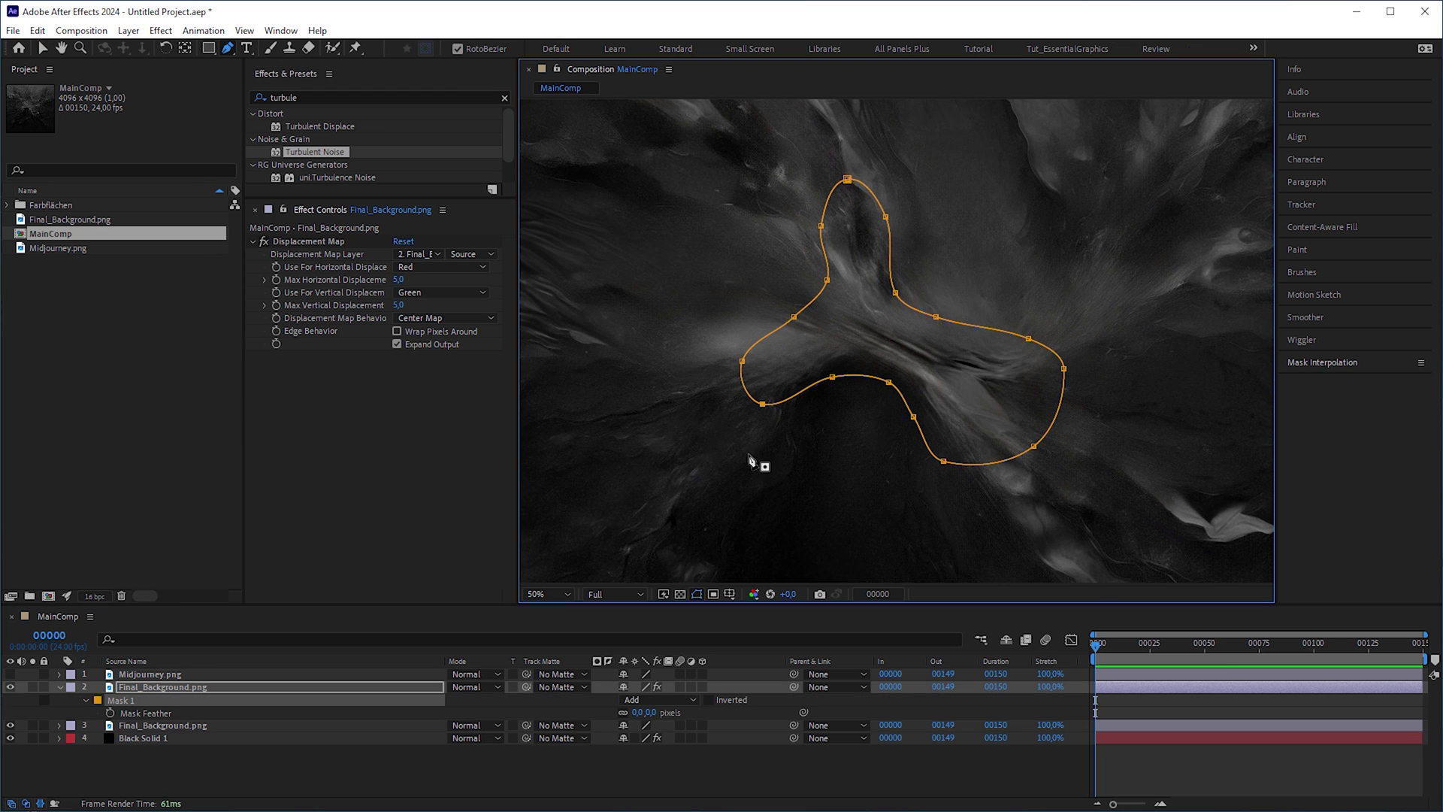
{"action": "left_click_drag", "start_coordinate": [638, 713], "coordinate": [694, 712]}
Use Black Solid 1 with Effects & Masks as the source layer of the Displacement Map
{"action": "left_click", "coordinate": [433, 254]}
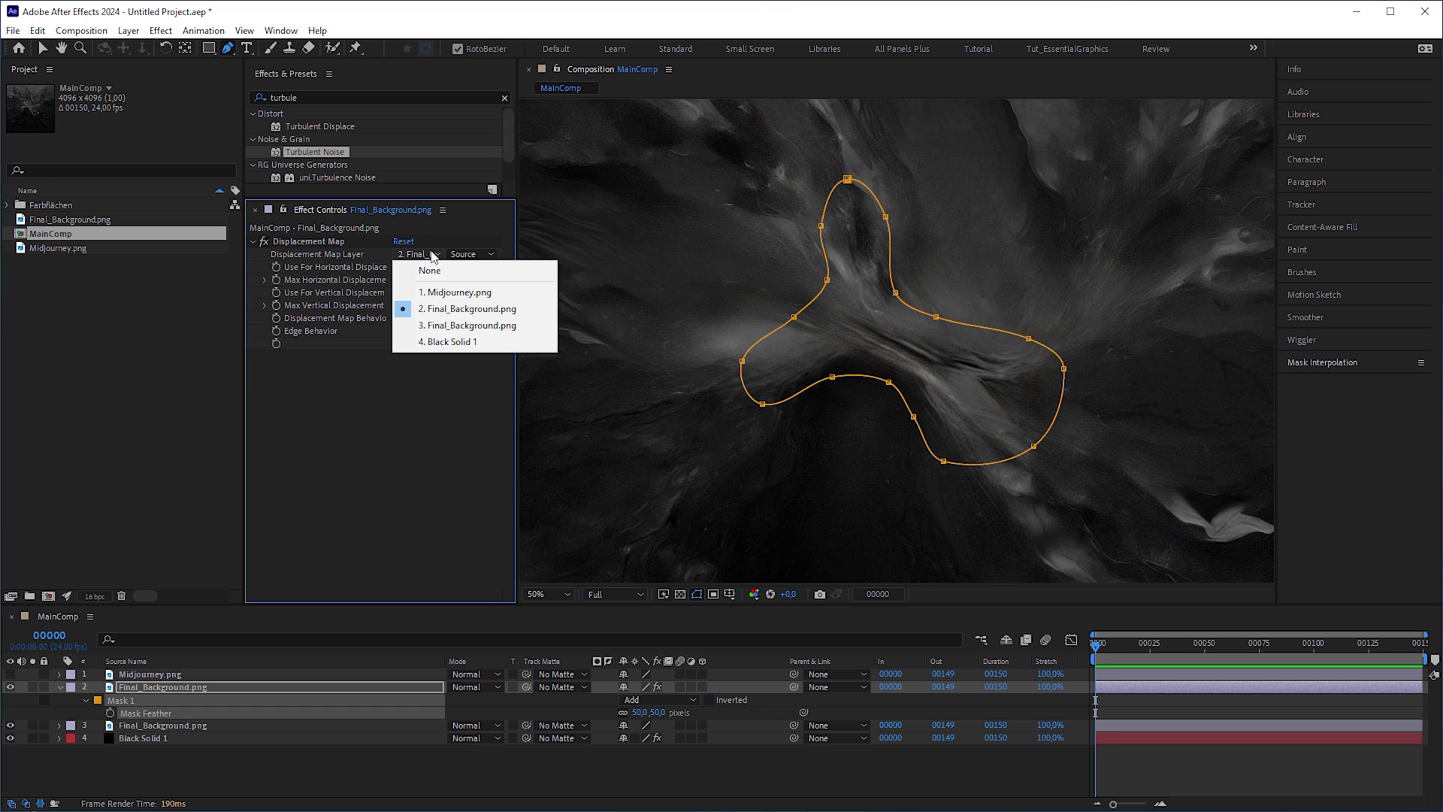
{"action": "left_click", "coordinate": [451, 342]}
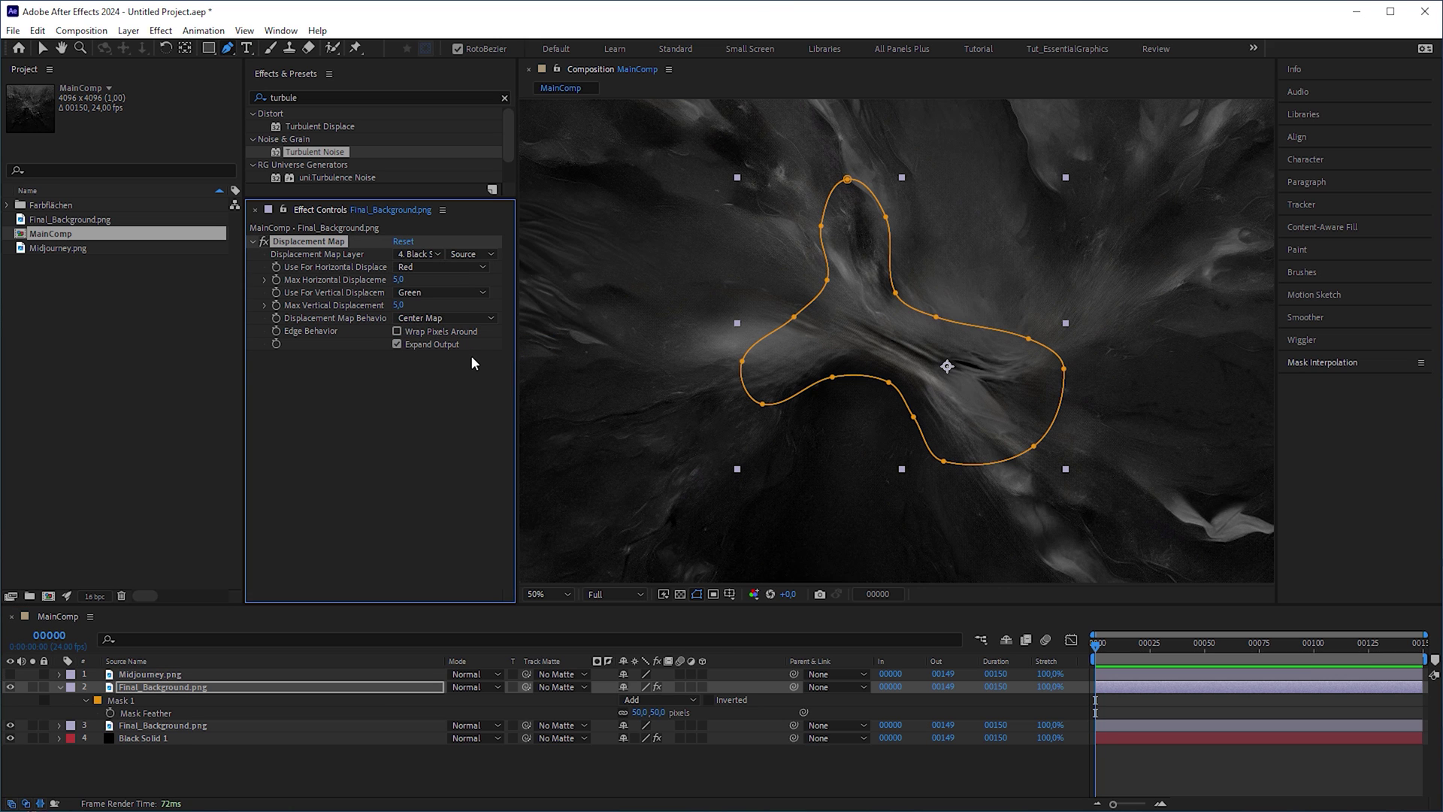
{"action": "left_click", "coordinate": [477, 255]}
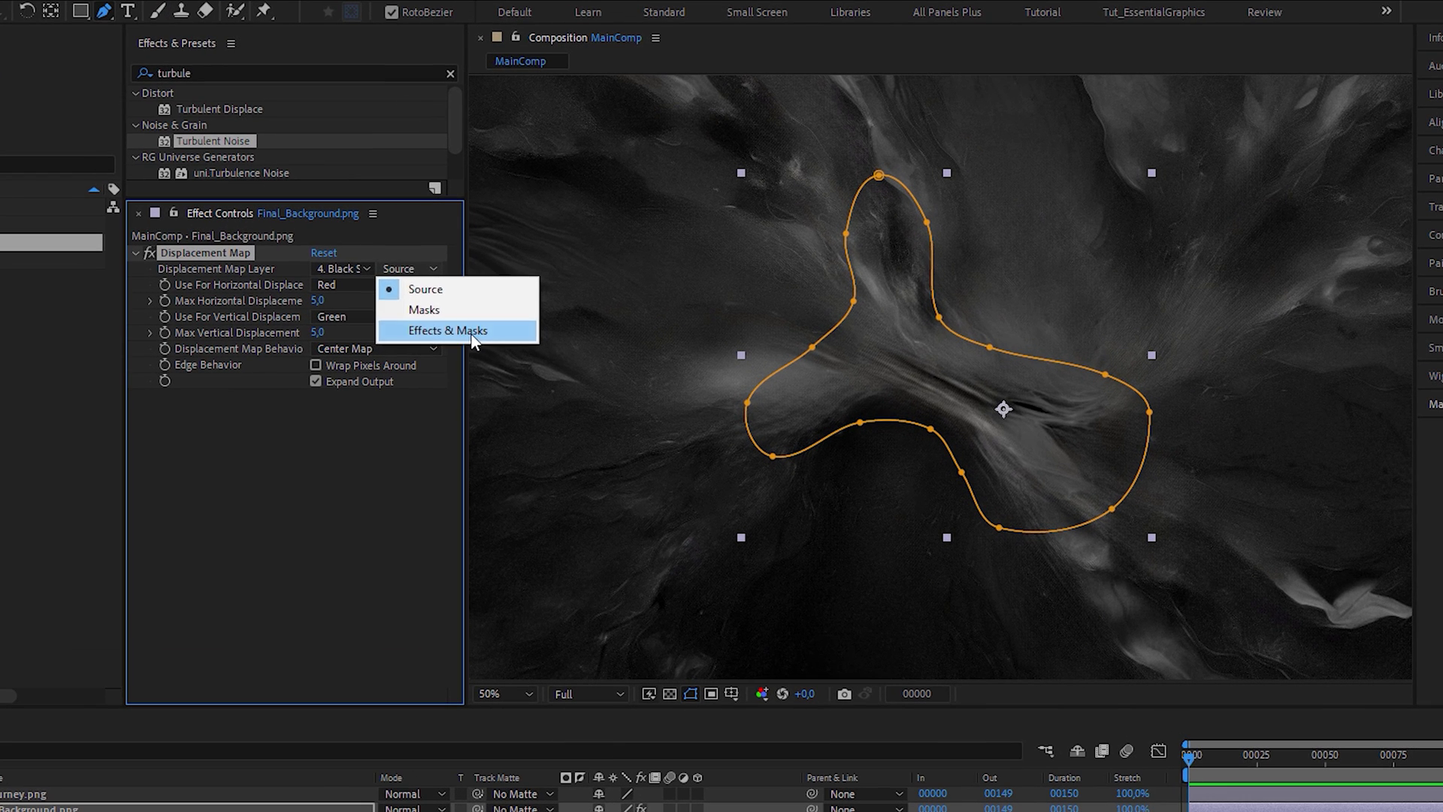
{"action": "left_click", "coordinate": [519, 304]}
Set the maximum horizontal displacement to -20 and the vertical to 20, and toggle the Displacement Map effect to compare
{"action": "key", "text": "period"}
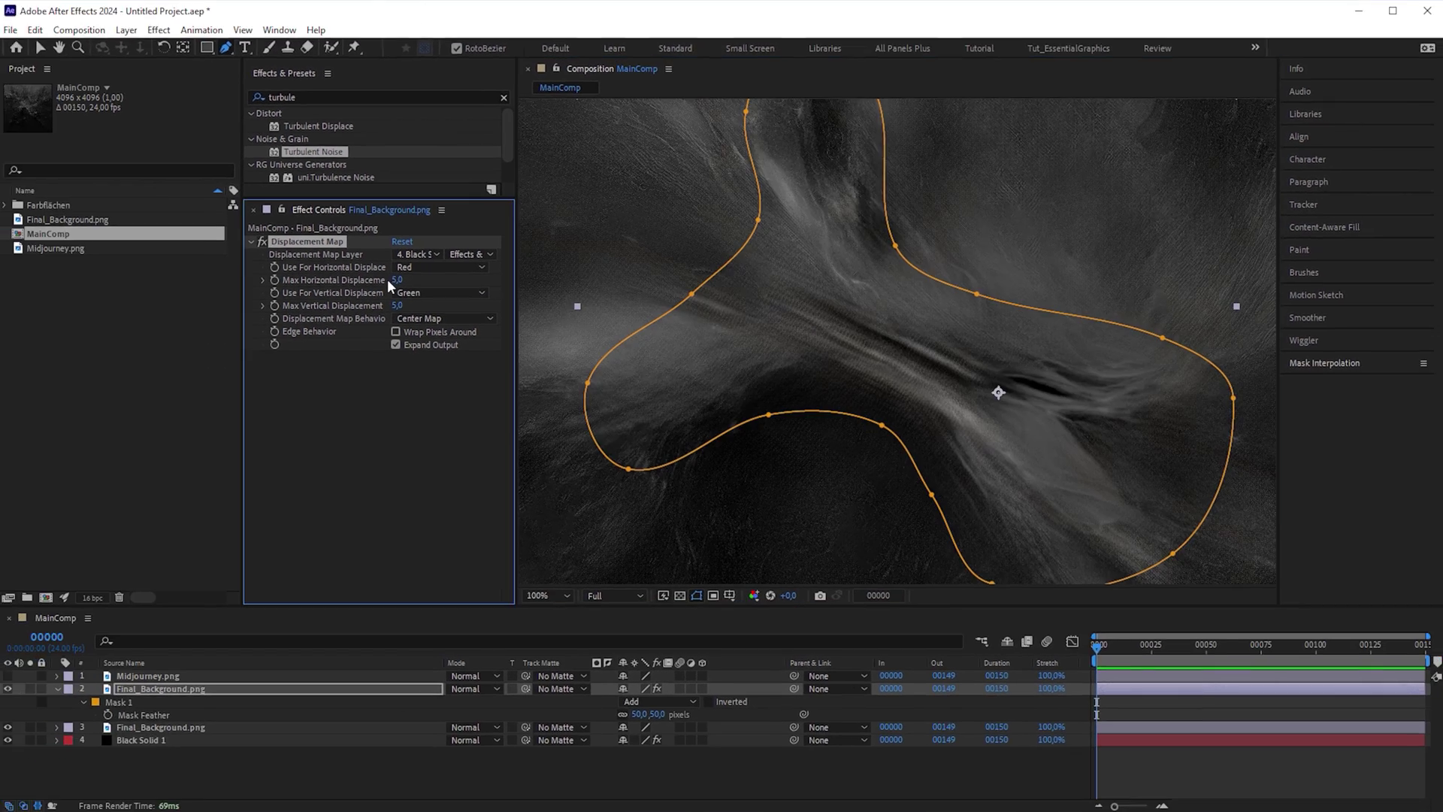
{"action": "mouse_move", "coordinate": [399, 281]}
{"action": "left_mouse_down"}
{"action": "mouse_move", "coordinate": [375, 280]}
{"action": "mouse_move", "coordinate": [404, 306]}
{"action": "left_mouse_up"}
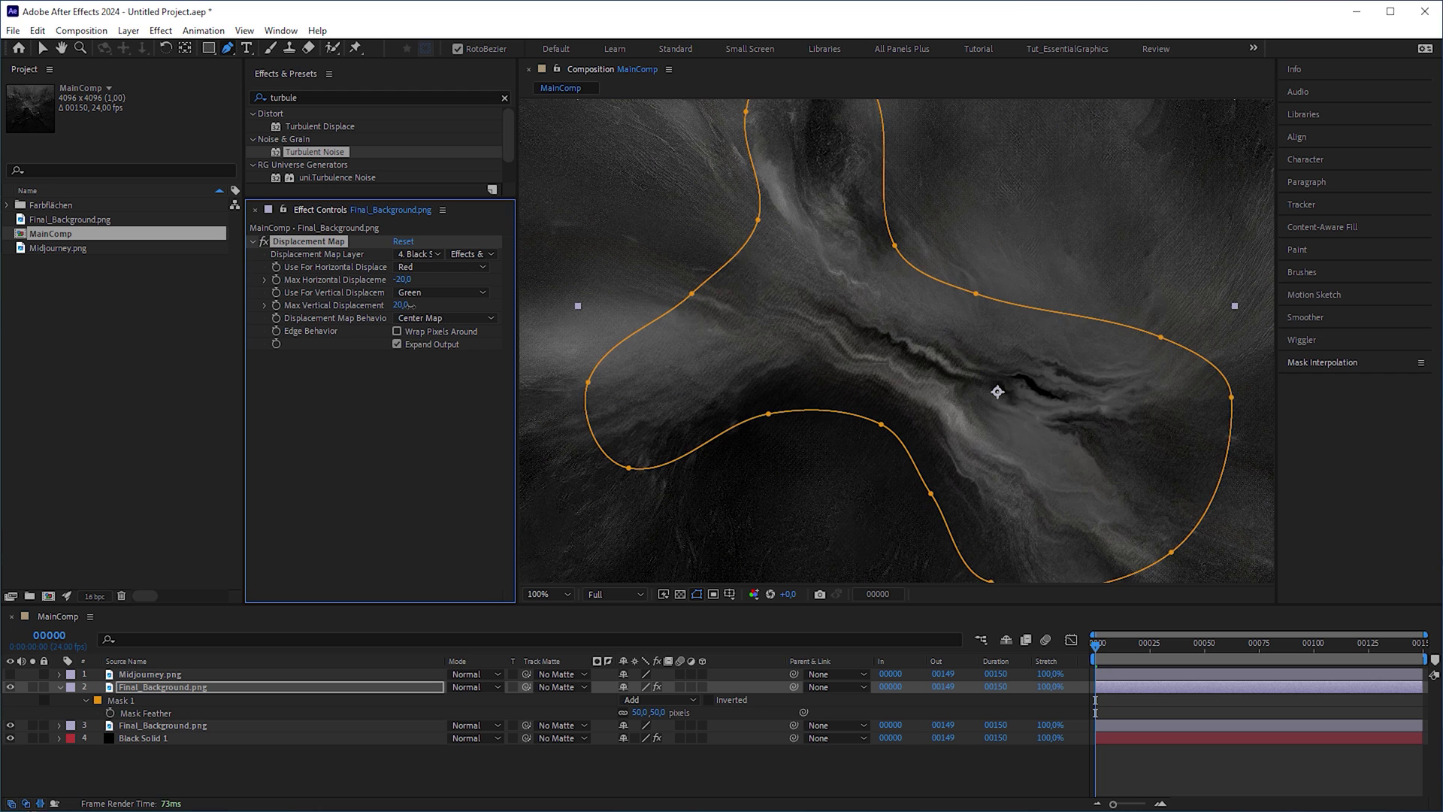
{"action": "left_click", "coordinate": [263, 241]}
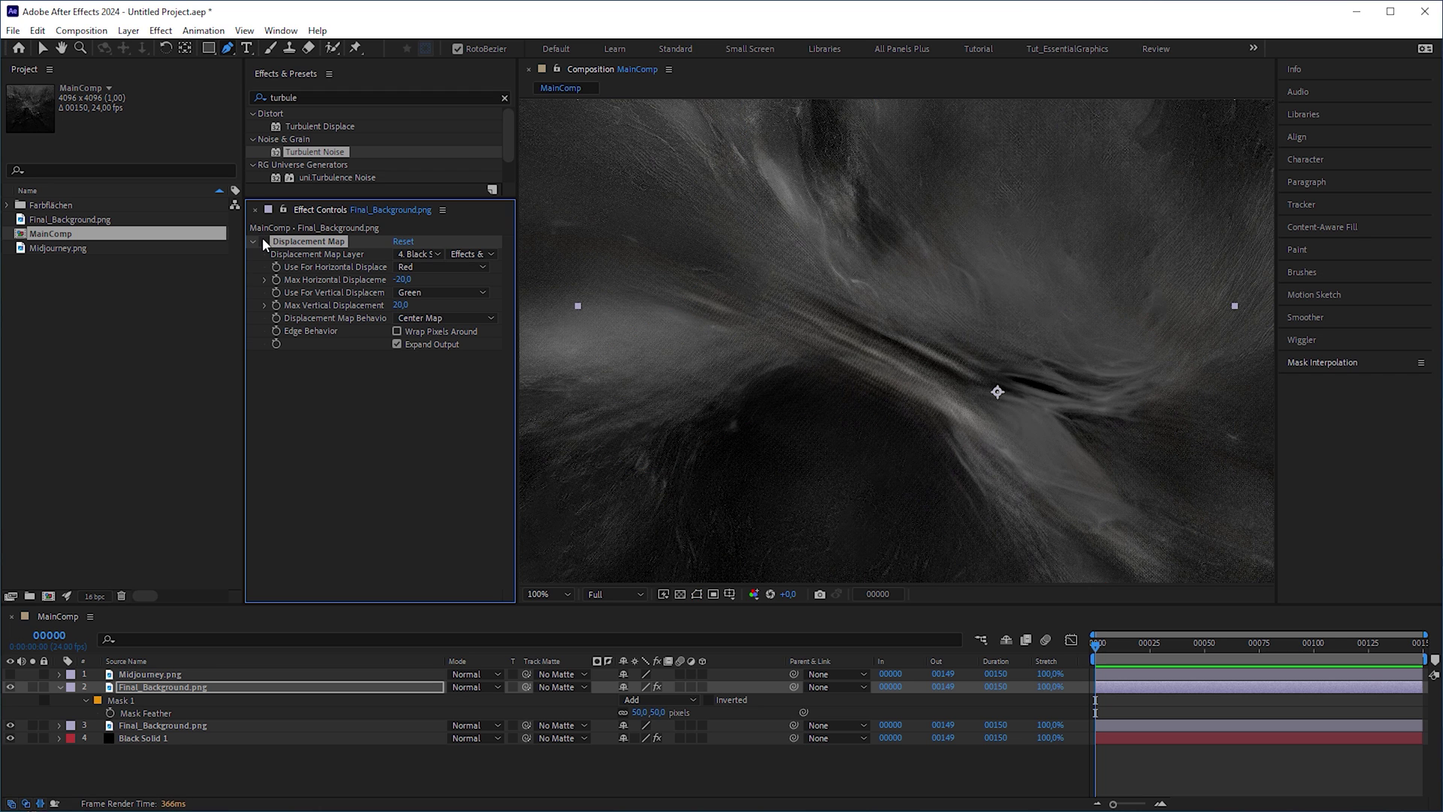
{"action": "key", "text": "comma"}
{"action": "key", "text": "comma"}
Apply the Emboss effect to the masked Final_Background.png layer and set its contrast to 150
{"action": "double_click", "coordinate": [312, 98]}
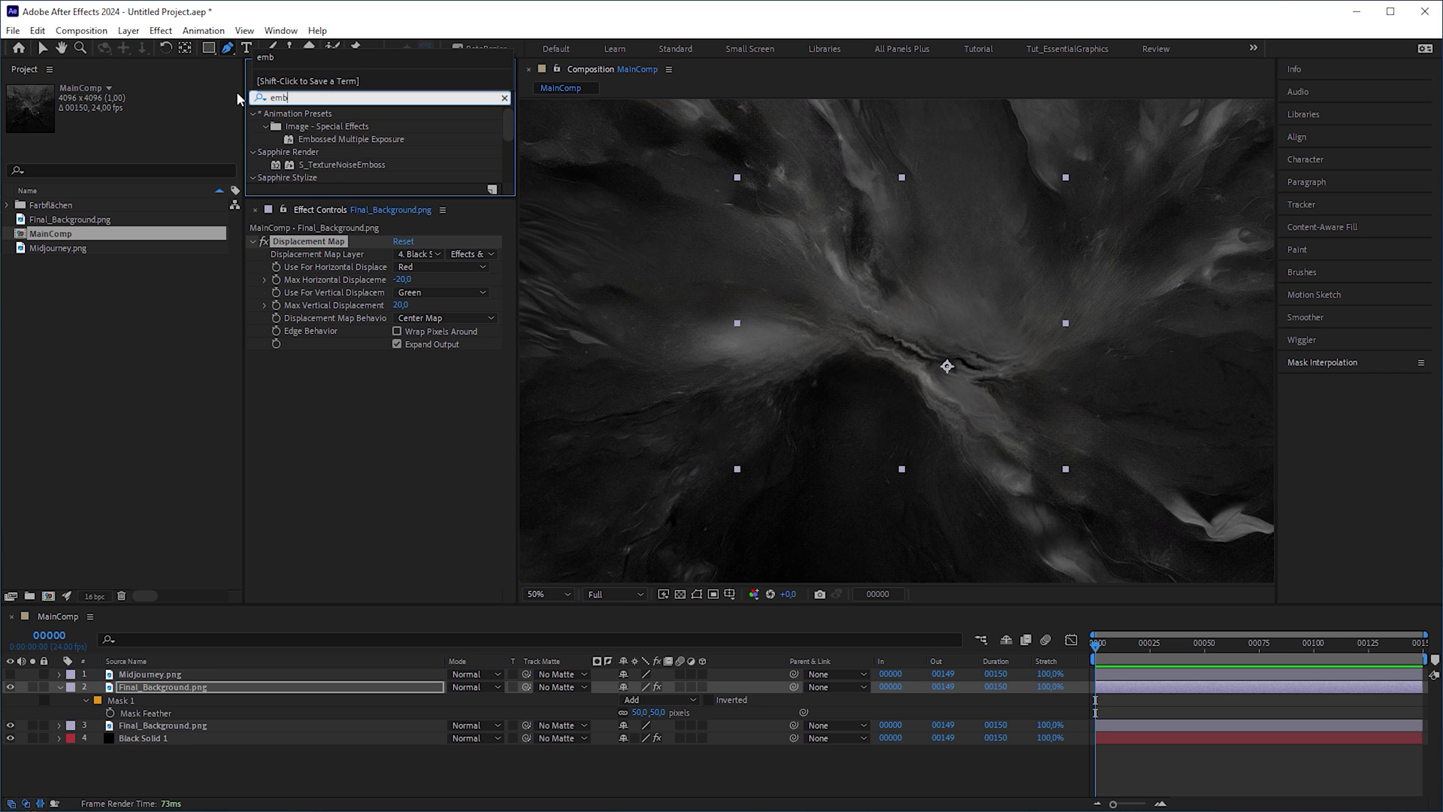
{"action": "type", "text": "emboss"}
{"action": "left_click_drag", "start_coordinate": [300, 176], "coordinate": [351, 331]}
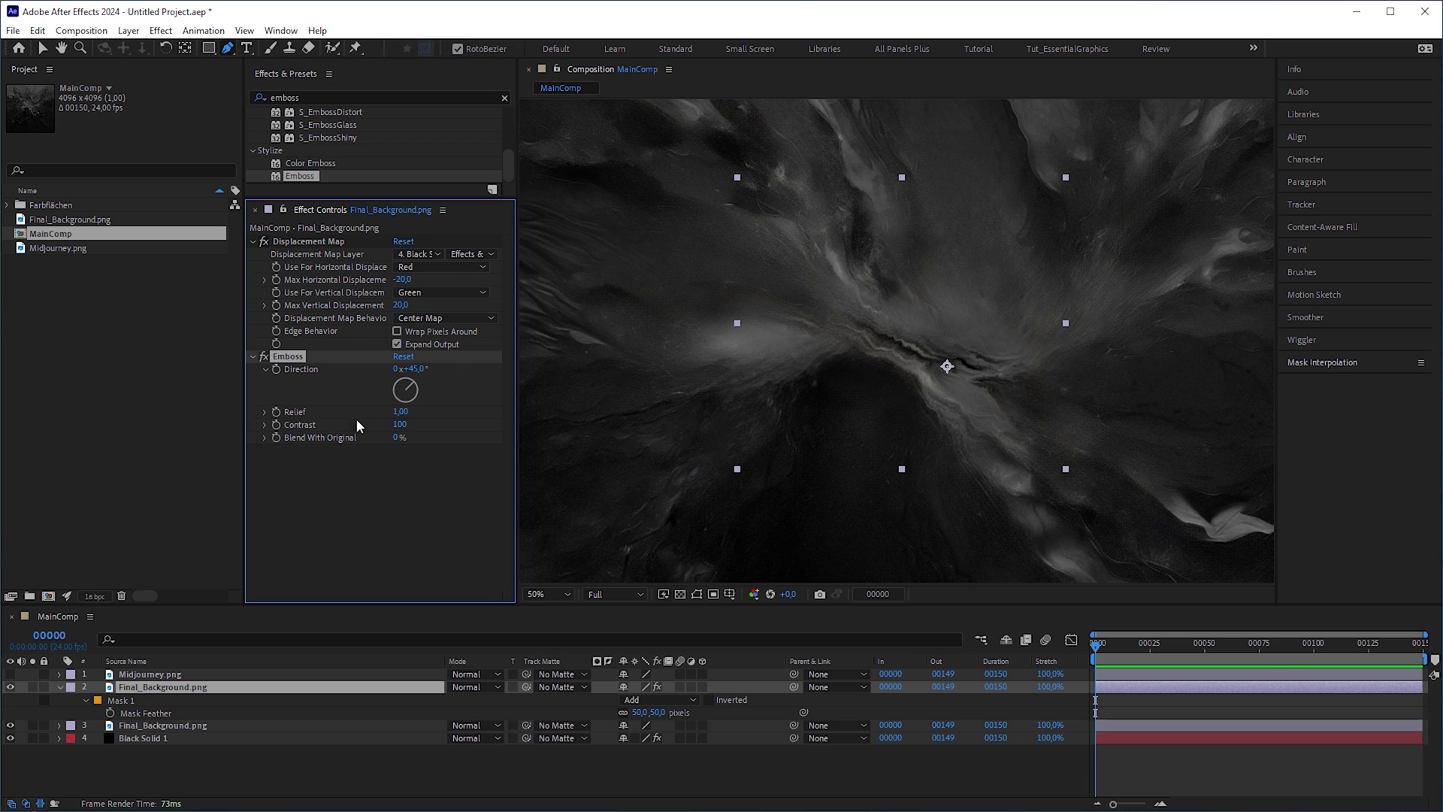
{"action": "key", "text": "v"}
{"action": "key", "text": "period"}
{"action": "key", "text": "period"}
{"action": "left_click_drag", "start_coordinate": [412, 426], "coordinate": [442, 426]}
Set the embossed layer's blending mode to Hard Light and hide the mask outline to check the blend
{"action": "left_click", "coordinate": [474, 687]}
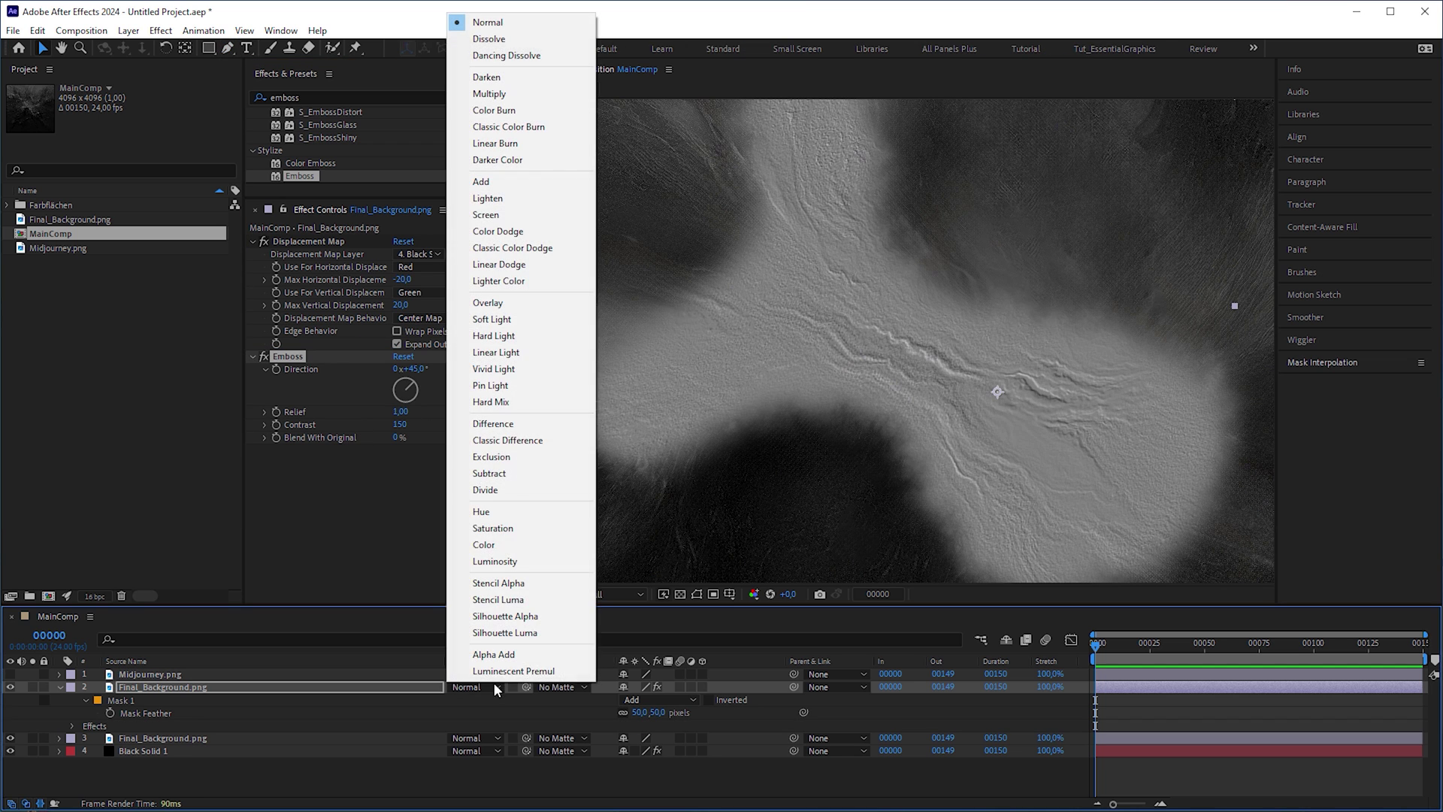
{"action": "left_click", "coordinate": [494, 336]}
{"action": "key", "text": "comma"}
{"action": "key", "text": "comma"}
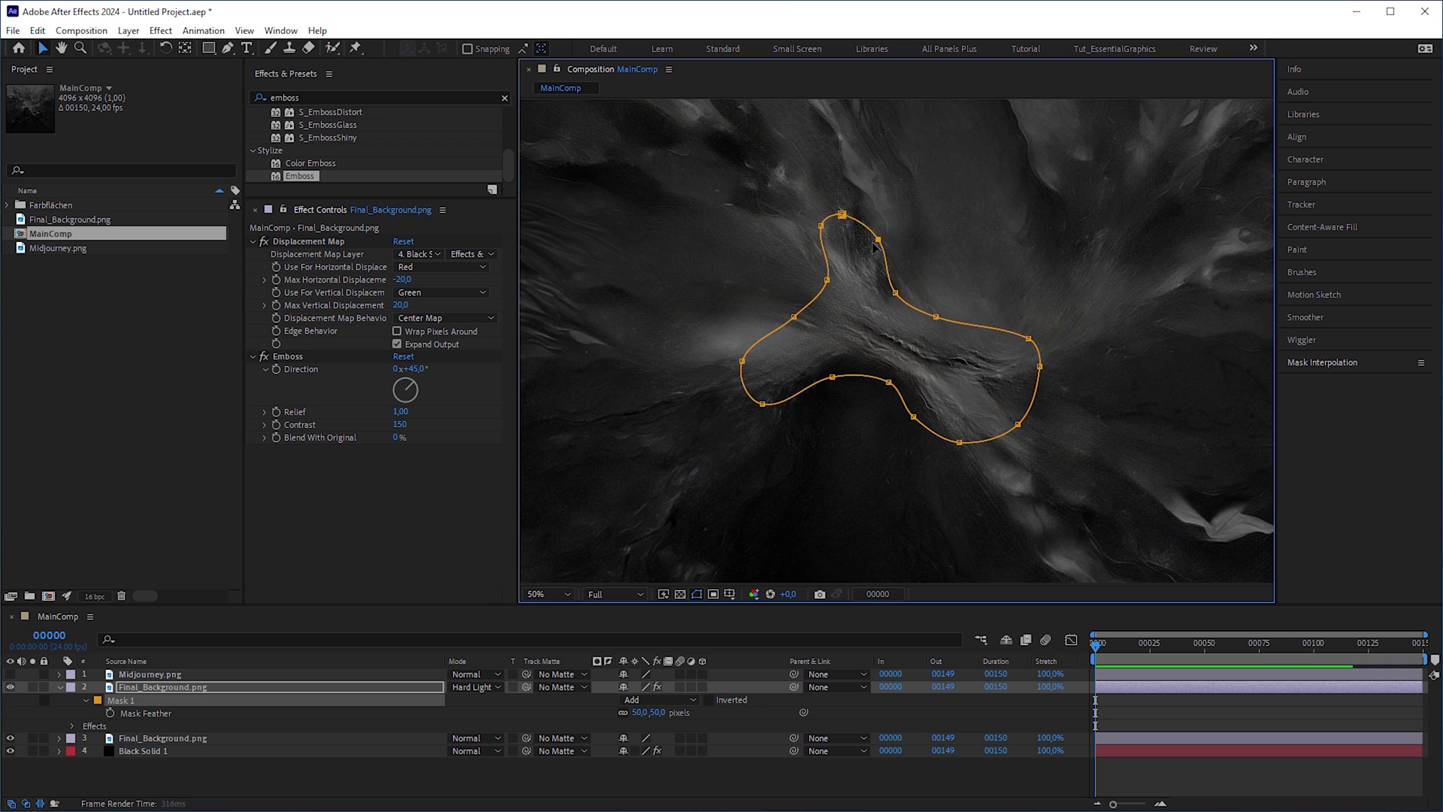
{"action": "left_click", "coordinate": [697, 594]}
{"action": "key", "text": "period"}
{"action": "key", "text": "period"}
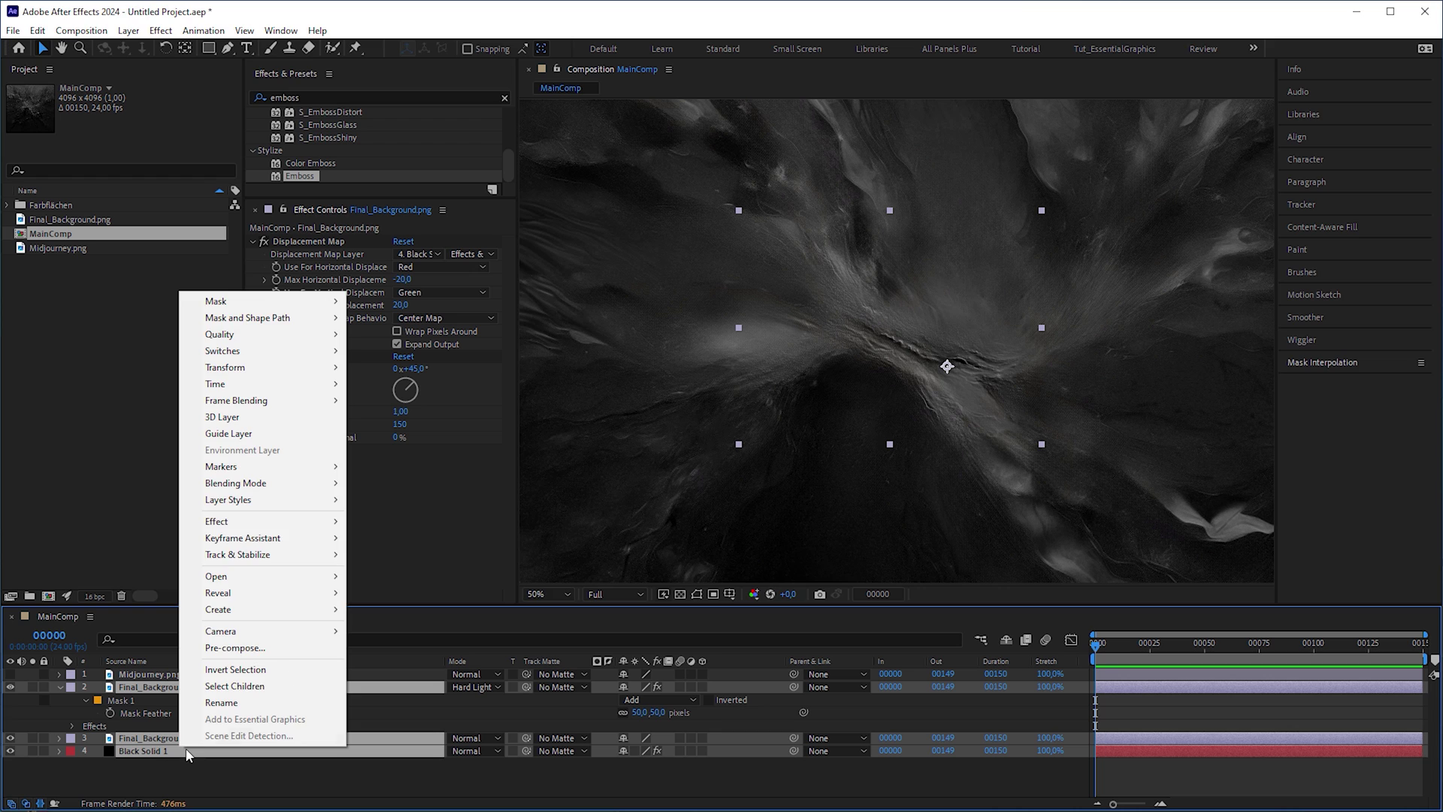
Pre-compose both Final_Background.png layers and Black Solid 1 into a new composition named _Background
{"action": "left_click", "coordinate": [296, 647]}
{"action": "type", "text": "_Backgrou"}
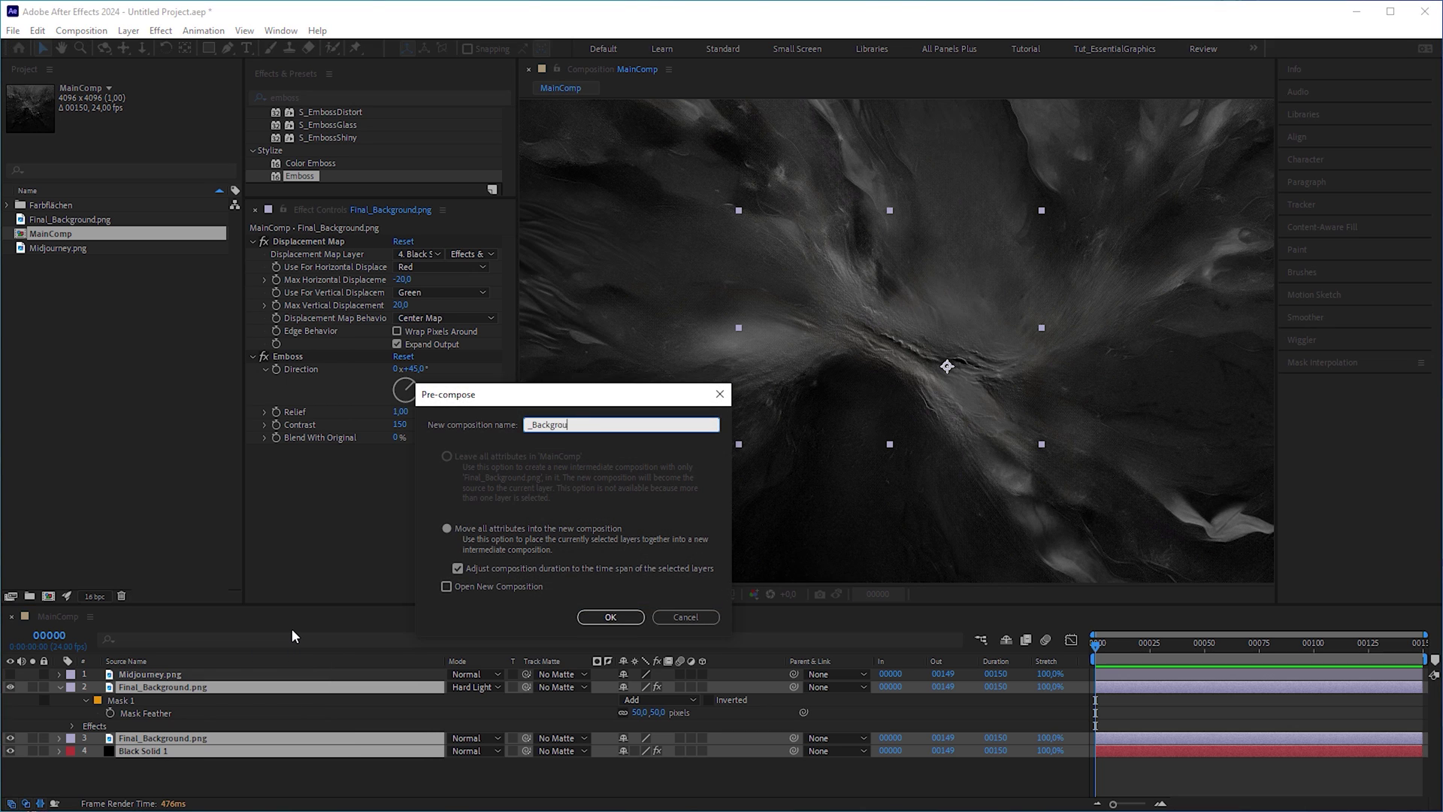
{"action": "type", "text": "nd"}
{"action": "key", "text": "Return"}
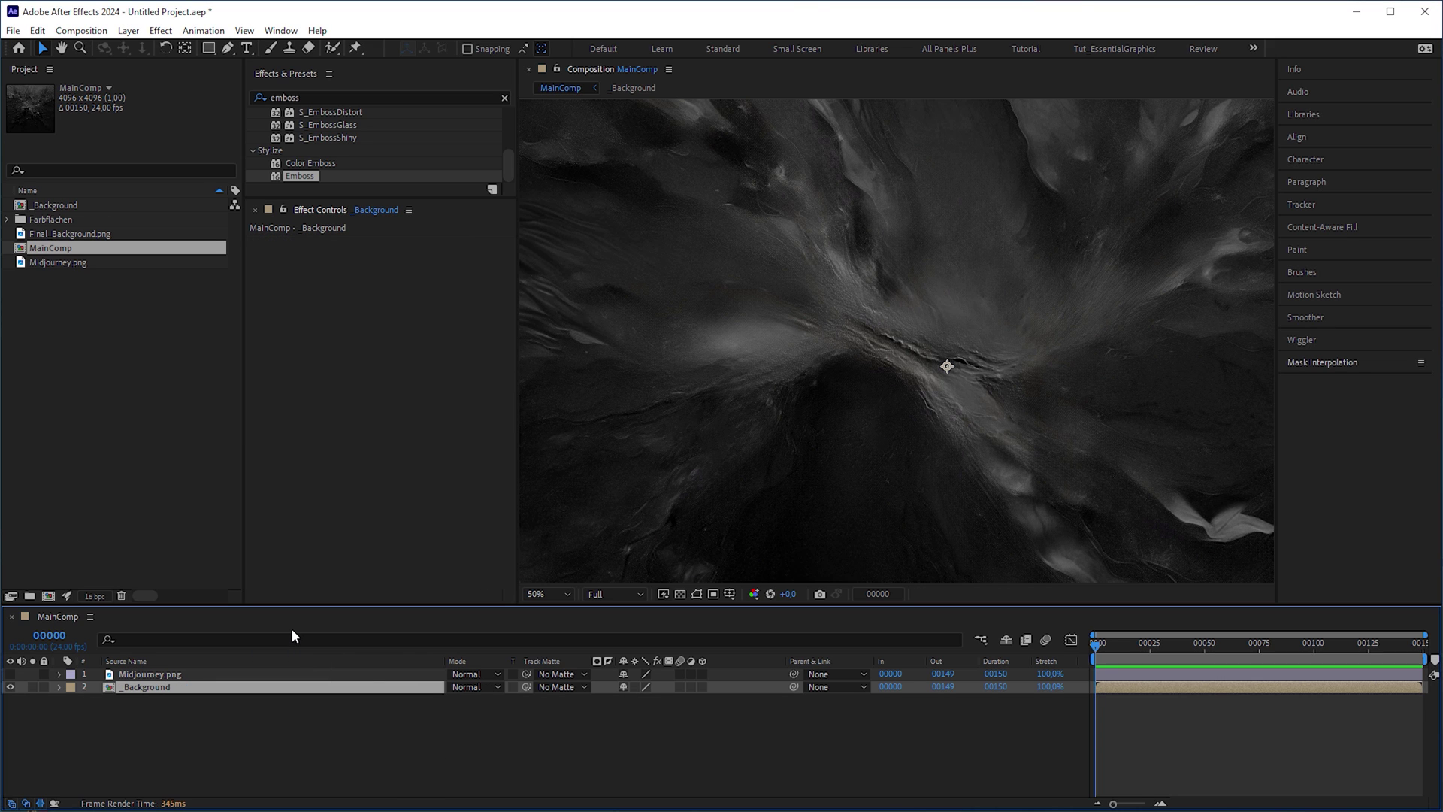
Make the Midjourney.png layer visible above _Background and apply the Circle effect to it
{"action": "left_click", "coordinate": [10, 676]}
{"action": "key", "text": "comma"}
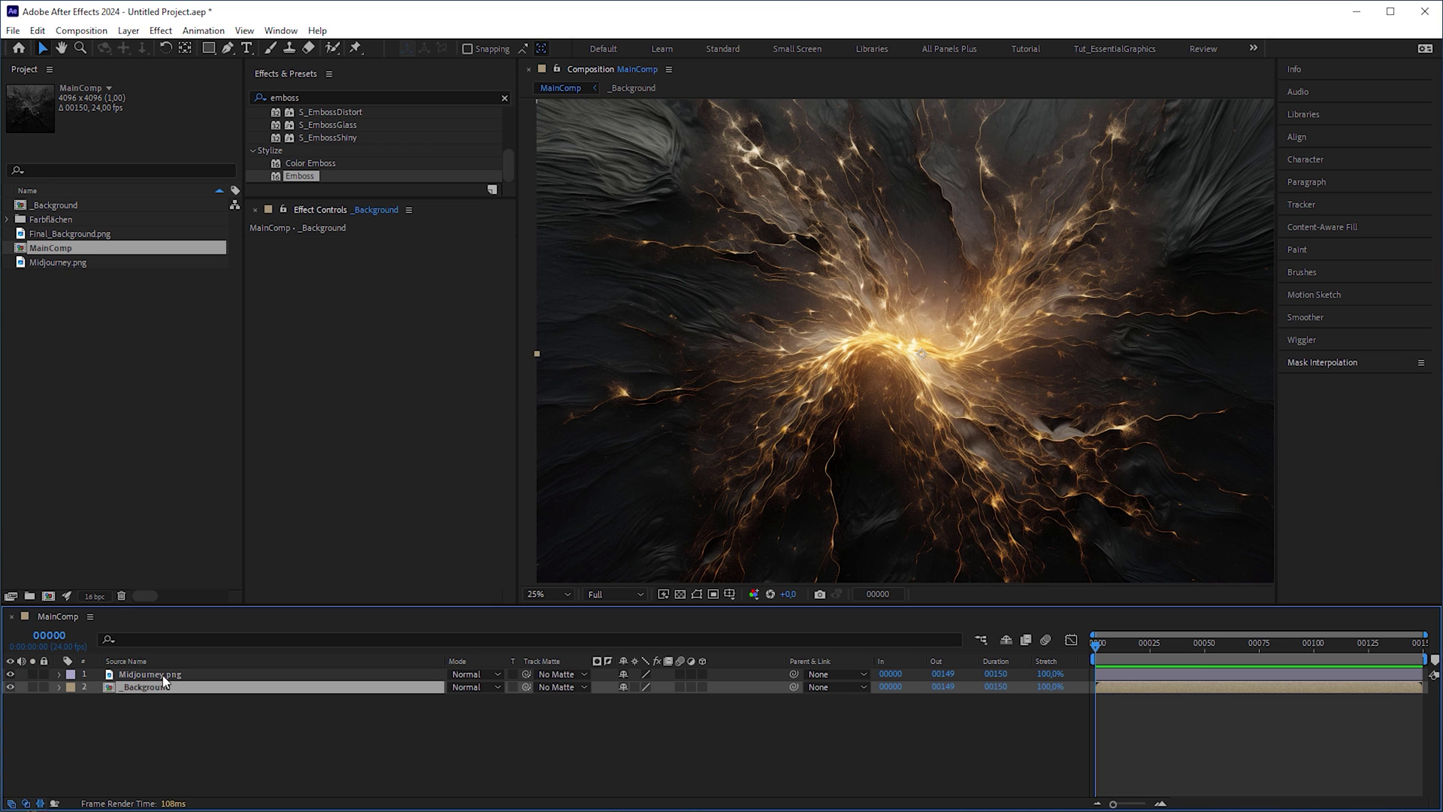
{"action": "left_click", "coordinate": [163, 675]}
{"action": "left_click", "coordinate": [272, 93]}
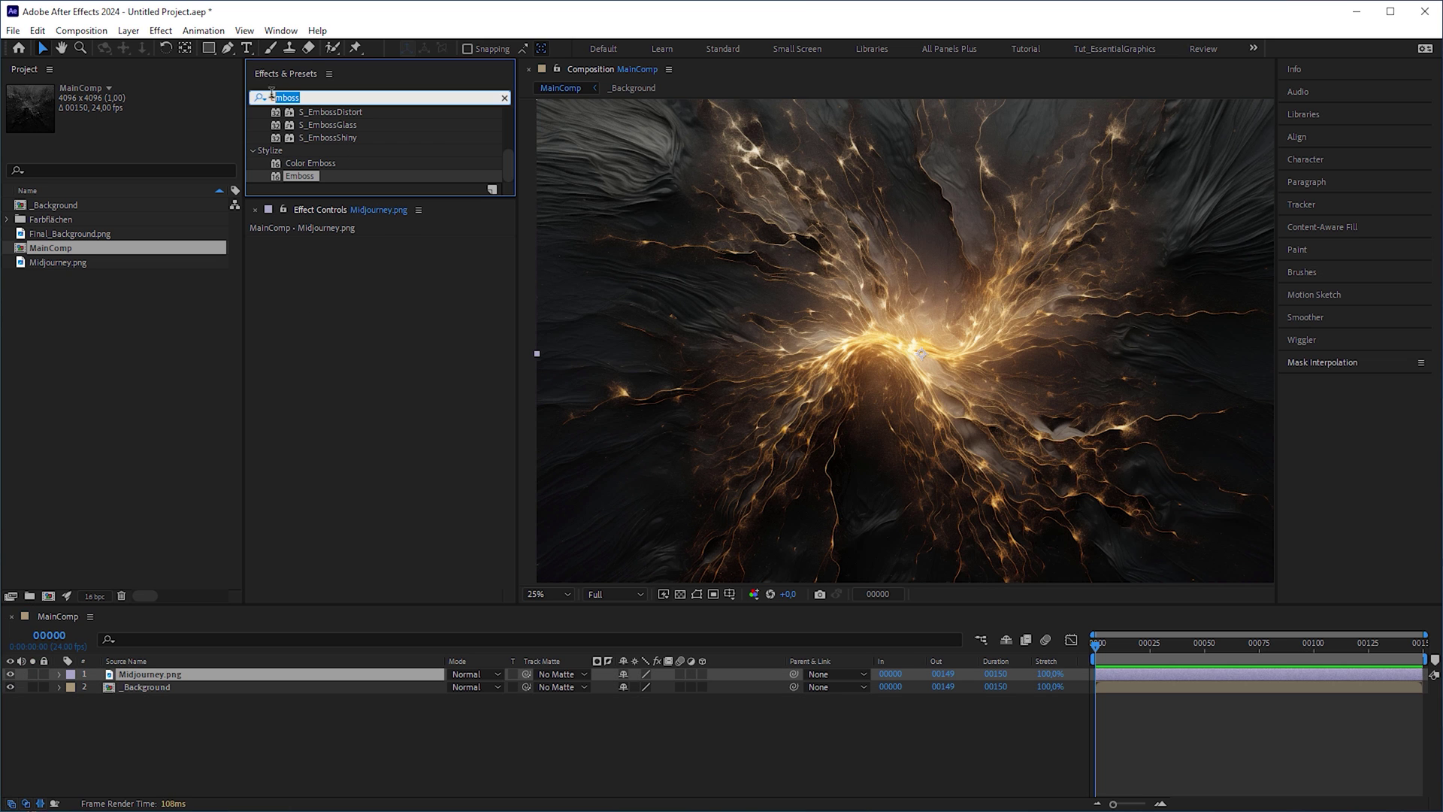
{"action": "type", "text": "c"}
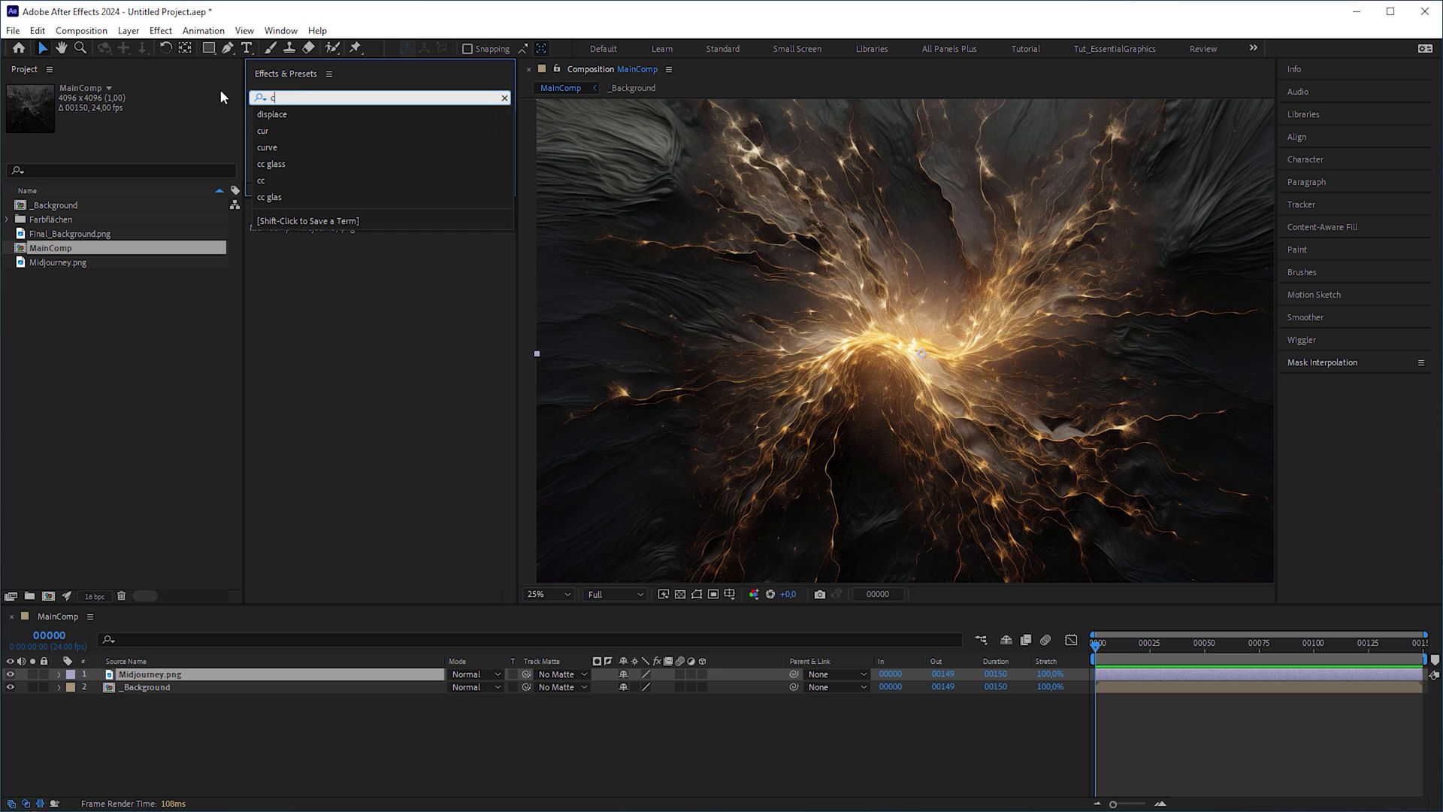
{"action": "type", "text": "ircle"}
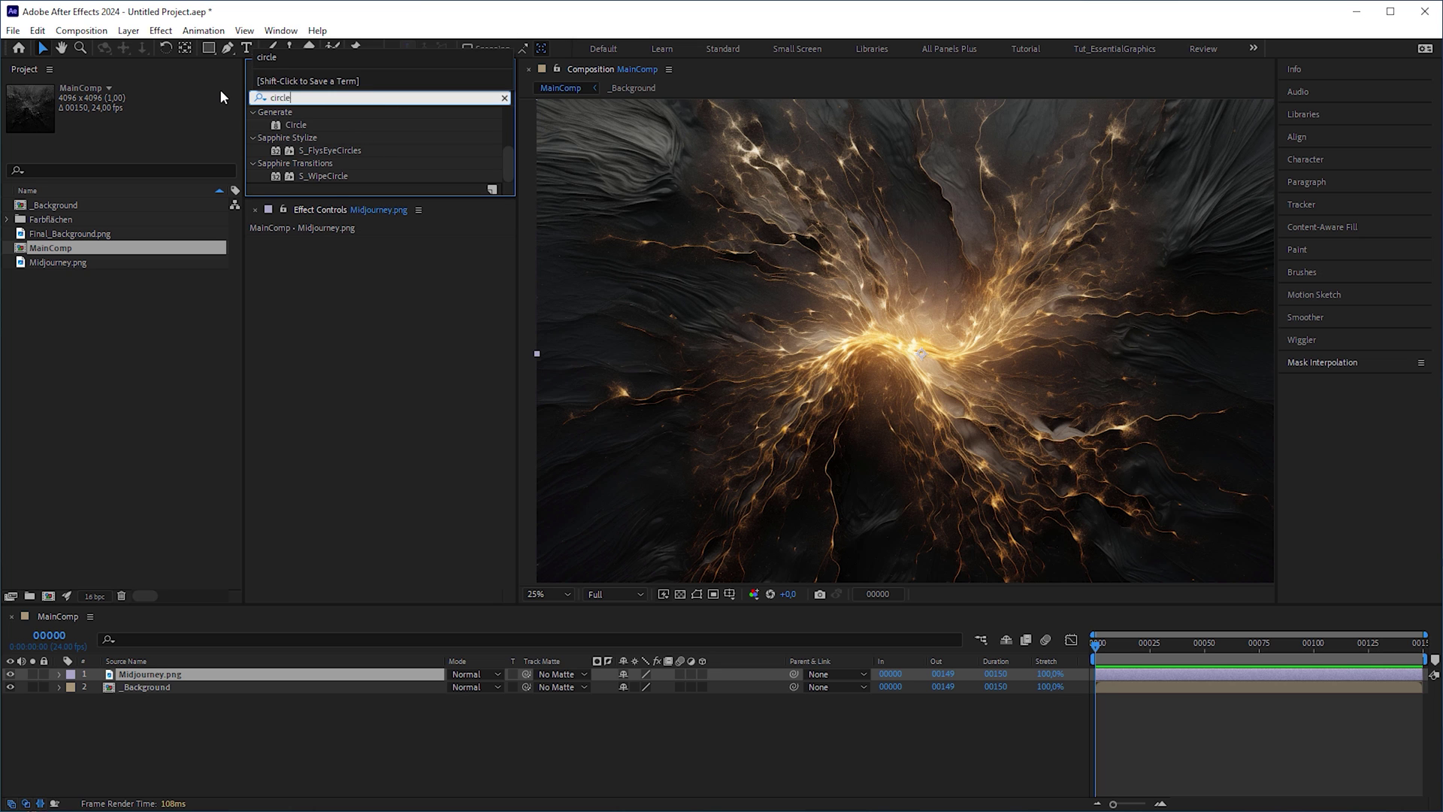
{"action": "left_click_drag", "start_coordinate": [296, 125], "coordinate": [342, 292]}
Set the Circle effect's blending mode to Stencil Alpha and its outer edge feather to 300
{"action": "left_click", "coordinate": [441, 355]}
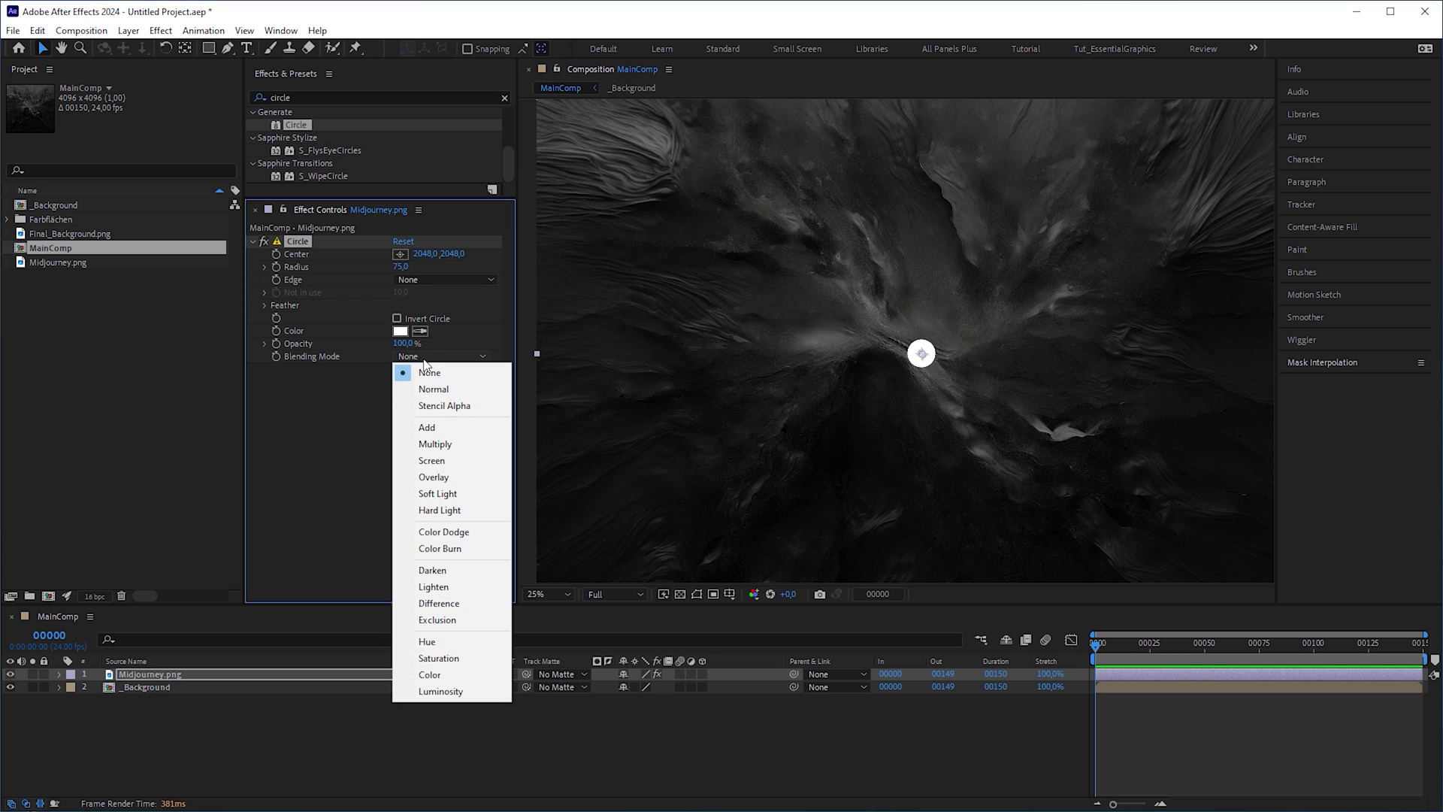
{"action": "left_click", "coordinate": [454, 407]}
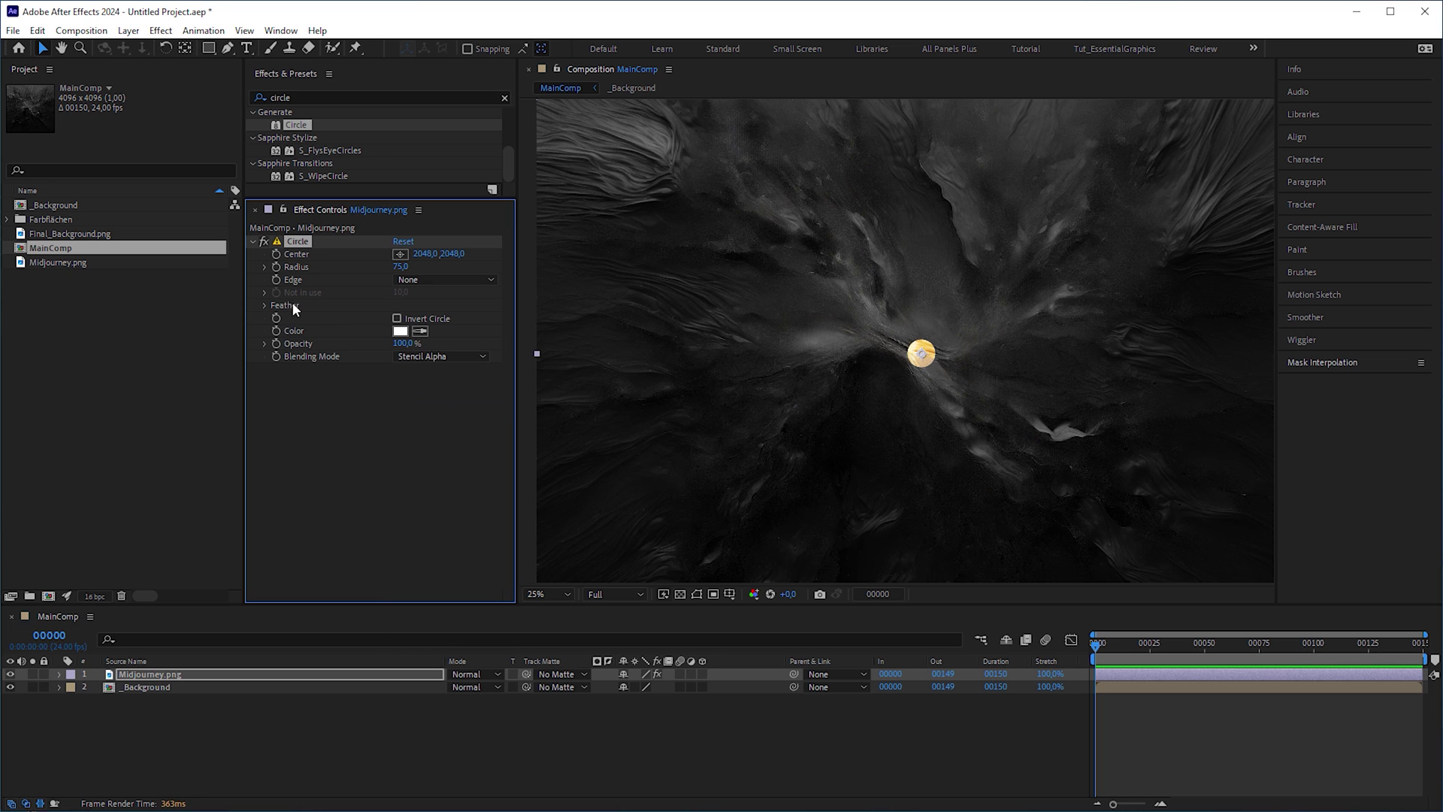
{"action": "left_click", "coordinate": [264, 305]}
{"action": "left_click", "coordinate": [278, 331]}
{"action": "left_click_drag", "start_coordinate": [402, 317], "coordinate": [572, 317]}
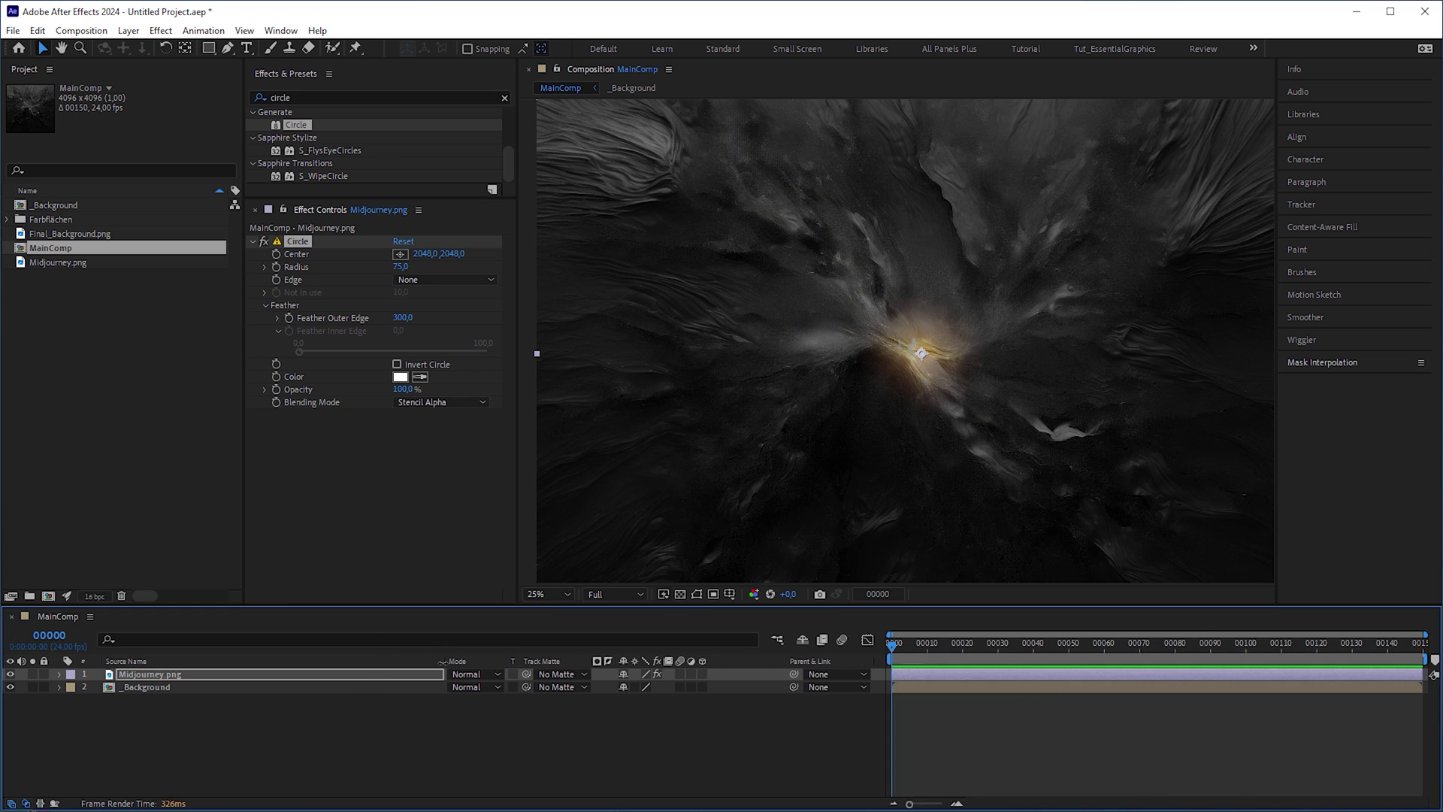
Animate the Circle radius from -139 at frame 0 to 1637 at frame 120 and preview the reveal
{"action": "left_click_drag", "start_coordinate": [406, 267], "coordinate": [246, 275]}
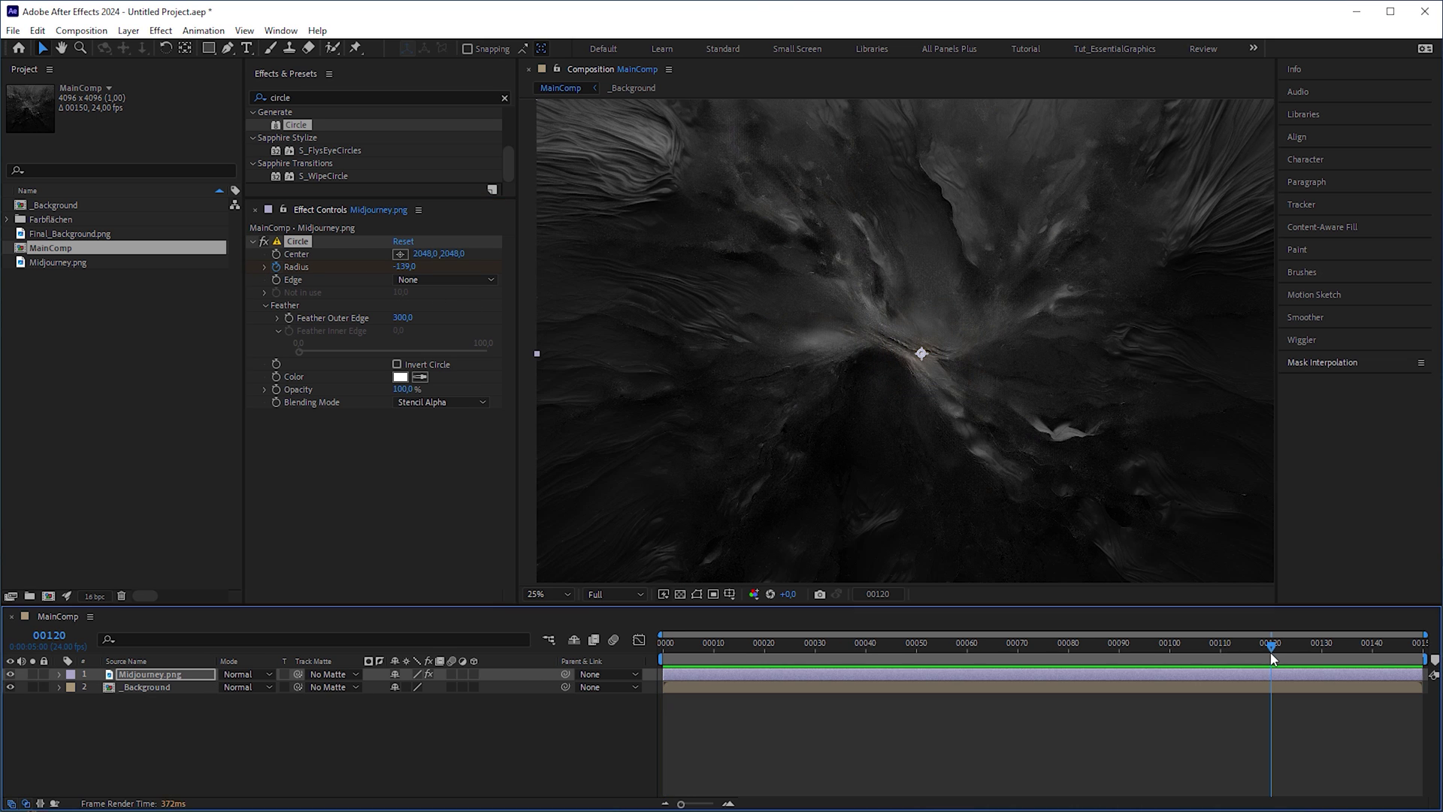
{"action": "left_click_drag", "start_coordinate": [246, 276], "coordinate": [647, 282]}
{"action": "key", "text": "comma"}
{"action": "key", "text": "period"}
{"action": "key", "text": "space"}
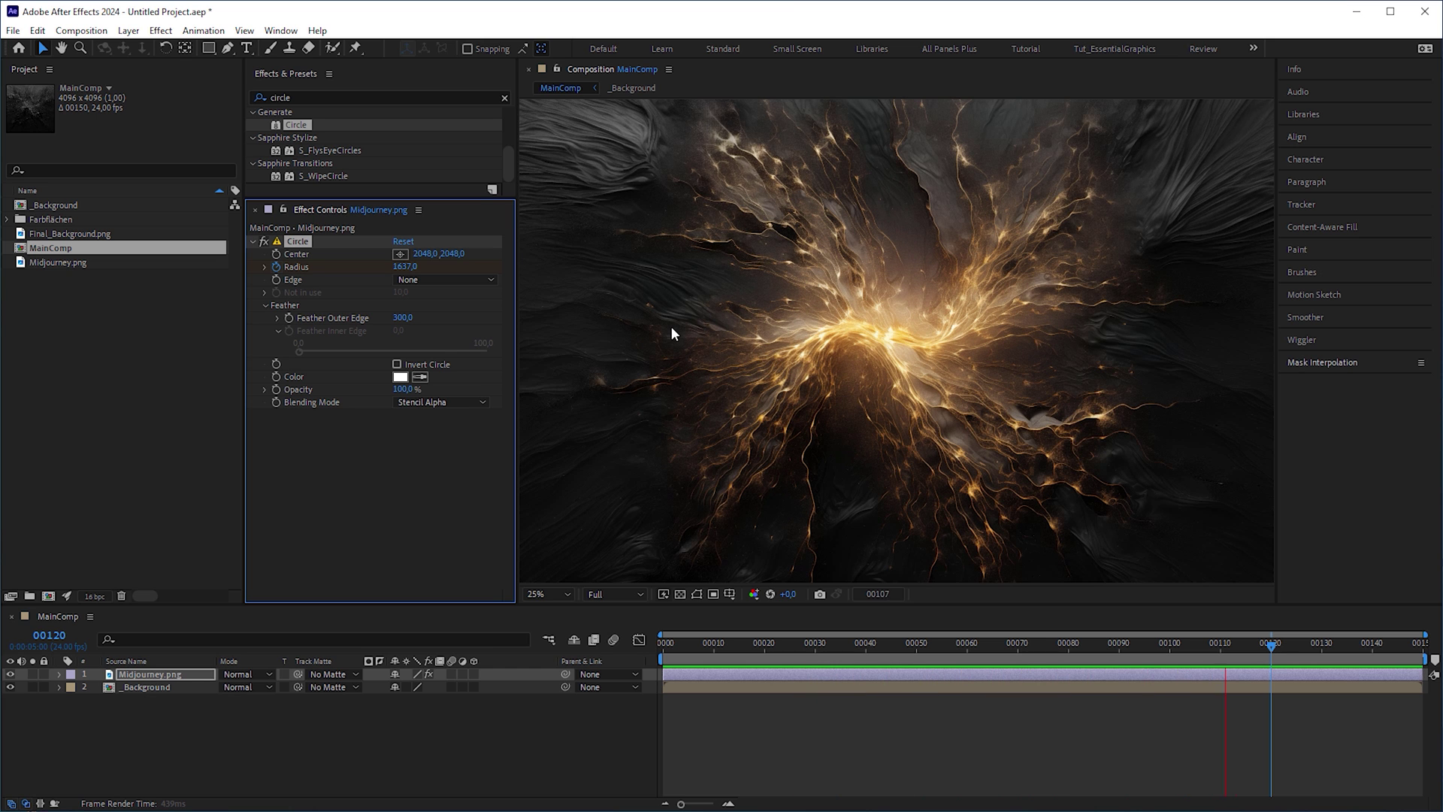
{"action": "left_click", "coordinate": [1274, 648]}
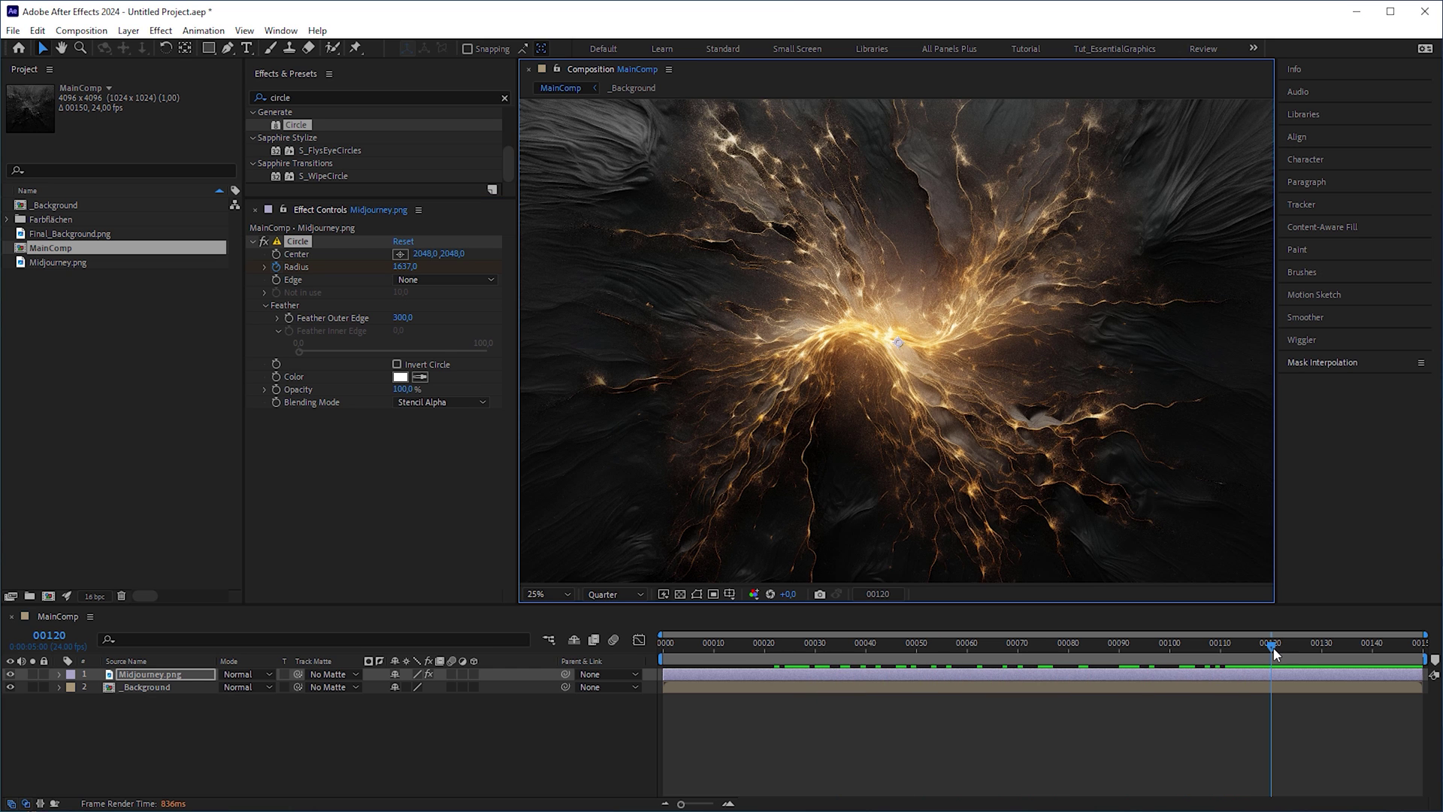
{"action": "left_click_drag", "start_coordinate": [1274, 647], "coordinate": [764, 683]}
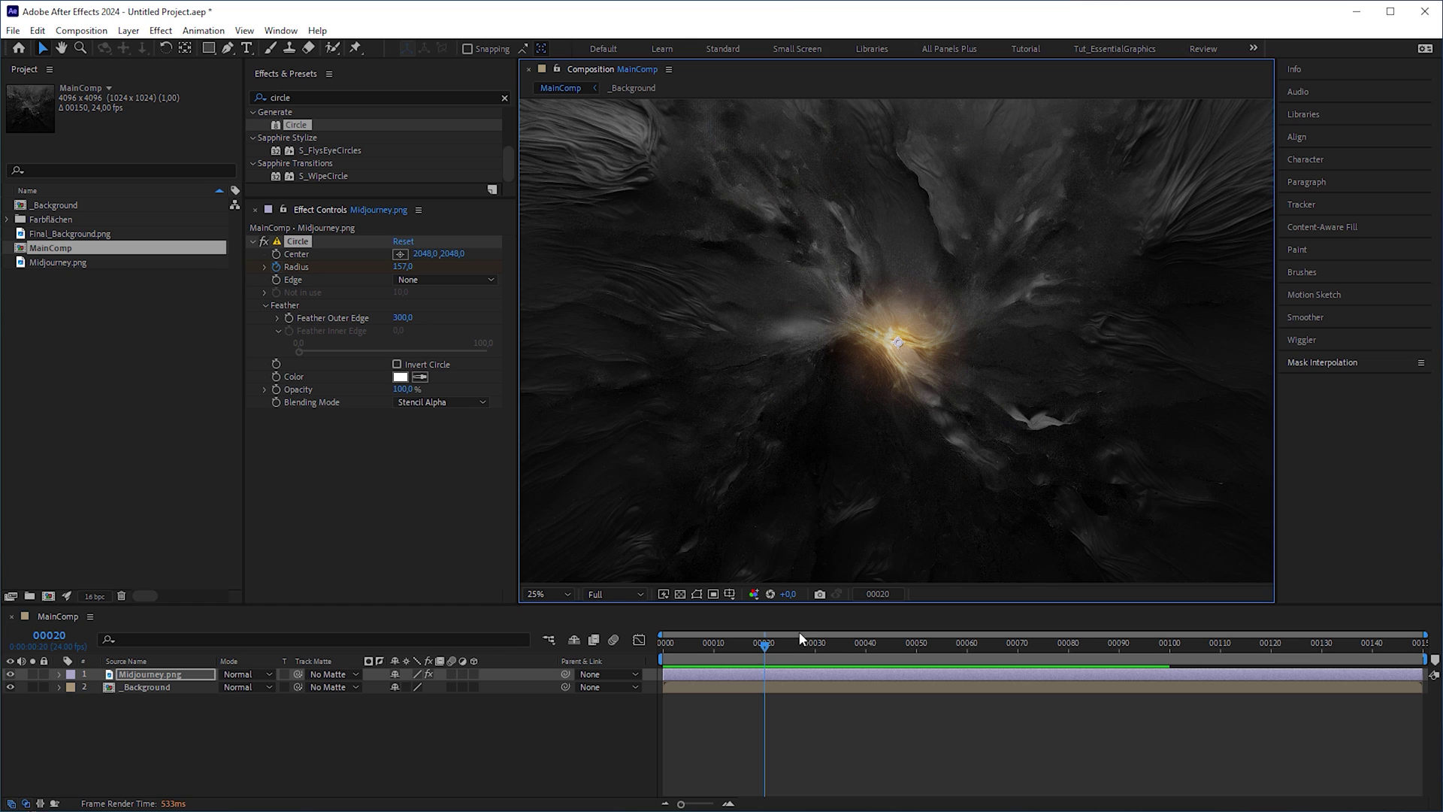
{"action": "mouse_move", "coordinate": [787, 656]}
{"action": "left_mouse_down"}
{"action": "mouse_move", "coordinate": [962, 659]}
{"action": "mouse_move", "coordinate": [766, 668]}
{"action": "left_mouse_up"}
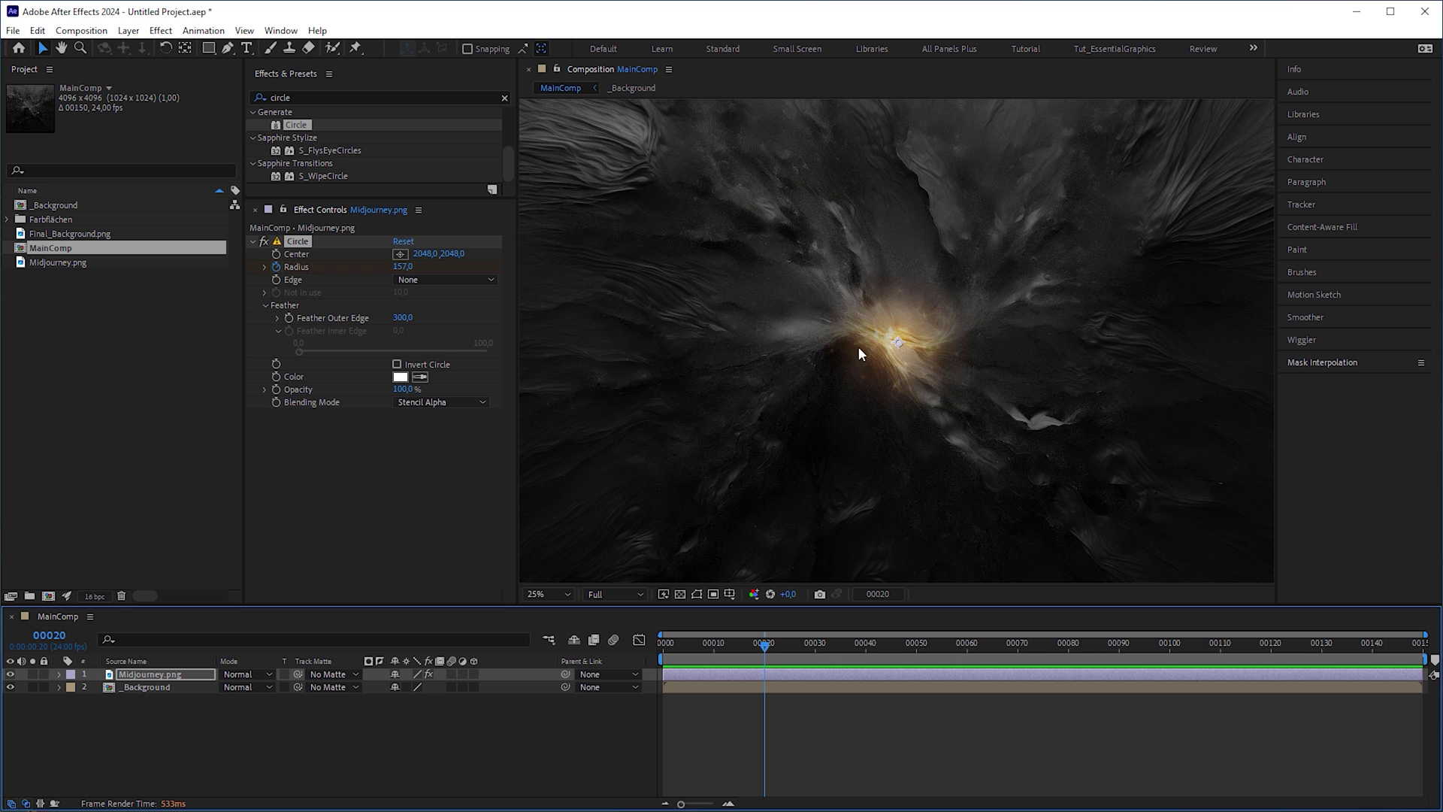
{"action": "left_click_drag", "start_coordinate": [789, 643], "coordinate": [1268, 673]}
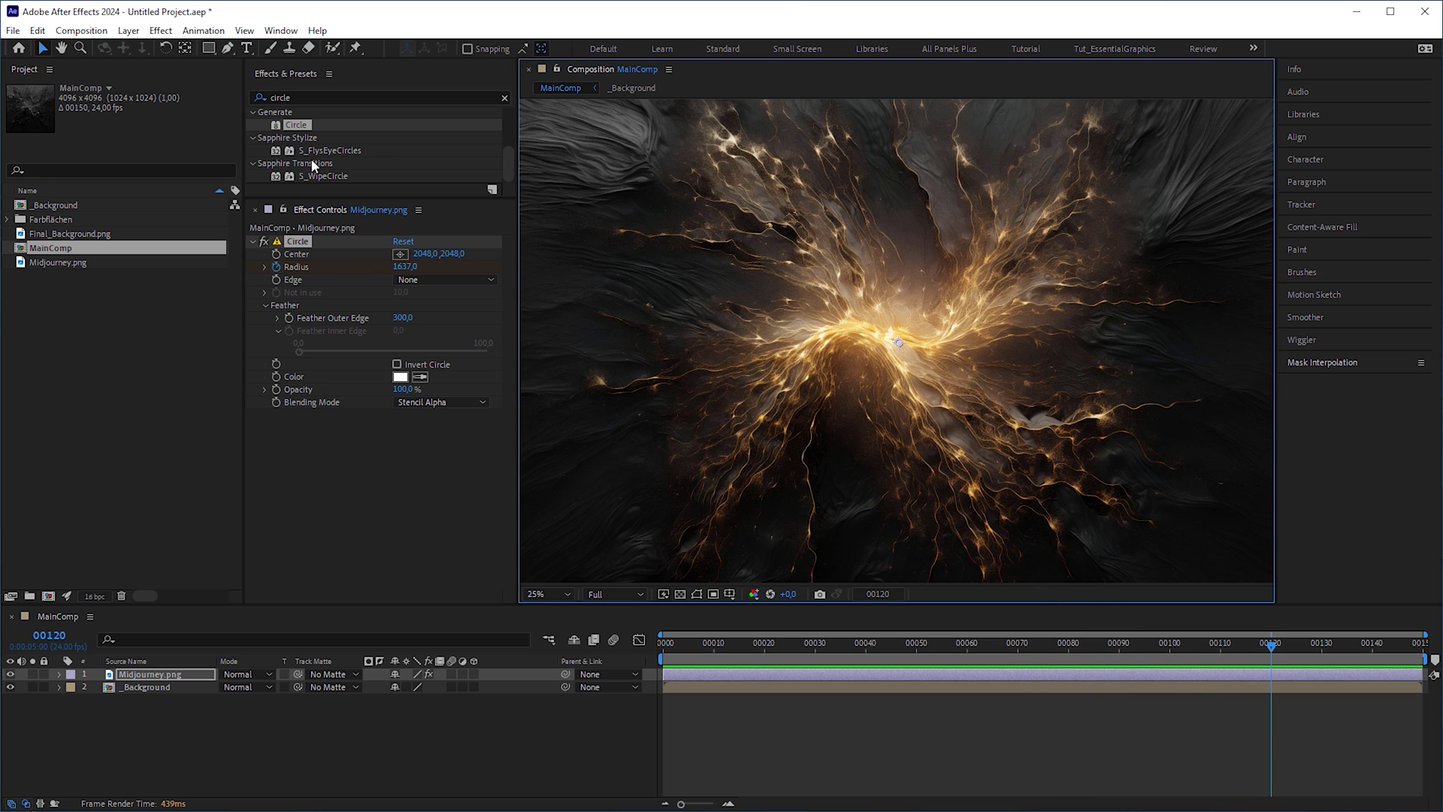
Apply the Black & White effect to Midjourney.png with Greens, Cyans, Blues and Magentas at -200, and try lower Reds values
{"action": "double_click", "coordinate": [309, 97]}
{"action": "type", "text": "black"}
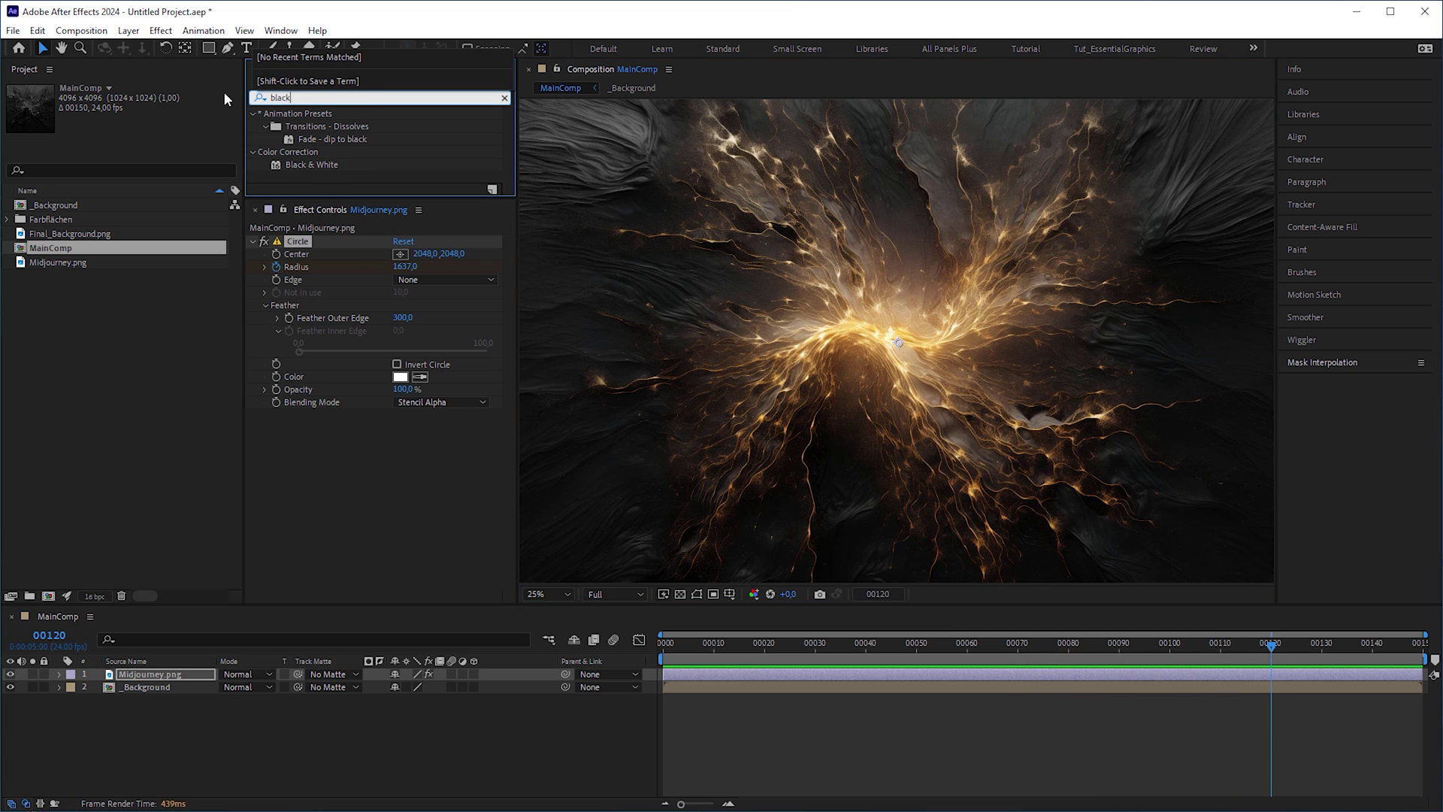
{"action": "left_click_drag", "start_coordinate": [312, 165], "coordinate": [364, 486]}
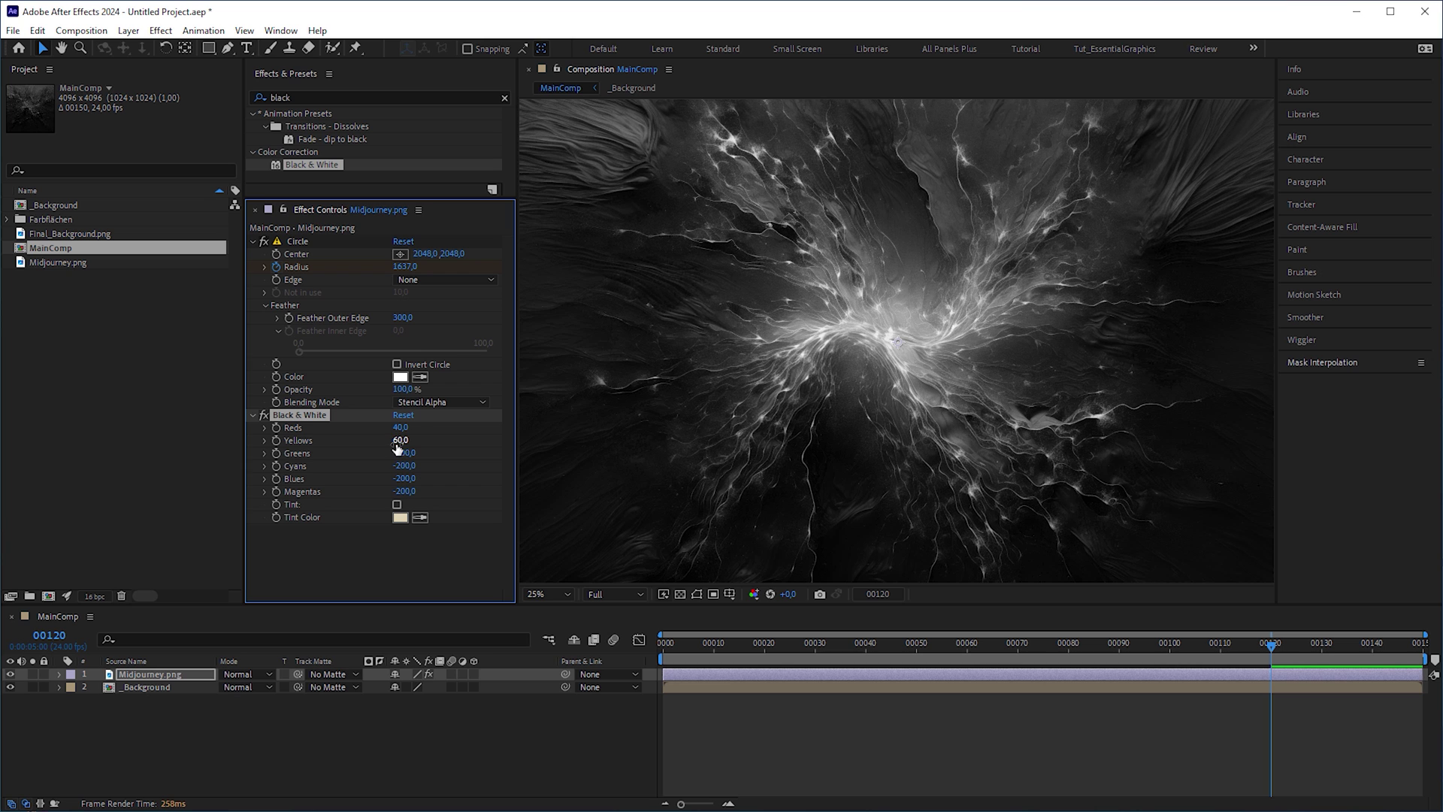
{"action": "left_click_drag", "start_coordinate": [388, 427], "coordinate": [232, 405]}
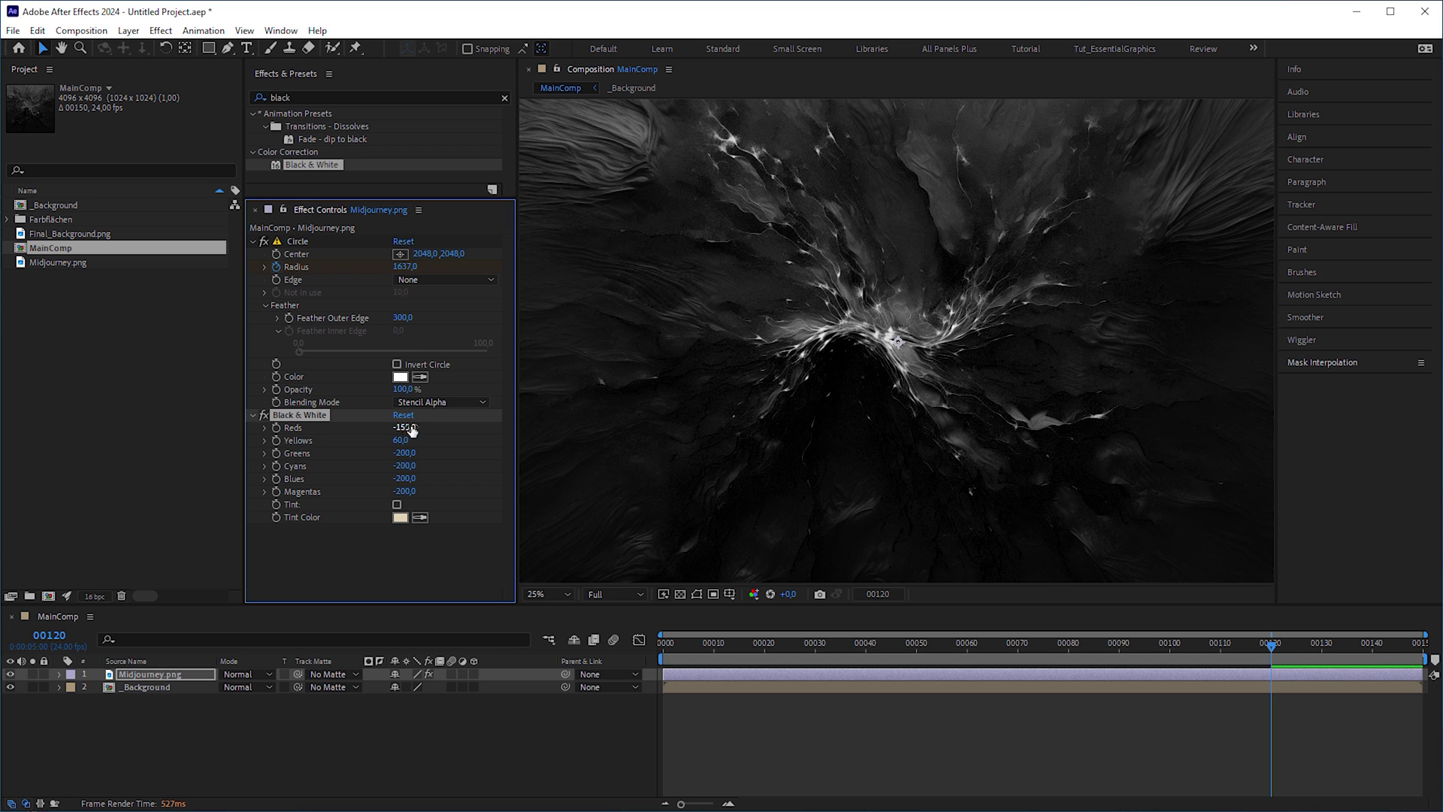
{"action": "mouse_move", "coordinate": [404, 427]}
{"action": "left_mouse_down"}
{"action": "mouse_move", "coordinate": [378, 427]}
{"action": "mouse_move", "coordinate": [425, 431]}
{"action": "left_mouse_up"}
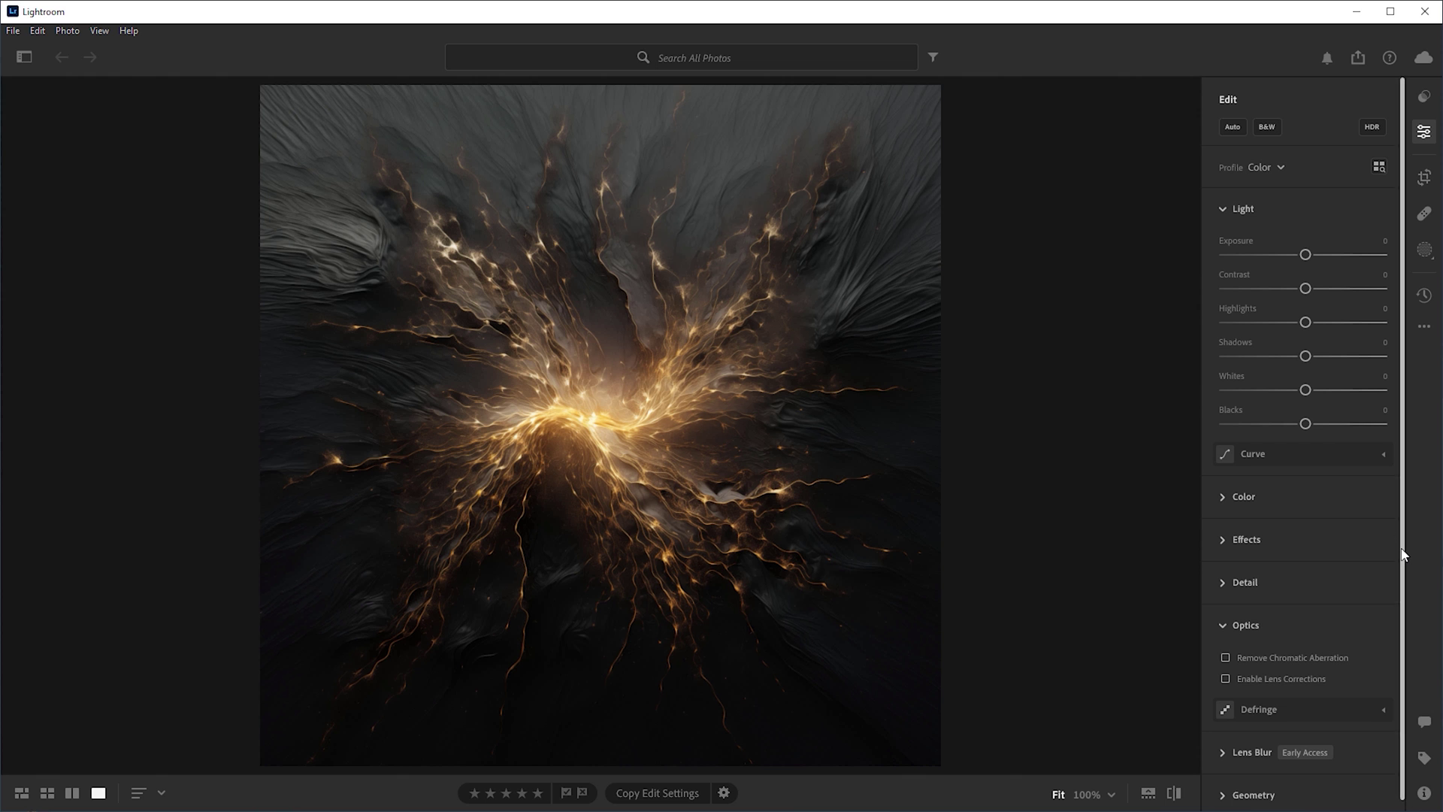
Switch to Lightroom and set the Midjourney image's Dehaze to +100 and Highlights to -100
{"action": "left_click", "coordinate": [1224, 539]}
{"action": "left_click_drag", "start_coordinate": [1306, 653], "coordinate": [1378, 652]}
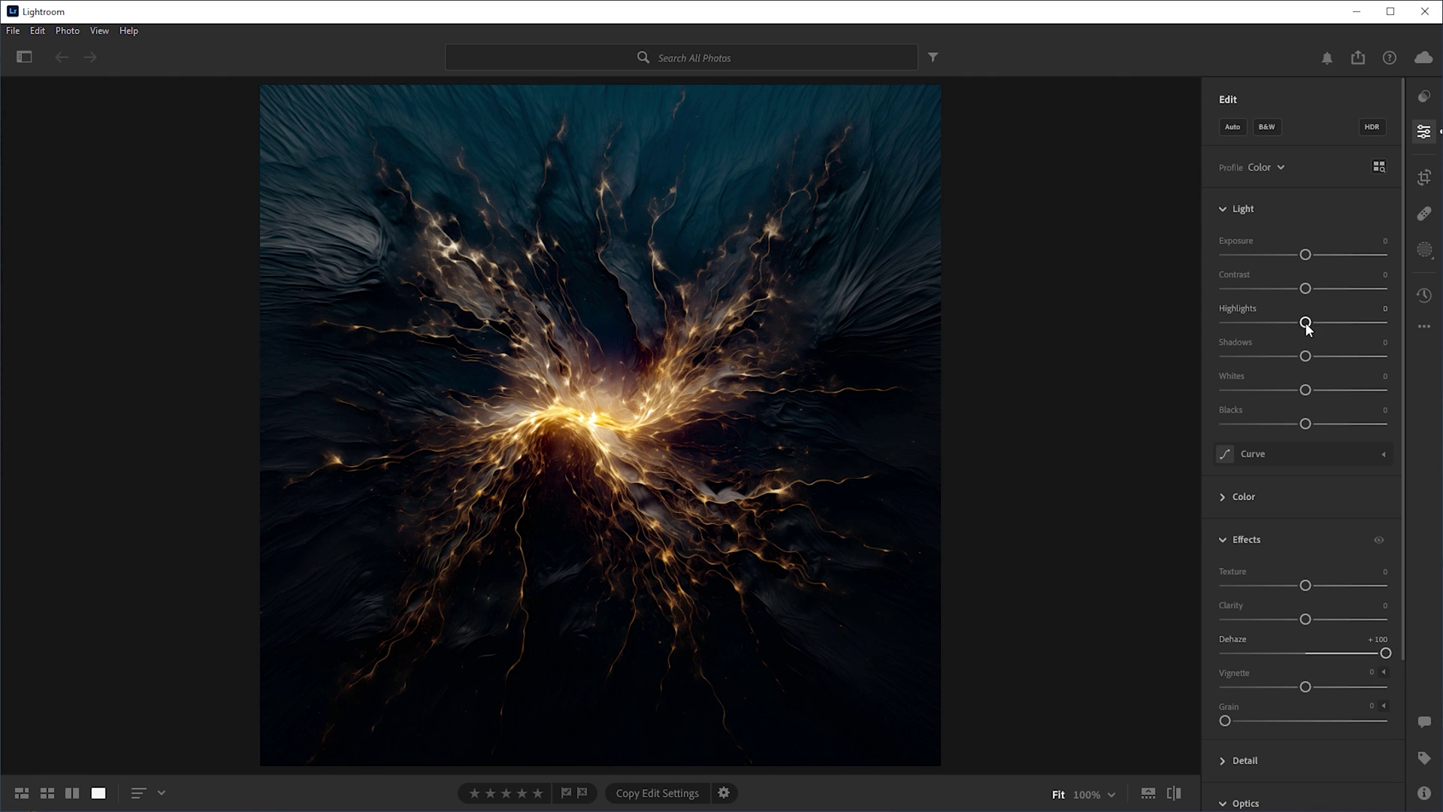
{"action": "left_click_drag", "start_coordinate": [1307, 323], "coordinate": [1224, 320]}
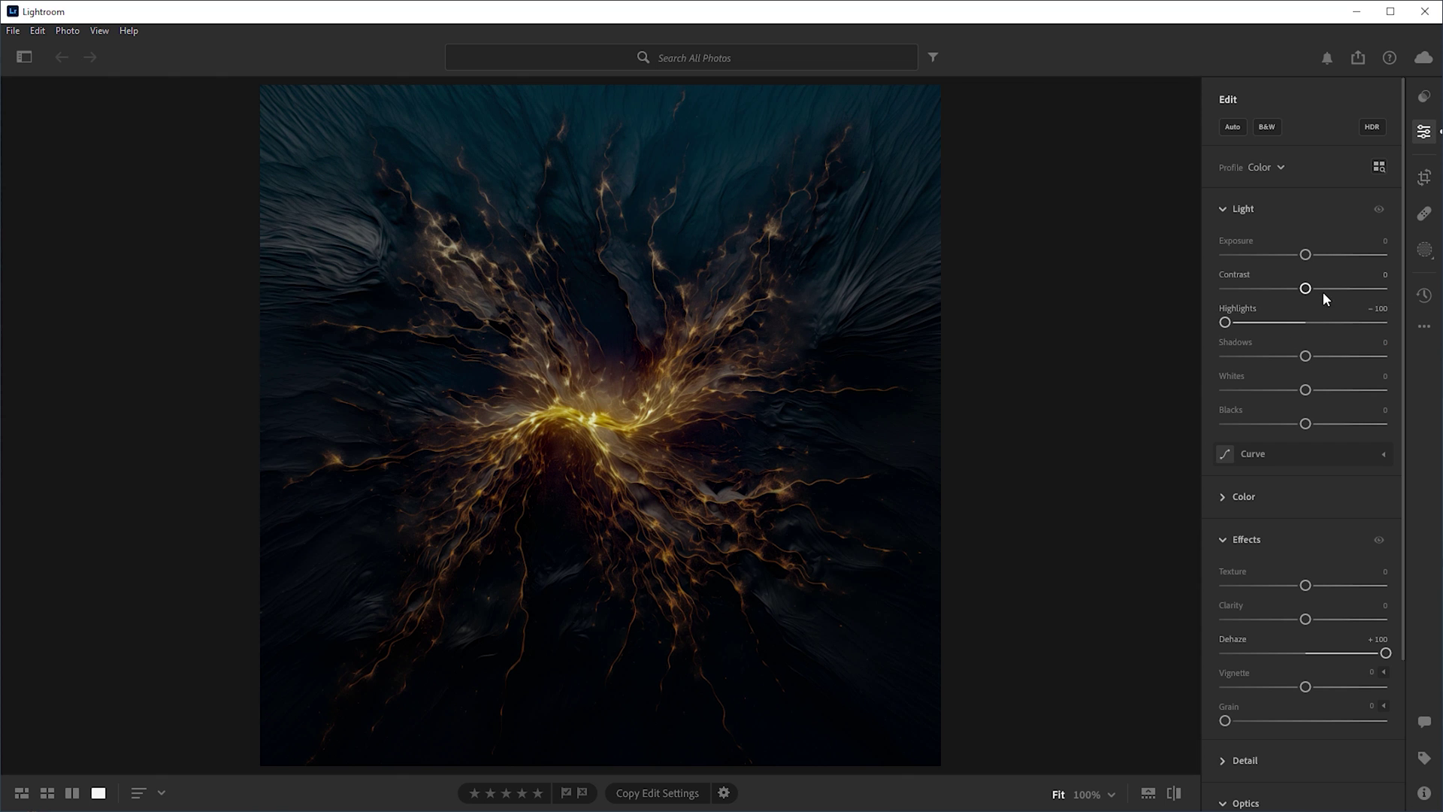
Set Exposure to +0.19, Contrast to +100, Shadows and Whites to -100 and Blacks to about +75, and raise Clarity and Texture
{"action": "left_click_drag", "start_coordinate": [1309, 288], "coordinate": [1365, 289]}
{"action": "left_click_drag", "start_coordinate": [1305, 356], "coordinate": [1224, 355]}
{"action": "left_click_drag", "start_coordinate": [1306, 389], "coordinate": [1245, 386]}
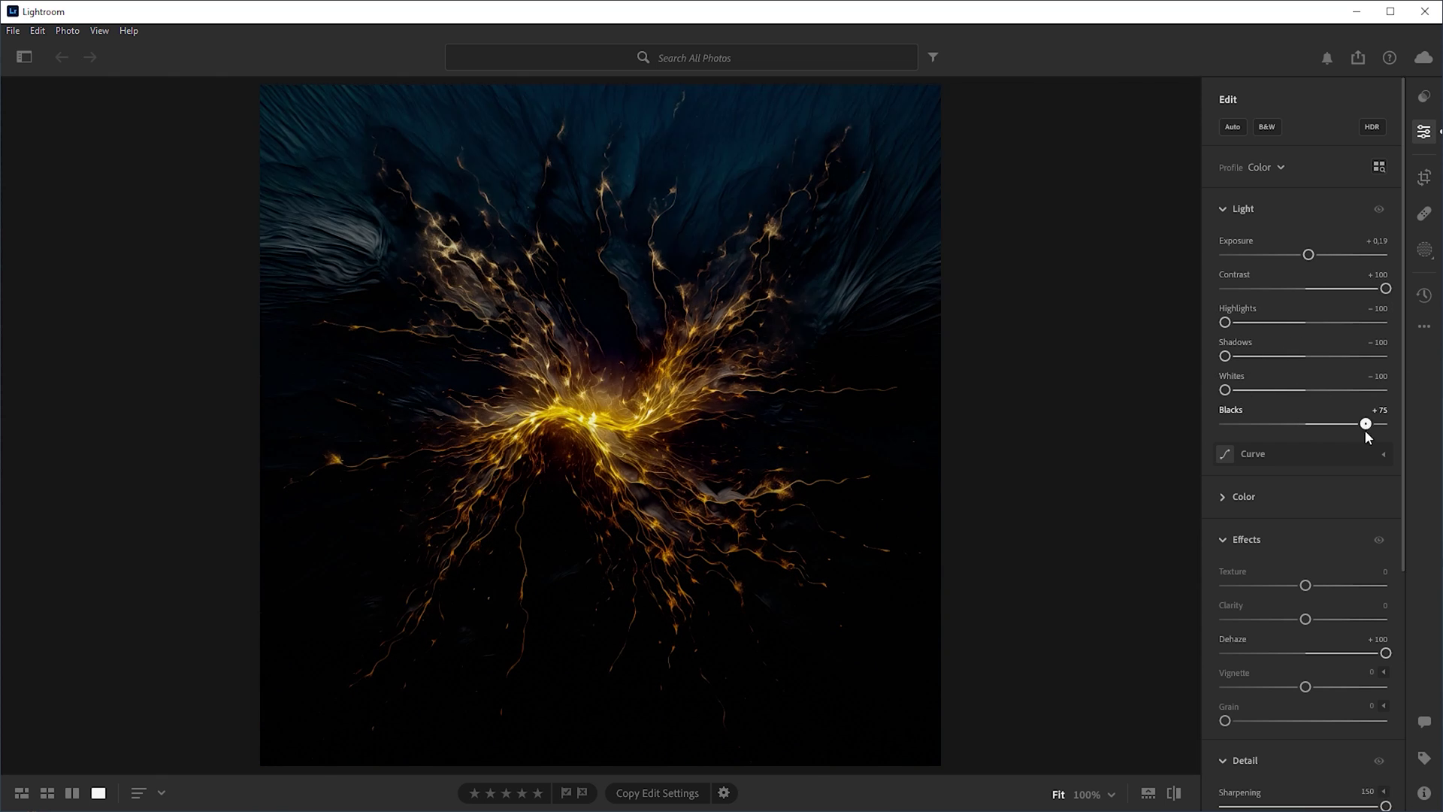
{"action": "mouse_move", "coordinate": [1366, 430]}
{"action": "left_mouse_down"}
{"action": "mouse_move", "coordinate": [1316, 424]}
{"action": "mouse_move", "coordinate": [1361, 425]}
{"action": "left_mouse_up"}
{"action": "left_click_drag", "start_coordinate": [1306, 619], "coordinate": [1391, 619]}
{"action": "left_click_drag", "start_coordinate": [1306, 586], "coordinate": [1375, 588]}
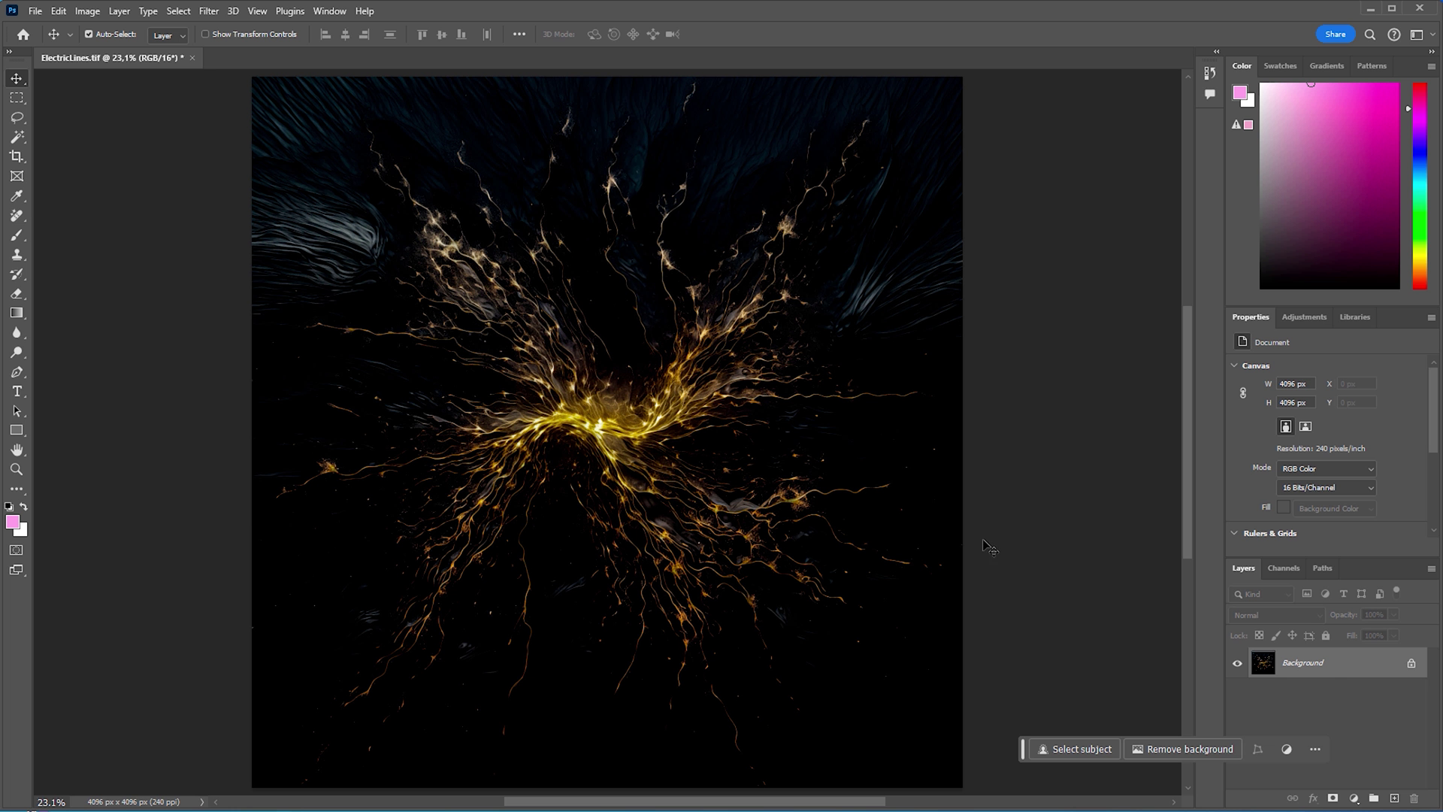
Switch to Photoshop and duplicate the Background layer of ElectricLines.tif
{"action": "left_click_drag", "start_coordinate": [1345, 669], "coordinate": [1396, 797]}
{"action": "key", "text": "ctrl+plus"}
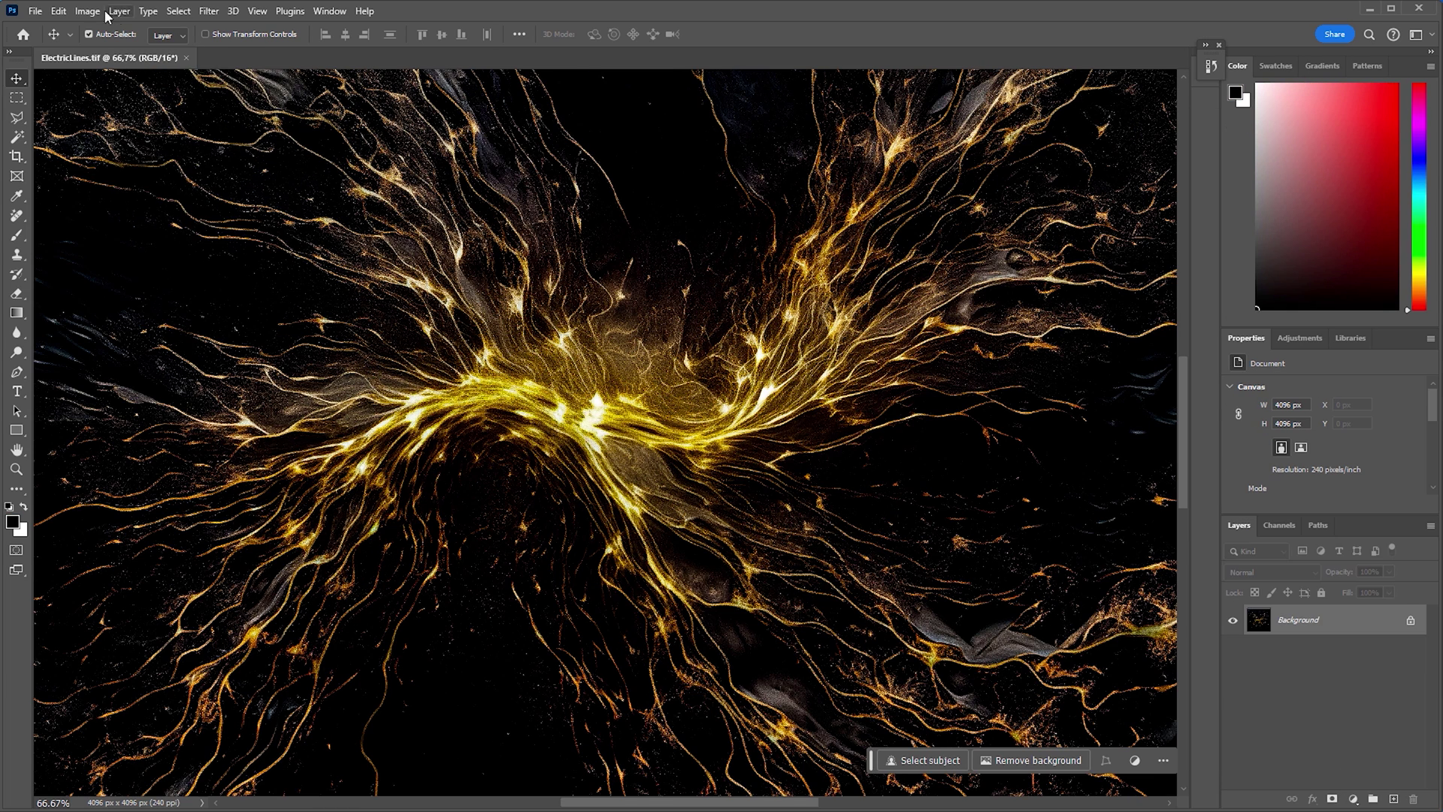
Apply a Black and White adjustment to Background copy with Reds at -92, Yellows at 60, and Greens, Cyans, Blues and Magentas at -200
{"action": "left_click", "coordinate": [88, 11]}
{"action": "mouse_move", "coordinate": [128, 51]}
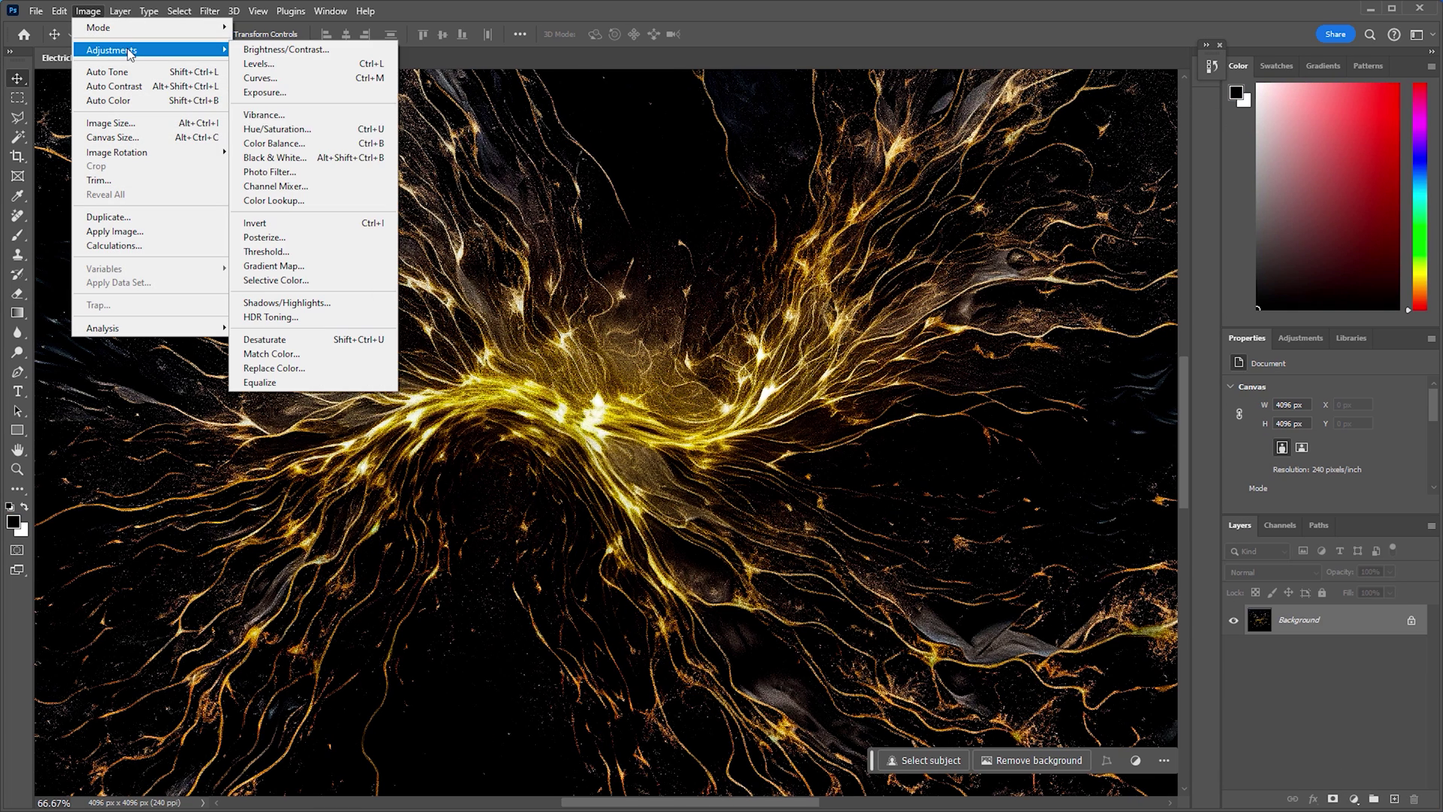
{"action": "left_click", "coordinate": [333, 158]}
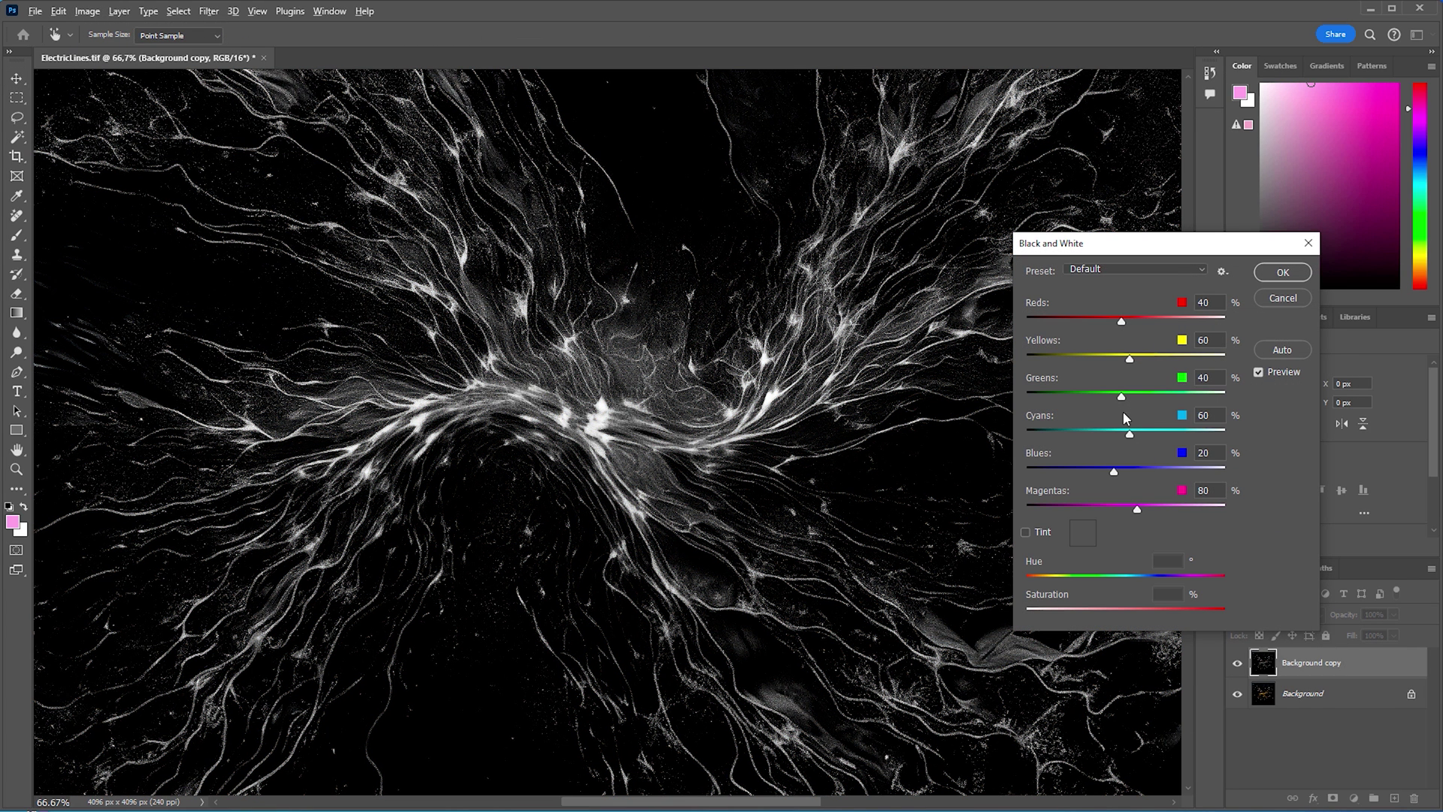
{"action": "left_click_drag", "start_coordinate": [1119, 397], "coordinate": [1005, 436]}
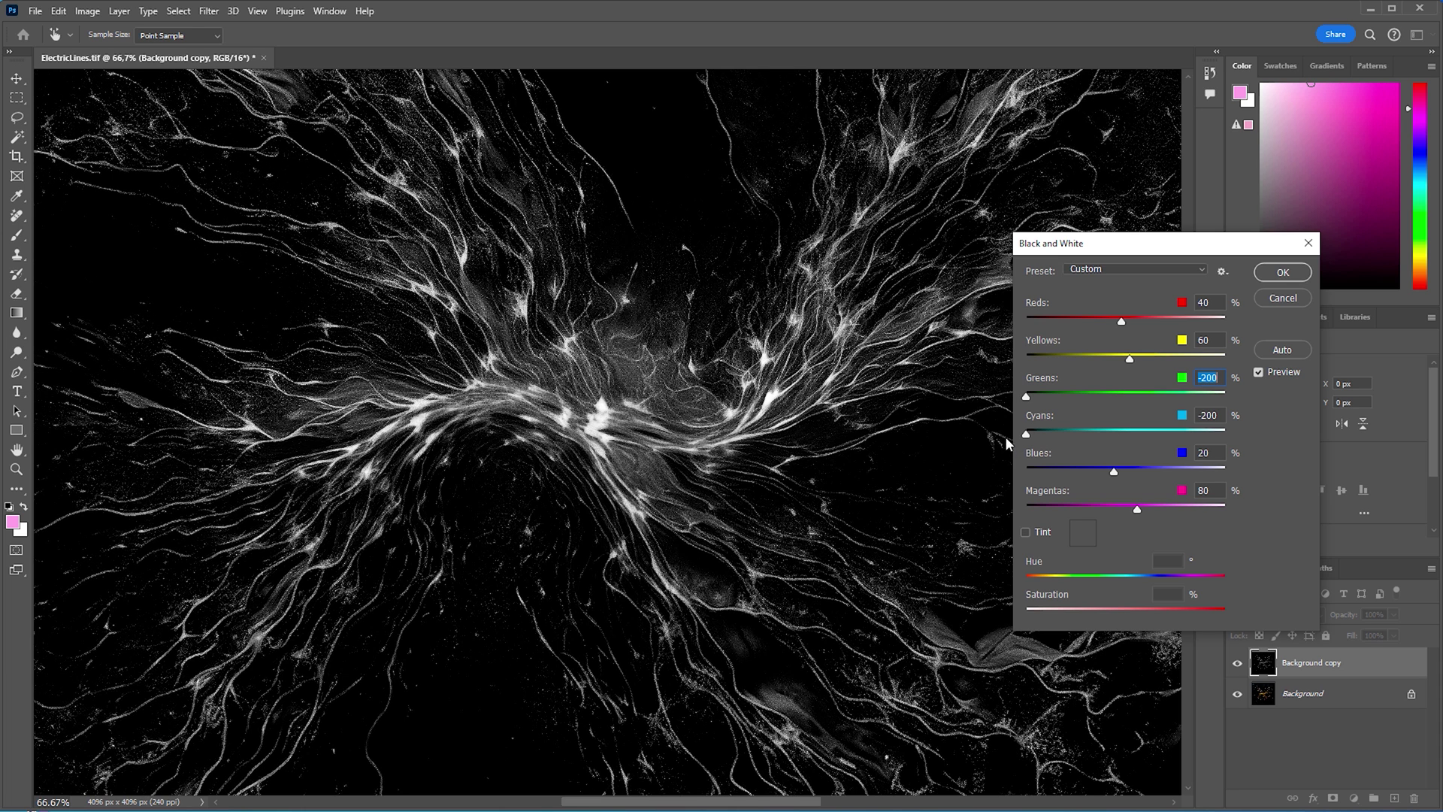
{"action": "left_click_drag", "start_coordinate": [1095, 472], "coordinate": [991, 467]}
{"action": "left_click_drag", "start_coordinate": [1137, 509], "coordinate": [1032, 445]}
{"action": "left_click_drag", "start_coordinate": [1123, 324], "coordinate": [1075, 323]}
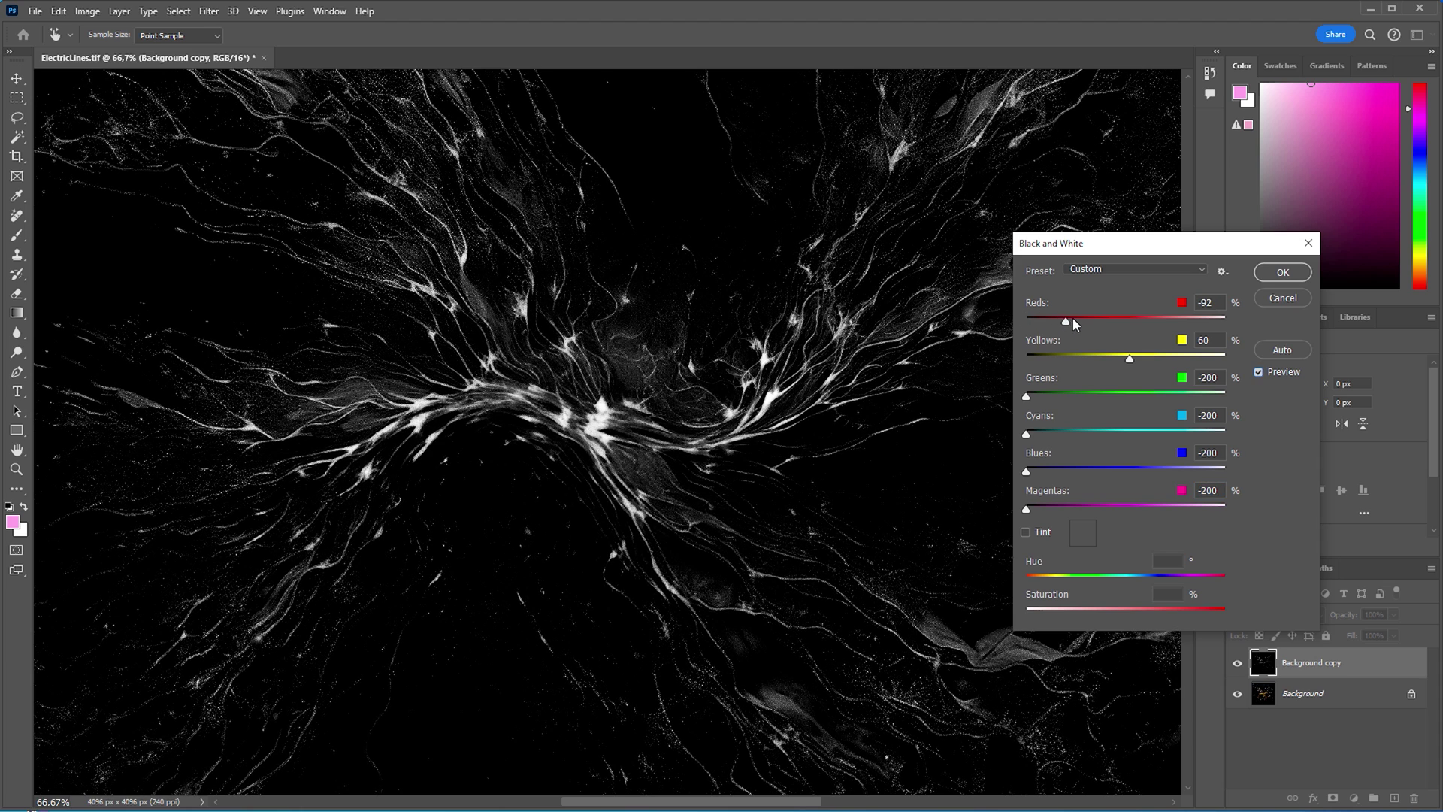
{"action": "left_click", "coordinate": [1283, 272]}
Hide Background copy and apply a Black and White adjustment to the Background layer with Yellows at 300 and all other colors at -200
{"action": "key", "text": "h"}
{"action": "key", "text": "ctrl+0"}
{"action": "left_click", "coordinate": [1238, 663]}
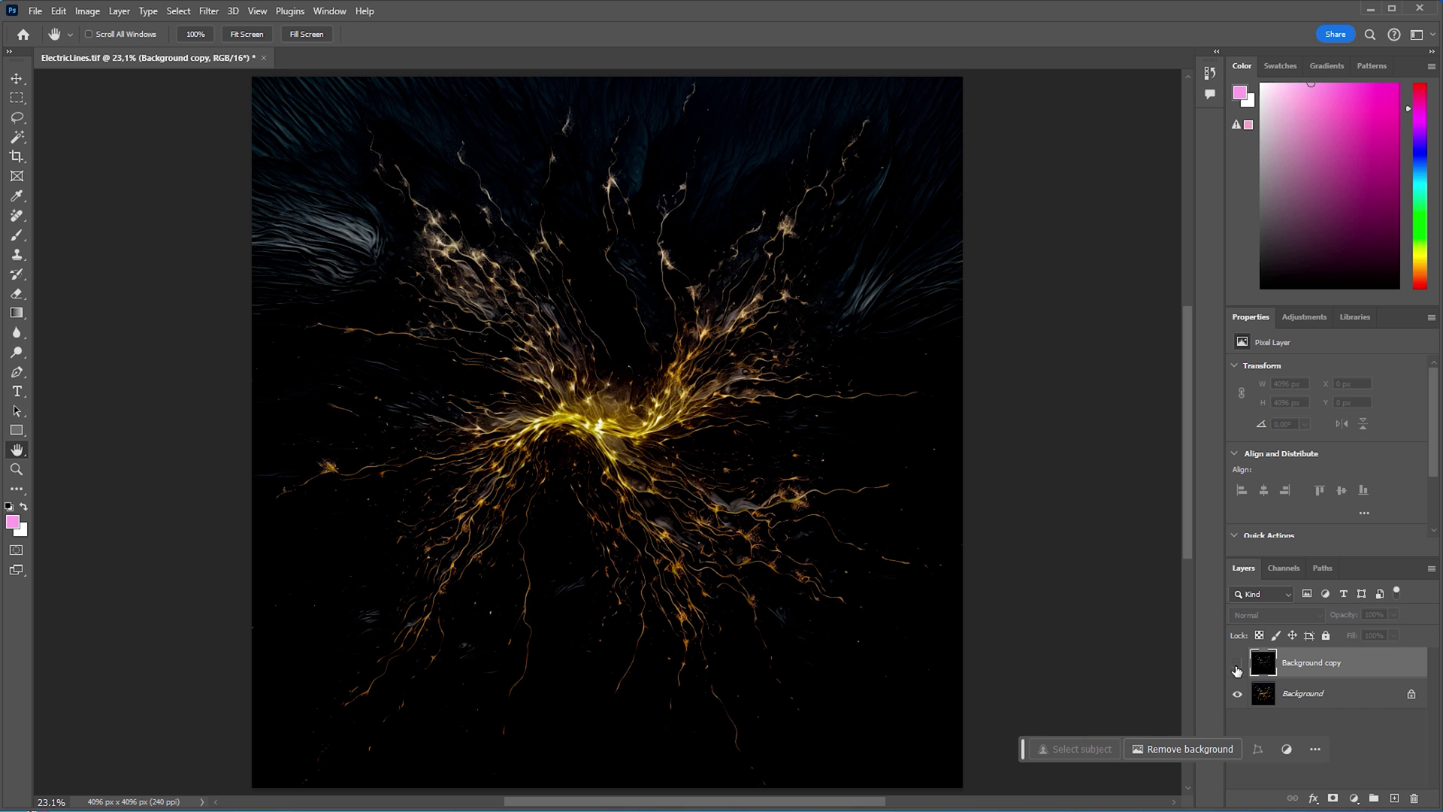
{"action": "left_click", "coordinate": [1349, 695]}
{"action": "key", "text": "ctrl+alt+shift+b"}
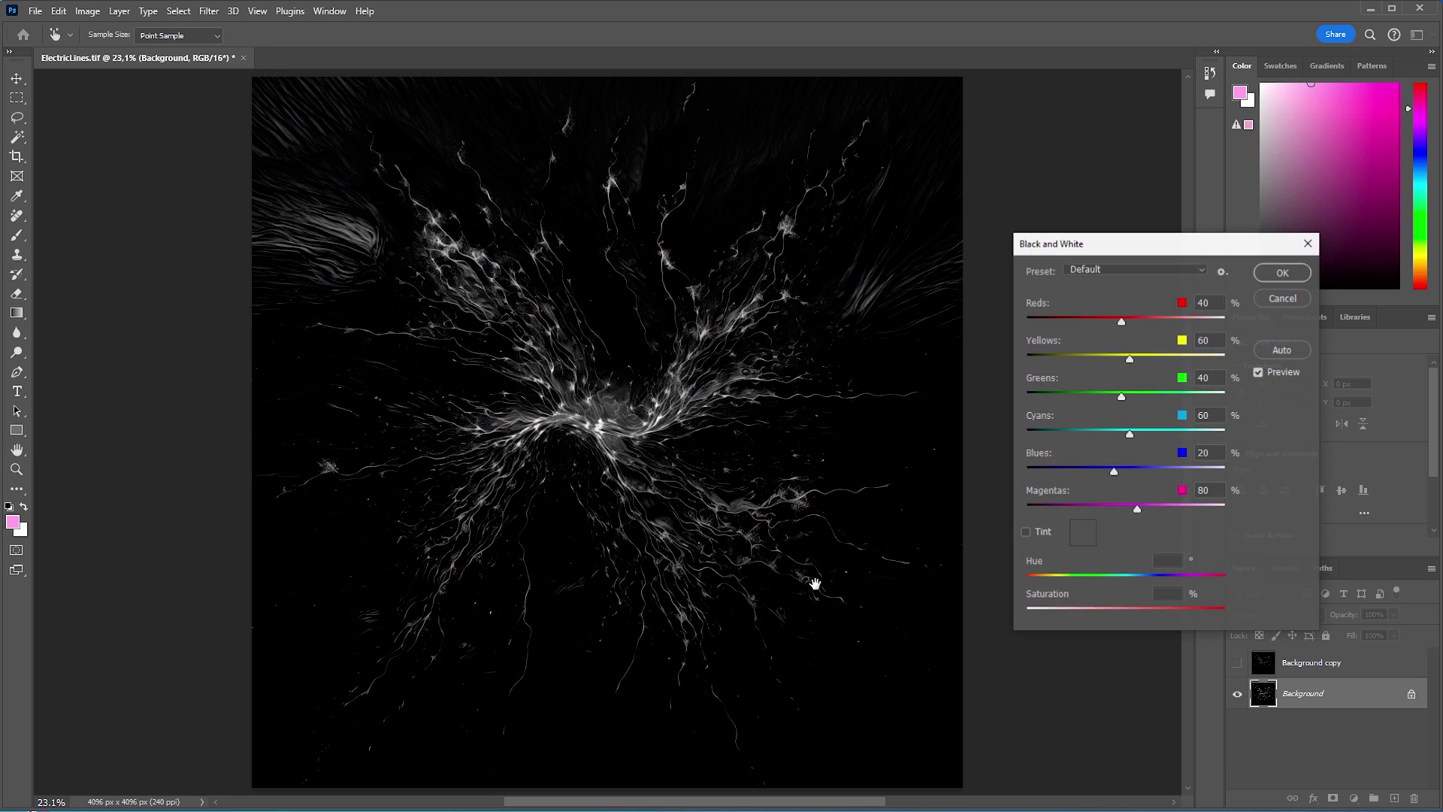
{"action": "left_click_drag", "start_coordinate": [1132, 435], "coordinate": [1056, 434]}
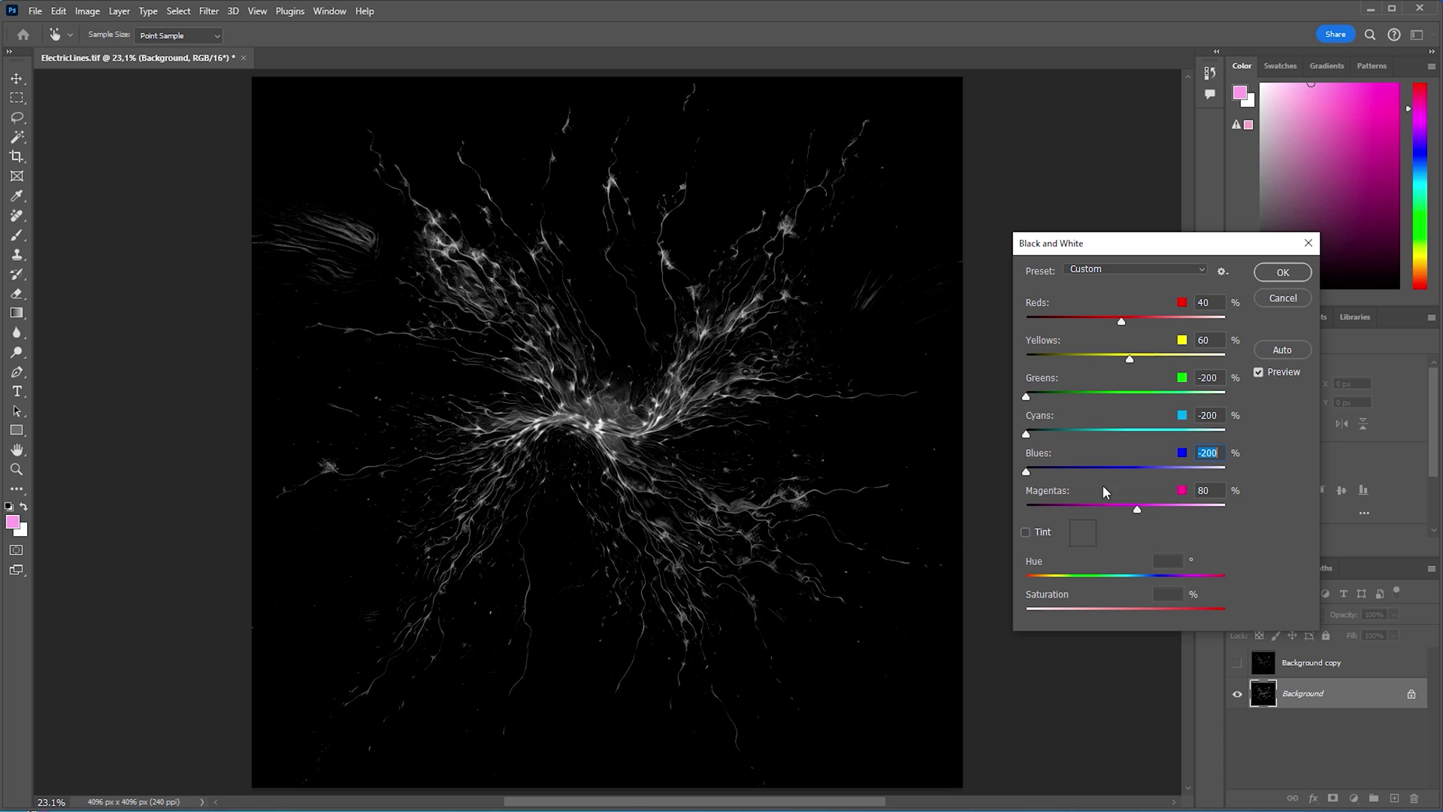
{"action": "left_click_drag", "start_coordinate": [1132, 363], "coordinate": [1263, 365]}
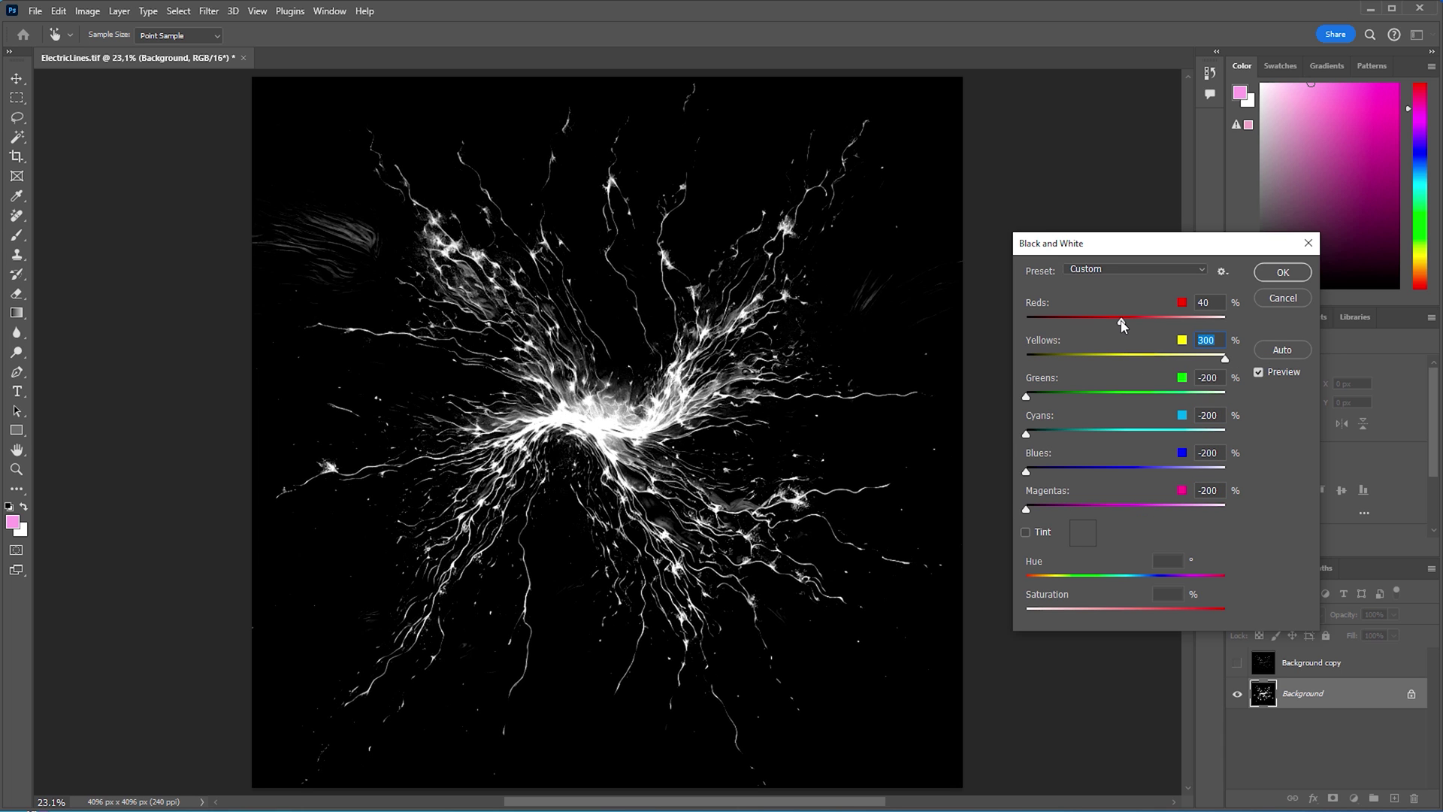
{"action": "left_click_drag", "start_coordinate": [1105, 323], "coordinate": [1020, 318]}
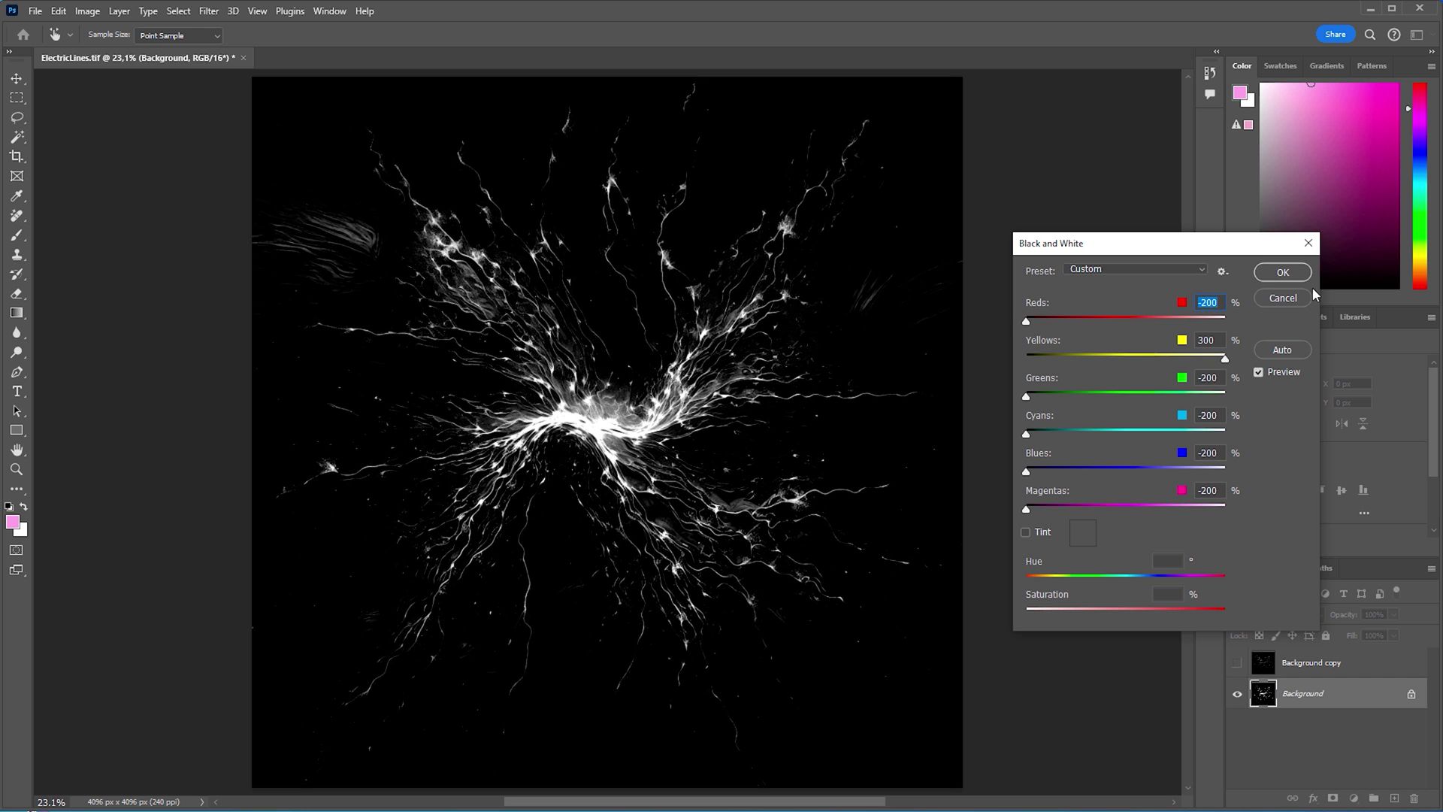
{"action": "left_click", "coordinate": [1284, 274]}
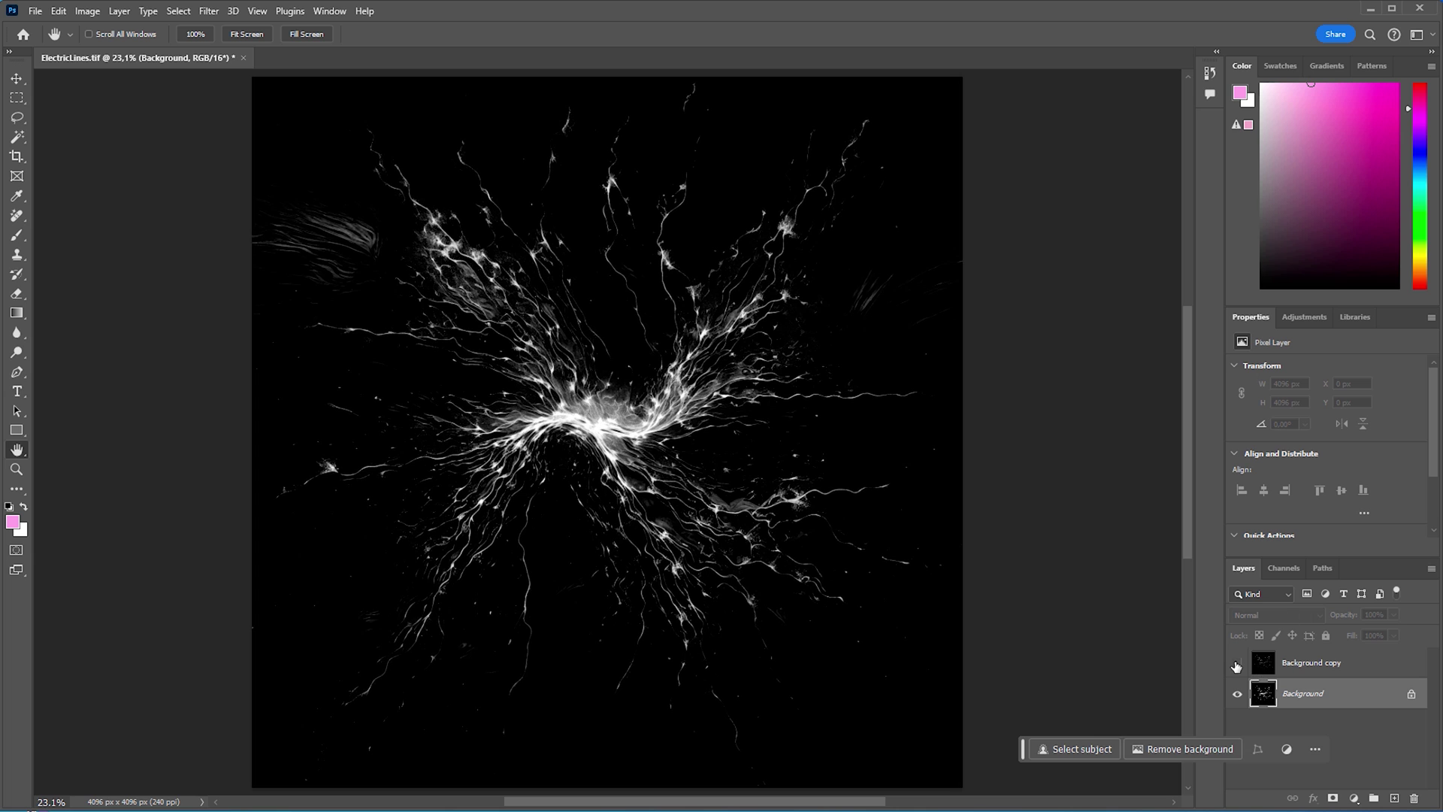
Show the Background copy layer again and add a layer mask to it, inverted to black
{"action": "left_click", "coordinate": [1238, 665]}
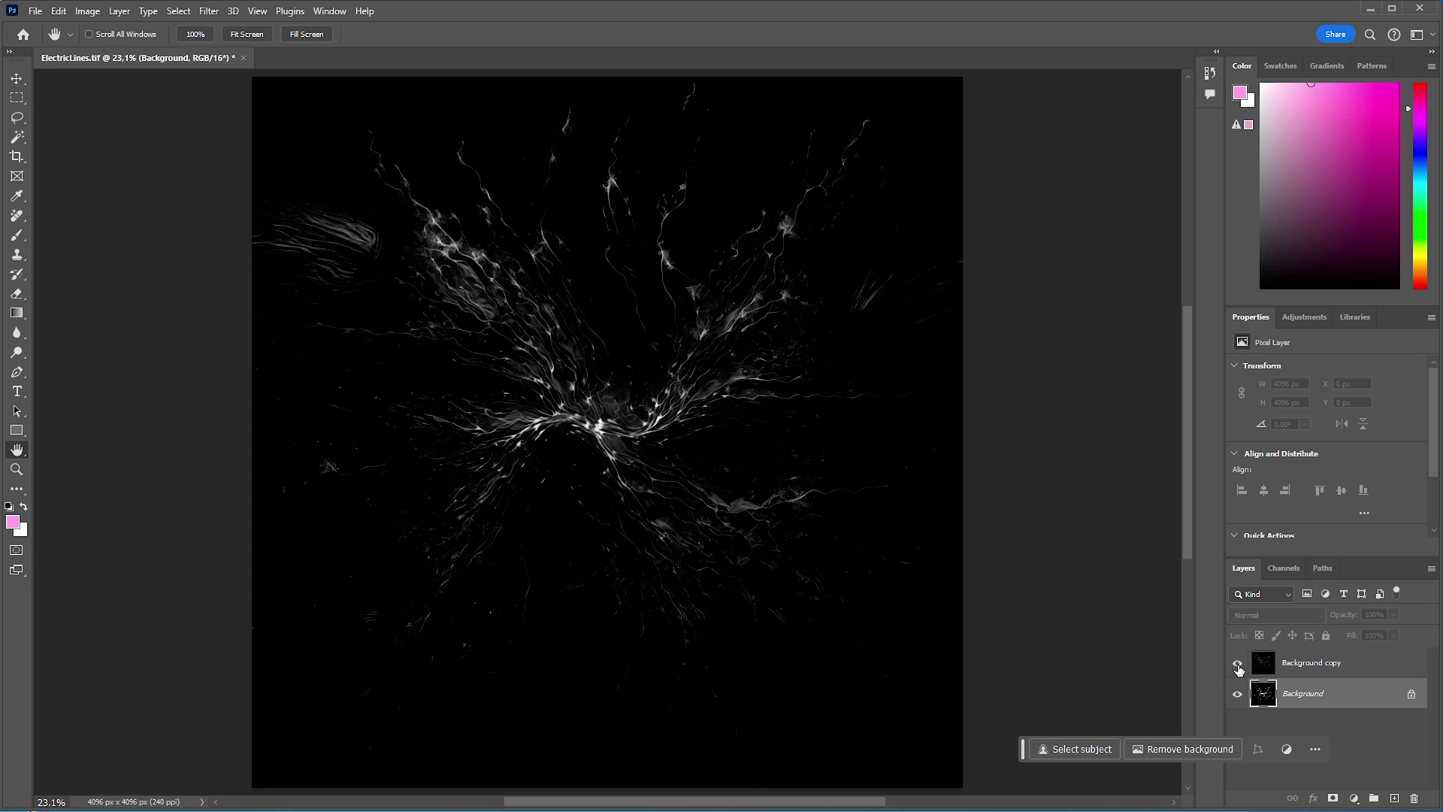
{"action": "left_click", "coordinate": [1327, 664]}
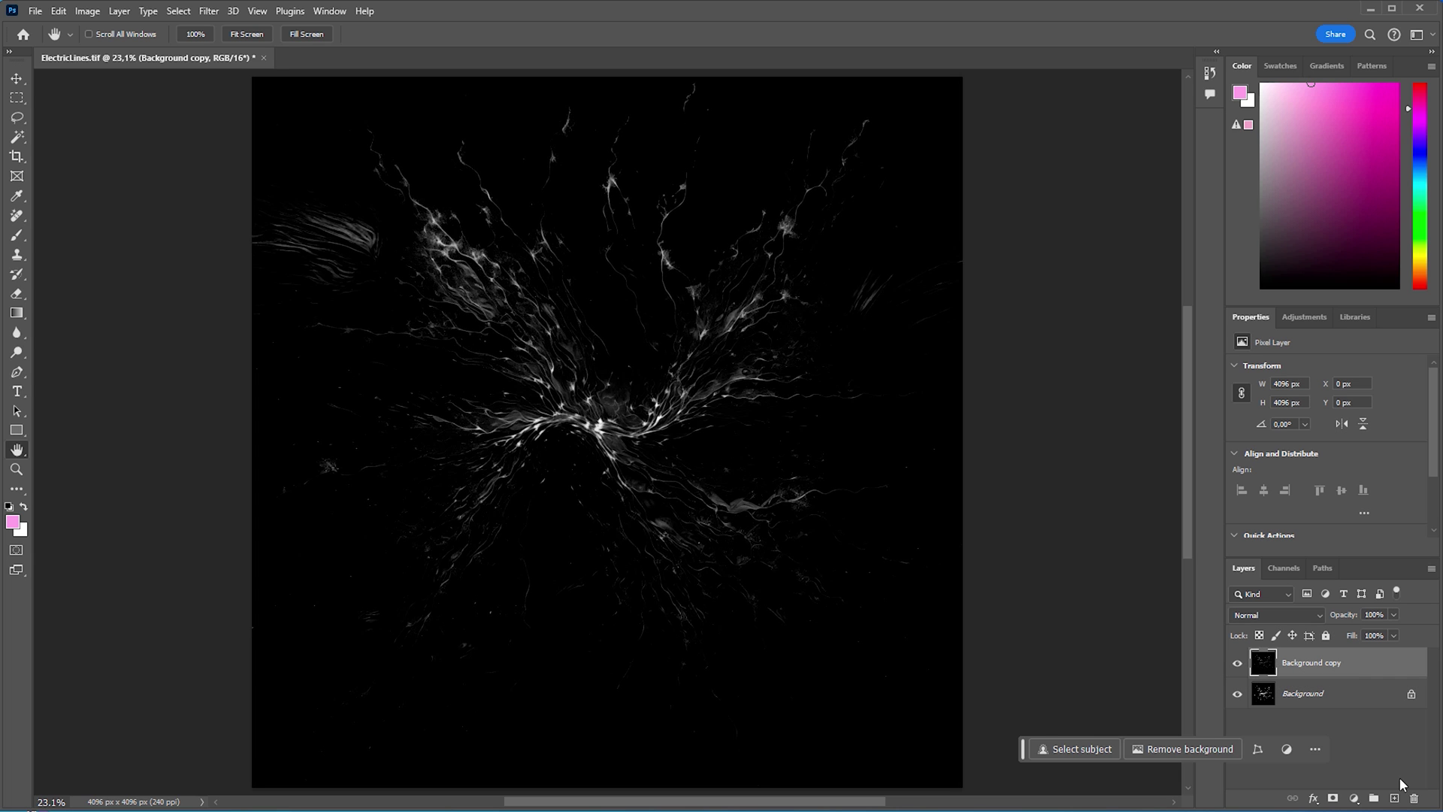
{"action": "left_click", "coordinate": [1332, 799]}
{"action": "key", "text": "ctrl+i"}
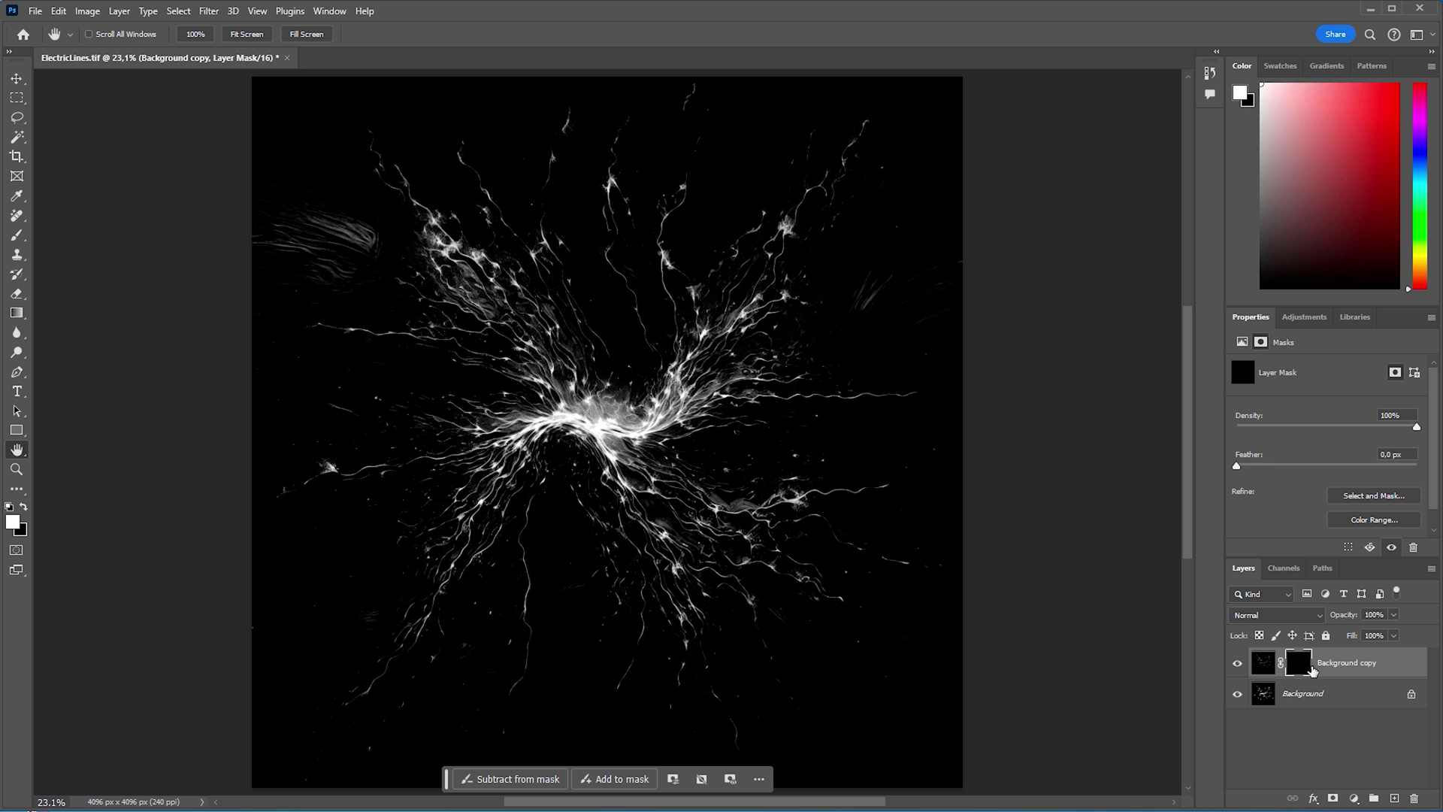
Paint white on the Background copy mask over the bright center of the strands with a large brush
{"action": "left_click", "coordinate": [15, 236]}
{"action": "left_click", "coordinate": [110, 33]}
{"action": "key", "text": "Return"}
{"action": "key", "text": "ctrl+plus"}
{"action": "key", "text": "ctrl+plus"}
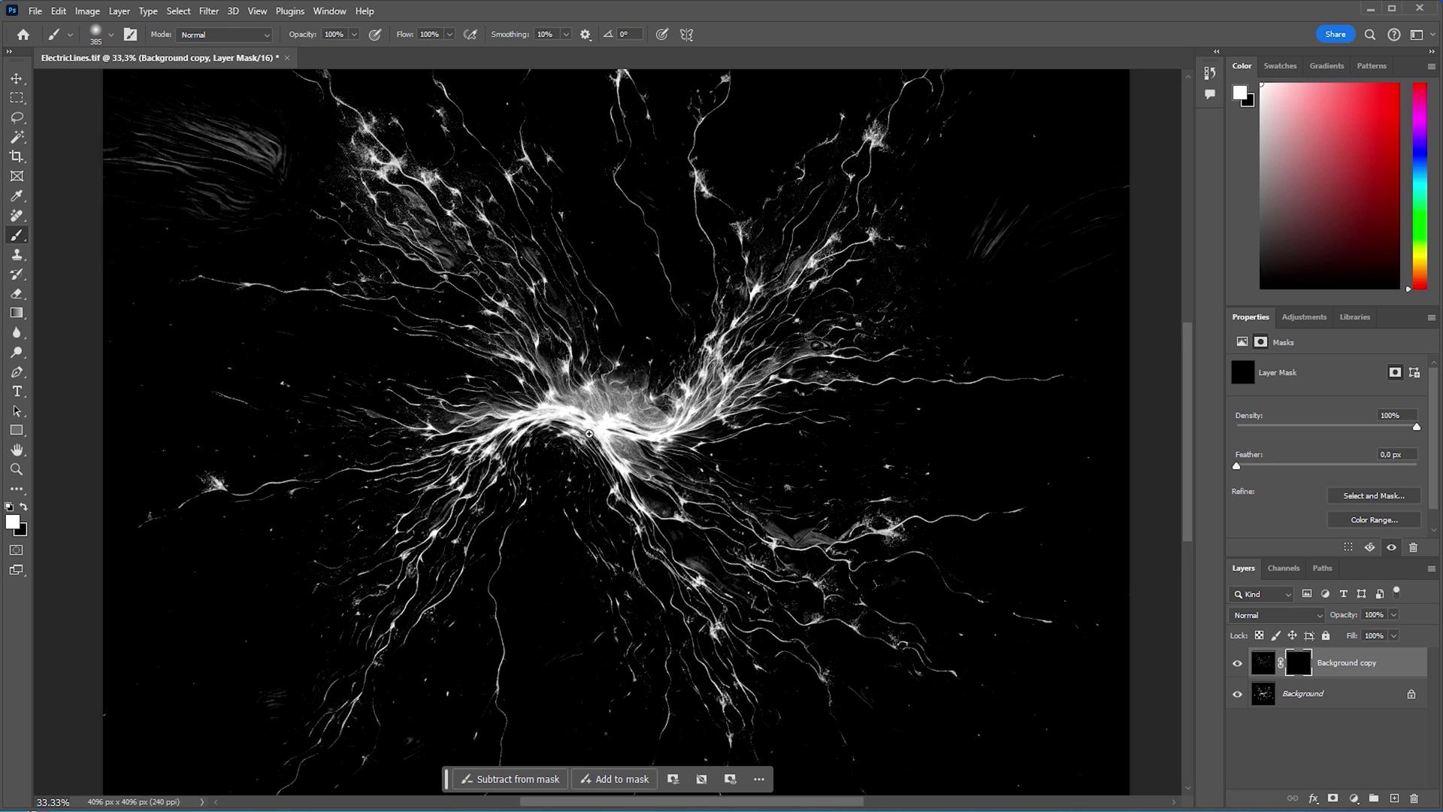
{"action": "mouse_move", "coordinate": [584, 408]}
{"action": "left_mouse_down"}
{"action": "mouse_move", "coordinate": [599, 394]}
{"action": "mouse_move", "coordinate": [665, 438]}
{"action": "mouse_move", "coordinate": [607, 456]}
{"action": "mouse_move", "coordinate": [656, 432]}
{"action": "mouse_move", "coordinate": [653, 409]}
{"action": "mouse_move", "coordinate": [690, 380]}
{"action": "left_mouse_up"}
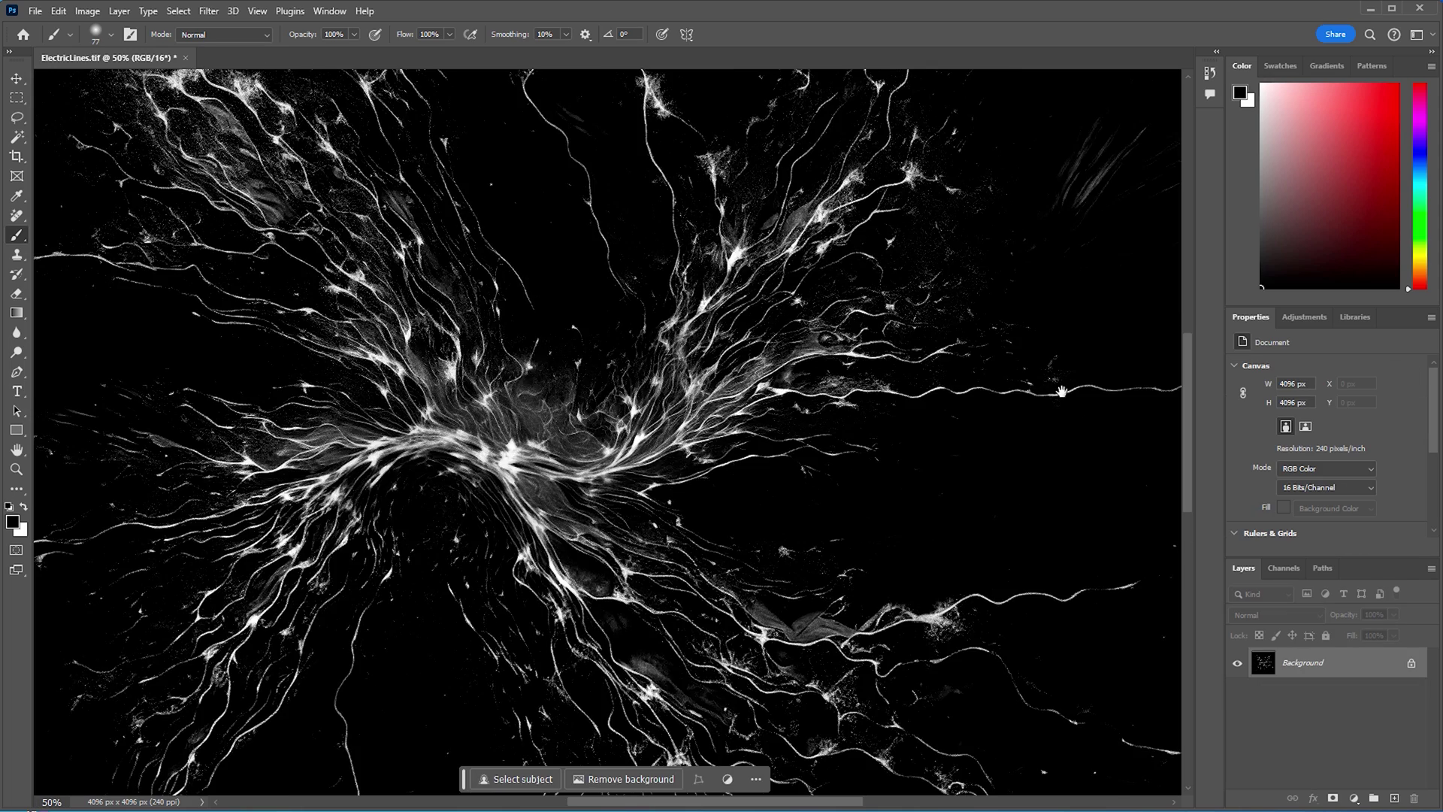
Paint black on the flattened Background layer over the leftover gray texture and specks between the strands
{"action": "left_click_drag", "start_coordinate": [1061, 391], "coordinate": [664, 605]}
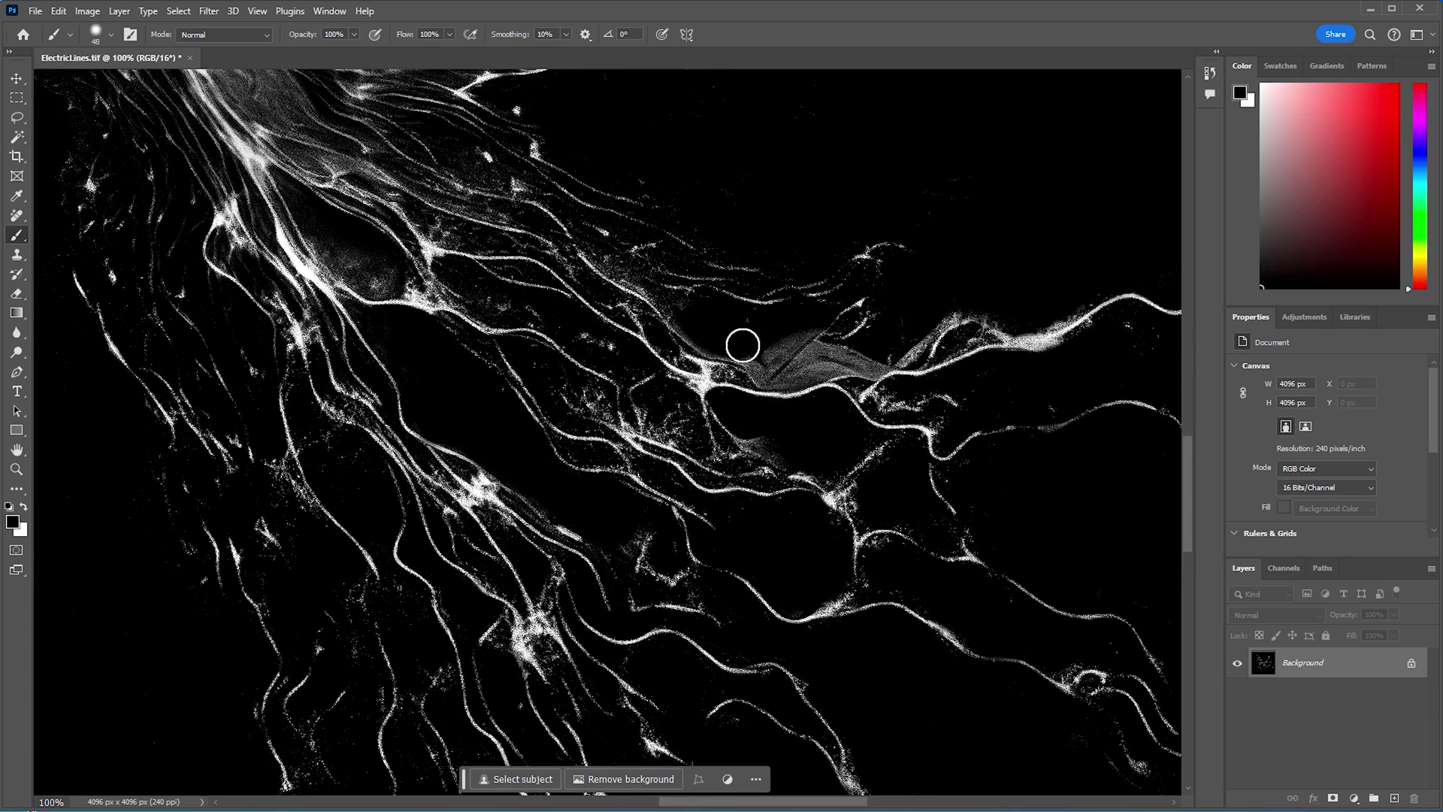
{"action": "mouse_move", "coordinate": [742, 346]}
{"action": "left_mouse_down"}
{"action": "mouse_move", "coordinate": [787, 374]}
{"action": "mouse_move", "coordinate": [866, 370]}
{"action": "mouse_move", "coordinate": [923, 339]}
{"action": "mouse_move", "coordinate": [872, 315]}
{"action": "mouse_move", "coordinate": [824, 371]}
{"action": "mouse_move", "coordinate": [742, 349]}
{"action": "left_mouse_up"}
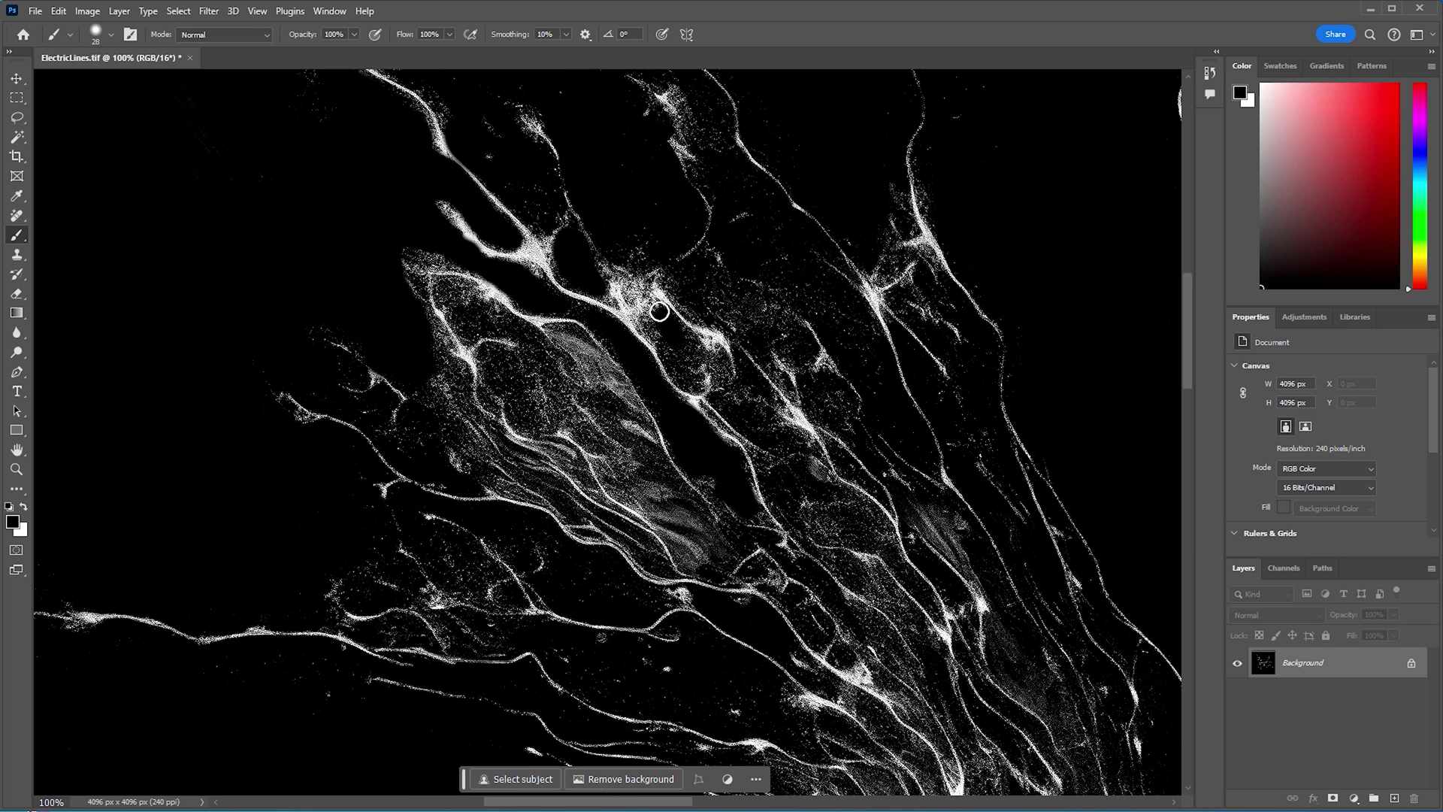
{"action": "mouse_move", "coordinate": [654, 310]}
{"action": "left_mouse_down"}
{"action": "mouse_move", "coordinate": [789, 489]}
{"action": "mouse_move", "coordinate": [815, 464]}
{"action": "left_mouse_up"}
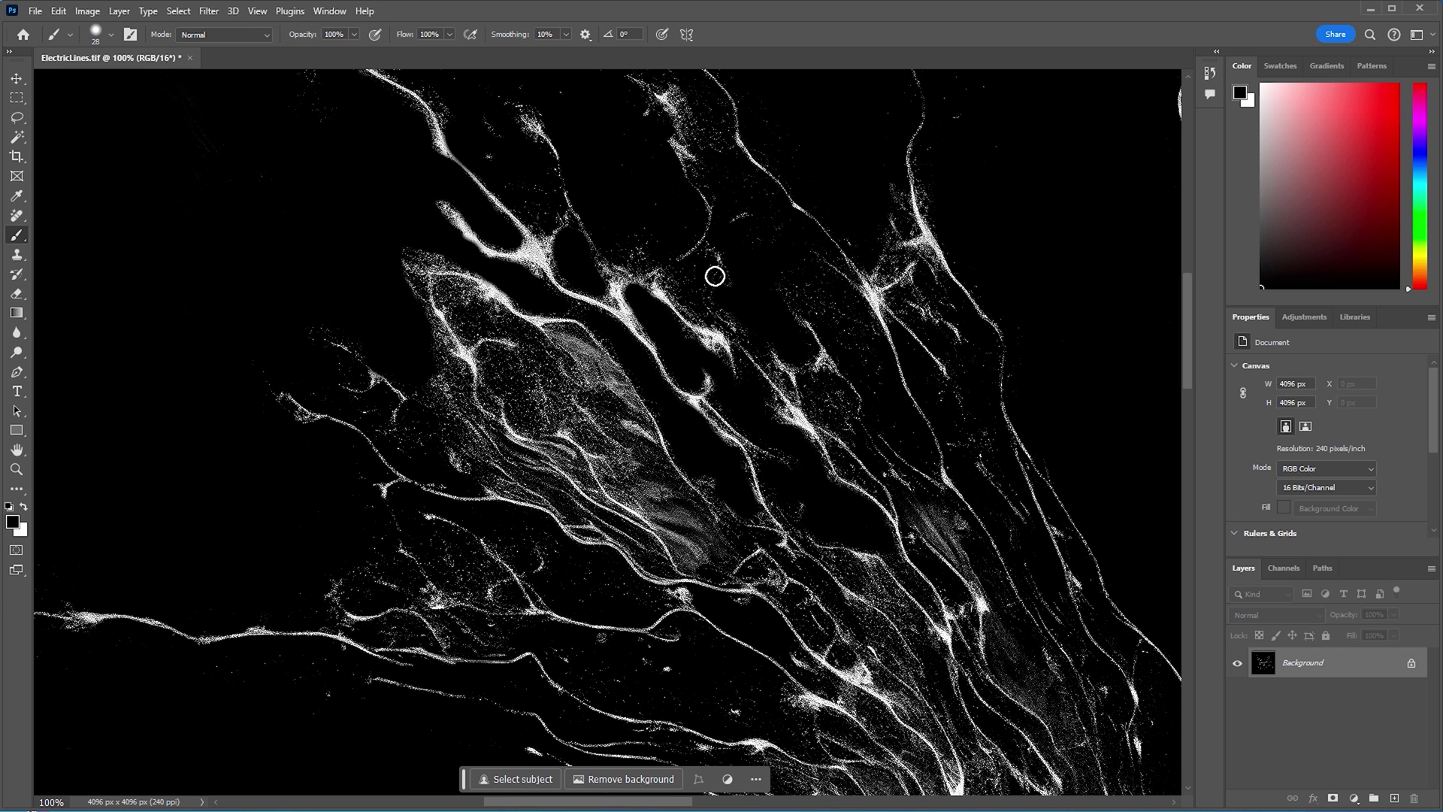
{"action": "mouse_move", "coordinate": [527, 312]}
{"action": "left_mouse_down"}
{"action": "mouse_move", "coordinate": [587, 345]}
{"action": "mouse_move", "coordinate": [612, 437]}
{"action": "mouse_move", "coordinate": [664, 406]}
{"action": "mouse_move", "coordinate": [706, 506]}
{"action": "mouse_move", "coordinate": [796, 554]}
{"action": "left_mouse_up"}
{"action": "left_click_drag", "start_coordinate": [796, 554], "coordinate": [815, 583]}
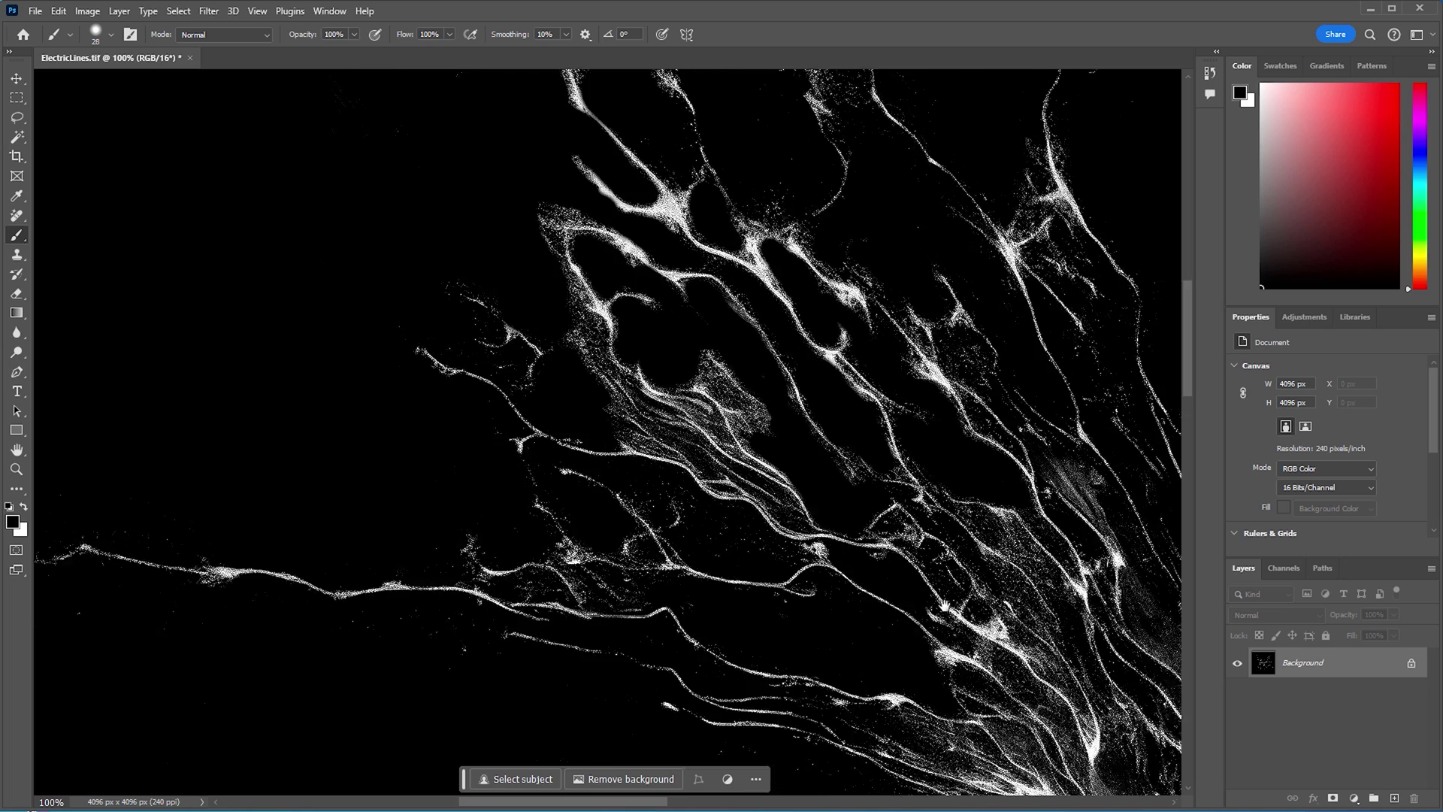
{"action": "left_click_drag", "start_coordinate": [945, 606], "coordinate": [635, 590]}
{"action": "mouse_move", "coordinate": [546, 448]}
{"action": "left_mouse_down"}
{"action": "mouse_move", "coordinate": [500, 409]}
{"action": "mouse_move", "coordinate": [808, 577]}
{"action": "left_mouse_up"}
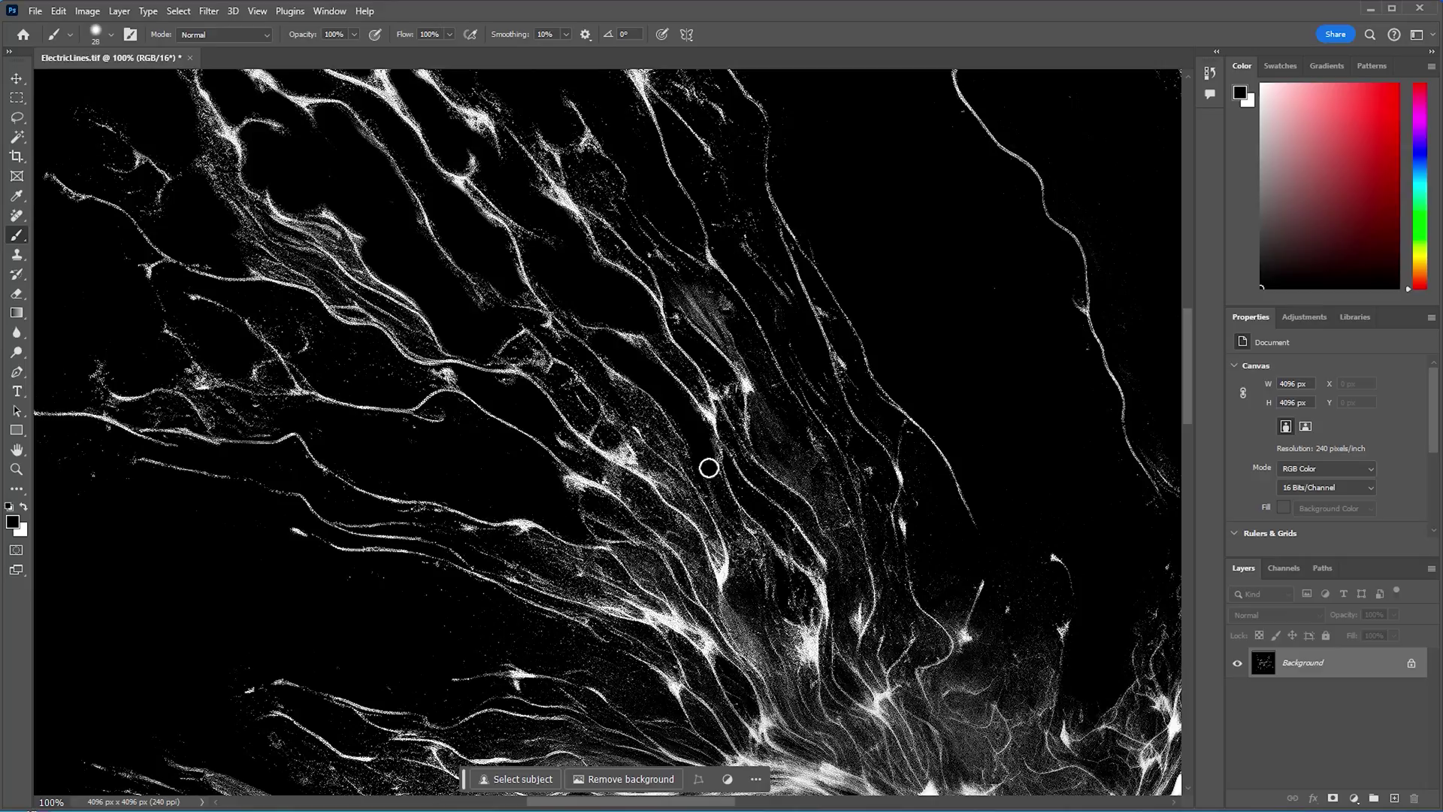
{"action": "left_click_drag", "start_coordinate": [709, 468], "coordinate": [754, 548]}
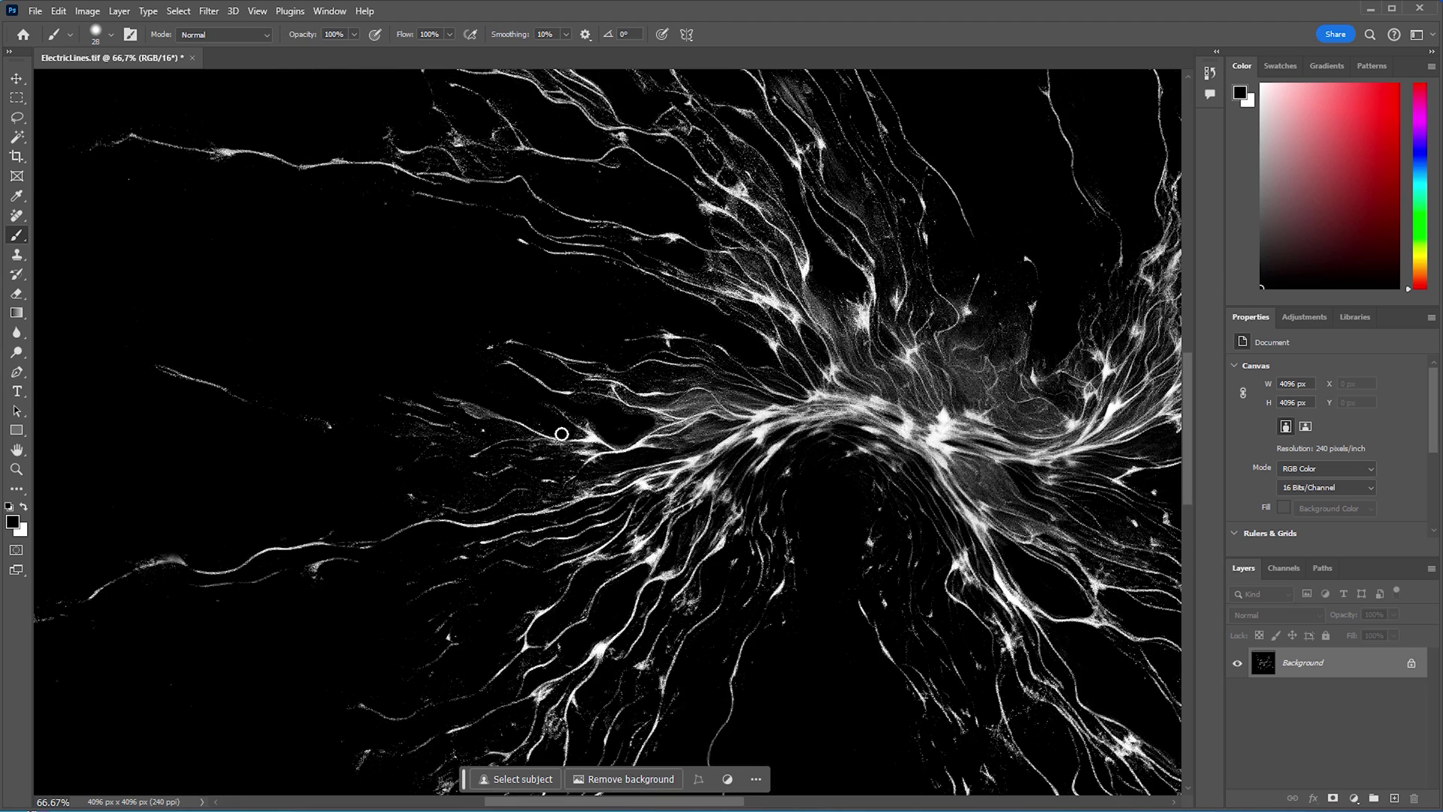
{"action": "mouse_move", "coordinate": [700, 404]}
{"action": "left_mouse_down"}
{"action": "mouse_move", "coordinate": [688, 449]}
{"action": "mouse_move", "coordinate": [718, 432]}
{"action": "left_mouse_up"}
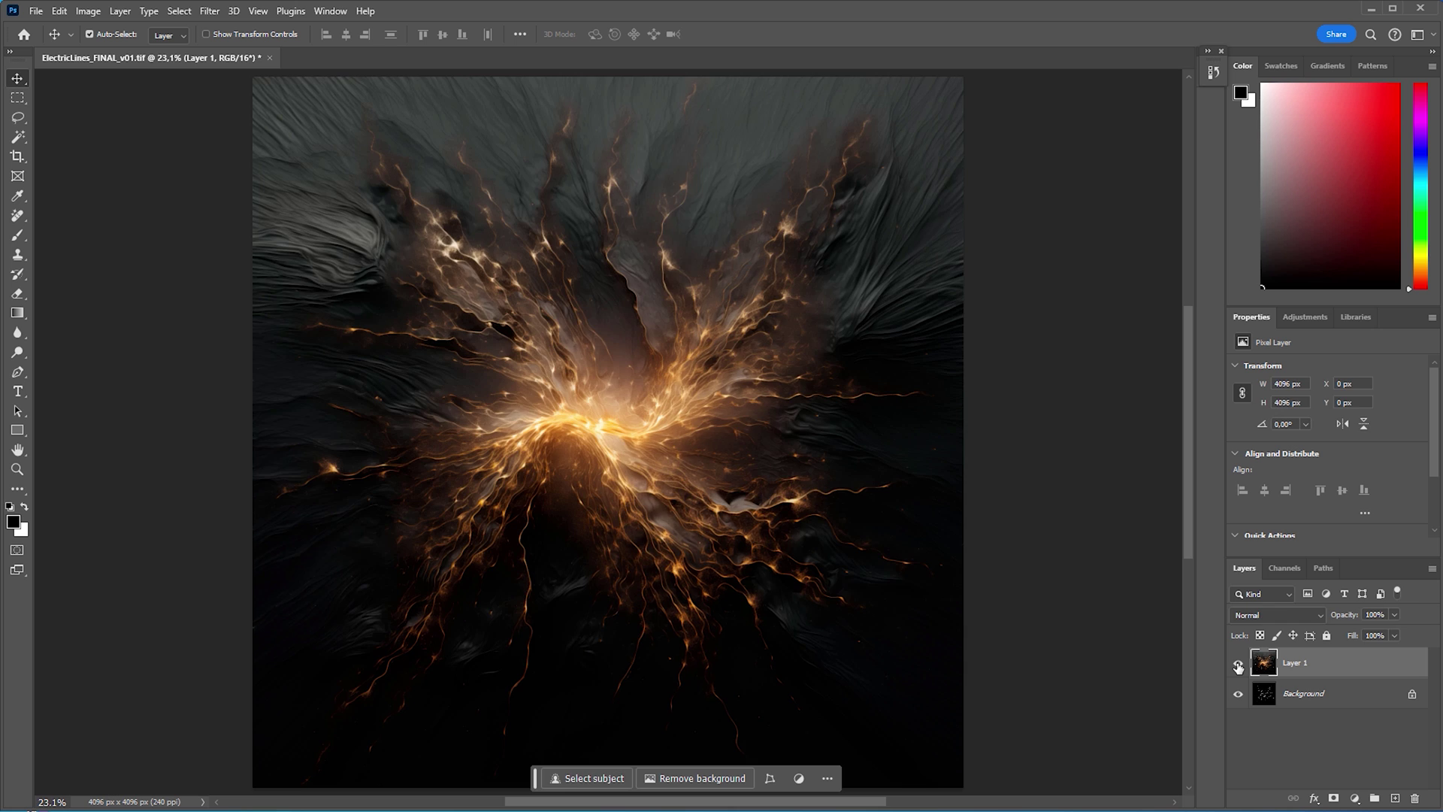
Toggle Layer 1's visibility to compare the original color image with the cleaned black-and-white matte in ElectricLines_FINAL_v01.tif
{"action": "left_click", "coordinate": [1238, 664]}
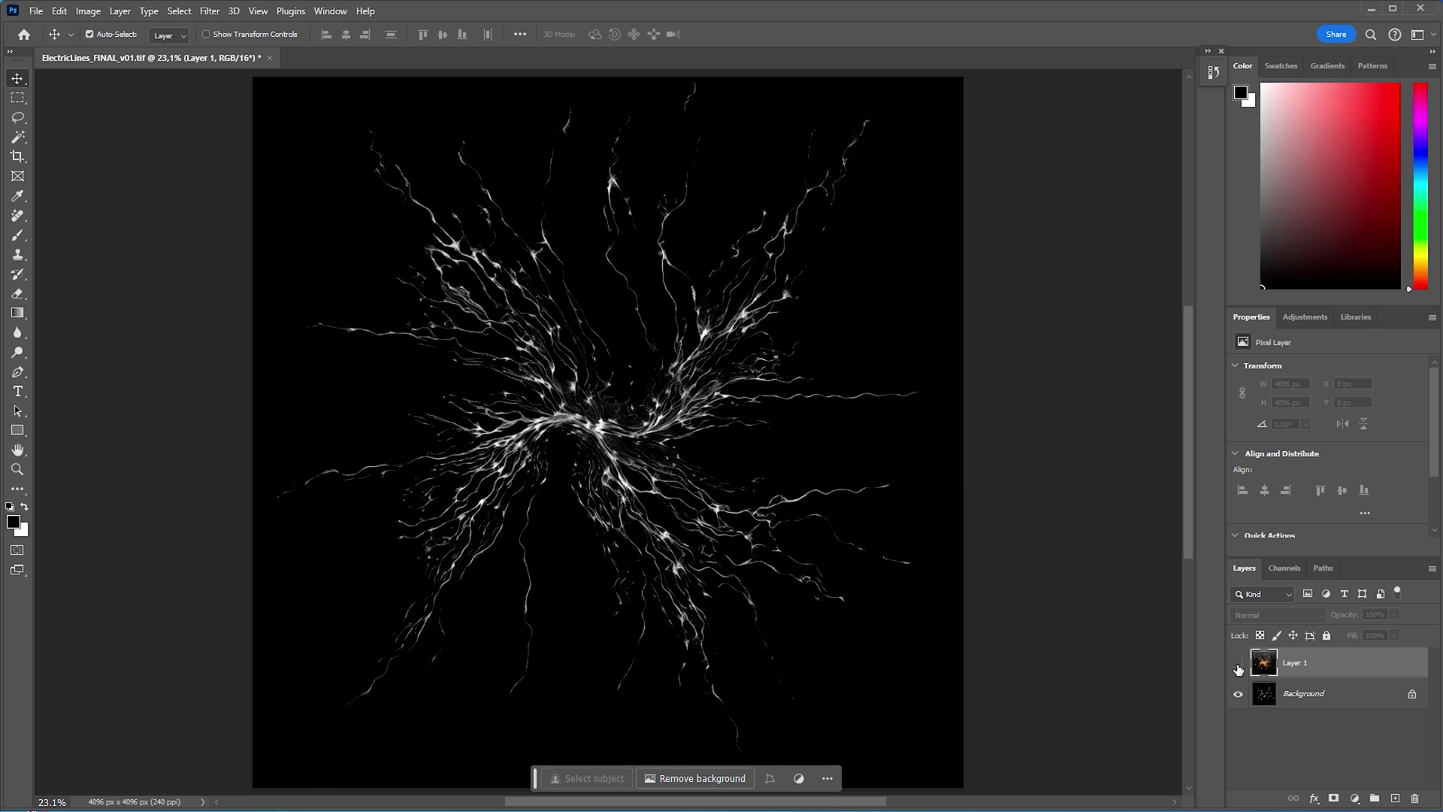
{"action": "left_click", "coordinate": [1239, 665]}
{"action": "left_click", "coordinate": [1238, 665]}
{"action": "left_click", "coordinate": [1238, 664]}
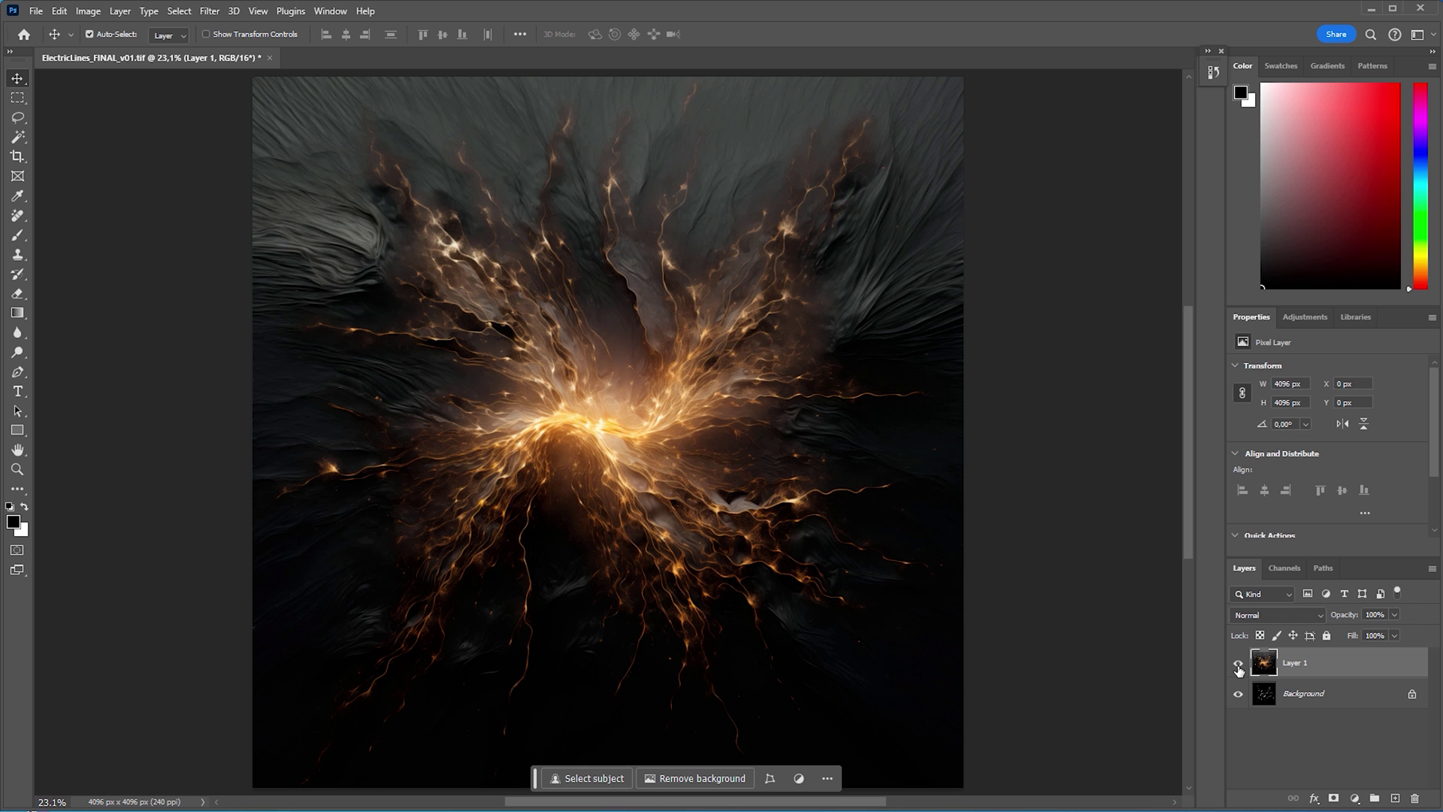
{"action": "left_click", "coordinate": [1239, 665]}
{"action": "left_click", "coordinate": [1238, 664]}
{"action": "left_click", "coordinate": [1239, 665]}
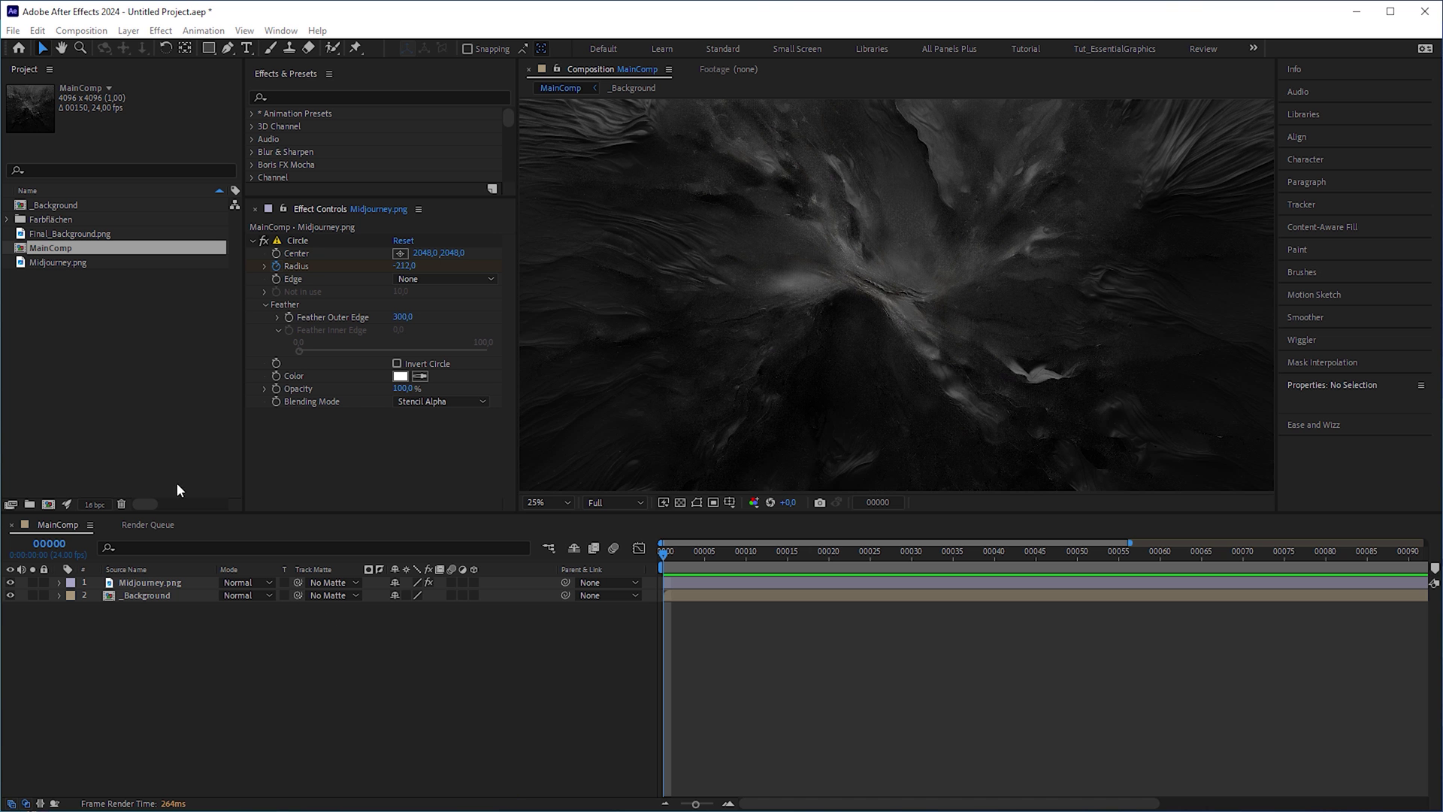
Switch to After Effects, add ElectricLines_FINAL.png as MainComp's top layer and disable the effects on Midjourney.png
{"action": "left_click_drag", "start_coordinate": [176, 490], "coordinate": [146, 402]}
{"action": "left_click_drag", "start_coordinate": [101, 218], "coordinate": [181, 580]}
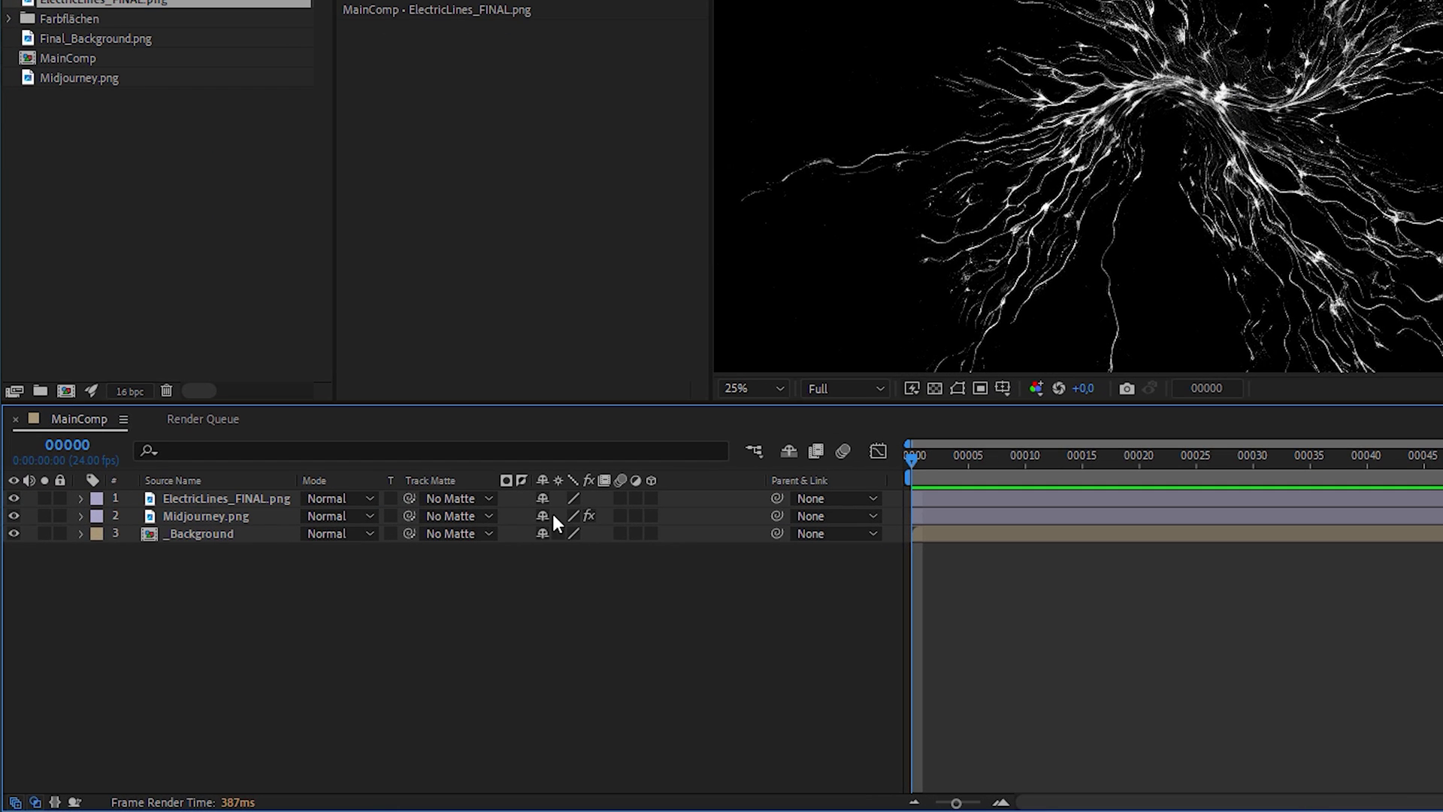
{"action": "left_click", "coordinate": [589, 516]}
Compare ElectricLines_FINAL.png with the Midjourney image by toggling its visibility and varying its opacity, ending at 99%
{"action": "left_click", "coordinate": [14, 499]}
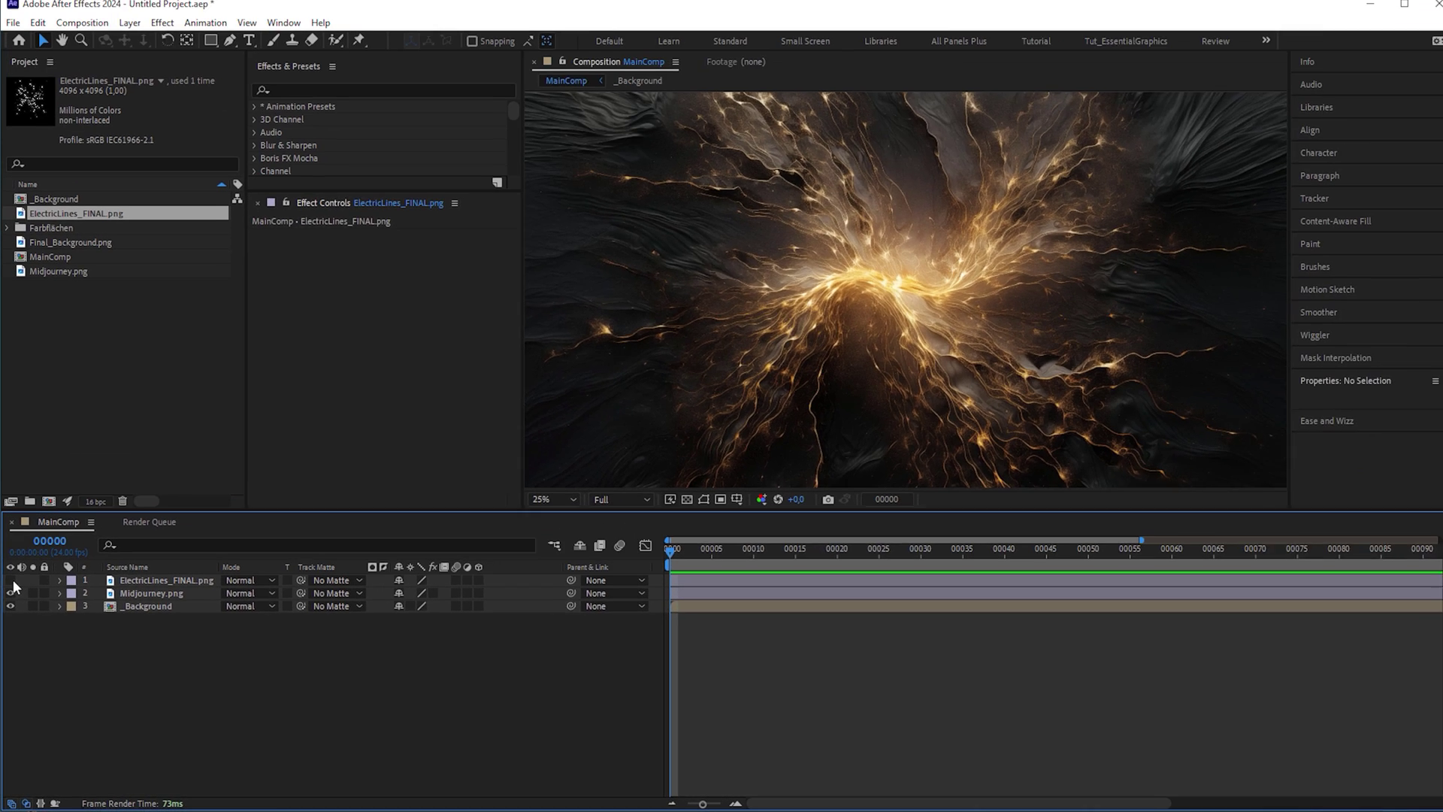
{"action": "left_click", "coordinate": [10, 580]}
{"action": "left_click", "coordinate": [150, 581]}
{"action": "key", "text": "t"}
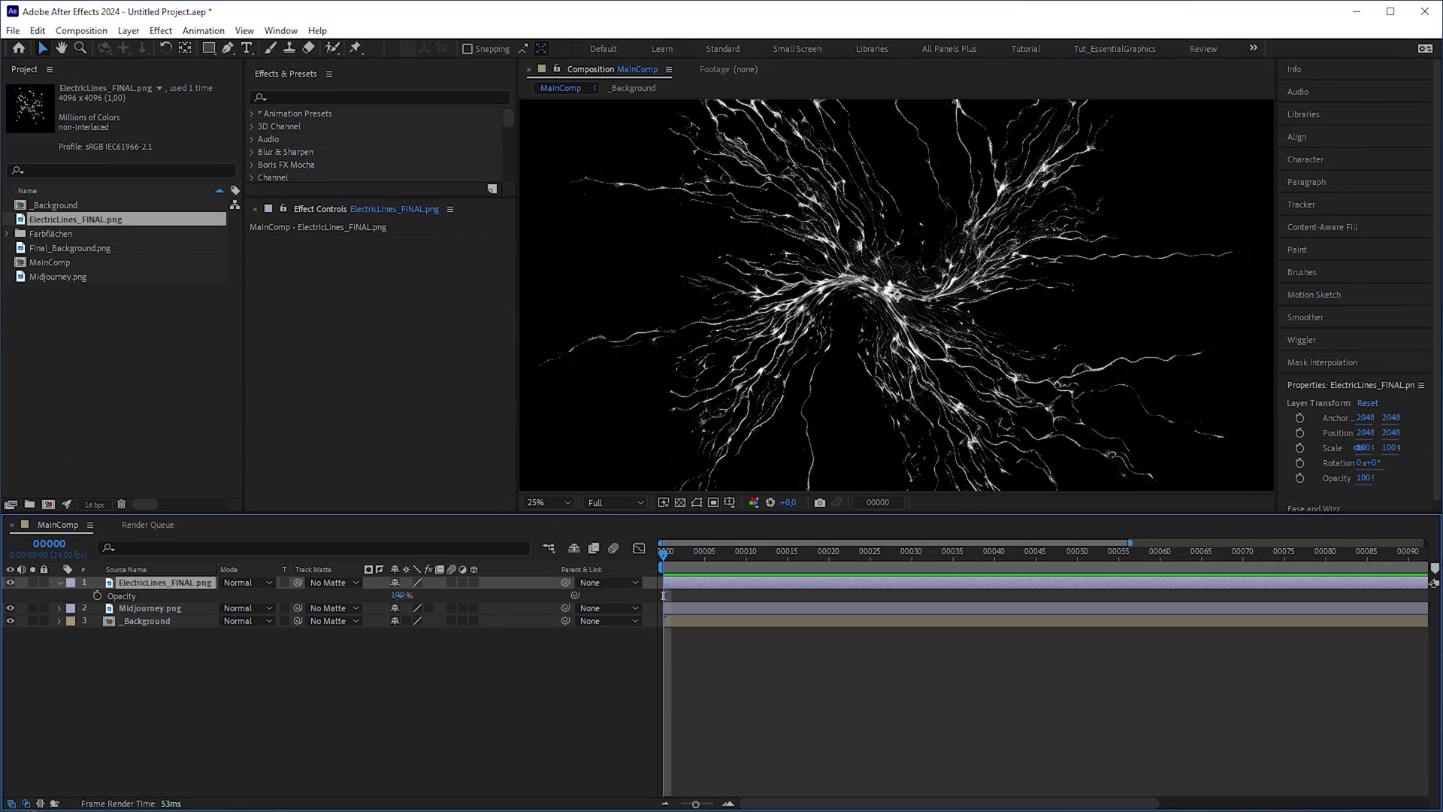
{"action": "left_click_drag", "start_coordinate": [404, 594], "coordinate": [441, 594]}
{"action": "key", "text": "t"}
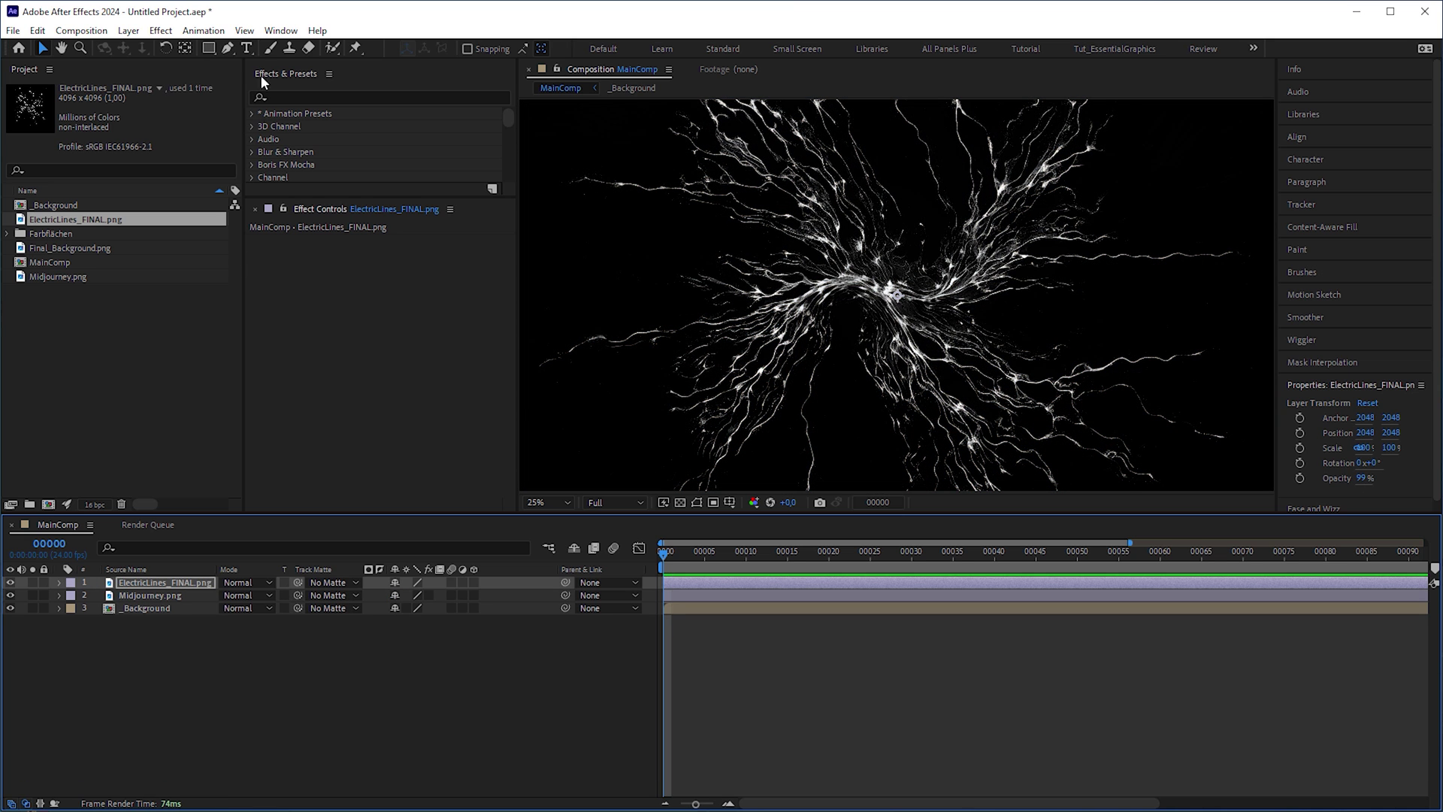
Trace the long horizontal strand from the glowing center outward with a RotoBezier path on a new shape layer, using an 11 px magenta stroke
{"action": "left_click", "coordinate": [228, 48]}
{"action": "key", "text": "ctrl+shift+a"}
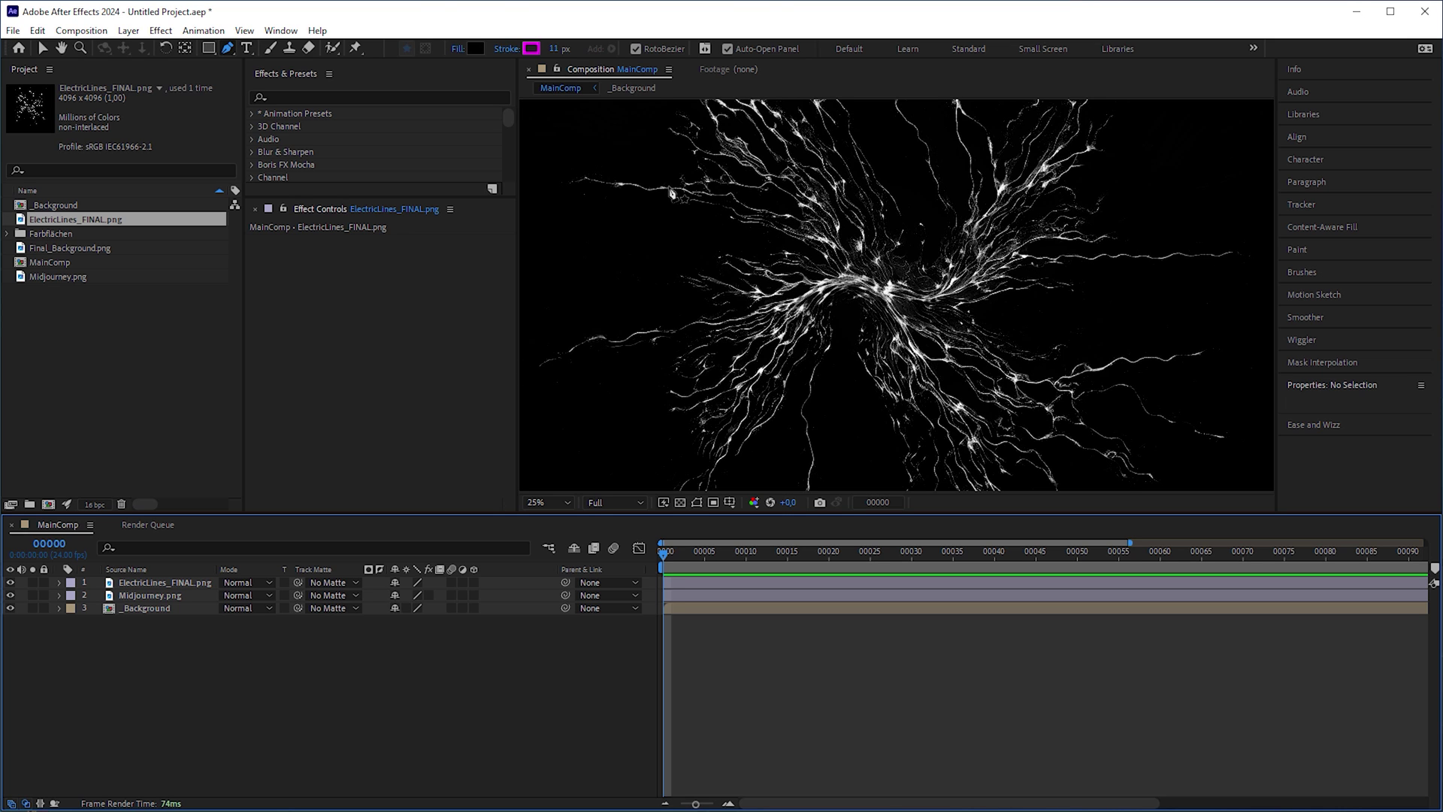
{"action": "scroll", "coordinate": [1105, 404], "scroll_direction": "up", "scroll_amount": 2}
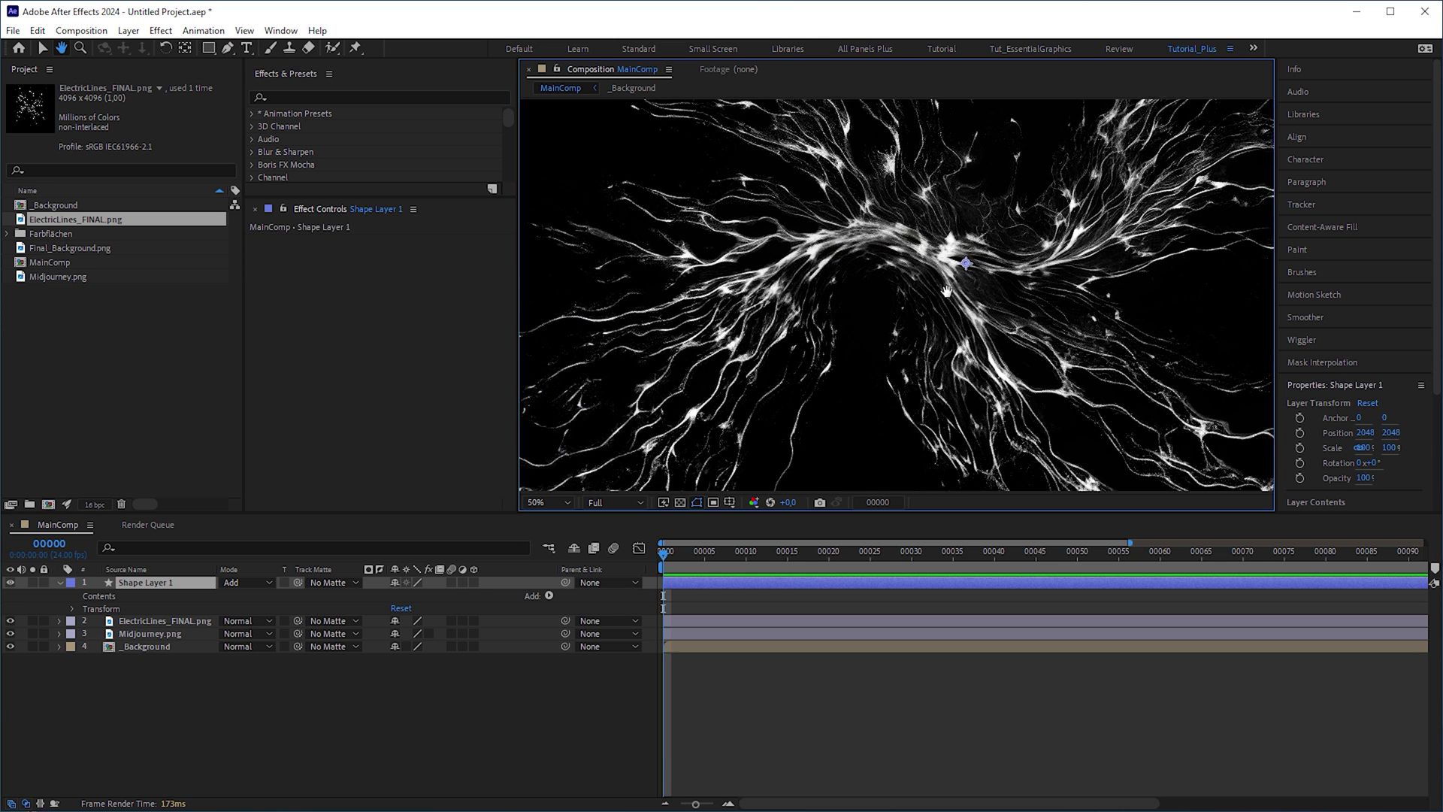
{"action": "left_click_drag", "start_coordinate": [1260, 259], "coordinate": [1004, 359]}
{"action": "left_click", "coordinate": [678, 359]}
{"action": "left_click", "coordinate": [698, 364]}
{"action": "left_click", "coordinate": [730, 373]}
{"action": "left_click", "coordinate": [770, 369]}
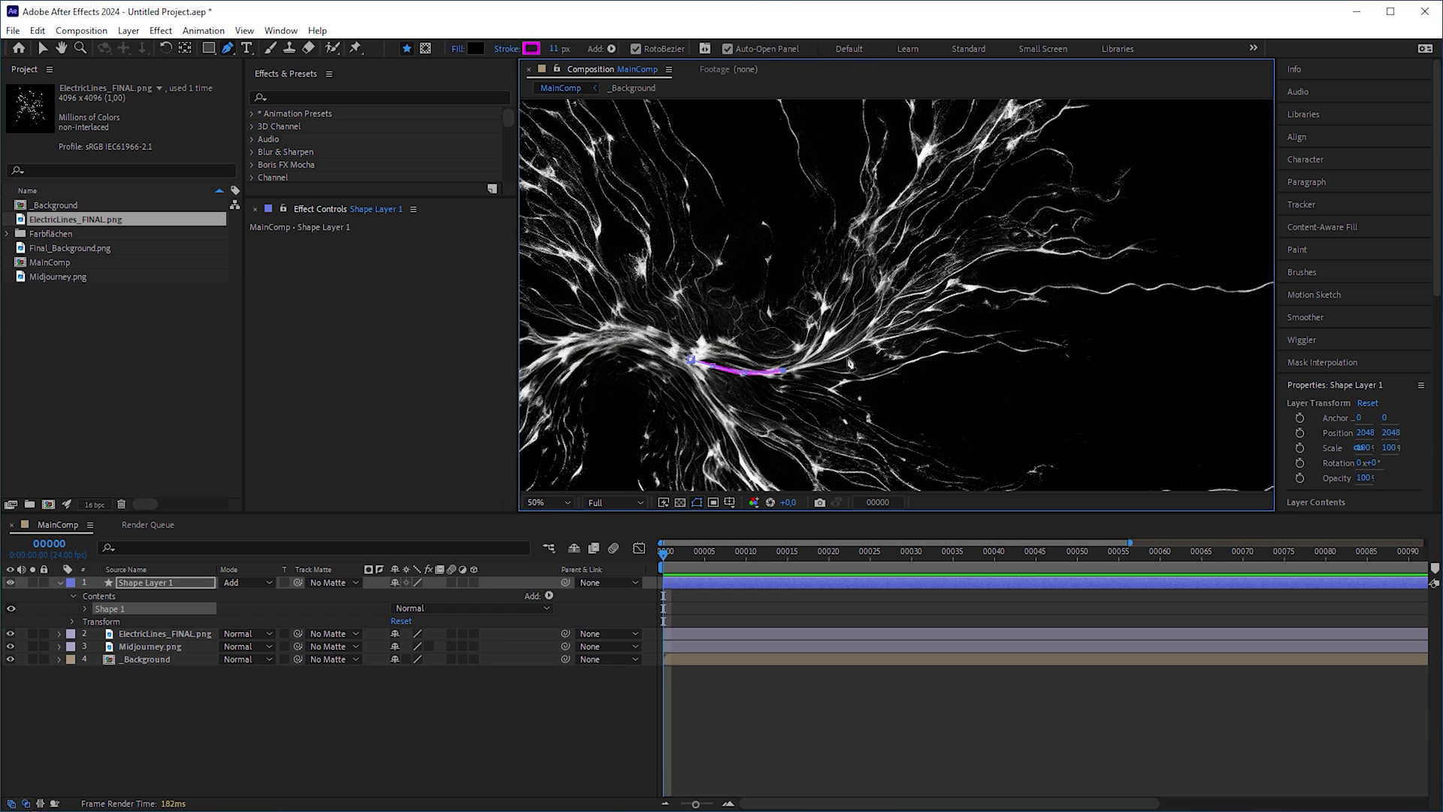
{"action": "left_click", "coordinate": [803, 361]}
{"action": "left_click", "coordinate": [834, 348]}
{"action": "left_click", "coordinate": [853, 337]}
{"action": "left_click", "coordinate": [870, 334]}
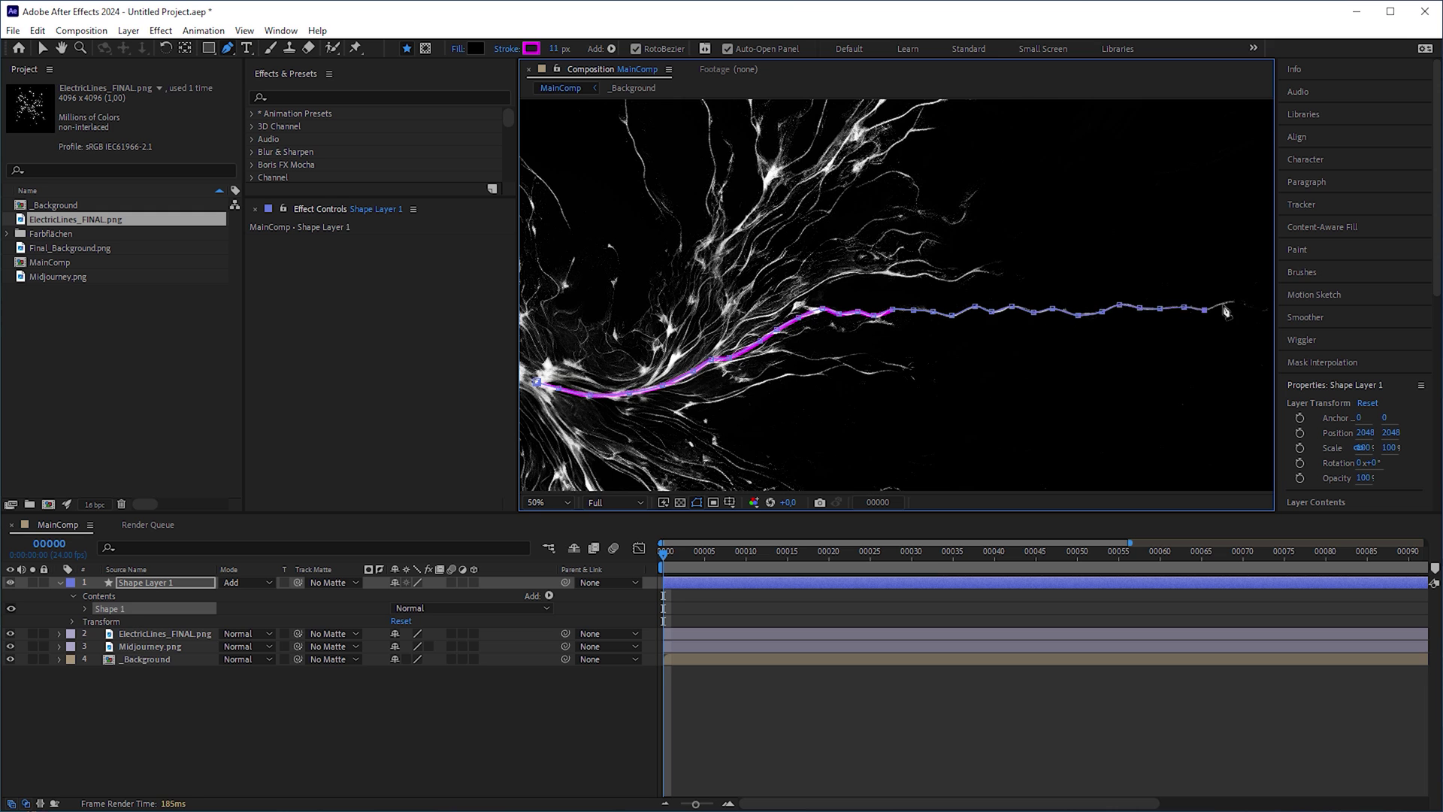
Trace a second RotoBezier path in Shape Layer 1 along the strand curving from the center to the lower right
{"action": "left_click", "coordinate": [669, 270]}
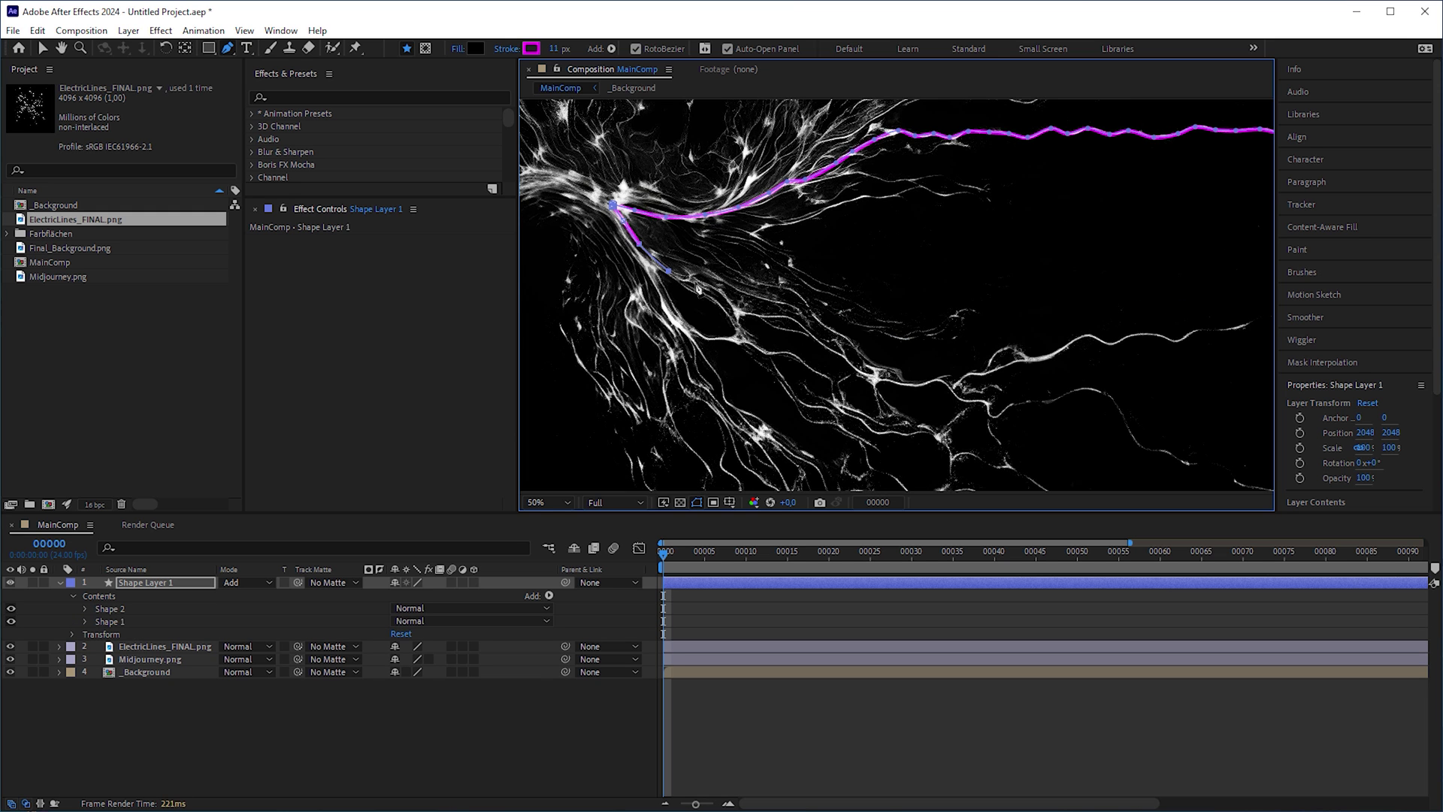
{"action": "left_click", "coordinate": [696, 281]}
{"action": "left_click", "coordinate": [869, 376]}
{"action": "left_click", "coordinate": [887, 379]}
{"action": "left_click", "coordinate": [904, 383]}
{"action": "left_click", "coordinate": [922, 383]}
{"action": "left_click", "coordinate": [937, 379]}
{"action": "left_click", "coordinate": [952, 388]}
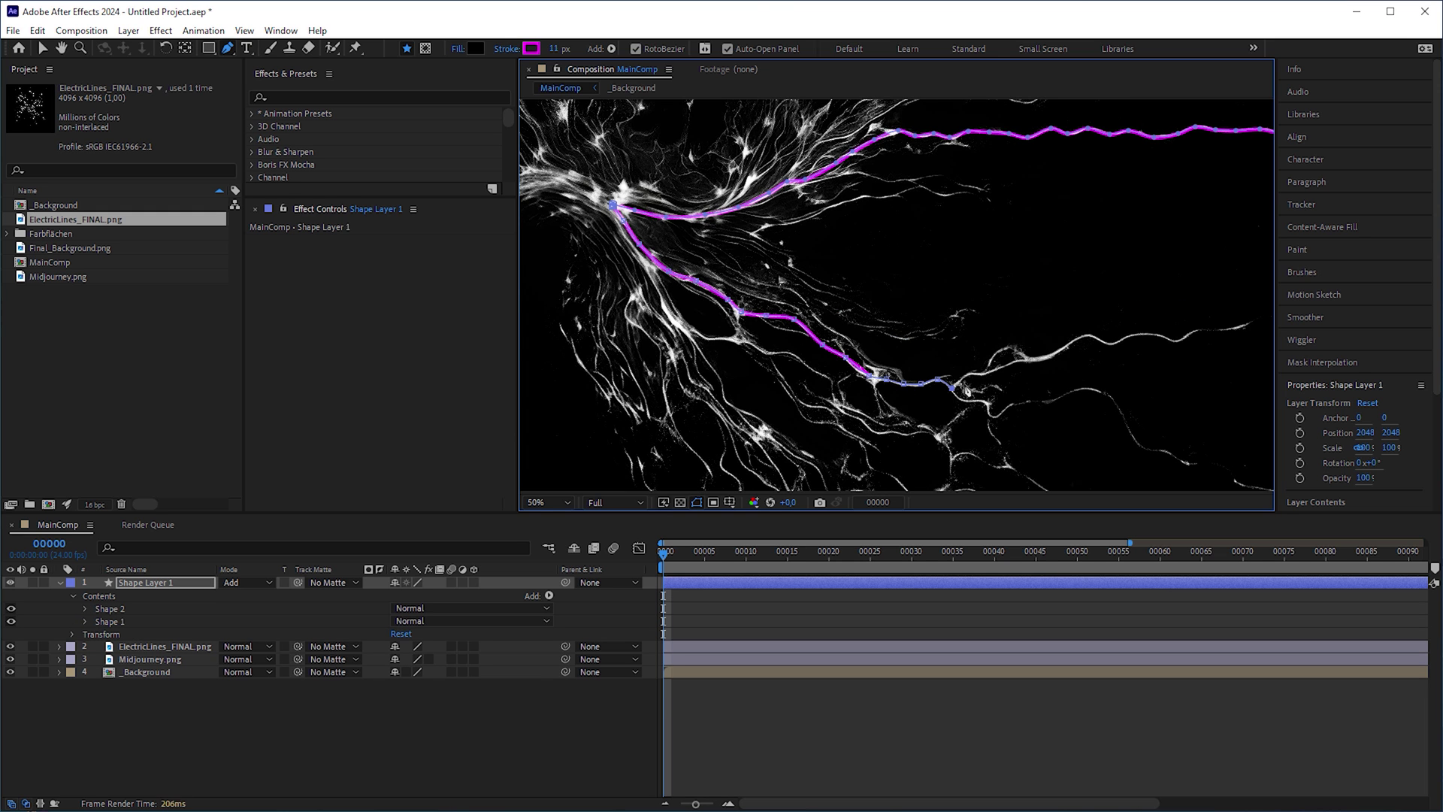
{"action": "left_click", "coordinate": [967, 374]}
{"action": "left_click", "coordinate": [981, 374]}
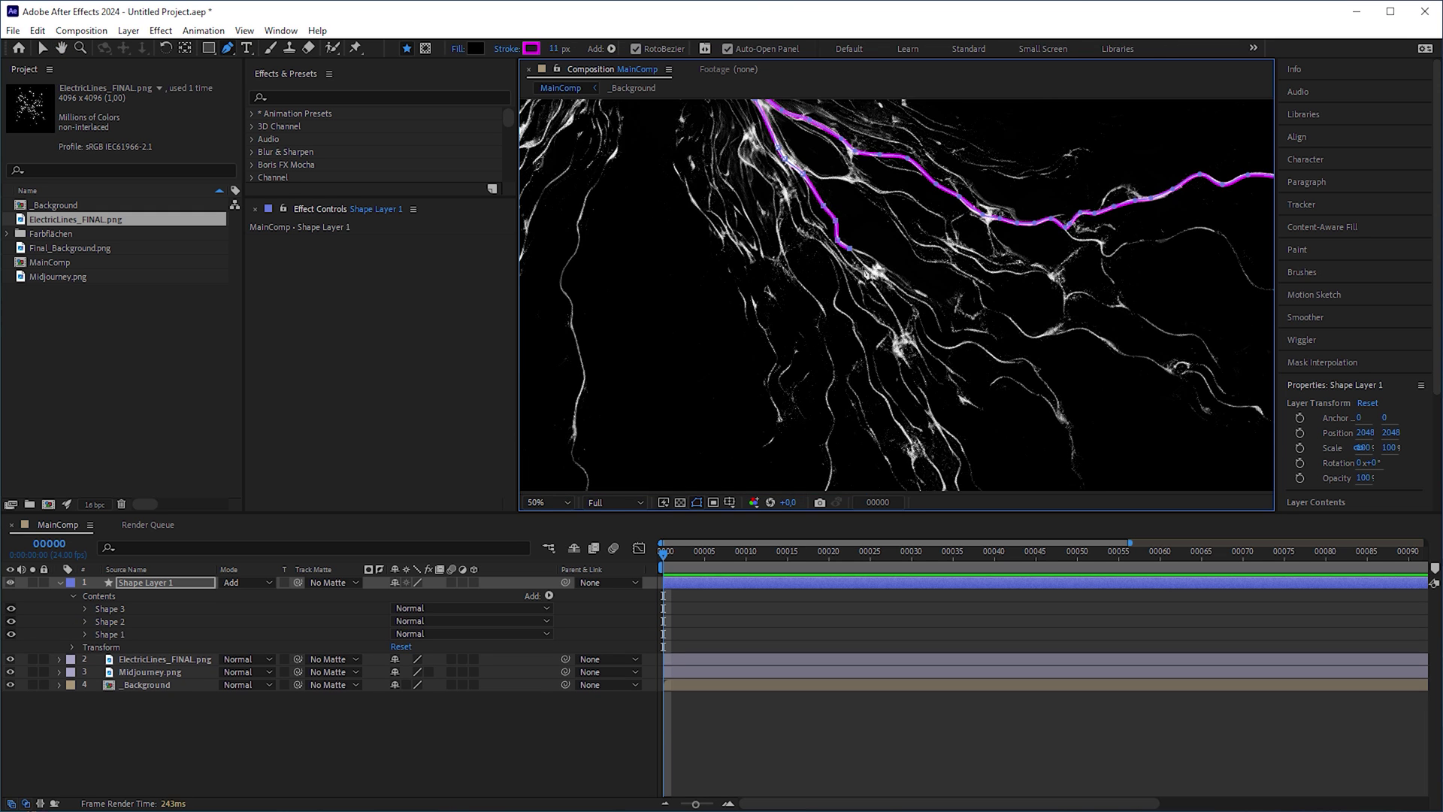
Trace a third path in Shape Layer 1 along the steeper strand descending to the lower right
{"action": "left_click", "coordinate": [870, 271]}
{"action": "left_click", "coordinate": [913, 307]}
{"action": "left_click", "coordinate": [963, 348]}
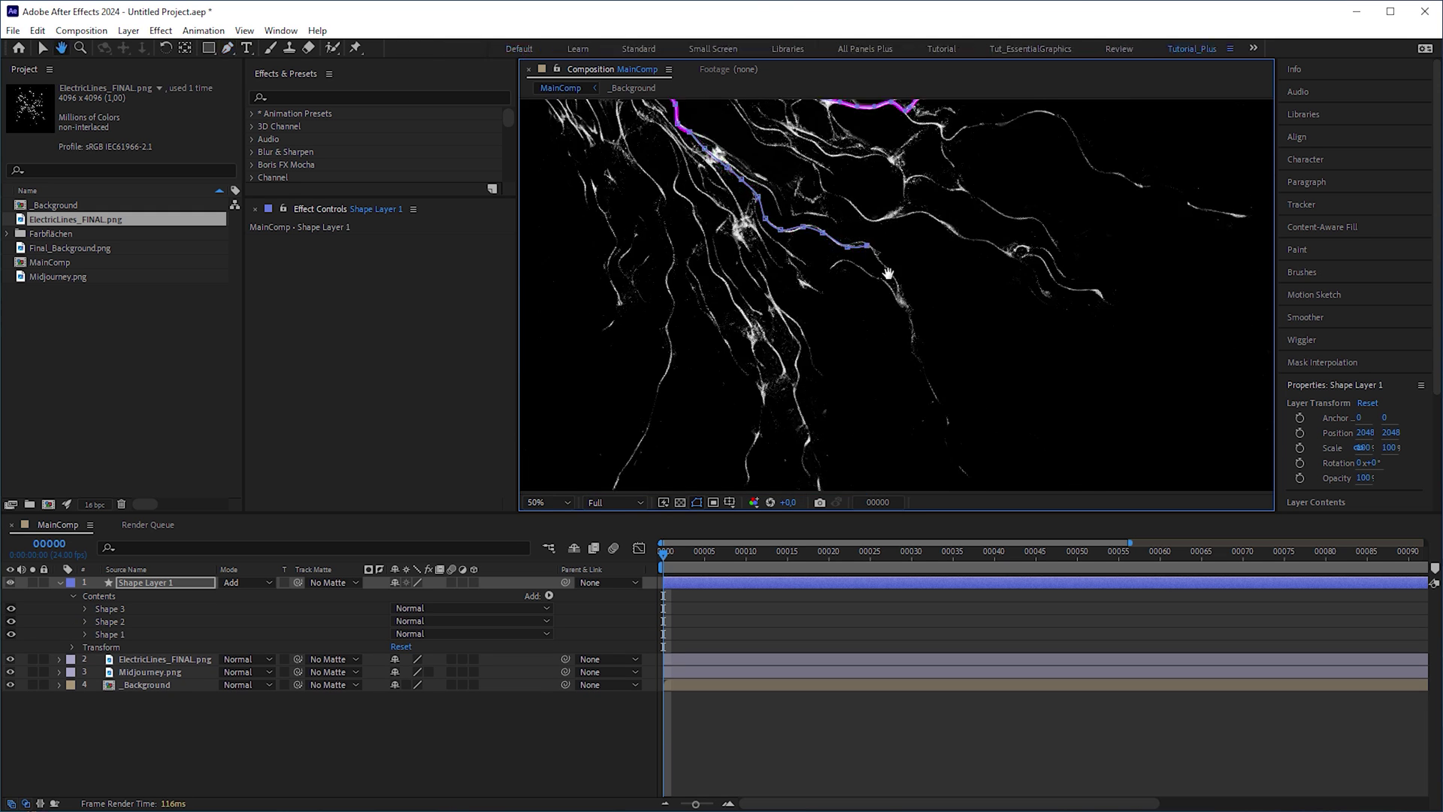
{"action": "left_click", "coordinate": [856, 236]}
{"action": "left_click", "coordinate": [865, 251]}
{"action": "left_click", "coordinate": [878, 267]}
Check the traced paths against the glowing strands by toggling the visibility of the layers in MainComp
{"action": "scroll", "coordinate": [849, 260], "scroll_direction": "down", "scroll_amount": 3}
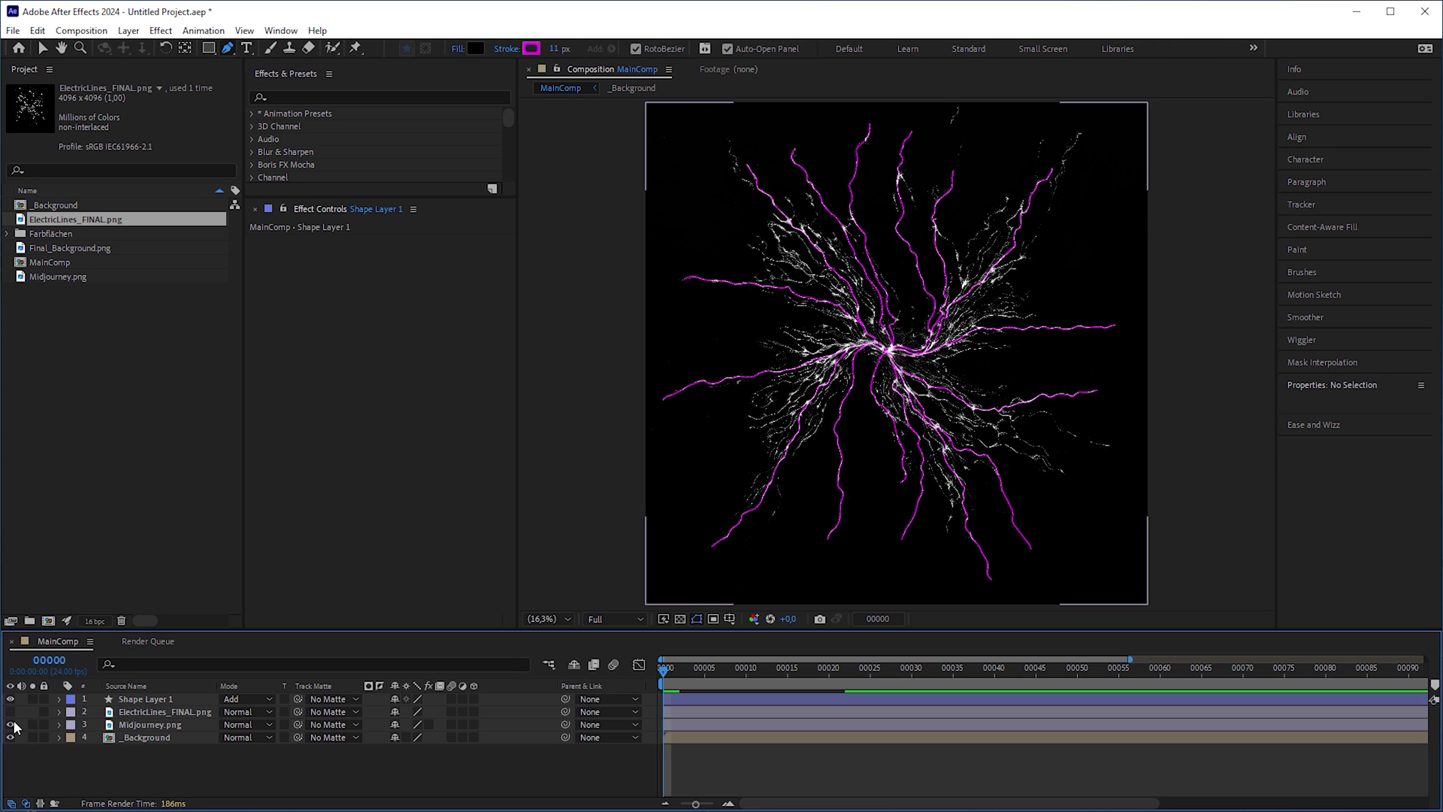
{"action": "left_click", "coordinate": [10, 725]}
{"action": "left_click", "coordinate": [9, 738]}
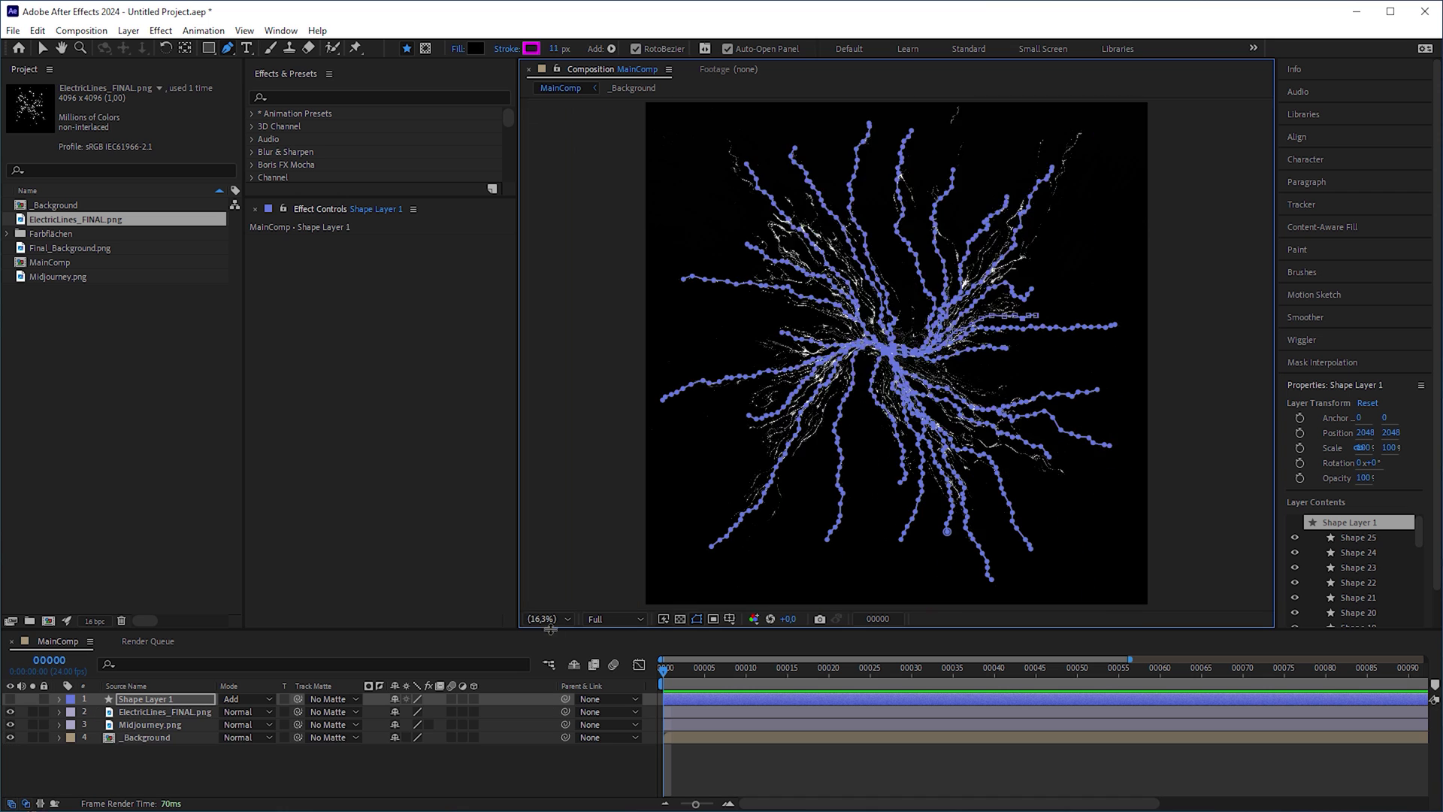
{"action": "left_click", "coordinate": [11, 713]}
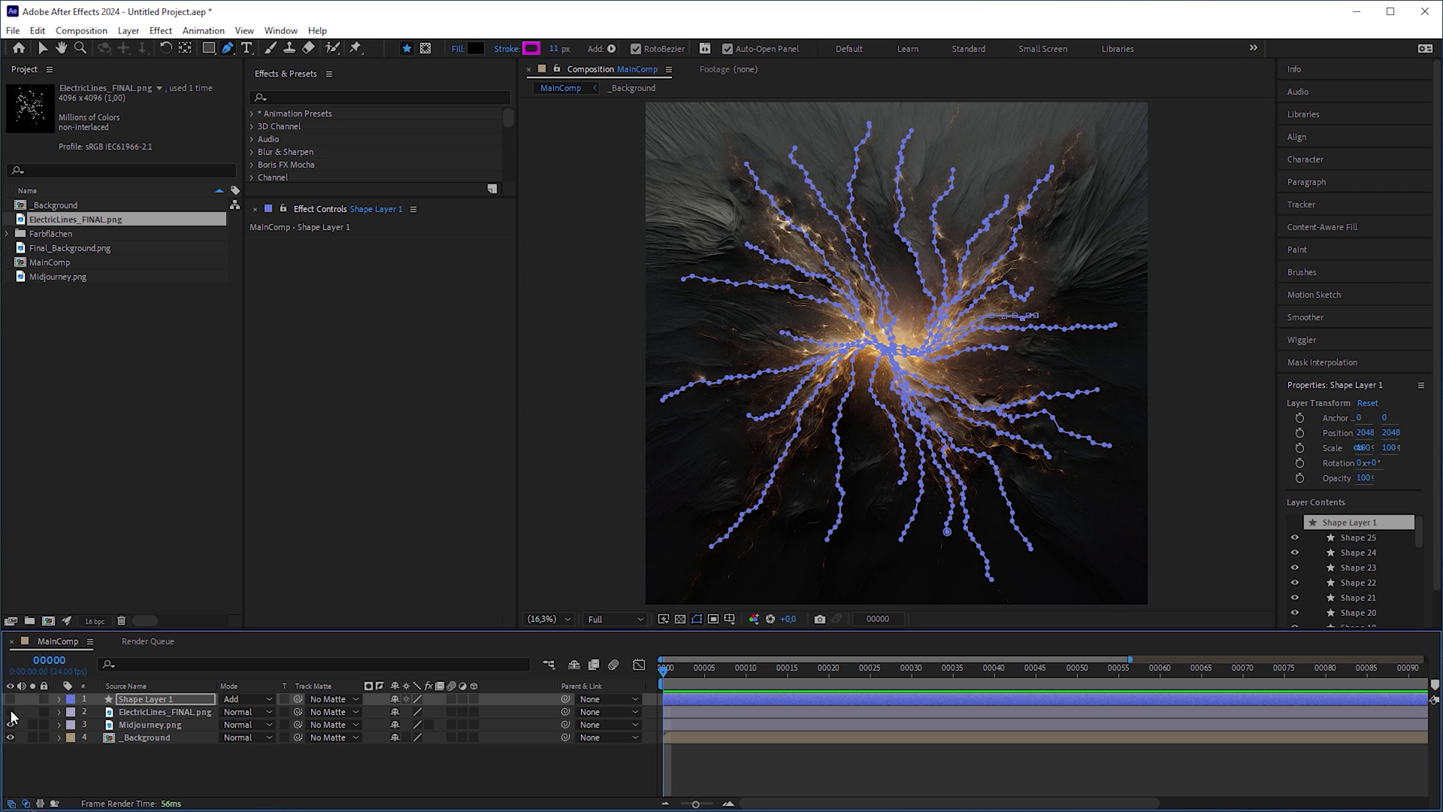
{"action": "left_click_drag", "start_coordinate": [11, 711], "coordinate": [10, 699]}
Expand Shape Layer 1's contents in a maximized timeline and delete Fill 1 from Shapes 1 to 3
{"action": "left_click", "coordinate": [58, 700]}
{"action": "key", "text": "grave"}
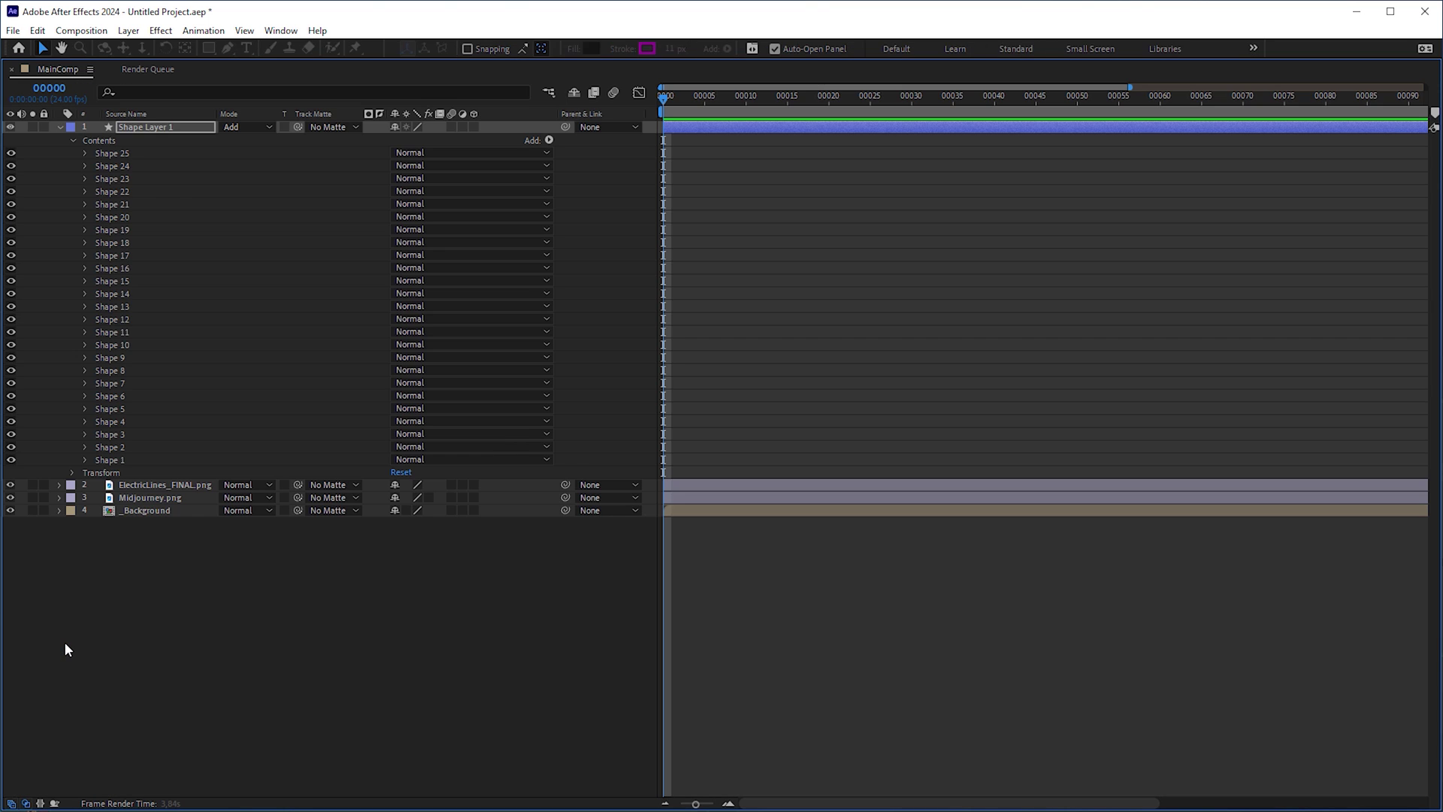
{"action": "left_click", "coordinate": [86, 462]}
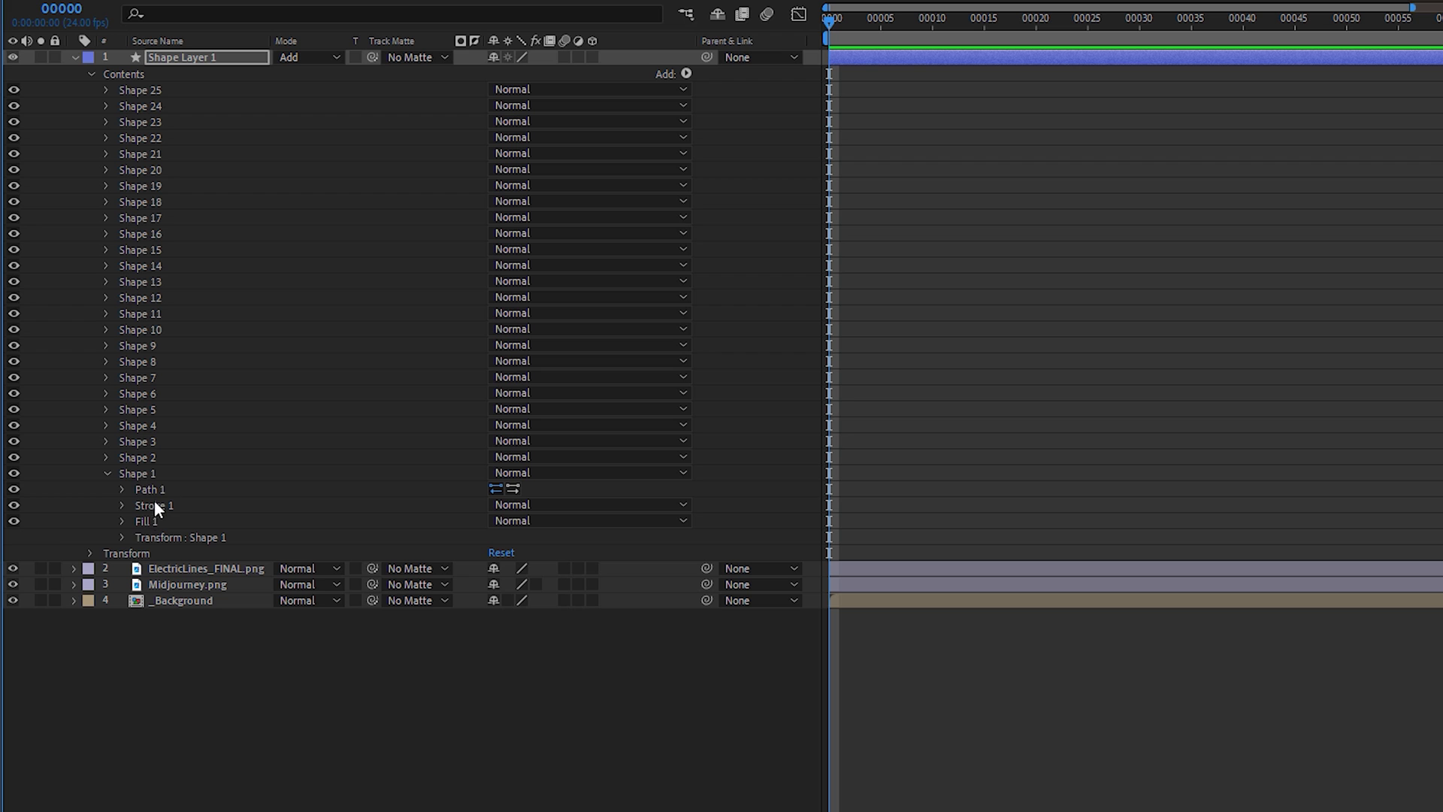
{"action": "left_click_drag", "start_coordinate": [142, 521], "coordinate": [106, 457]}
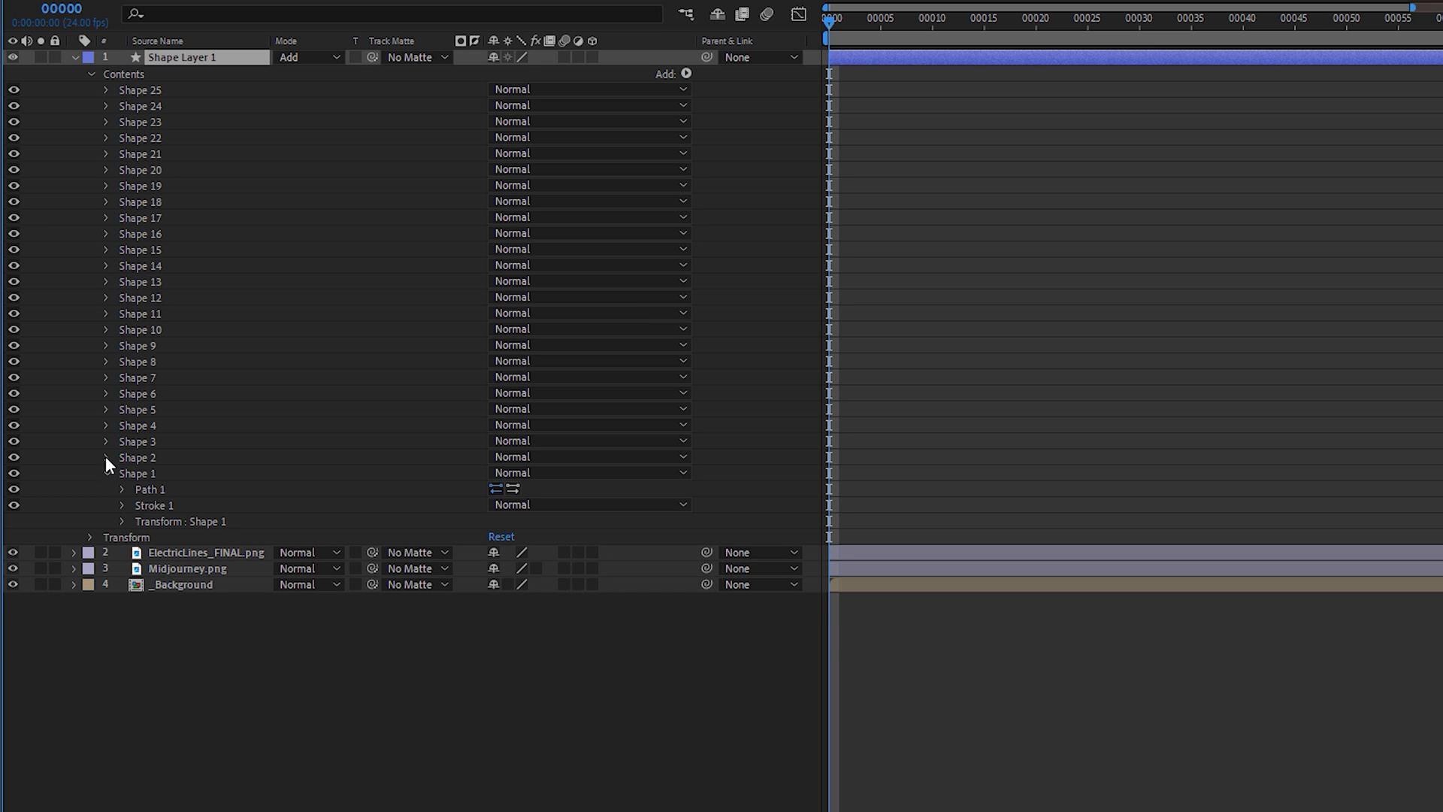
{"action": "left_click", "coordinate": [107, 457]}
{"action": "left_click_drag", "start_coordinate": [148, 505], "coordinate": [102, 440]}
{"action": "left_click", "coordinate": [107, 441]}
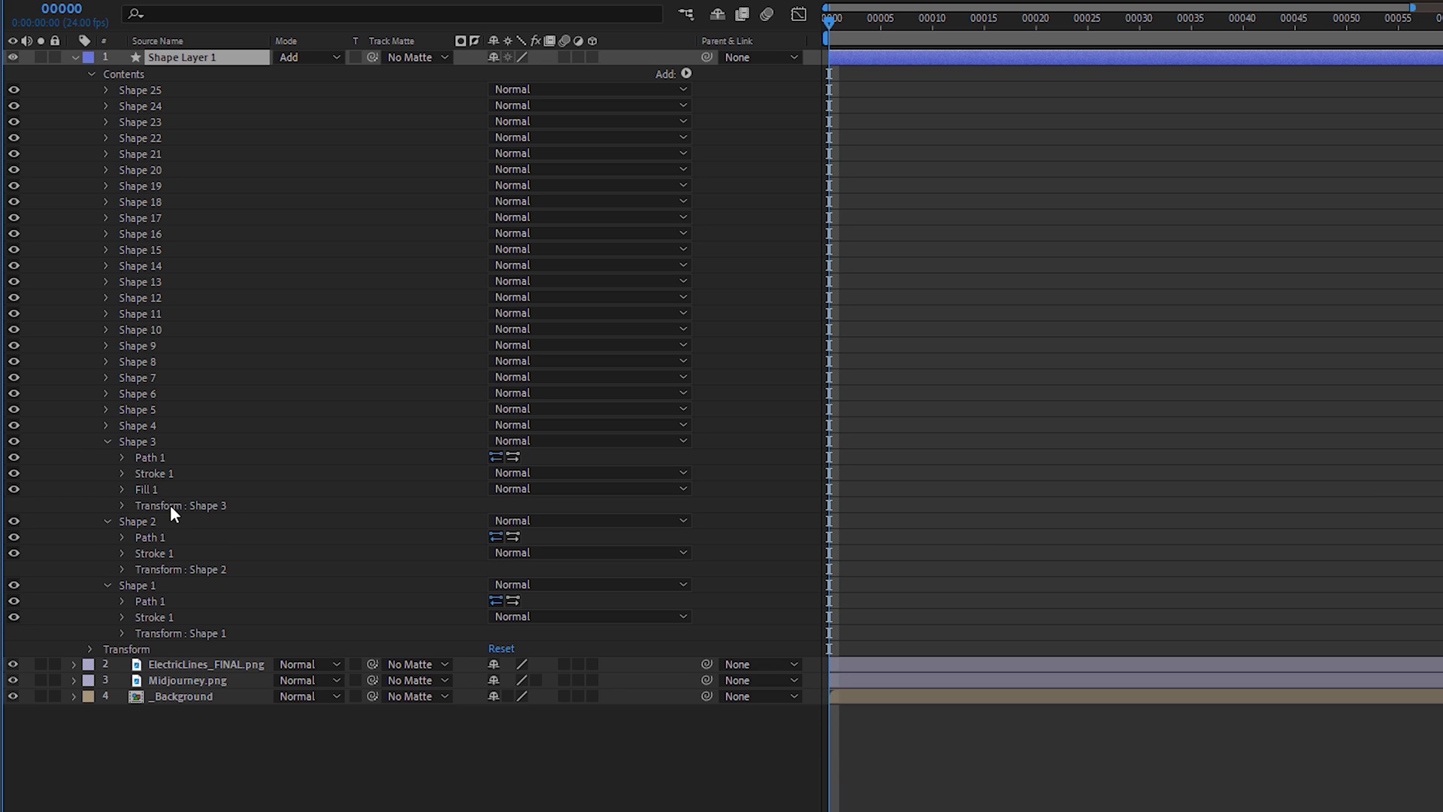
{"action": "left_click_drag", "start_coordinate": [144, 489], "coordinate": [106, 424]}
Delete the fill from each of the remaining Shapes 4 to 25
{"action": "left_click", "coordinate": [106, 426]}
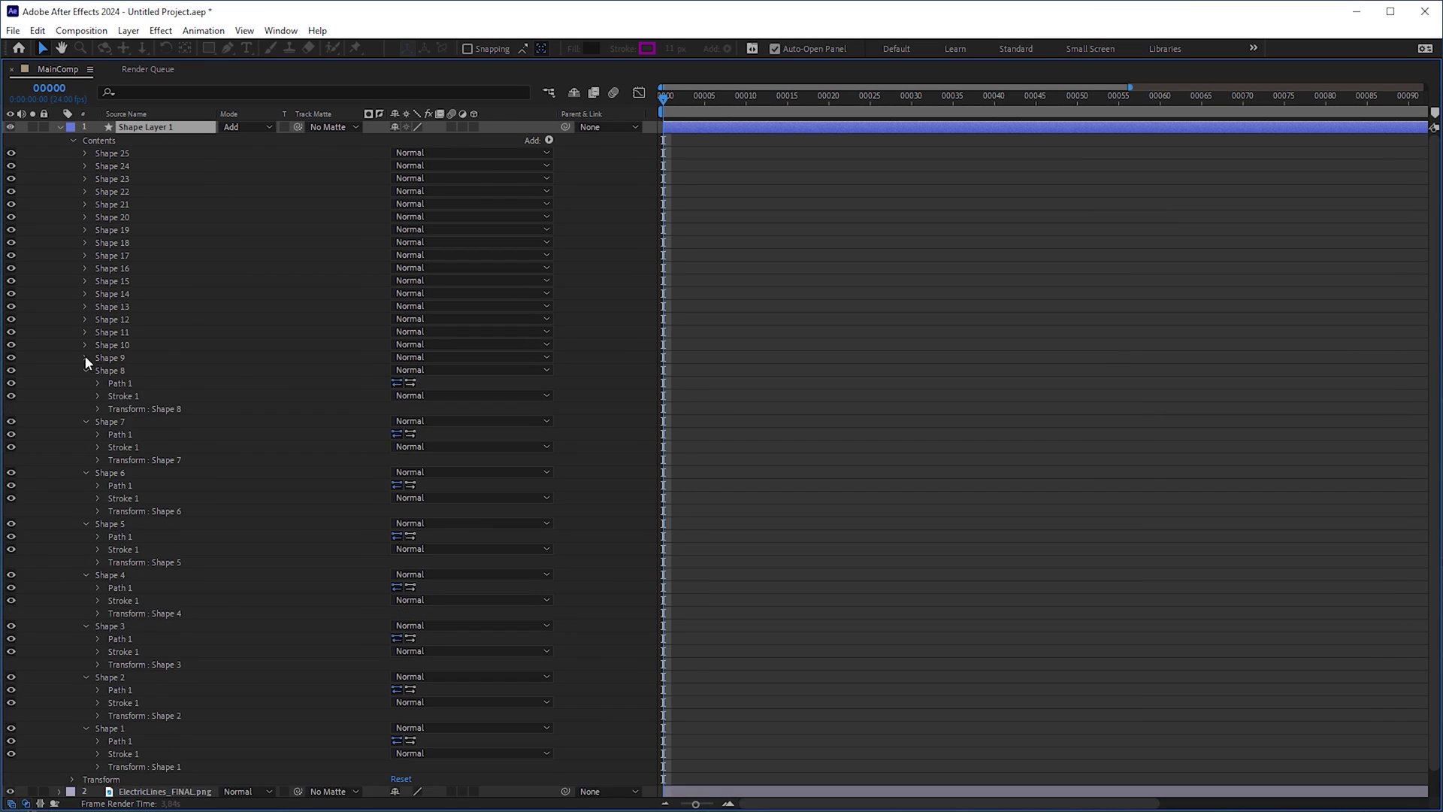
{"action": "left_click", "coordinate": [85, 357]}
{"action": "left_click", "coordinate": [85, 344]}
{"action": "left_click", "coordinate": [85, 332]}
{"action": "left_click", "coordinate": [85, 242]}
{"action": "left_click", "coordinate": [85, 229]}
{"action": "left_click", "coordinate": [85, 152]}
Select the paths of Shapes 2 to 25 and move them all into Shape 1
{"action": "left_click", "coordinate": [136, 217]}
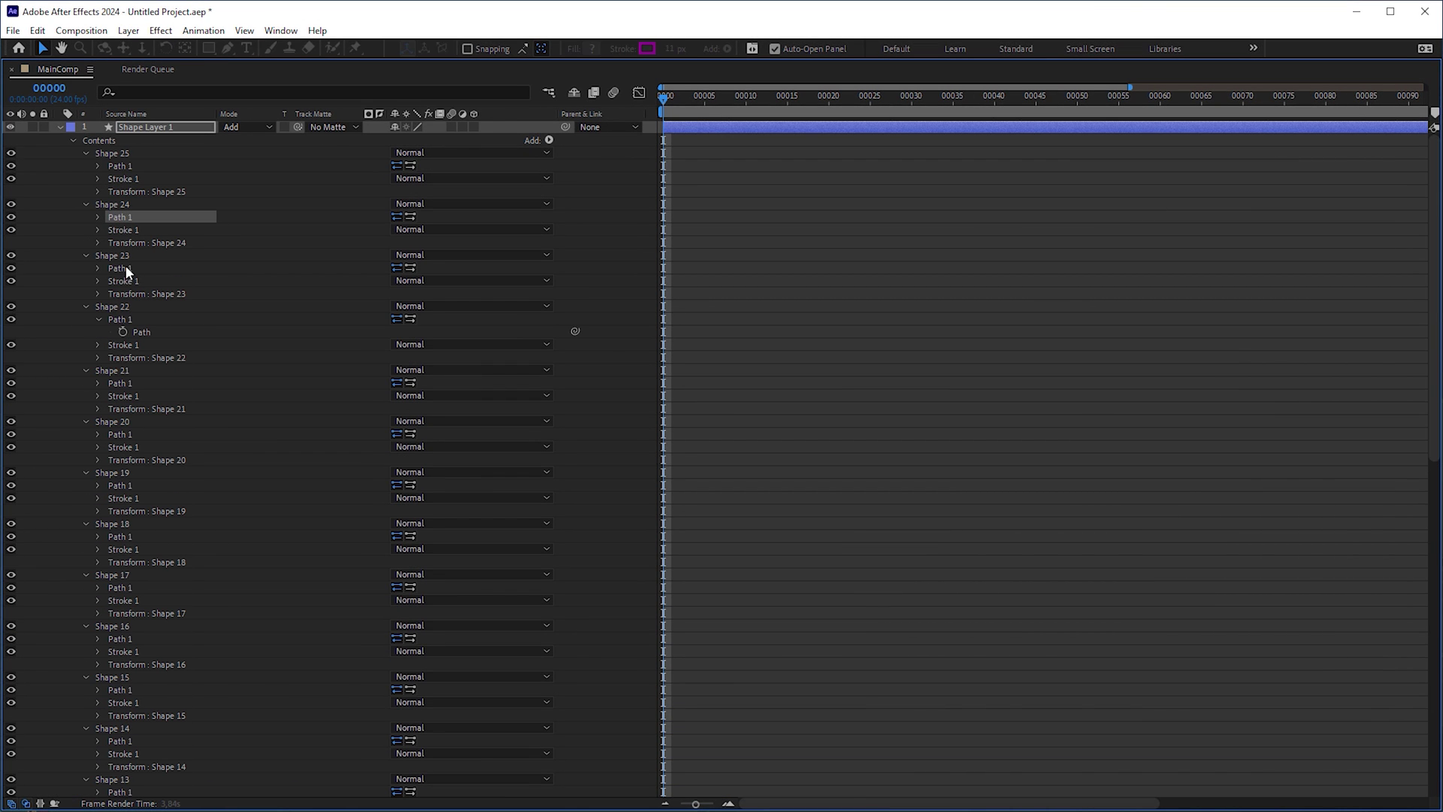
{"action": "left_click", "coordinate": [126, 267], "text": "ctrl"}
{"action": "left_click", "coordinate": [129, 319], "text": "ctrl"}
{"action": "left_click", "coordinate": [129, 383], "text": "ctrl"}
{"action": "scroll", "coordinate": [129, 527], "scroll_direction": "down", "scroll_amount": 12}
{"action": "left_click", "coordinate": [128, 605], "text": "ctrl"}
{"action": "scroll", "coordinate": [128, 606], "scroll_direction": "down", "scroll_amount": 5}
{"action": "left_click", "coordinate": [128, 661], "text": "ctrl"}
{"action": "left_click_drag", "start_coordinate": [128, 661], "coordinate": [115, 707]}
Delete the emptied Shapes 2 to 25 and arrange Paths 2 to 25 above Stroke 1 in Shape 1
{"action": "left_click", "coordinate": [113, 664]}
{"action": "left_click_drag", "start_coordinate": [1433, 481], "coordinate": [1433, 299]}
{"action": "left_click", "coordinate": [98, 154], "text": "shift"}
{"action": "key", "text": "Delete"}
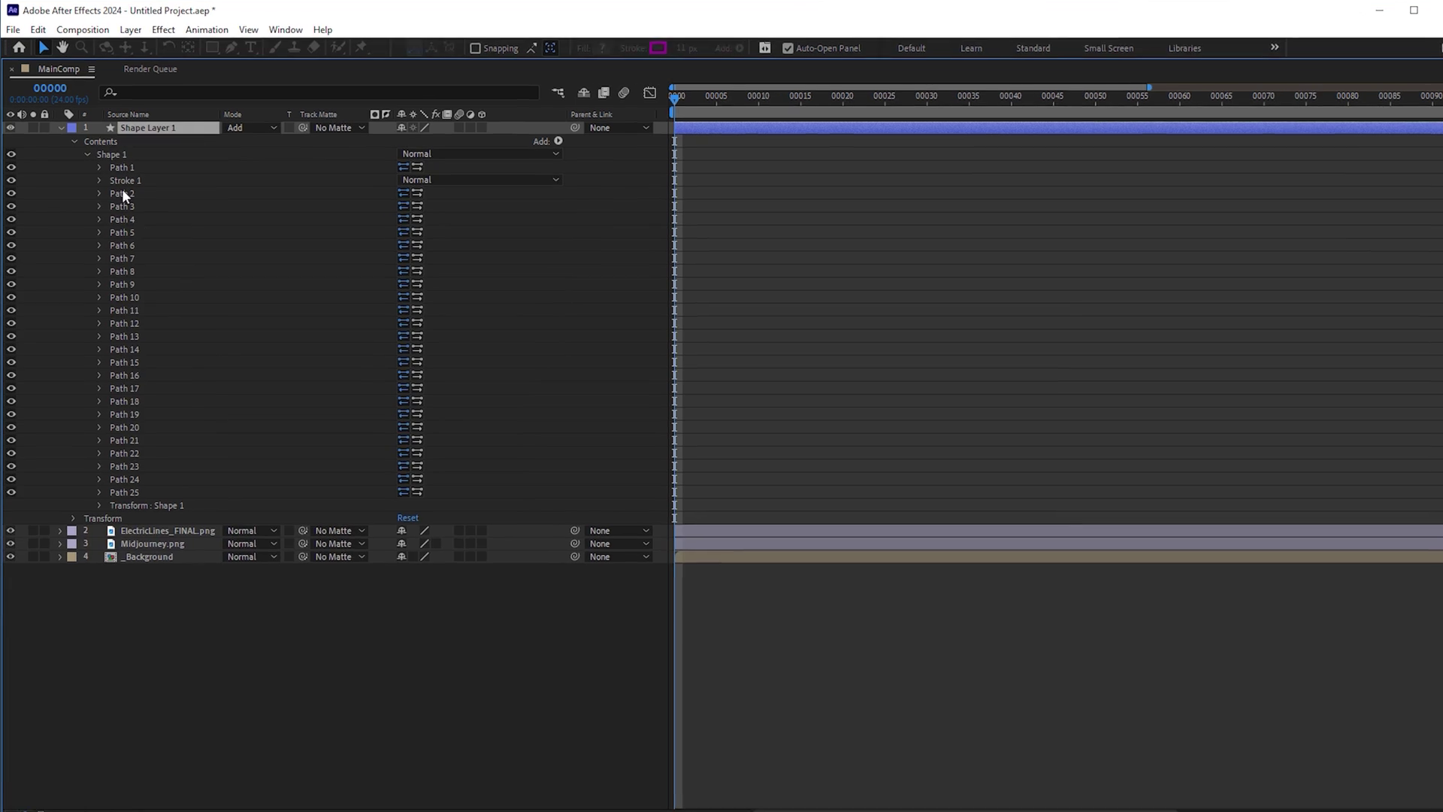
{"action": "left_click_drag", "start_coordinate": [173, 211], "coordinate": [168, 173]}
{"action": "left_click", "coordinate": [114, 193]}
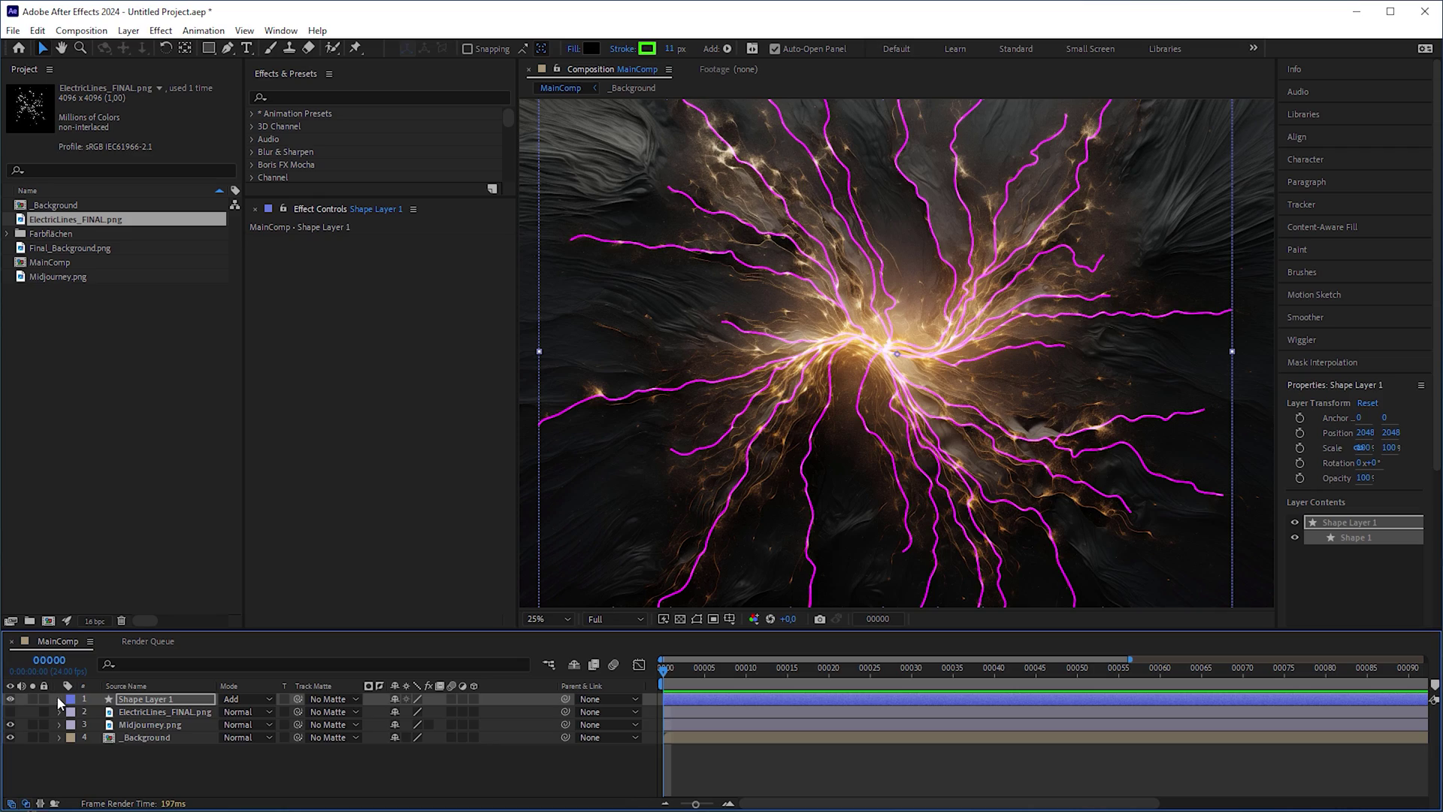
Add Trim Paths to Shape Layer 1's contents and scrub its End value to test how the lines grow
{"action": "left_click", "coordinate": [82, 142]}
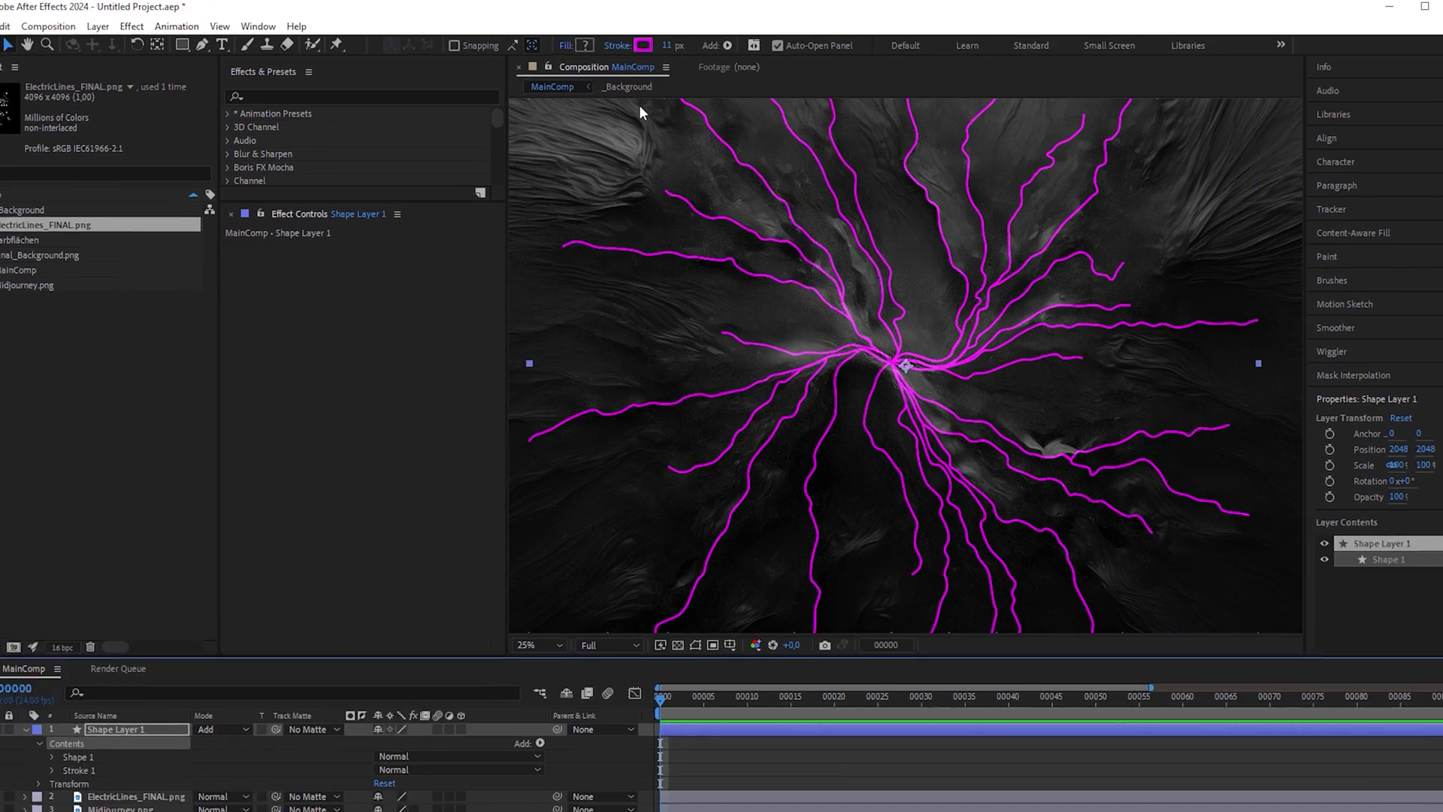
{"action": "left_click", "coordinate": [998, 35]}
{"action": "left_click", "coordinate": [797, 347]}
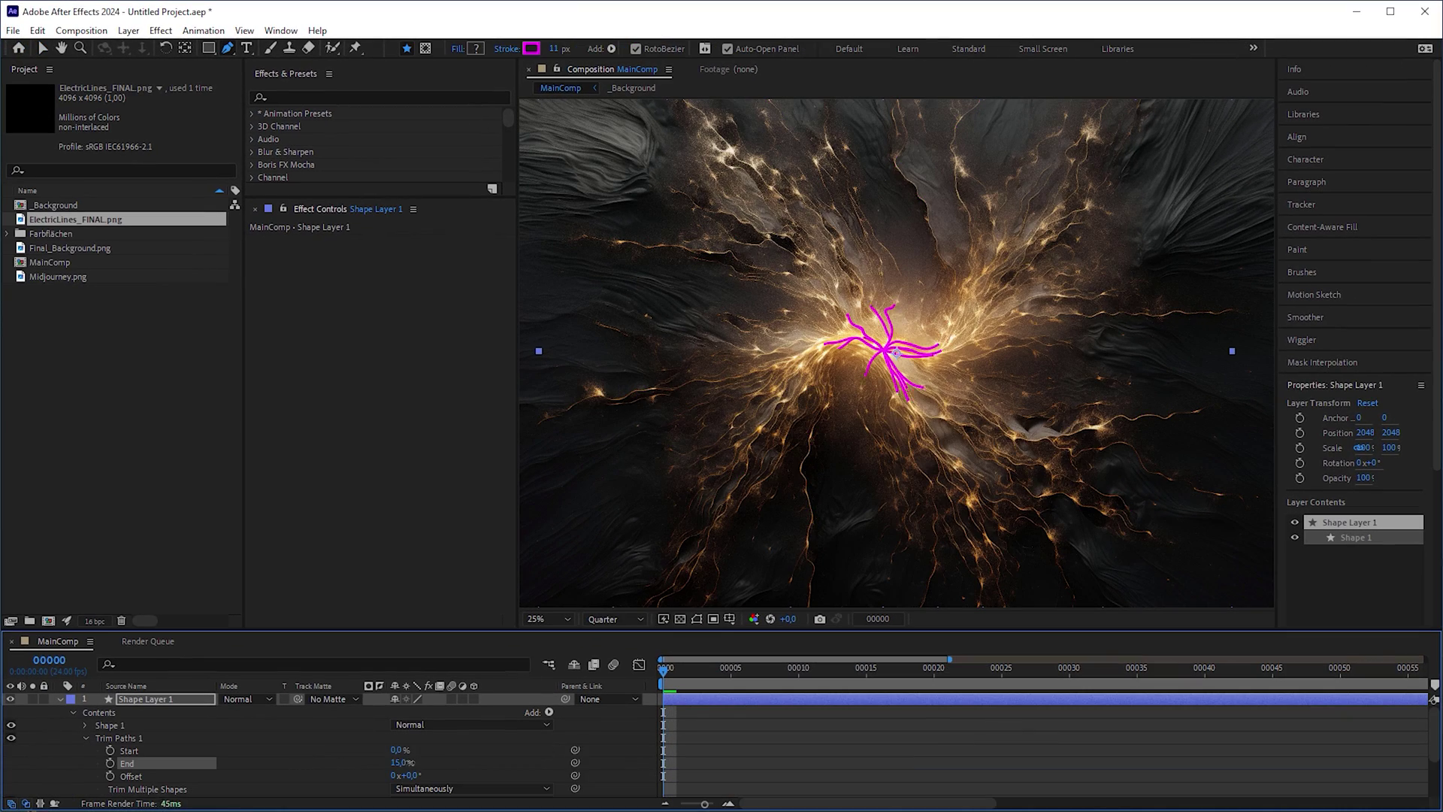
{"action": "left_click_drag", "start_coordinate": [400, 763], "coordinate": [457, 746]}
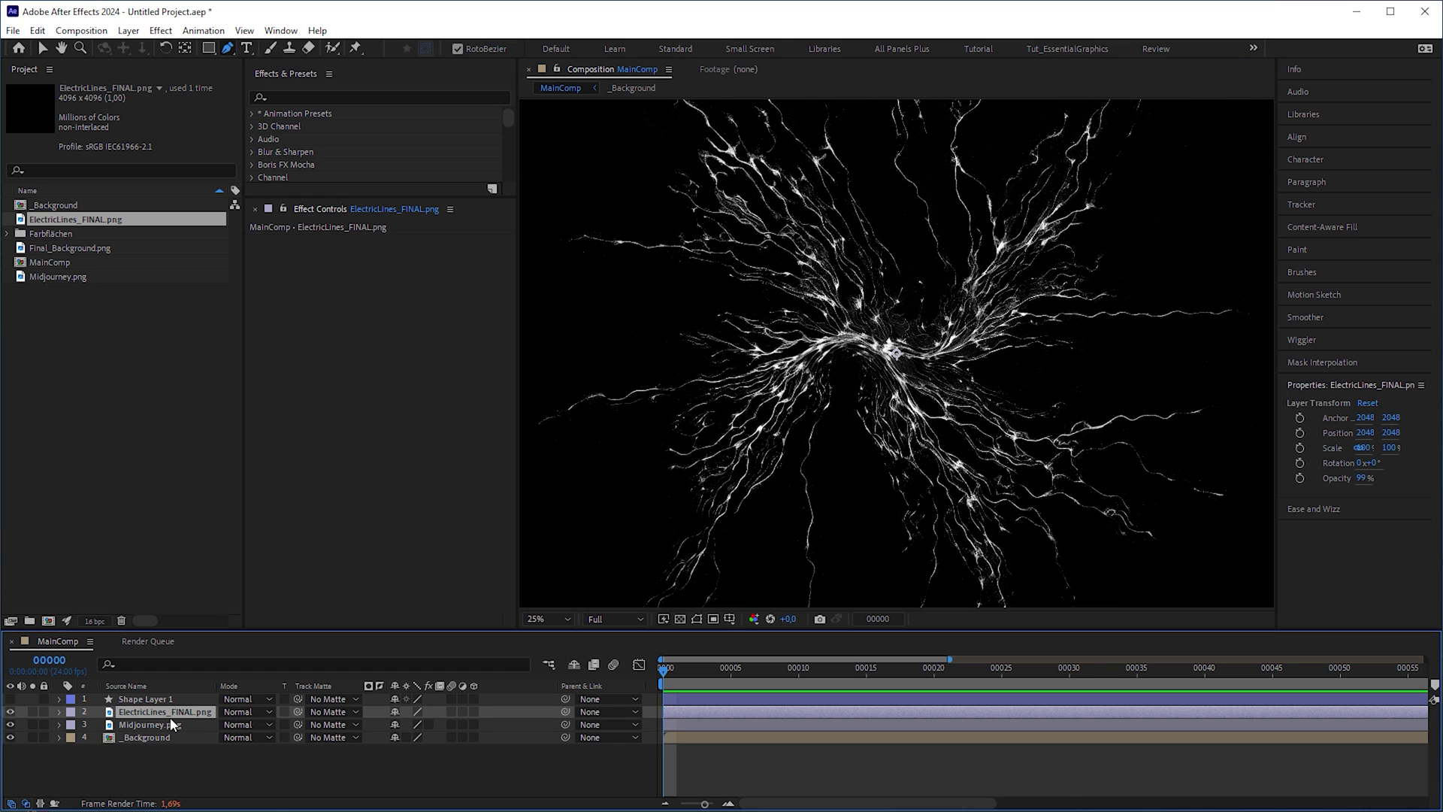
Apply Curves to the ElectricLines_FINAL.png layer, raising the midtones and pulling the shadows slightly down for stronger contrast
{"action": "left_click", "coordinate": [316, 96]}
{"action": "type", "text": "curves"}
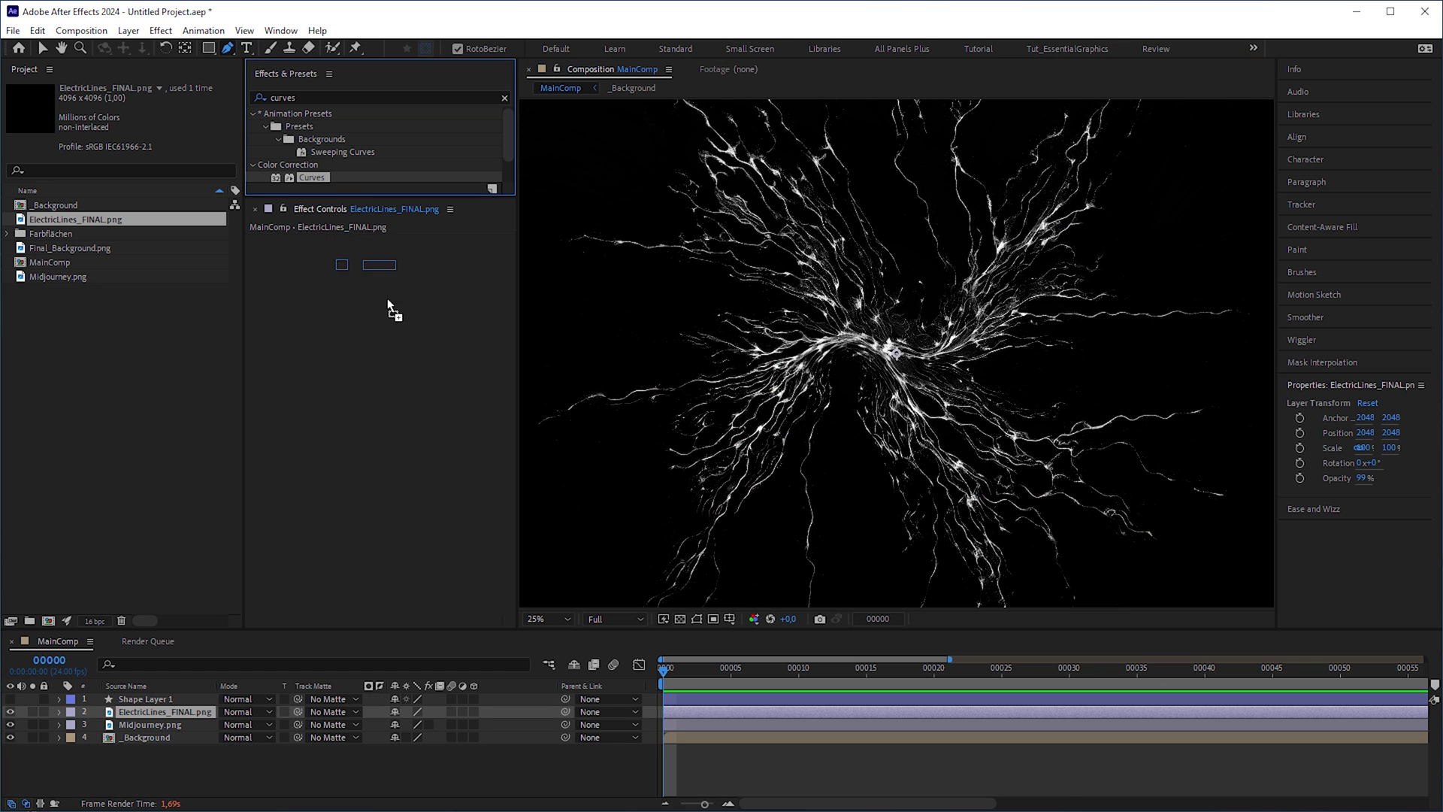
{"action": "left_click_drag", "start_coordinate": [369, 394], "coordinate": [368, 342]}
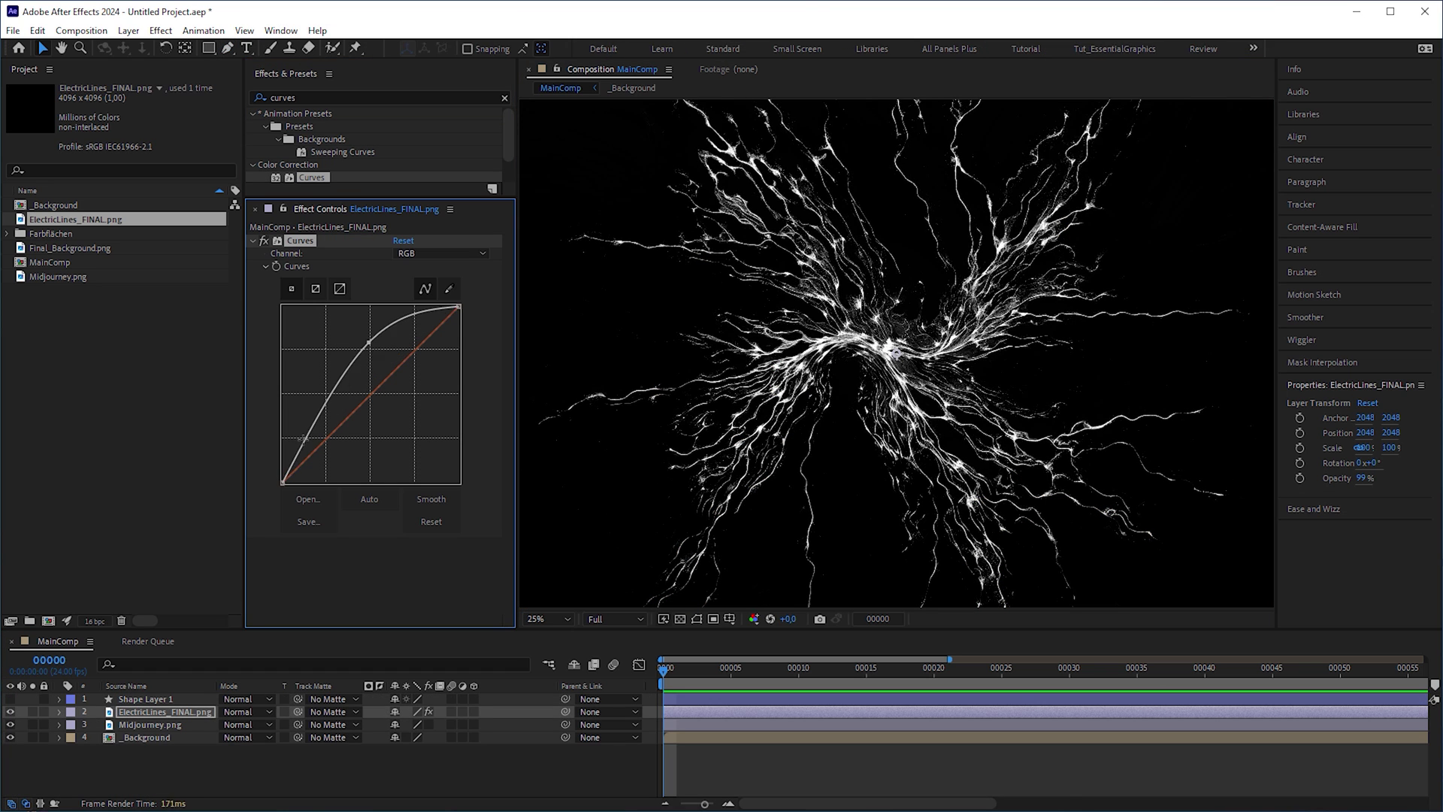
{"action": "left_click_drag", "start_coordinate": [306, 438], "coordinate": [306, 444]}
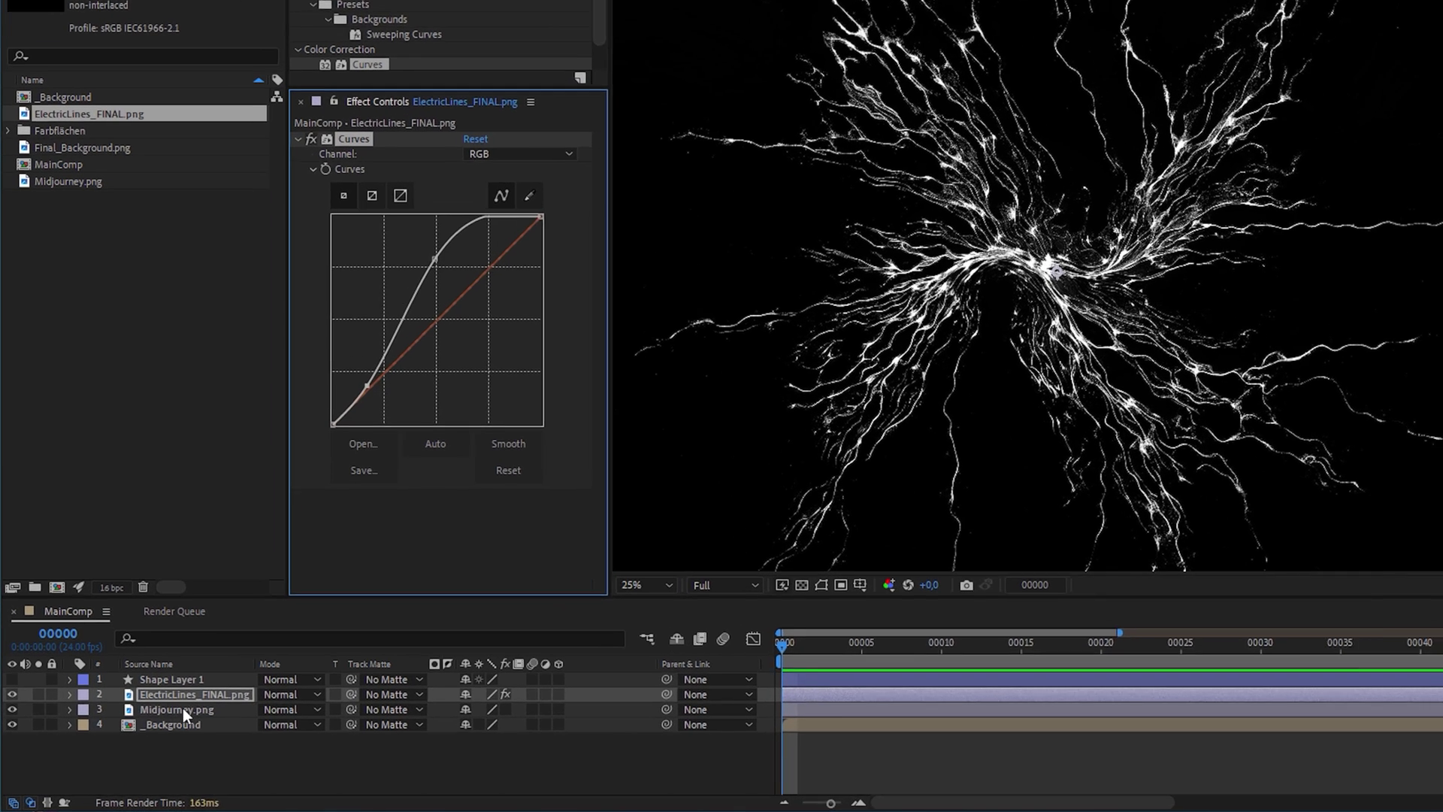
Use ElectricLines_FINAL.png as a luma track matte for the Midjourney.png layer and solo Midjourney.png
{"action": "left_click", "coordinate": [149, 725]}
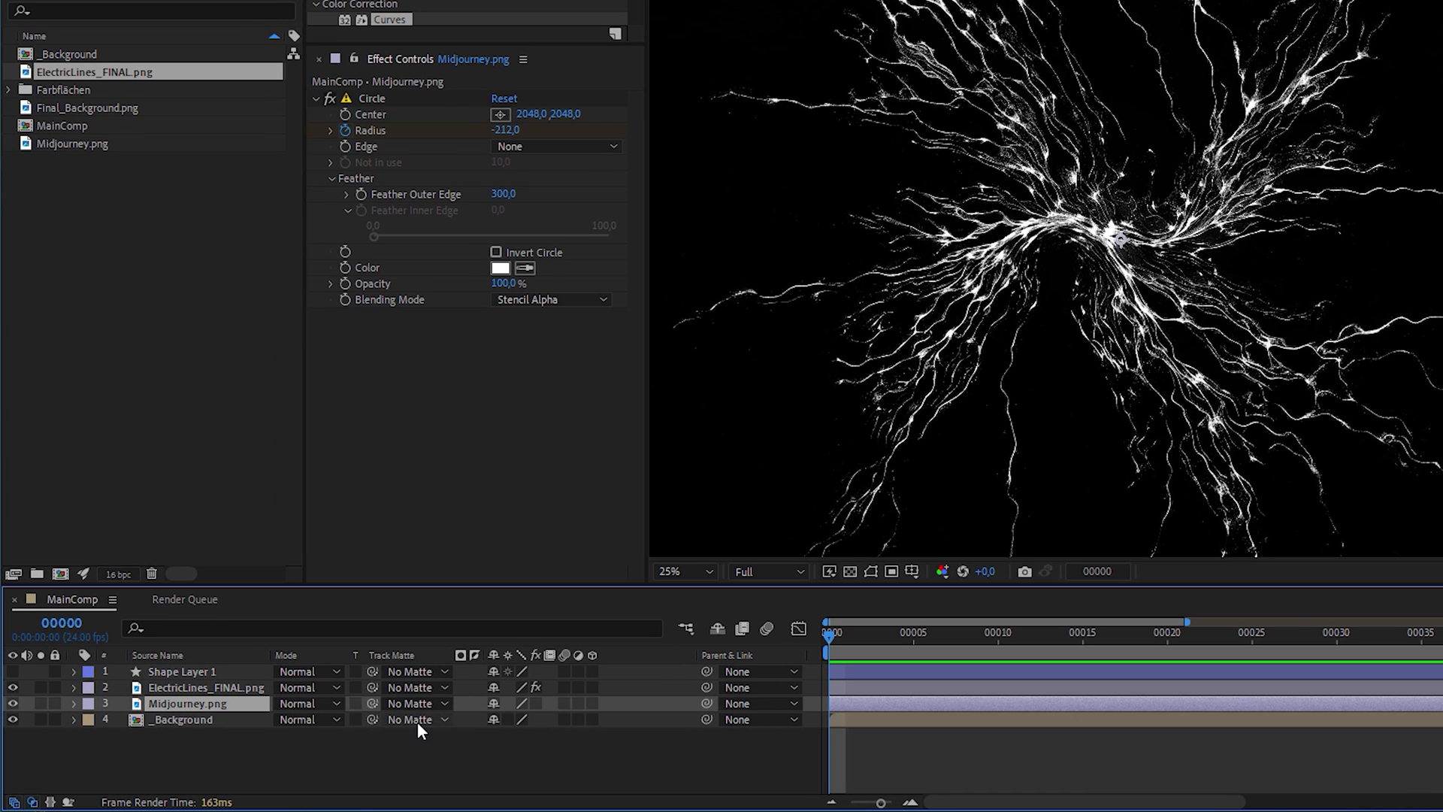
{"action": "left_click_drag", "start_coordinate": [239, 700], "coordinate": [218, 686]}
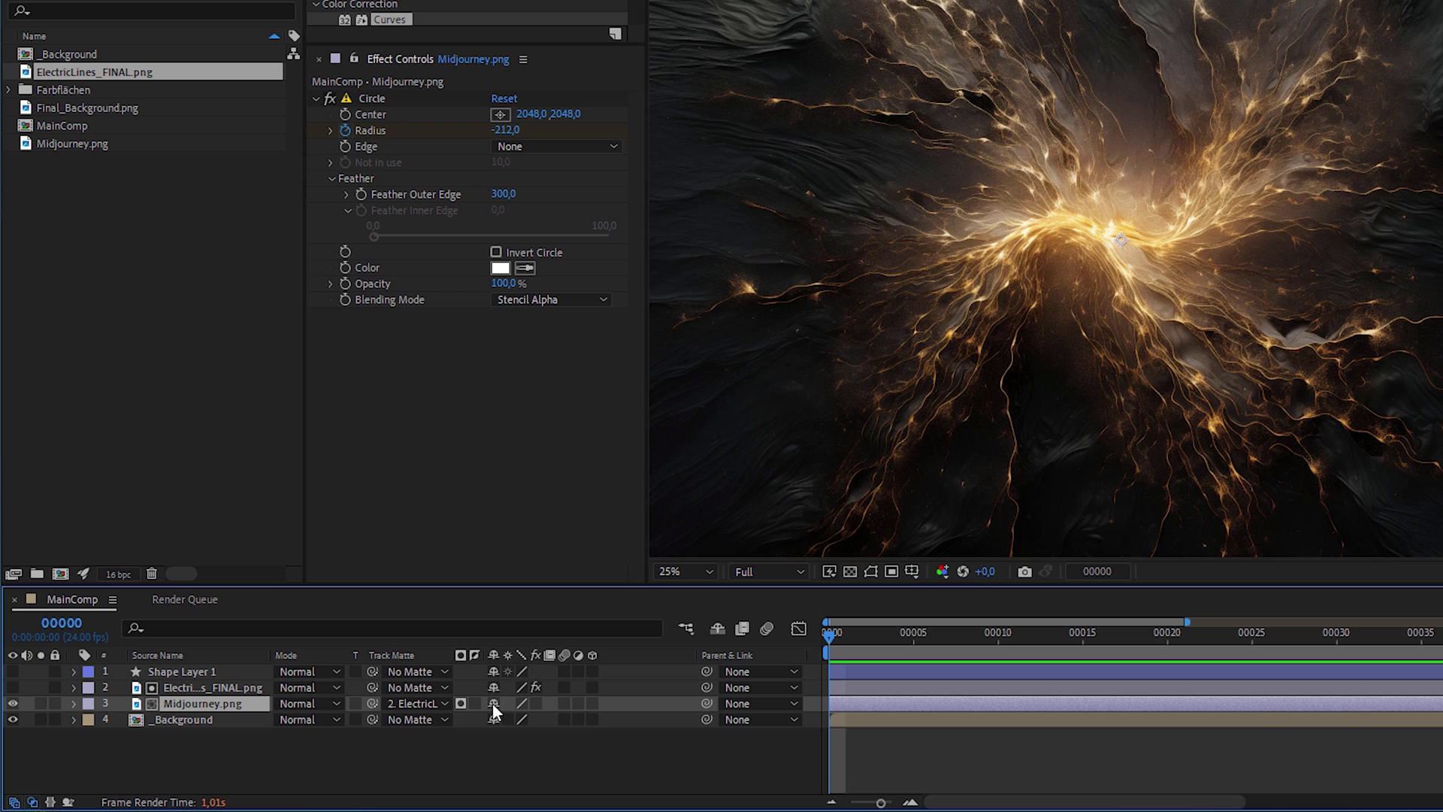
{"action": "left_click", "coordinate": [462, 703]}
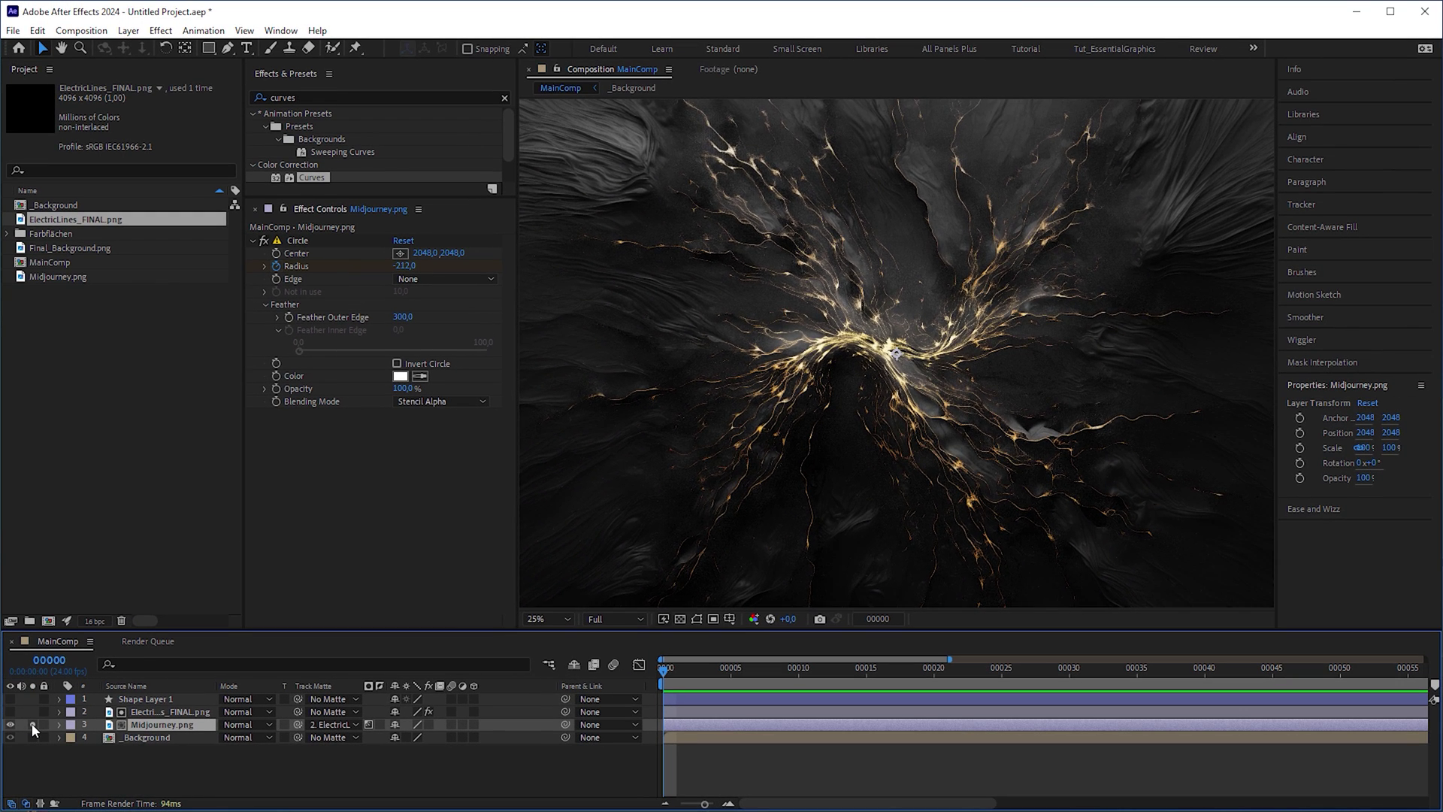
{"action": "left_click", "coordinate": [33, 725]}
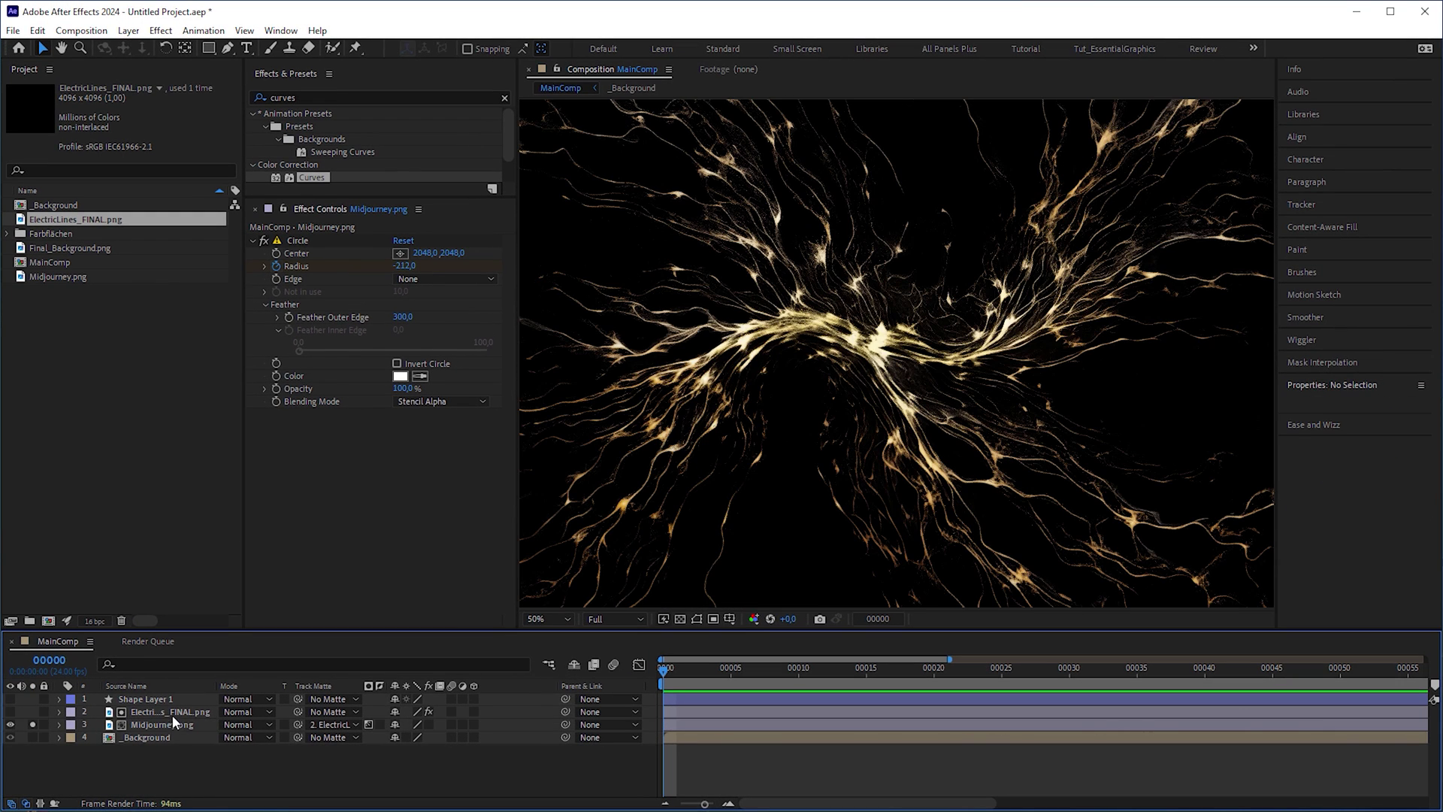
Pre-compose the ElectricLines_FINAL.png and Midjourney.png layers into a new composition named _ElectricLines
{"action": "left_click", "coordinate": [172, 712]}
{"action": "left_click", "coordinate": [182, 725], "text": "shift"}
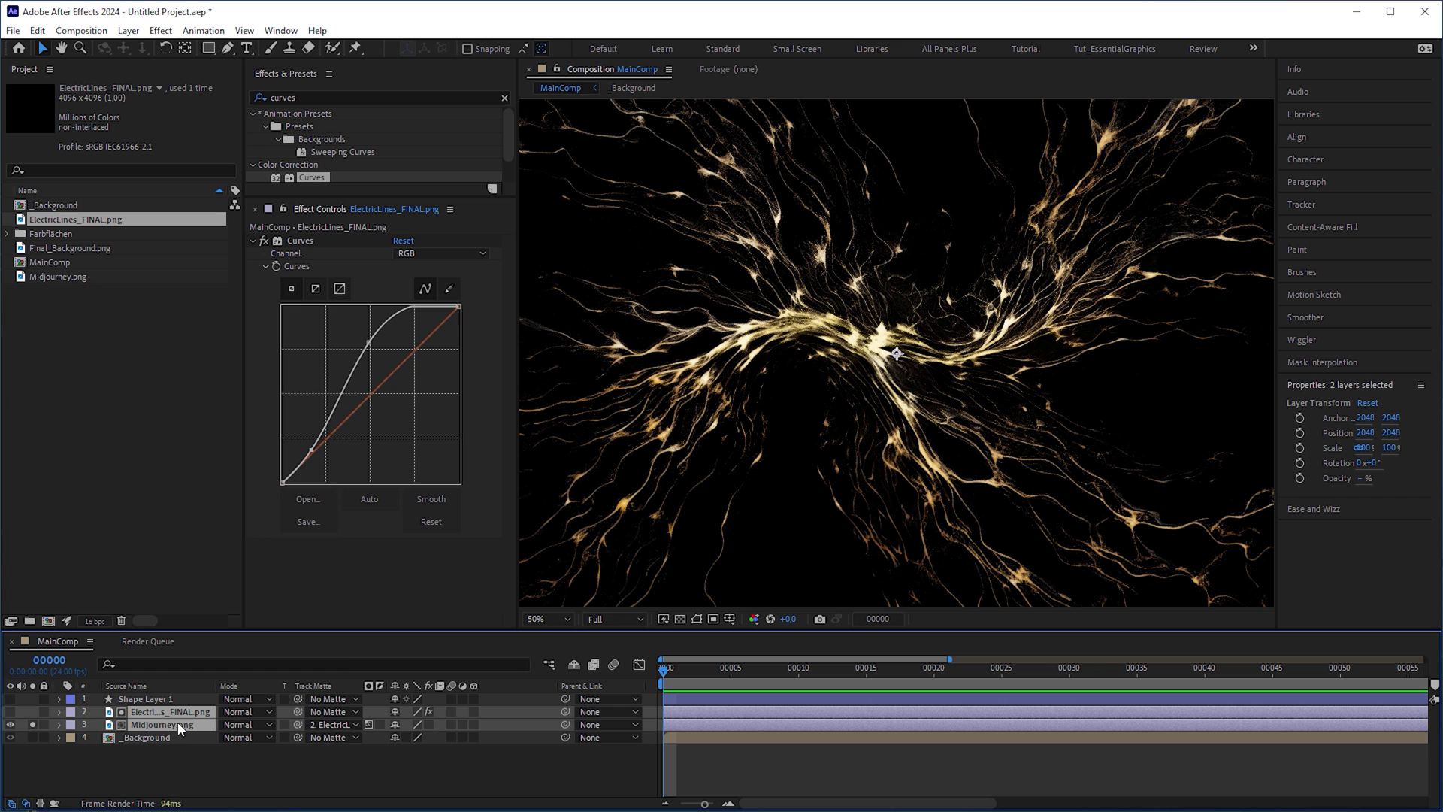
{"action": "right_click", "coordinate": [179, 727]}
{"action": "left_click", "coordinate": [310, 622]}
{"action": "key", "text": "BackSpace"}
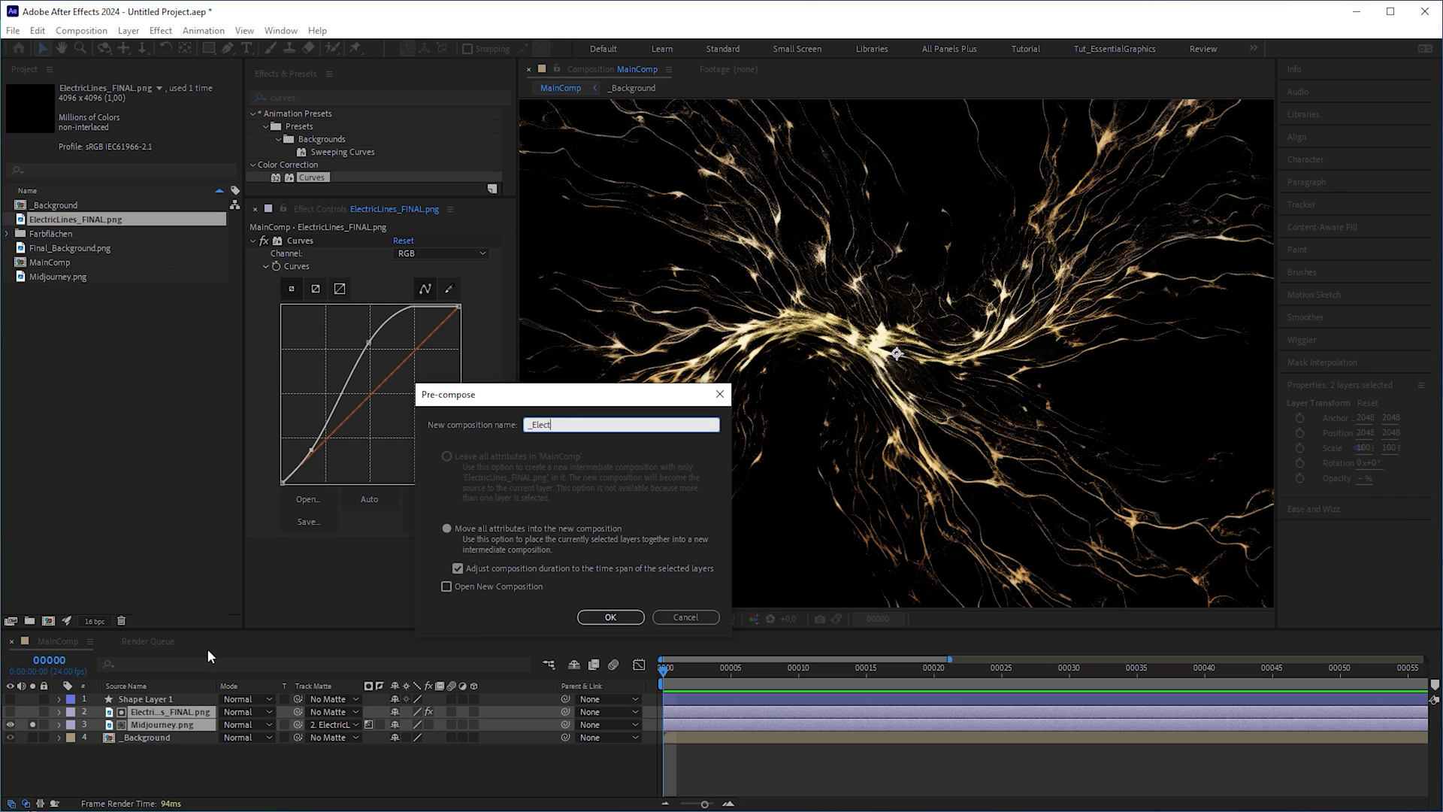
{"action": "type", "text": "_ElectricLines"}
{"action": "key", "text": "Return"}
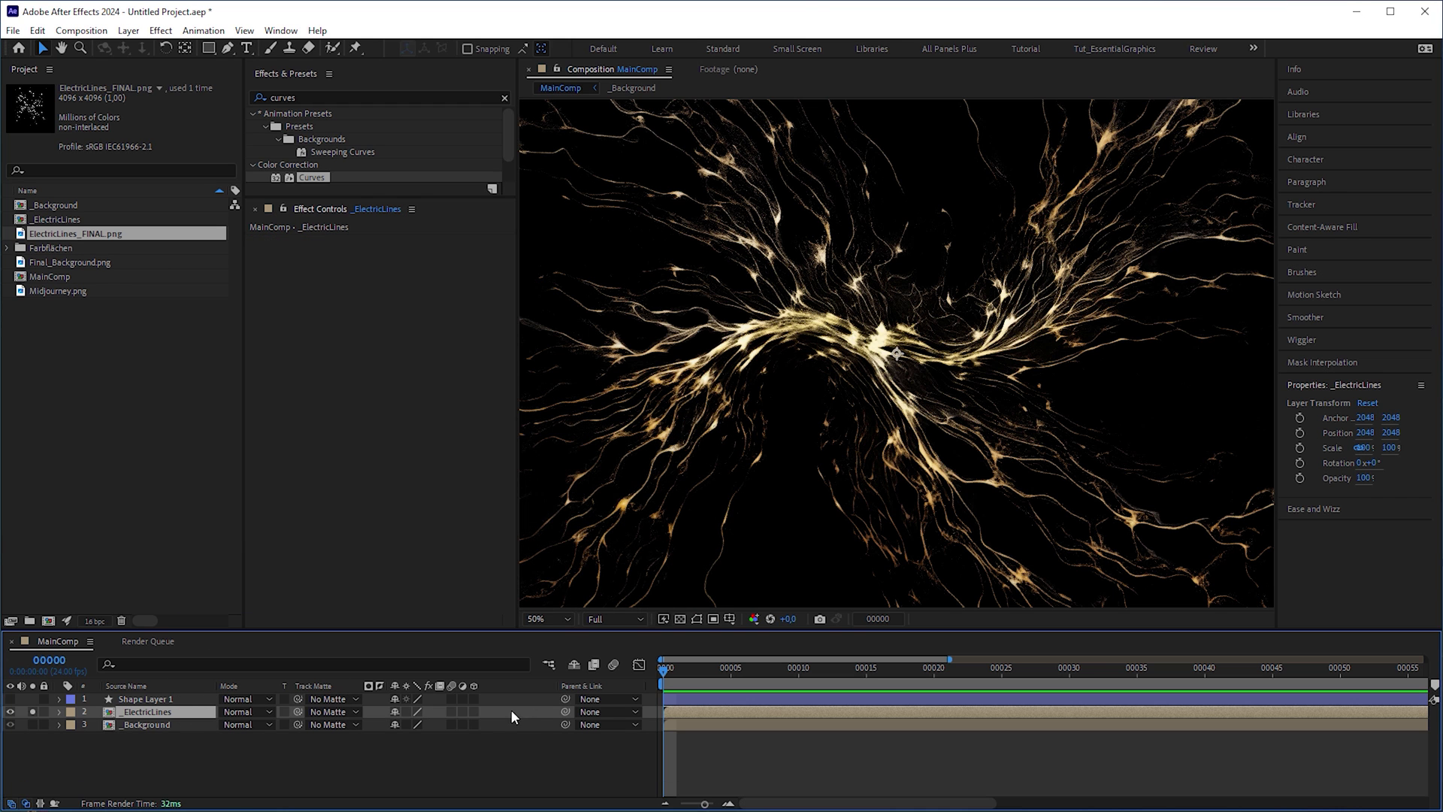
Set Shape Layer 1 as the track matte of the _ElectricLines layer
{"action": "key", "text": "comma"}
{"action": "left_click_drag", "start_coordinate": [297, 711], "coordinate": [166, 700]}
{"action": "left_click", "coordinate": [166, 699]}
Keyframe the End of Trim Paths 1 on Shape Layer 1 from 0% at frame 0 to fully drawn lines at frame 120
{"action": "left_click", "coordinate": [59, 699]}
{"action": "left_click", "coordinate": [73, 712]}
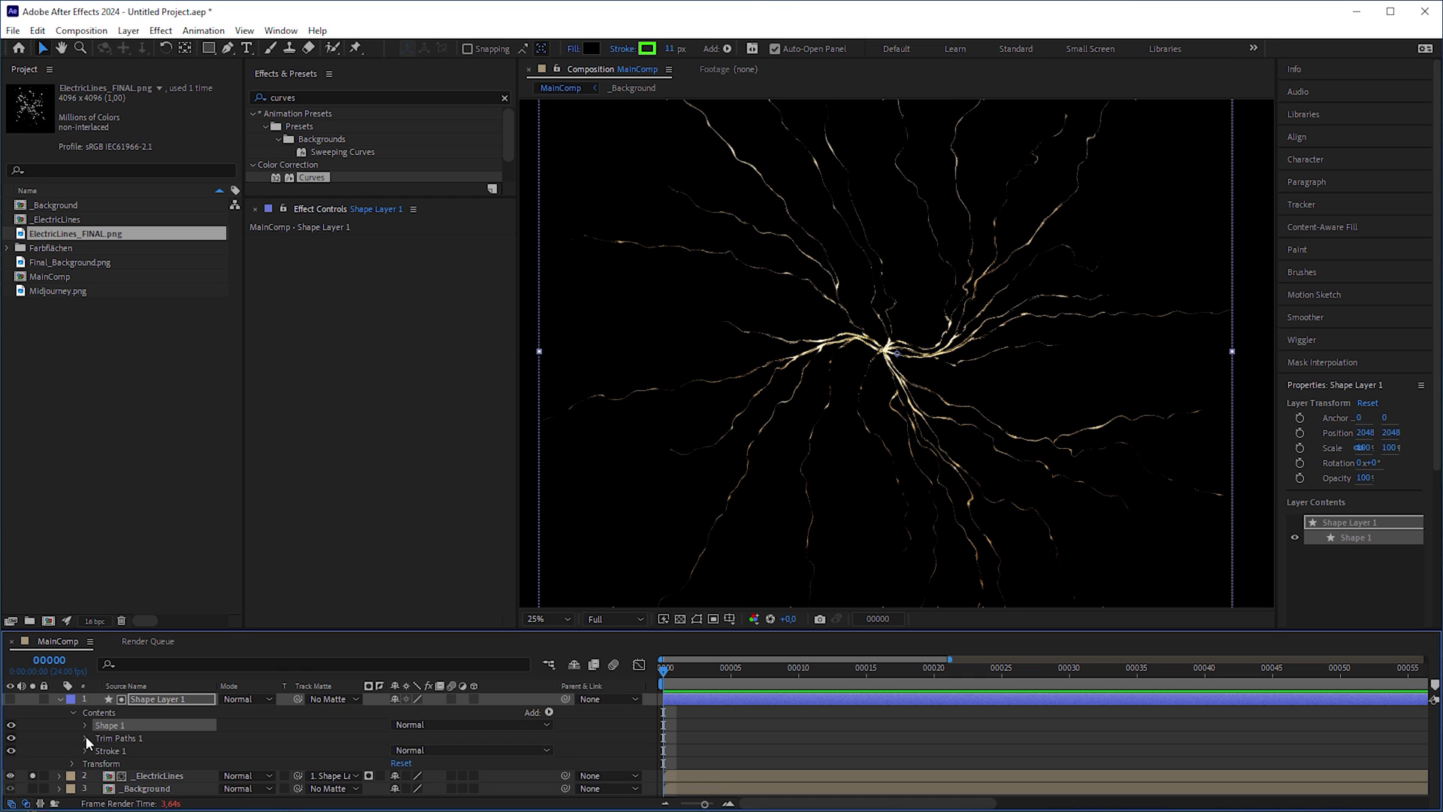
{"action": "left_click", "coordinate": [86, 738]}
{"action": "left_click_drag", "start_coordinate": [400, 763], "coordinate": [54, 796]}
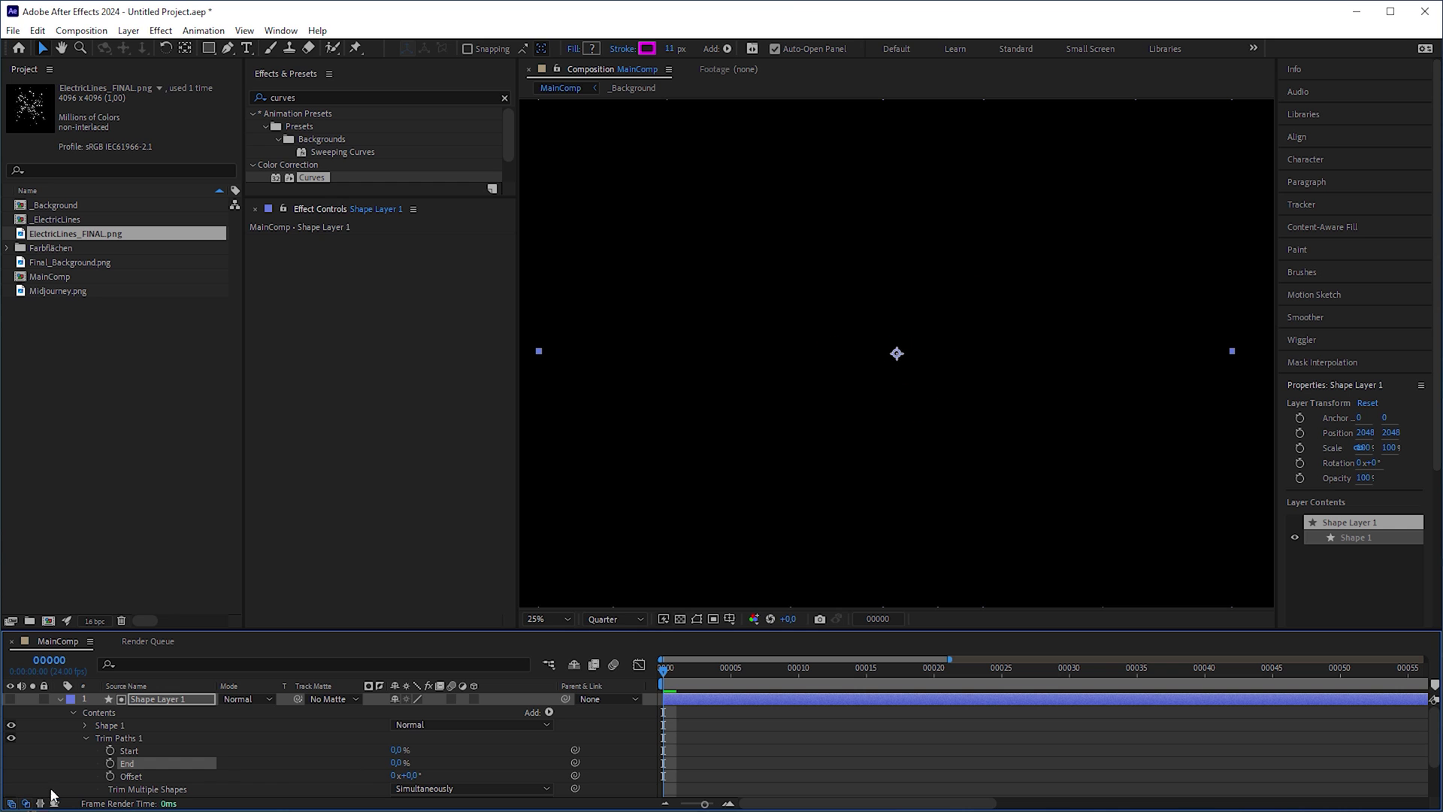
{"action": "left_click_drag", "start_coordinate": [949, 660], "coordinate": [1423, 658]}
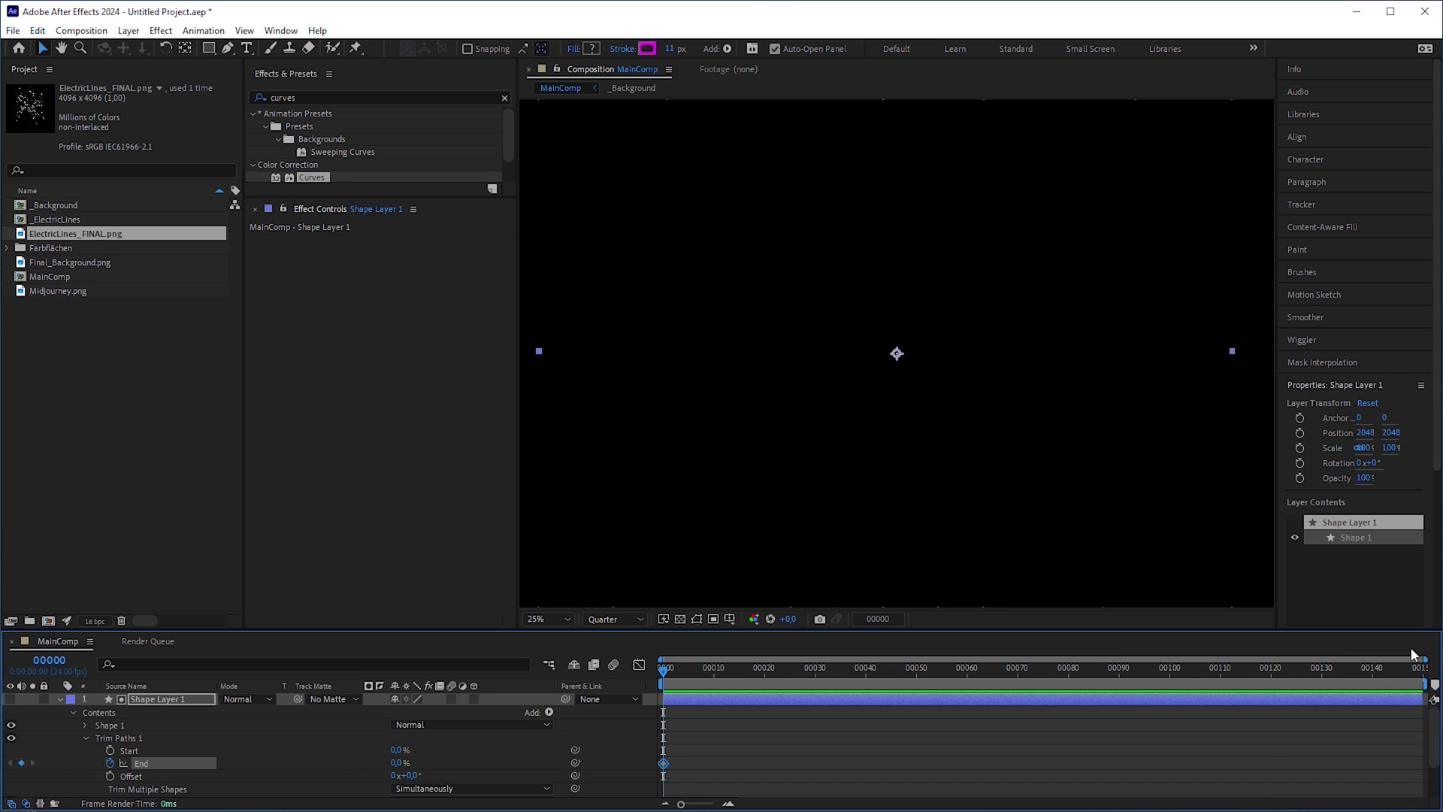
{"action": "left_click", "coordinate": [1271, 669]}
{"action": "left_click_drag", "start_coordinate": [399, 763], "coordinate": [496, 763]}
{"action": "left_click_drag", "start_coordinate": [965, 669], "coordinate": [750, 682]}
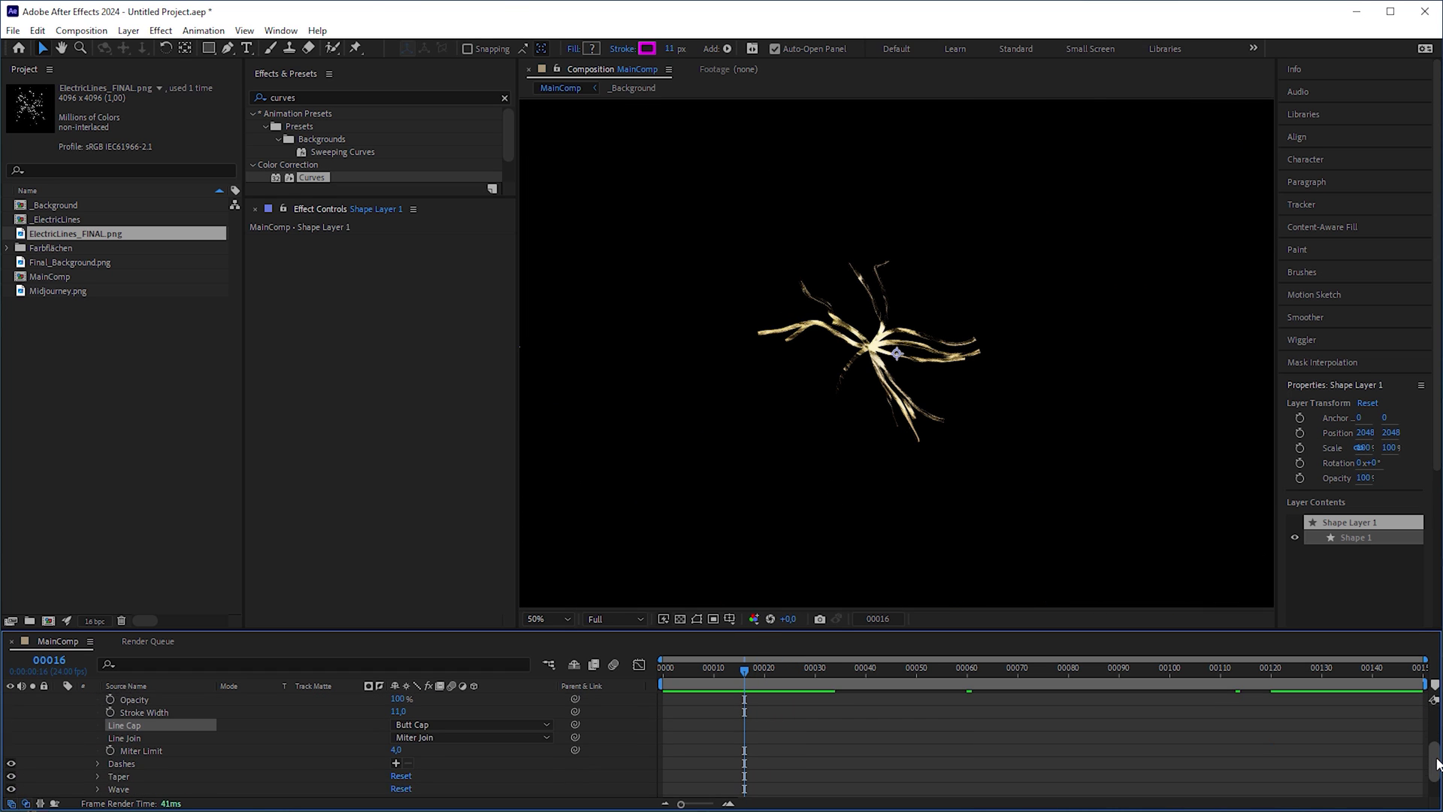
Try tapering Shape Layer 1's stroke with a Start Length of 53% and an End Length of 40%, and scrub the animation
{"action": "scroll", "coordinate": [180, 733], "scroll_direction": "down", "scroll_amount": 1}
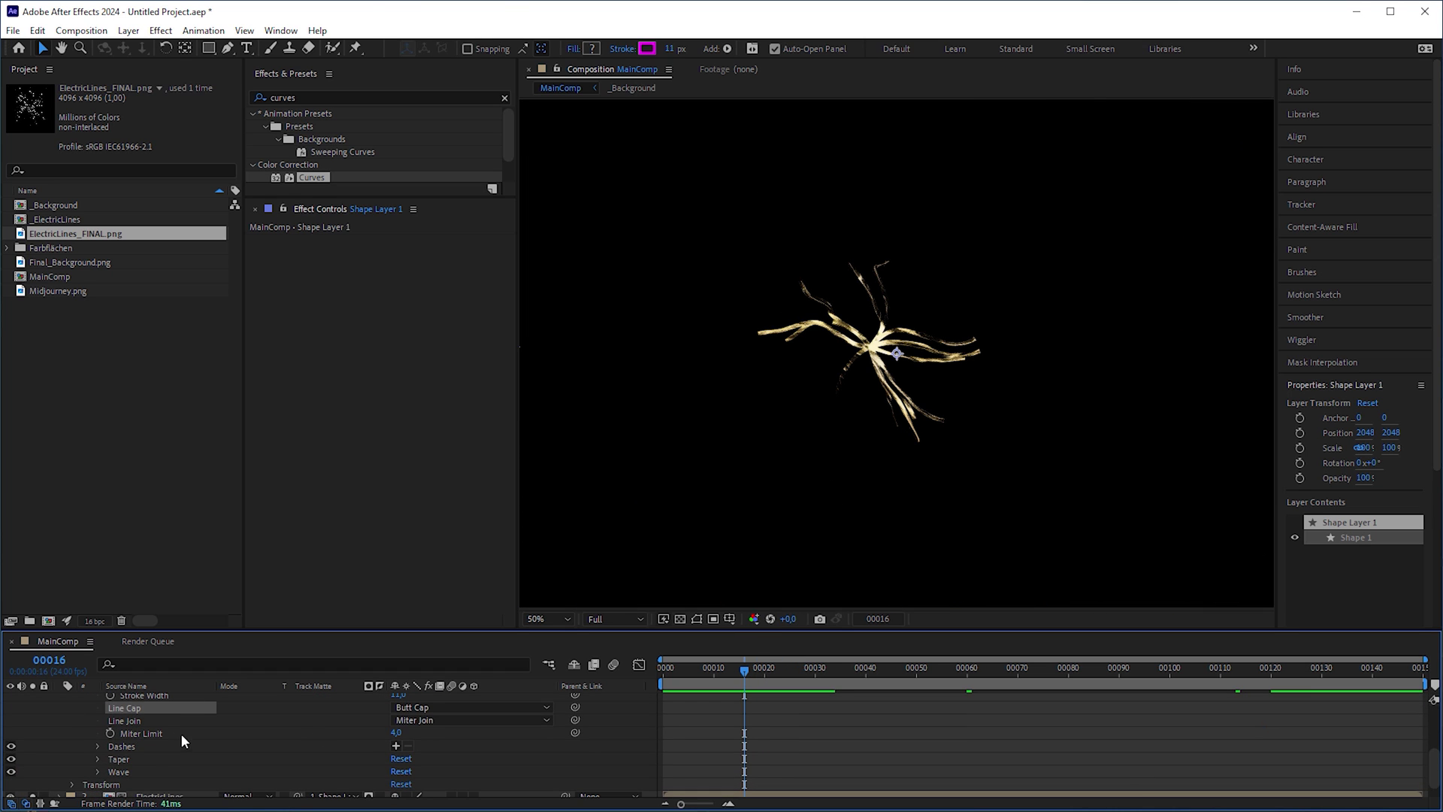
{"action": "left_click_drag", "start_coordinate": [410, 725], "coordinate": [794, 628]}
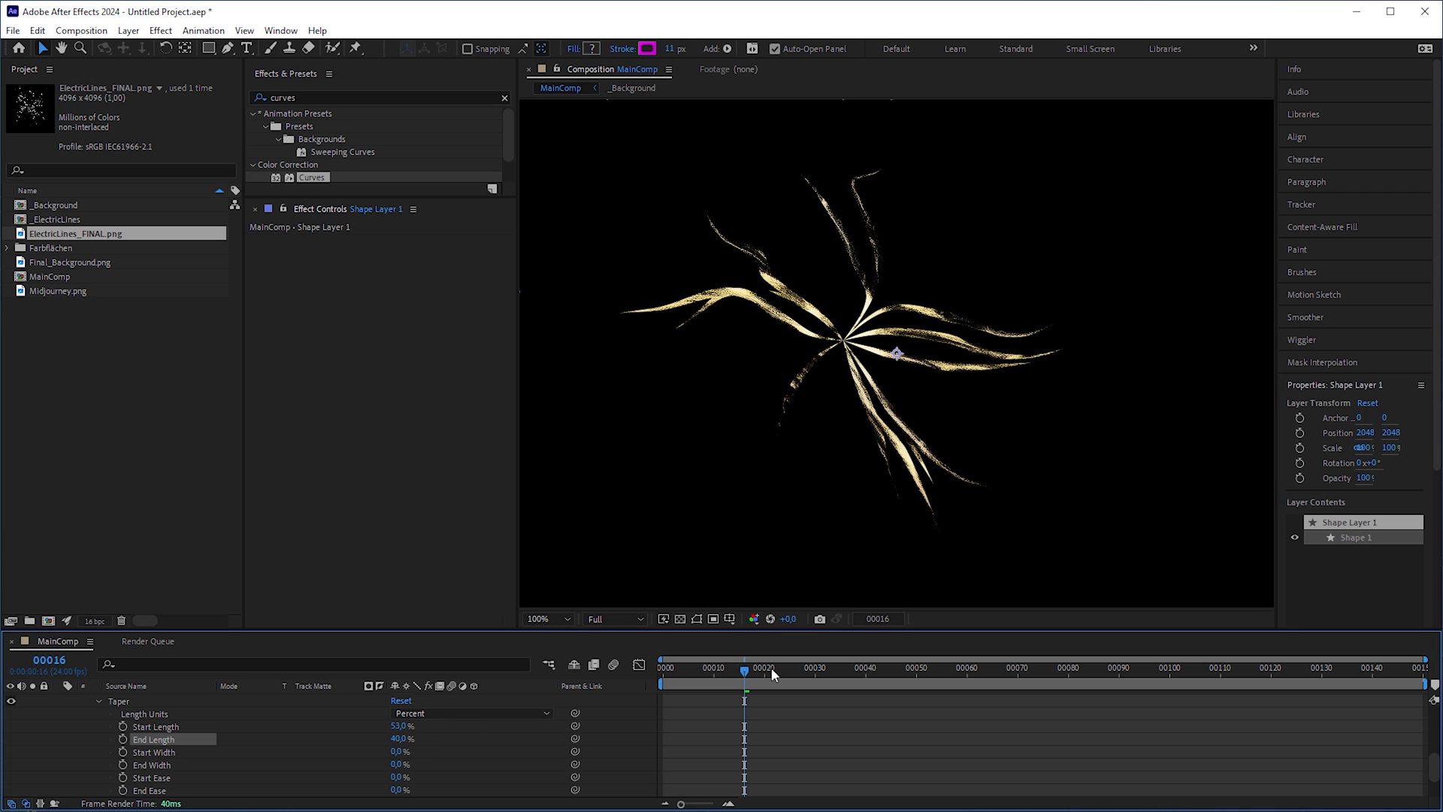
{"action": "mouse_move", "coordinate": [772, 673]}
{"action": "left_mouse_down"}
{"action": "mouse_move", "coordinate": [663, 673]}
{"action": "mouse_move", "coordinate": [830, 674]}
{"action": "mouse_move", "coordinate": [670, 676]}
{"action": "left_mouse_up"}
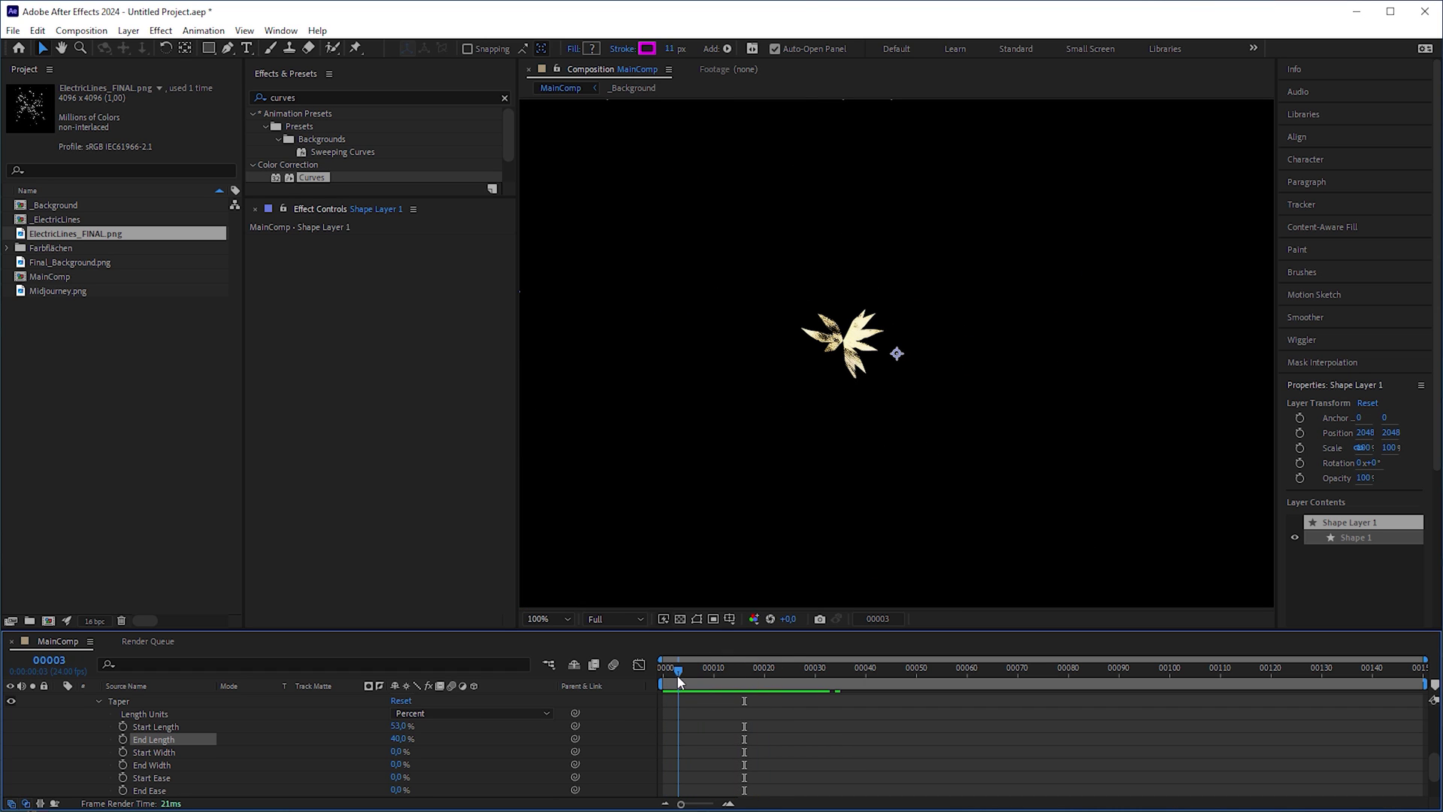
Switch the stroke's Taper length units to Pixels, set Start Length to about 71, adjust End Length and play back the line growth
{"action": "left_click", "coordinate": [463, 715]}
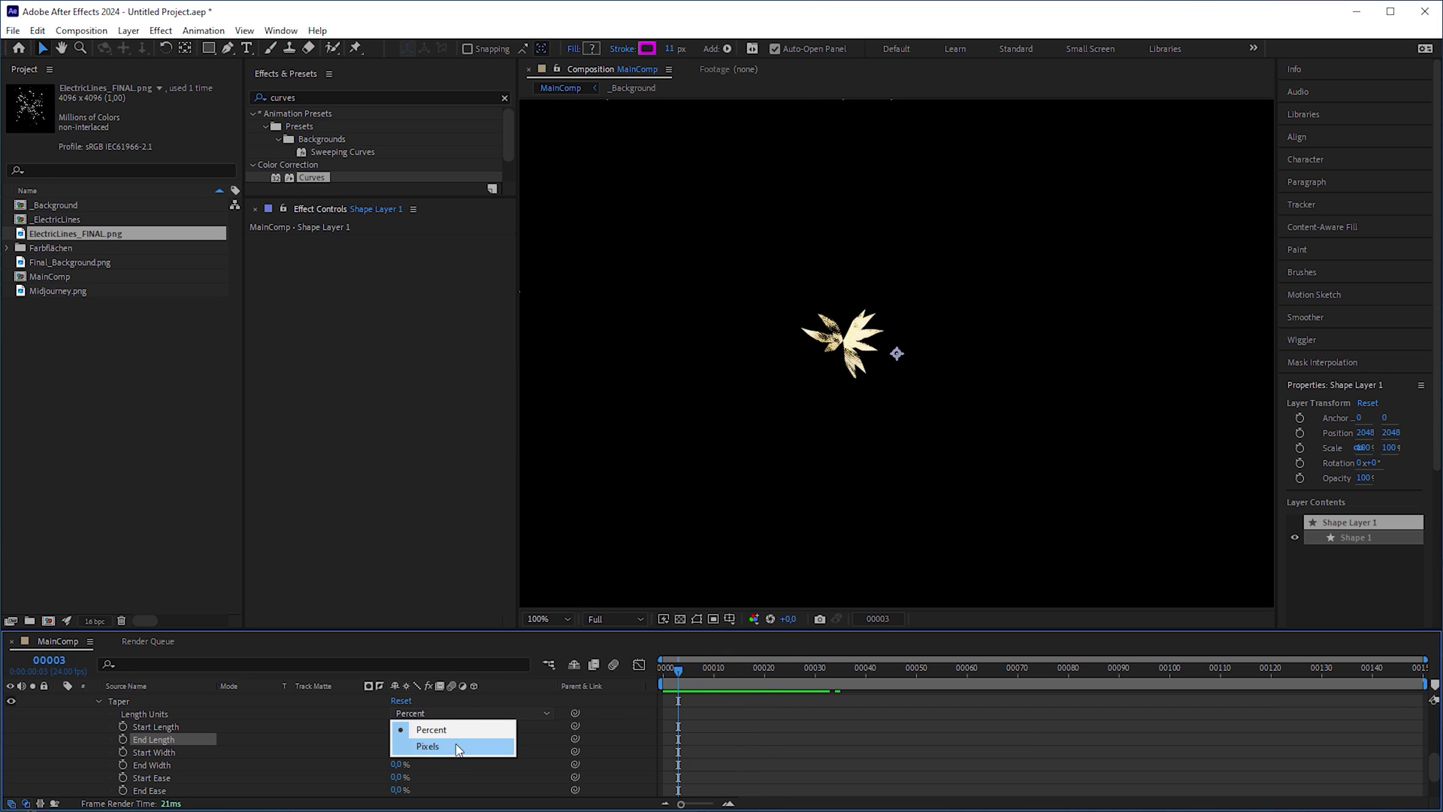
{"action": "left_click", "coordinate": [457, 748]}
{"action": "left_click_drag", "start_coordinate": [398, 727], "coordinate": [435, 720]}
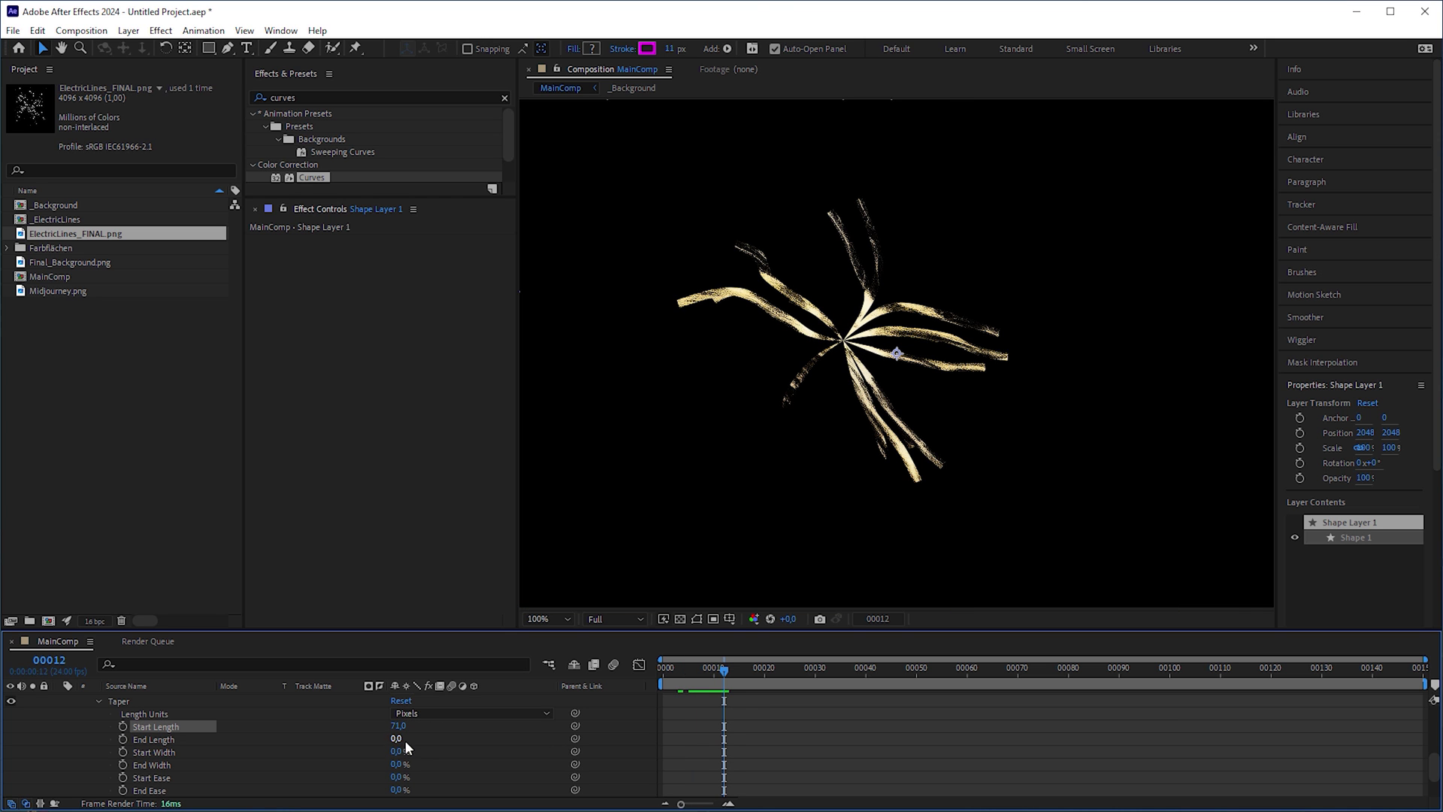
{"action": "left_click", "coordinate": [405, 740]}
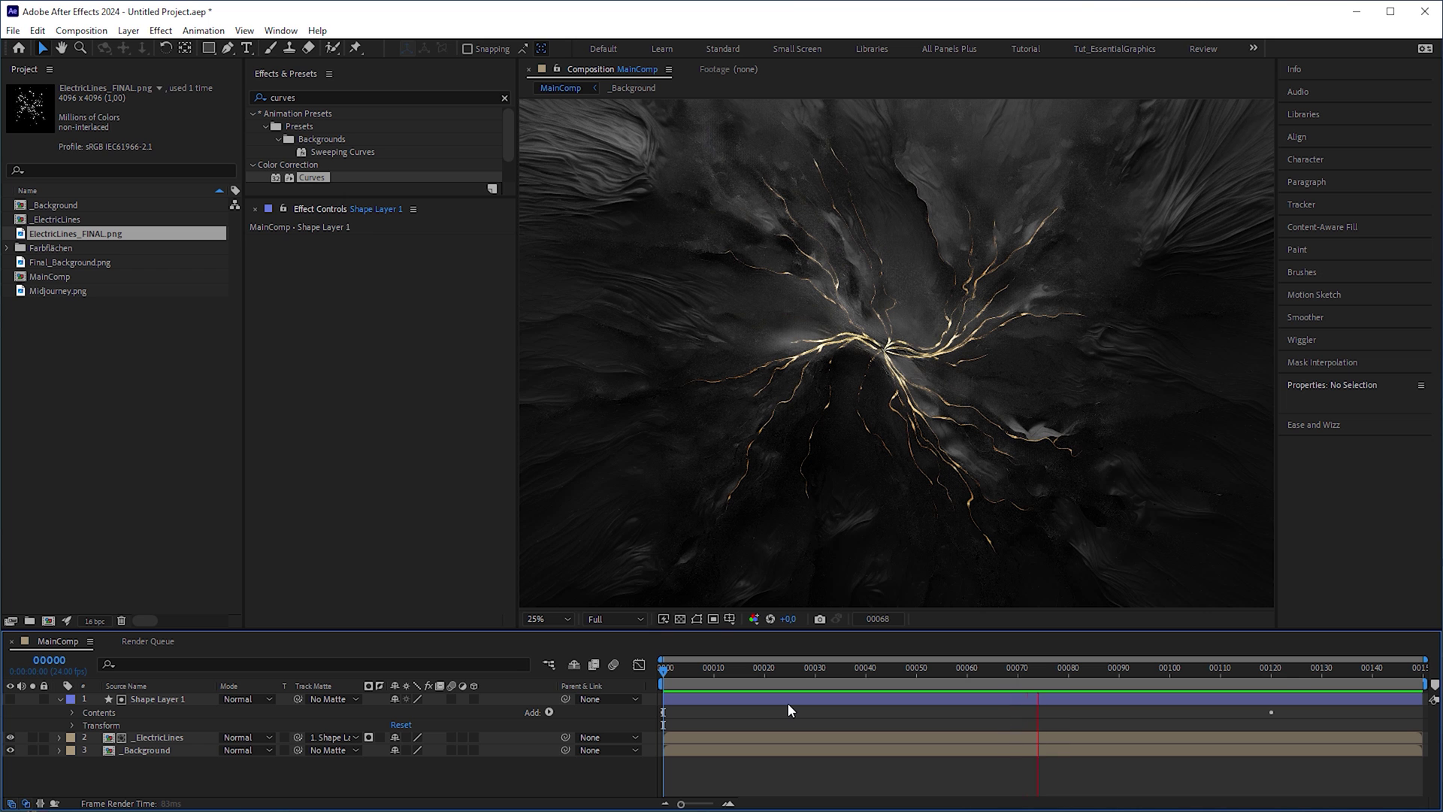
{"action": "key", "text": "space"}
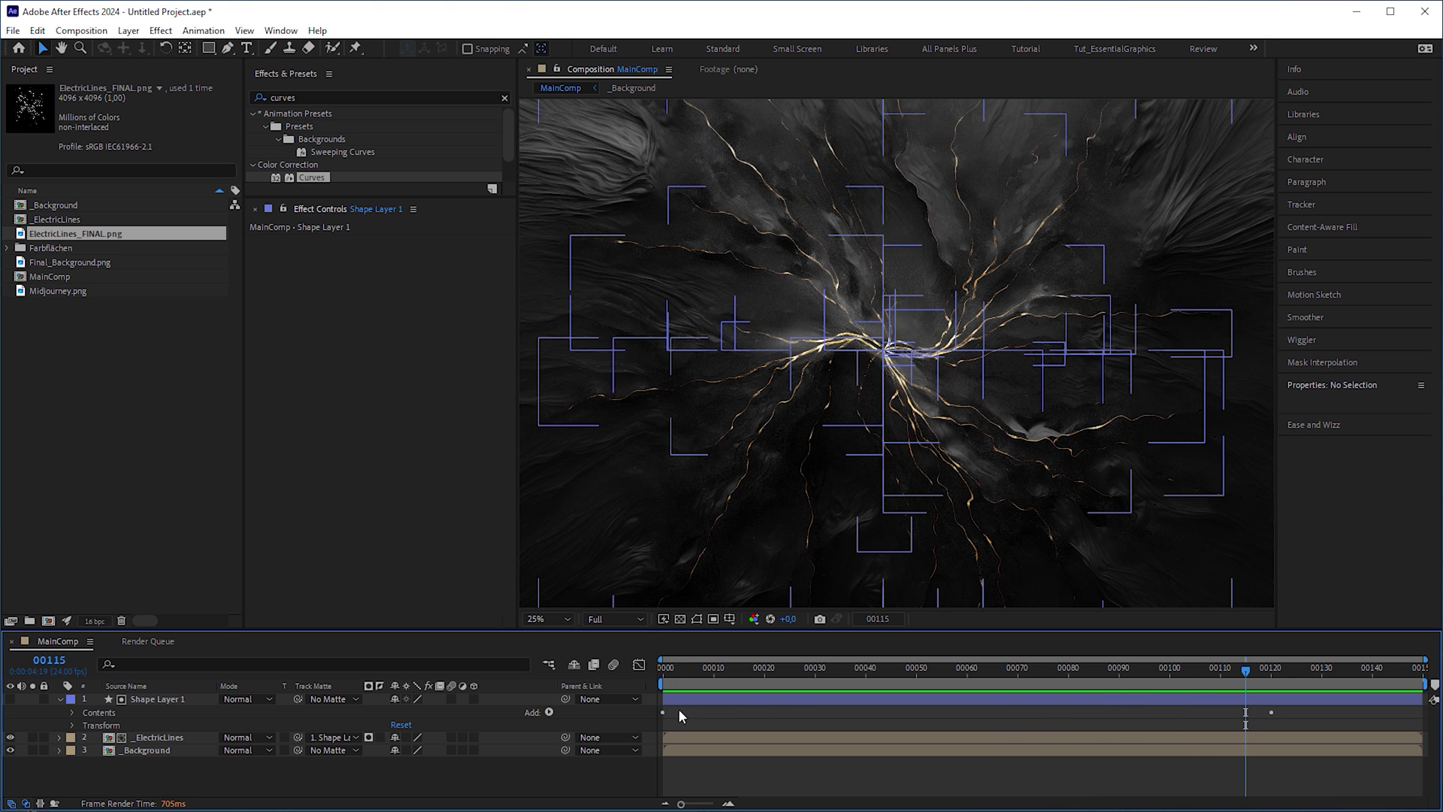
Duplicate the _ElectricLines layer, solo the lower copy and set its track matte to No Matte
{"action": "left_click", "coordinate": [706, 736]}
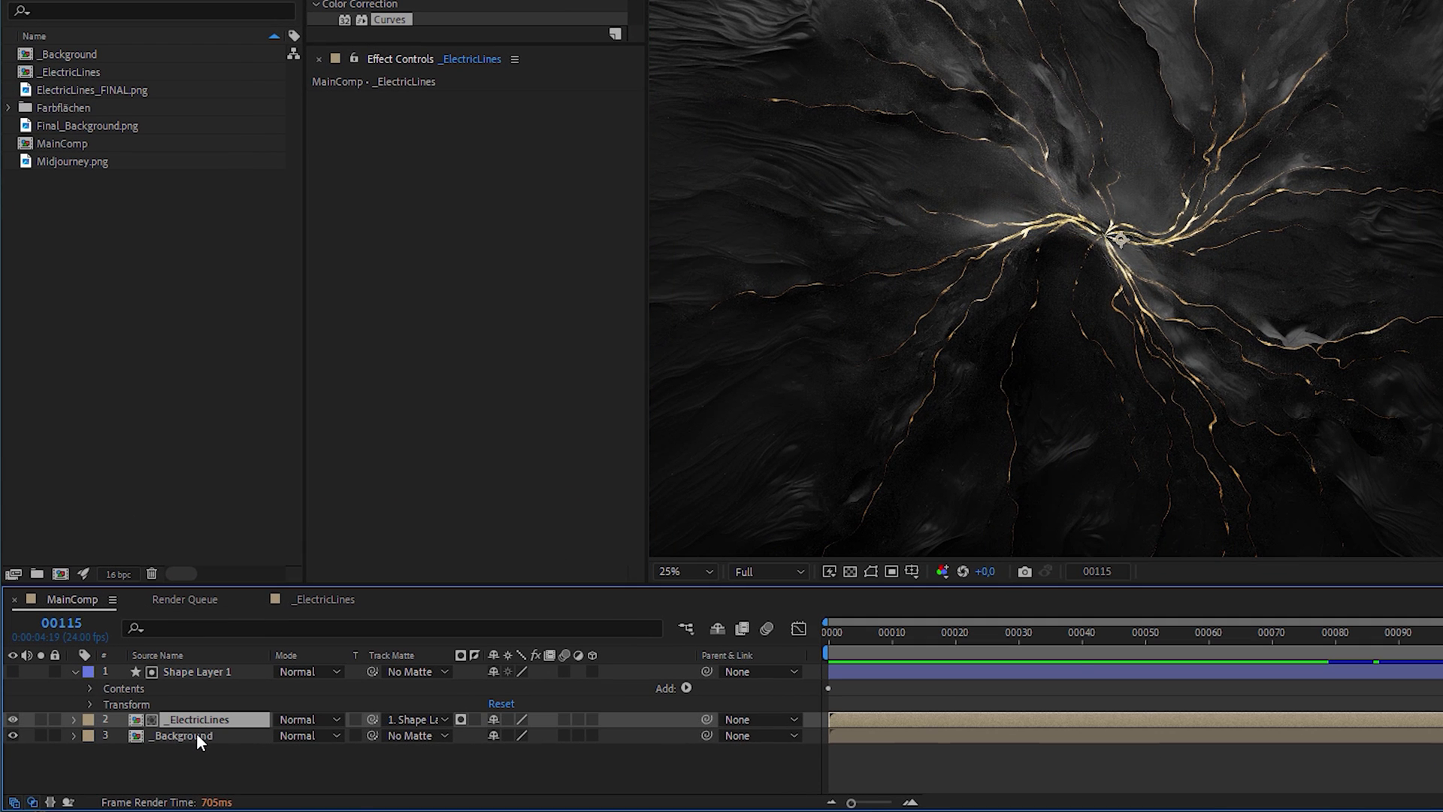
{"action": "key", "text": "ctrl+d"}
{"action": "left_click", "coordinate": [193, 734]}
{"action": "left_click", "coordinate": [42, 736]}
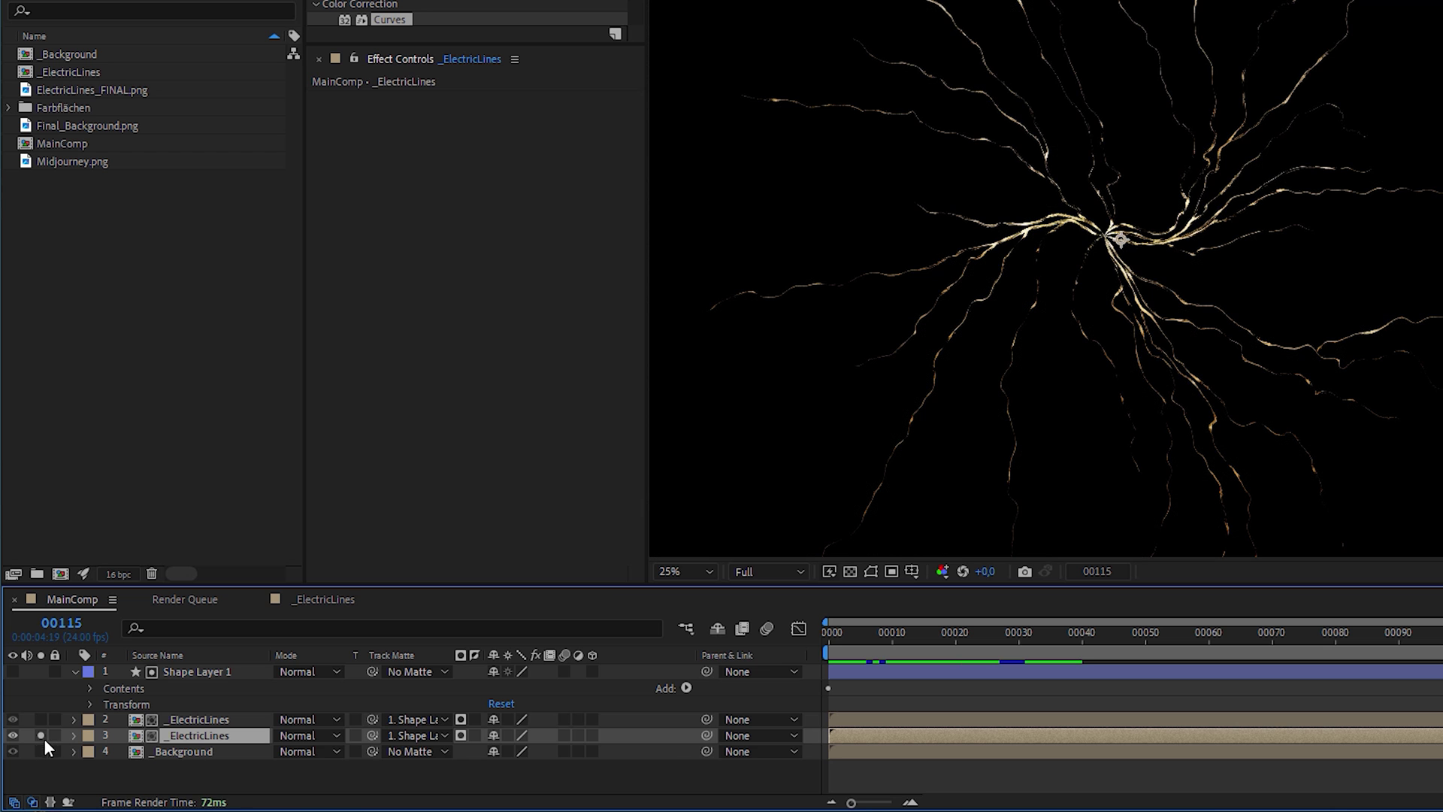
{"action": "left_click", "coordinate": [427, 735]}
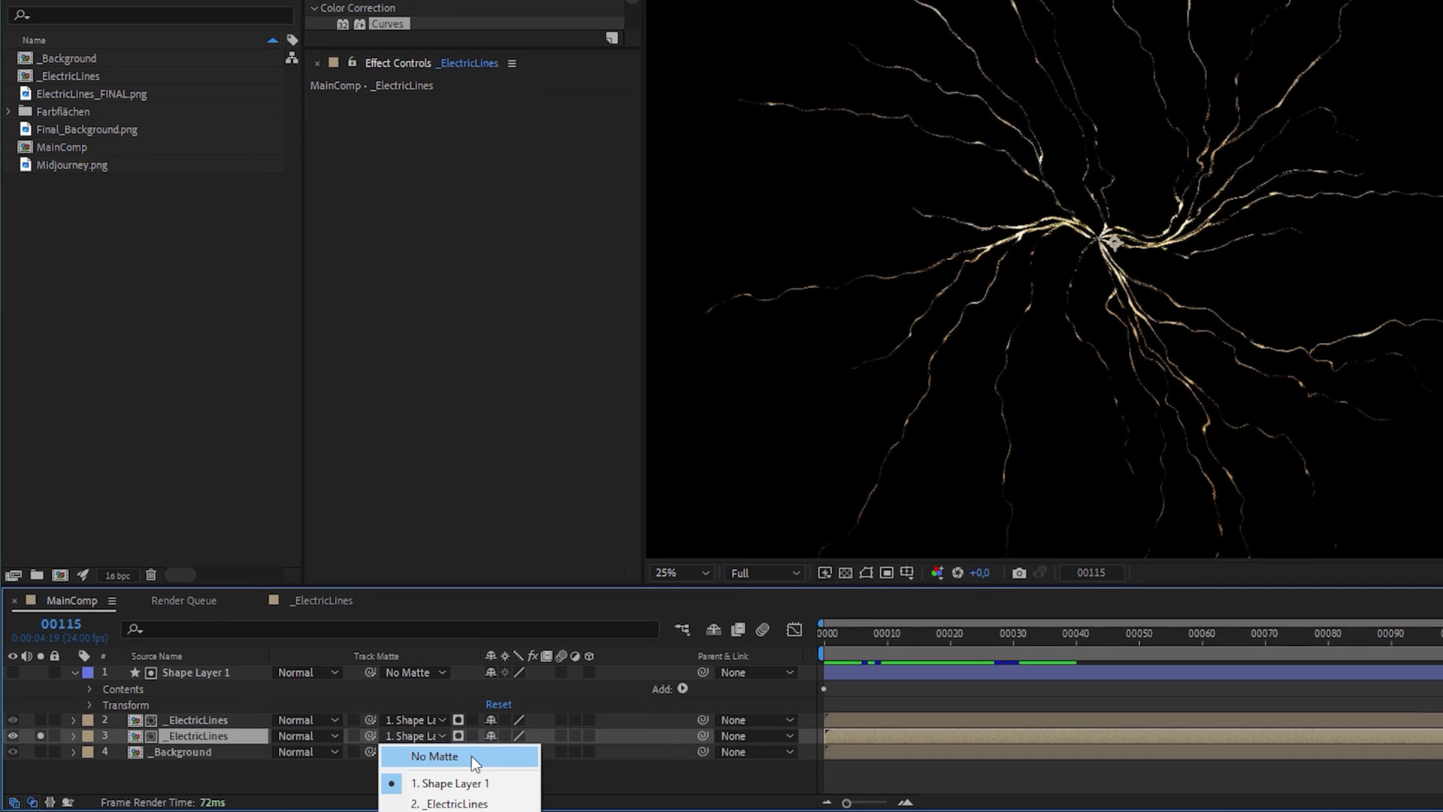
{"action": "left_click", "coordinate": [438, 751]}
Create a black solid above the lower _ElectricLines layer and paste onto it the Circle effect copied from Midjourney.png inside _ElectricLines
{"action": "key", "text": "ctrl+y"}
{"action": "left_click", "coordinate": [987, 673]}
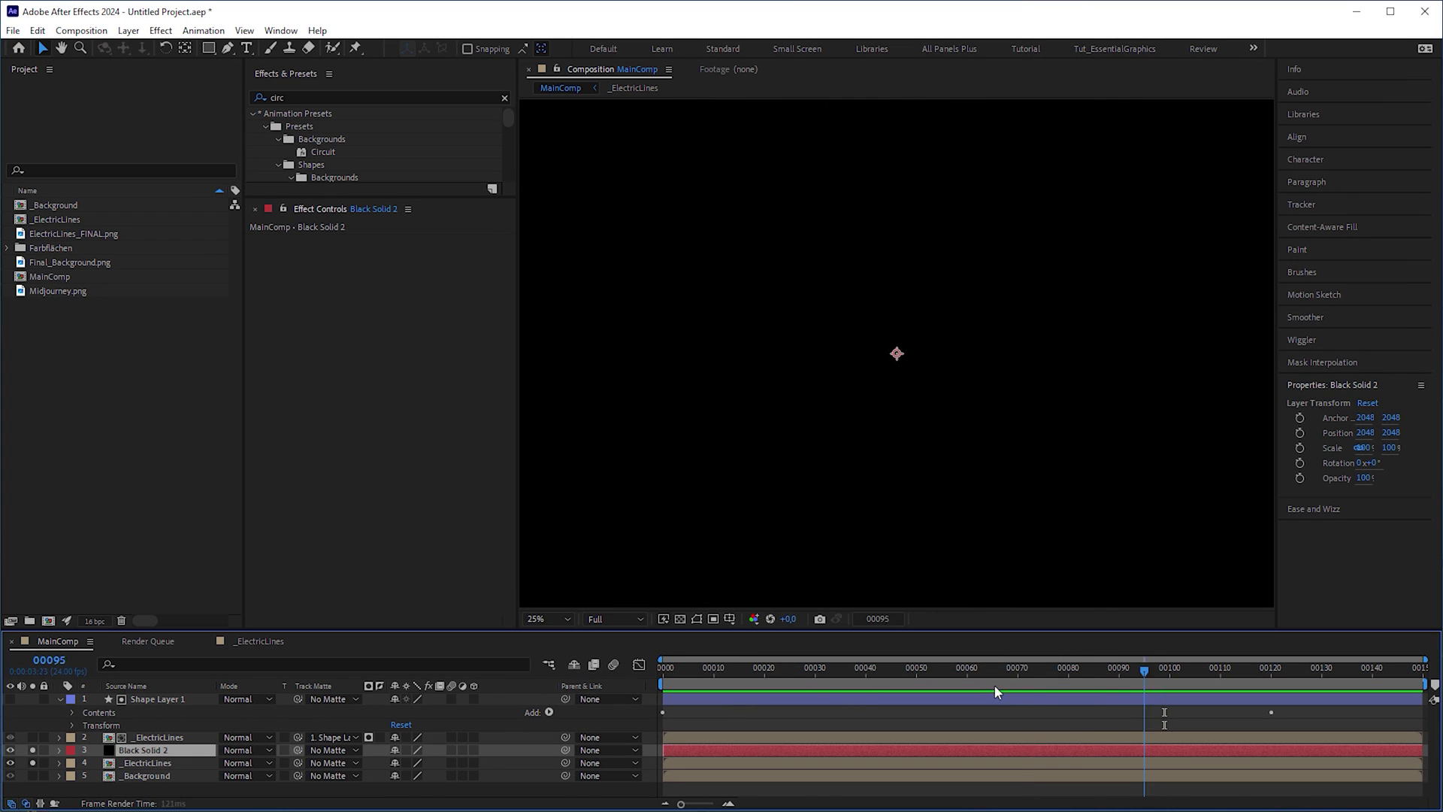
{"action": "double_click", "coordinate": [165, 762]}
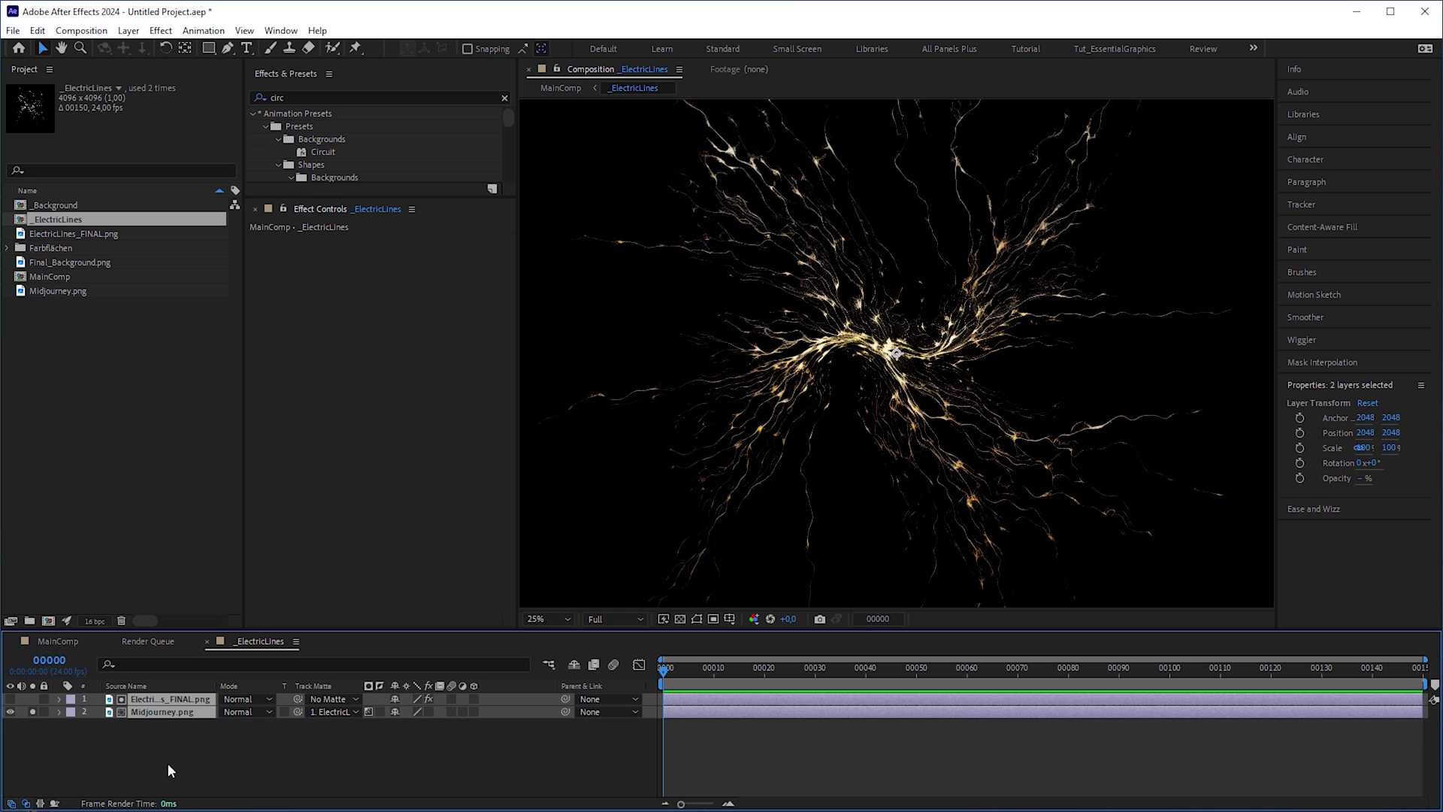
{"action": "left_click", "coordinate": [161, 711]}
{"action": "key", "text": "e"}
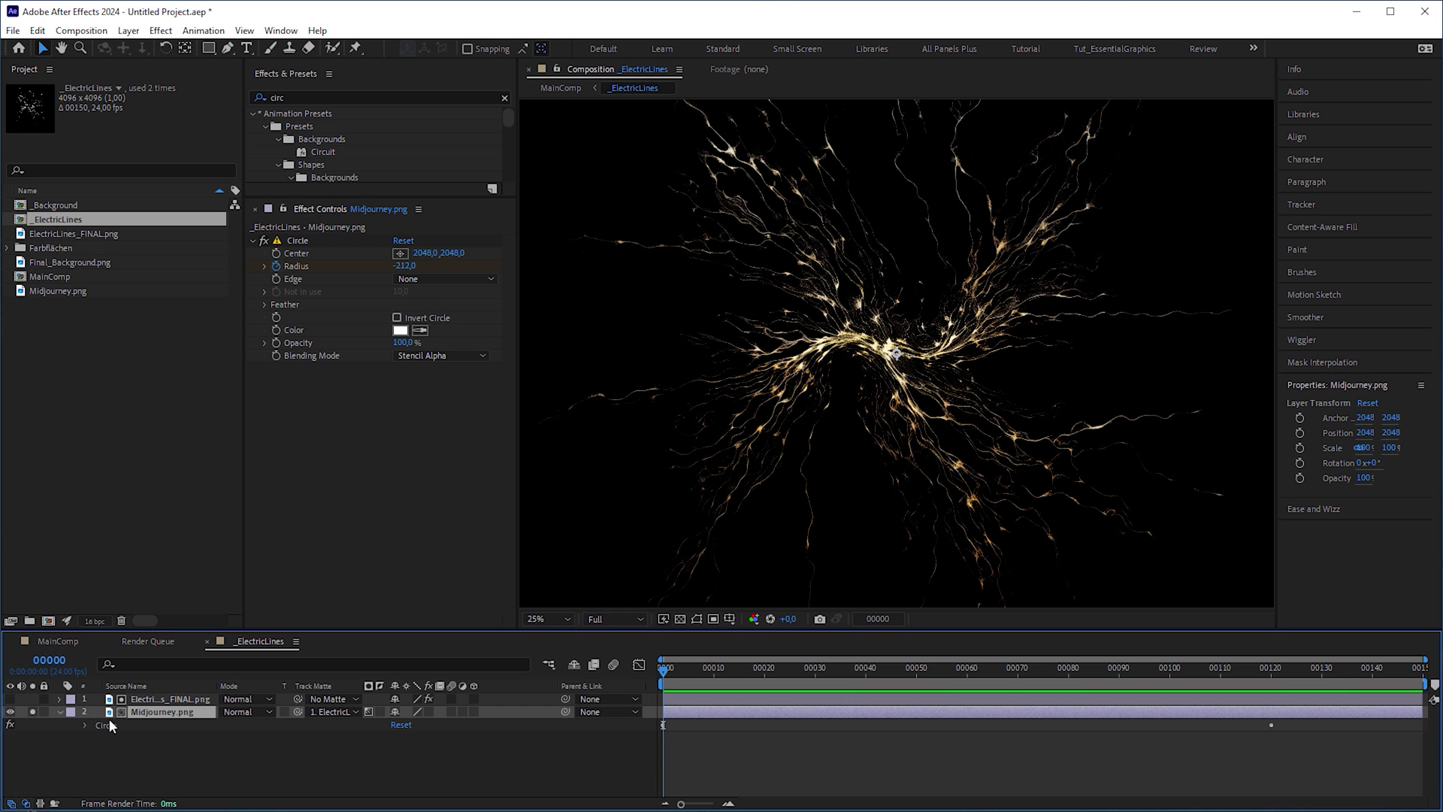
{"action": "left_click", "coordinate": [106, 726]}
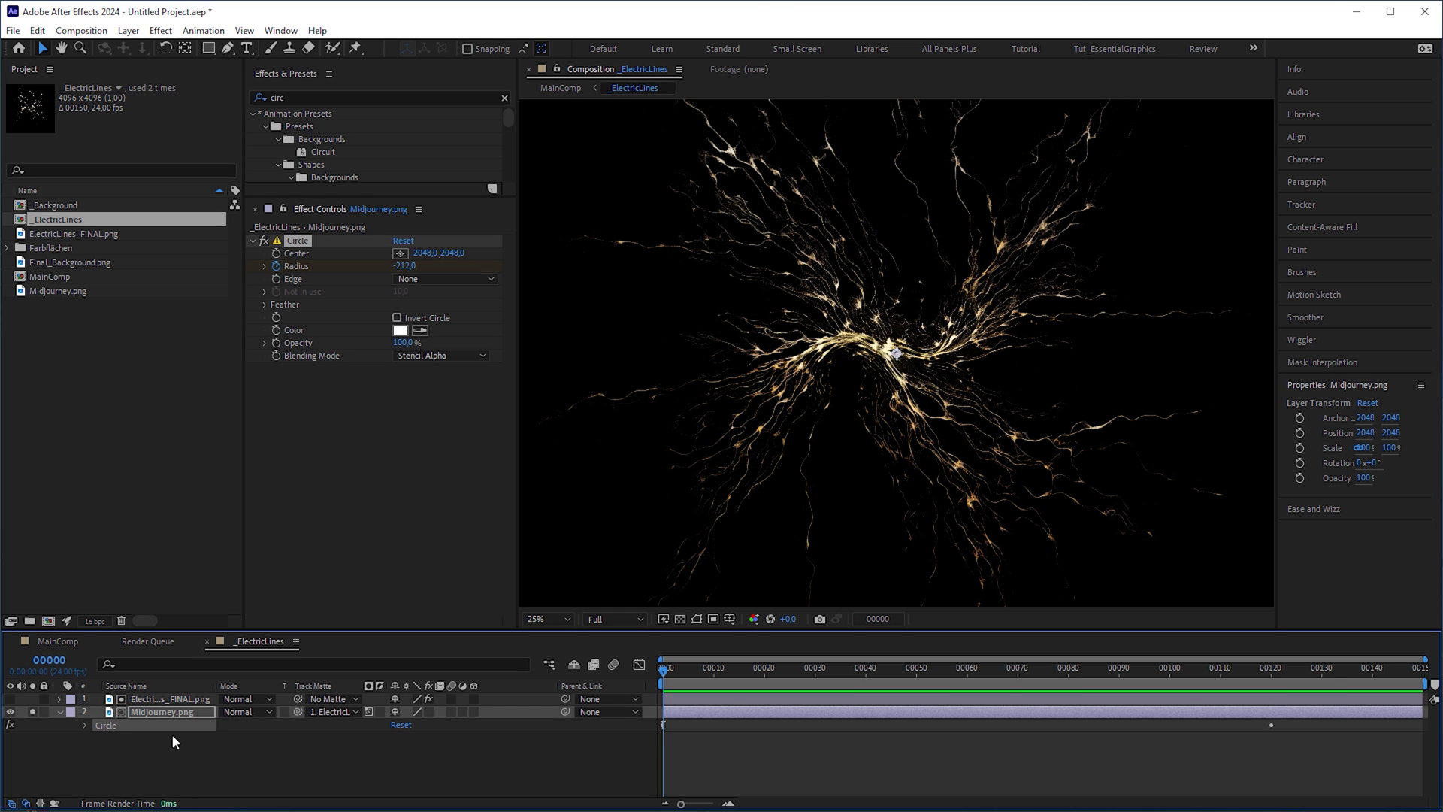
{"action": "left_click", "coordinate": [571, 90]}
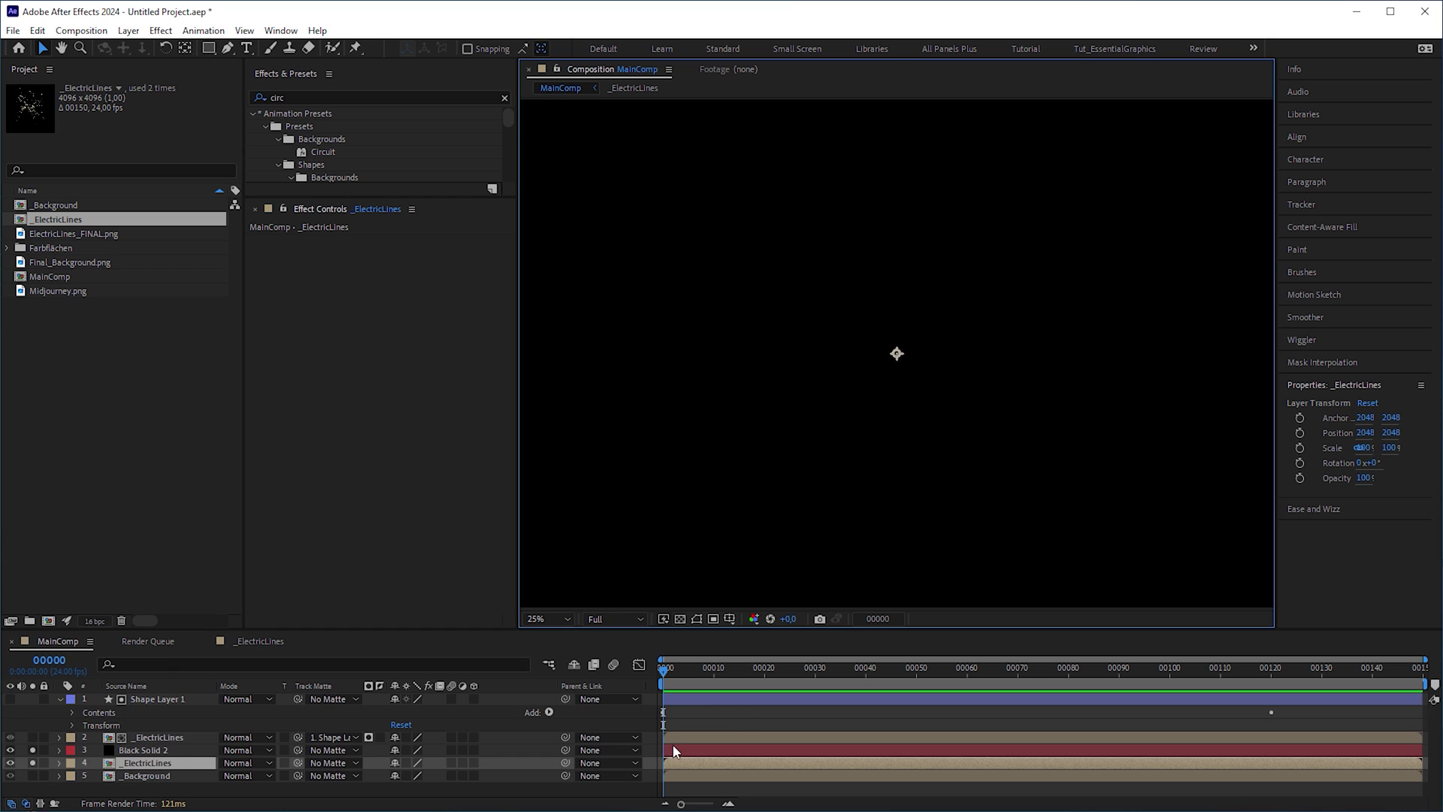
{"action": "left_click", "coordinate": [672, 751]}
{"action": "key", "text": "ctrl+v"}
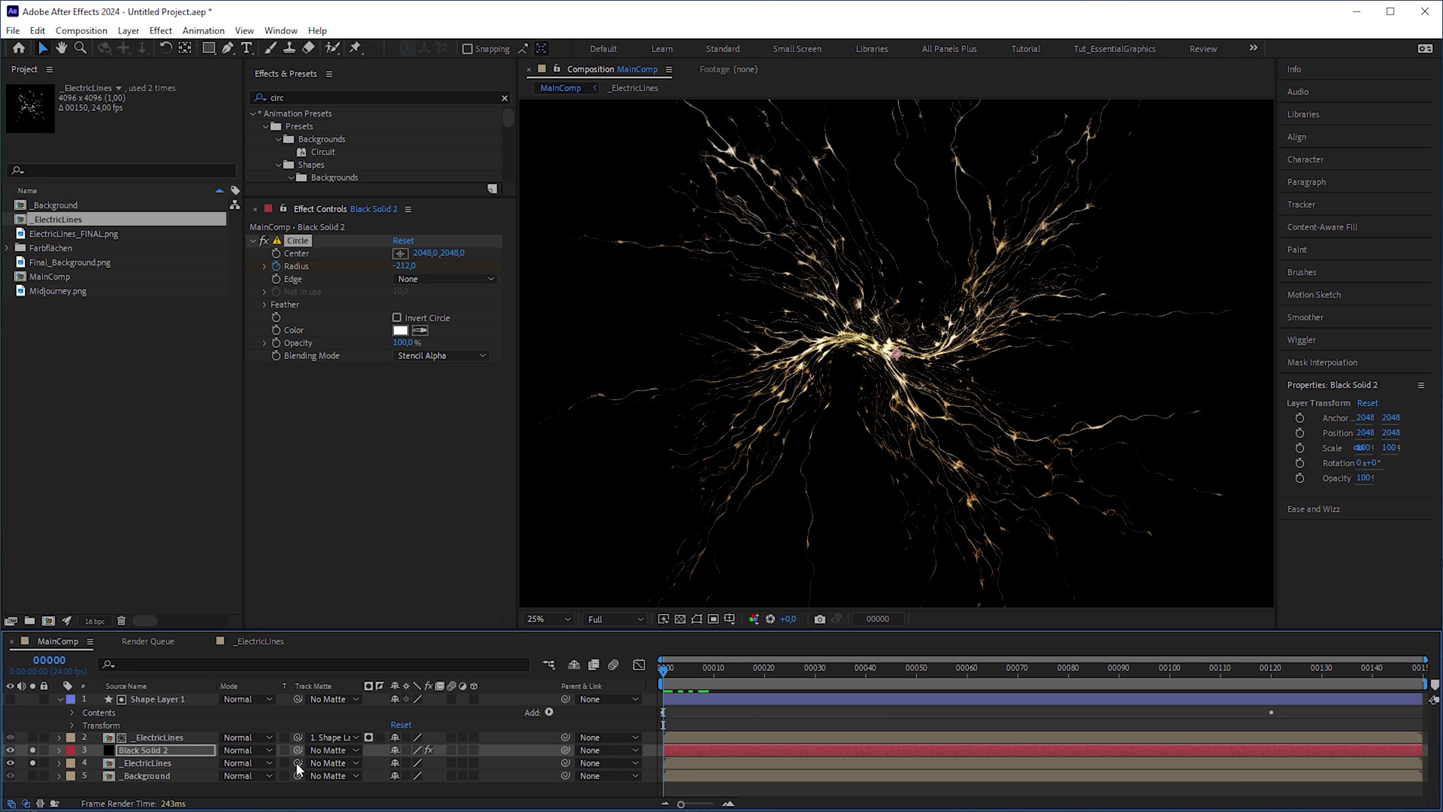
Set the black solid as the lower _ElectricLines layer's track matte, preview both line layers soloed and select the solid with its matted layer
{"action": "left_click_drag", "start_coordinate": [148, 762], "coordinate": [152, 751]}
{"action": "key", "text": "space"}
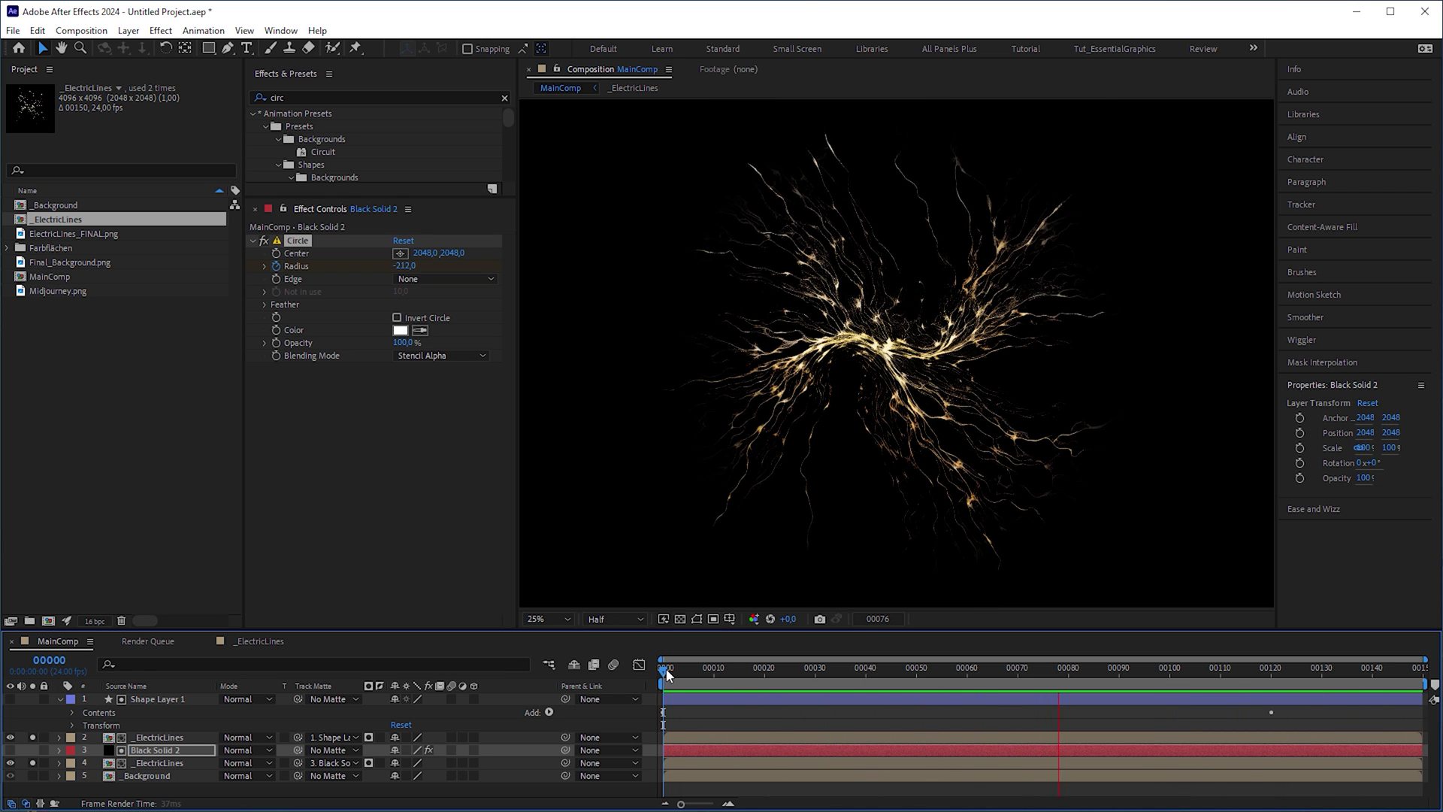
{"action": "key", "text": "space"}
{"action": "left_click", "coordinate": [159, 763], "text": "shift"}
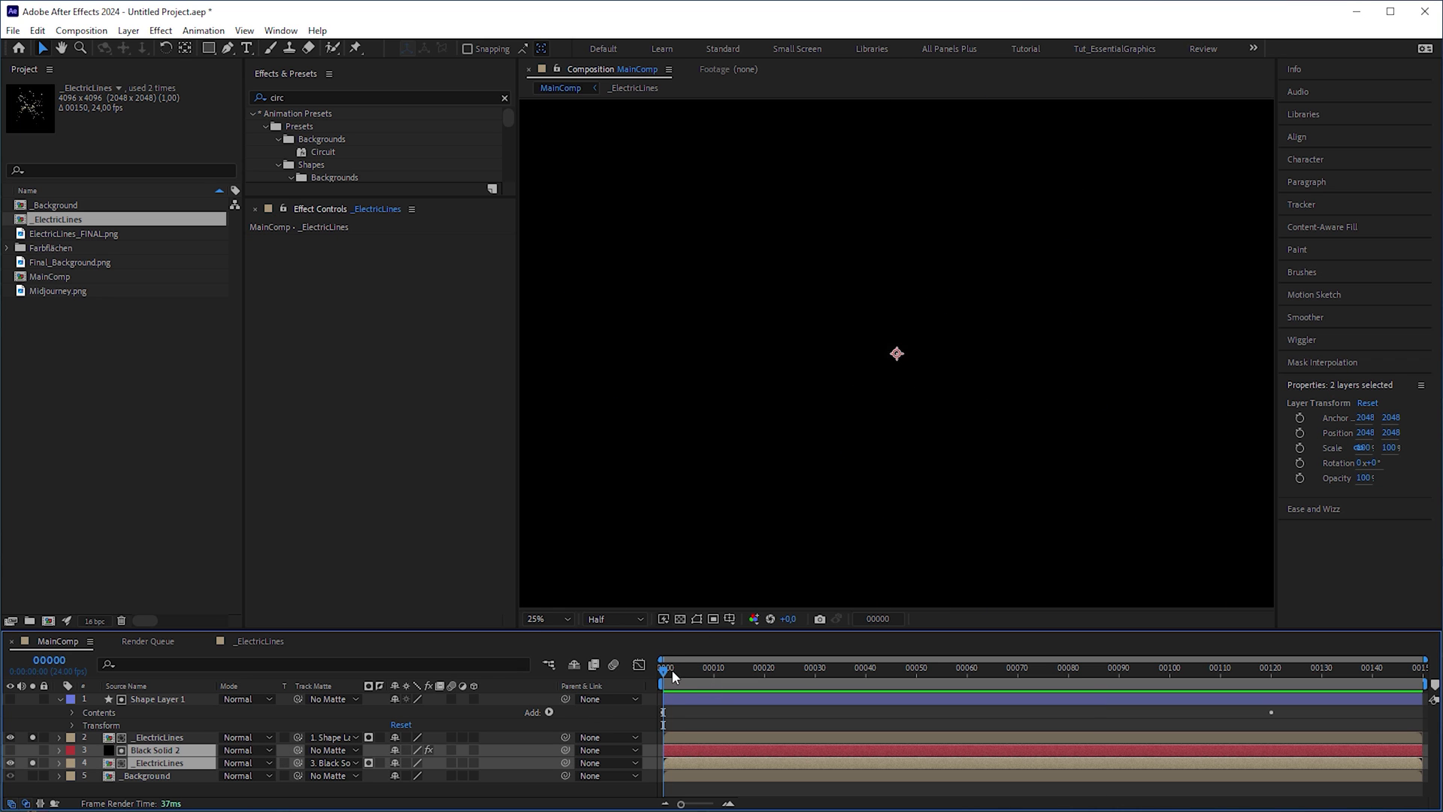
Move the black solid and its matted _ElectricLines layer to start at frame 5 and preview the line growth
{"action": "left_click_drag", "start_coordinate": [687, 761], "coordinate": [696, 760]}
{"action": "key", "text": "space"}
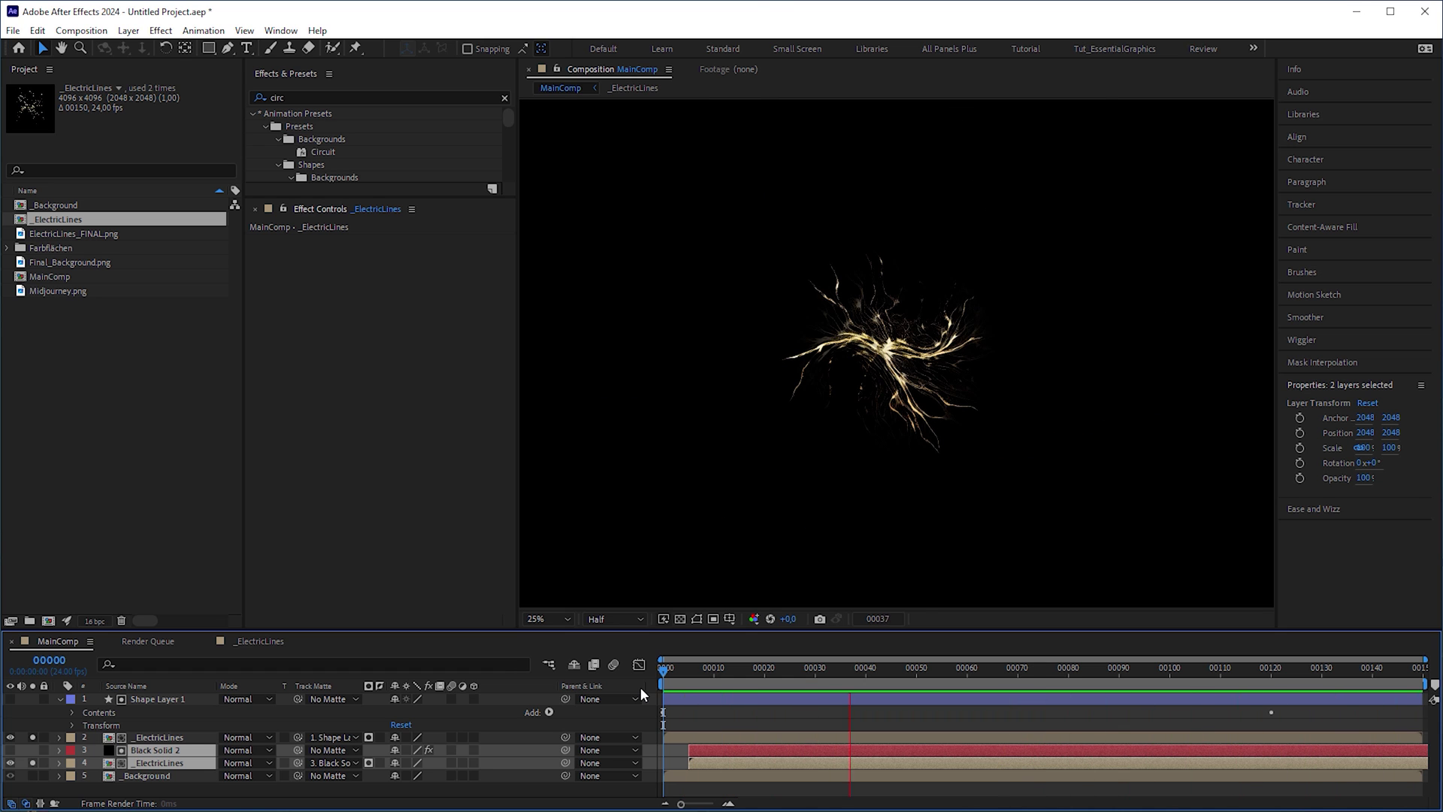
{"action": "left_click", "coordinate": [898, 674]}
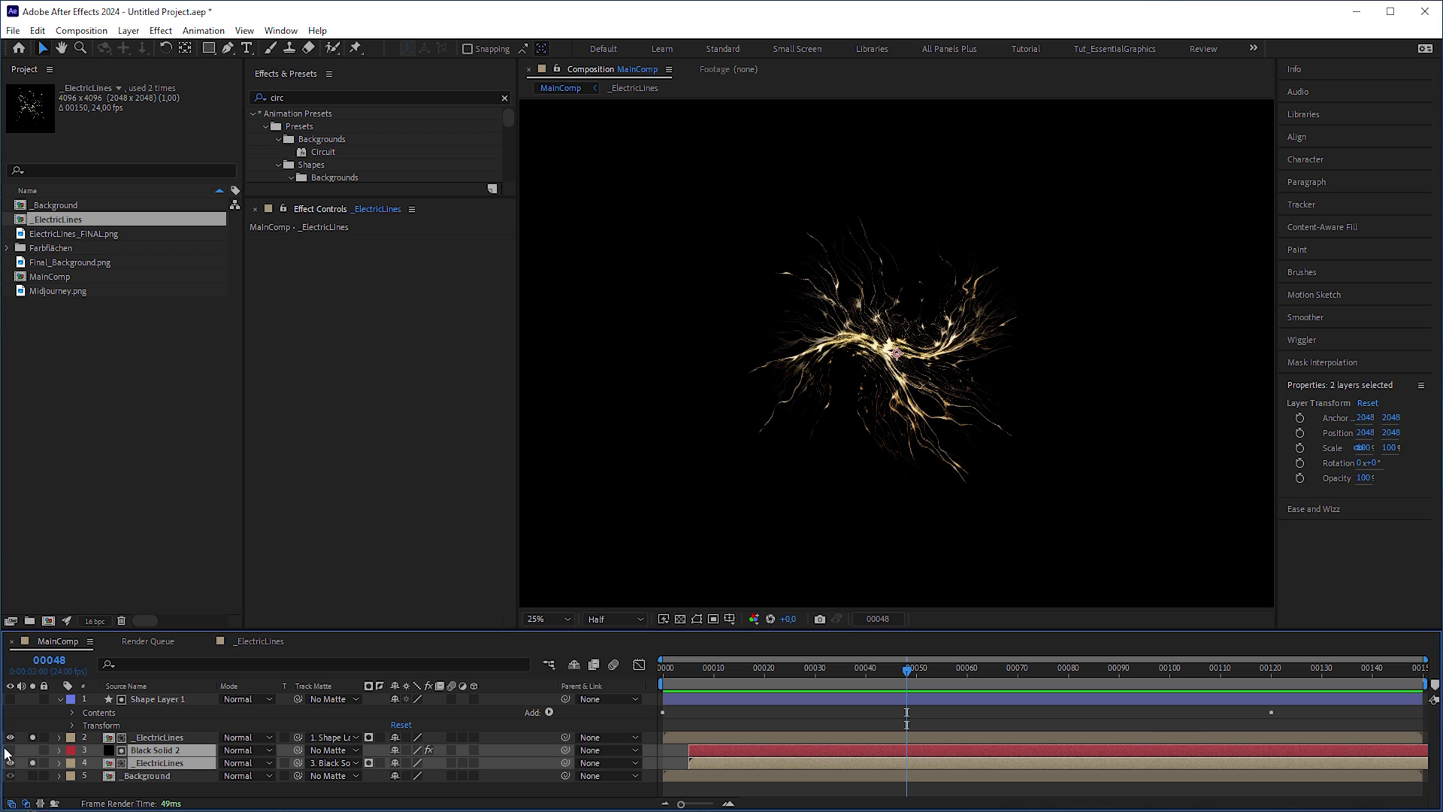
Set the Circle effect's Blending Mode on Black Solid 2 to None
{"action": "left_click", "coordinate": [158, 751]}
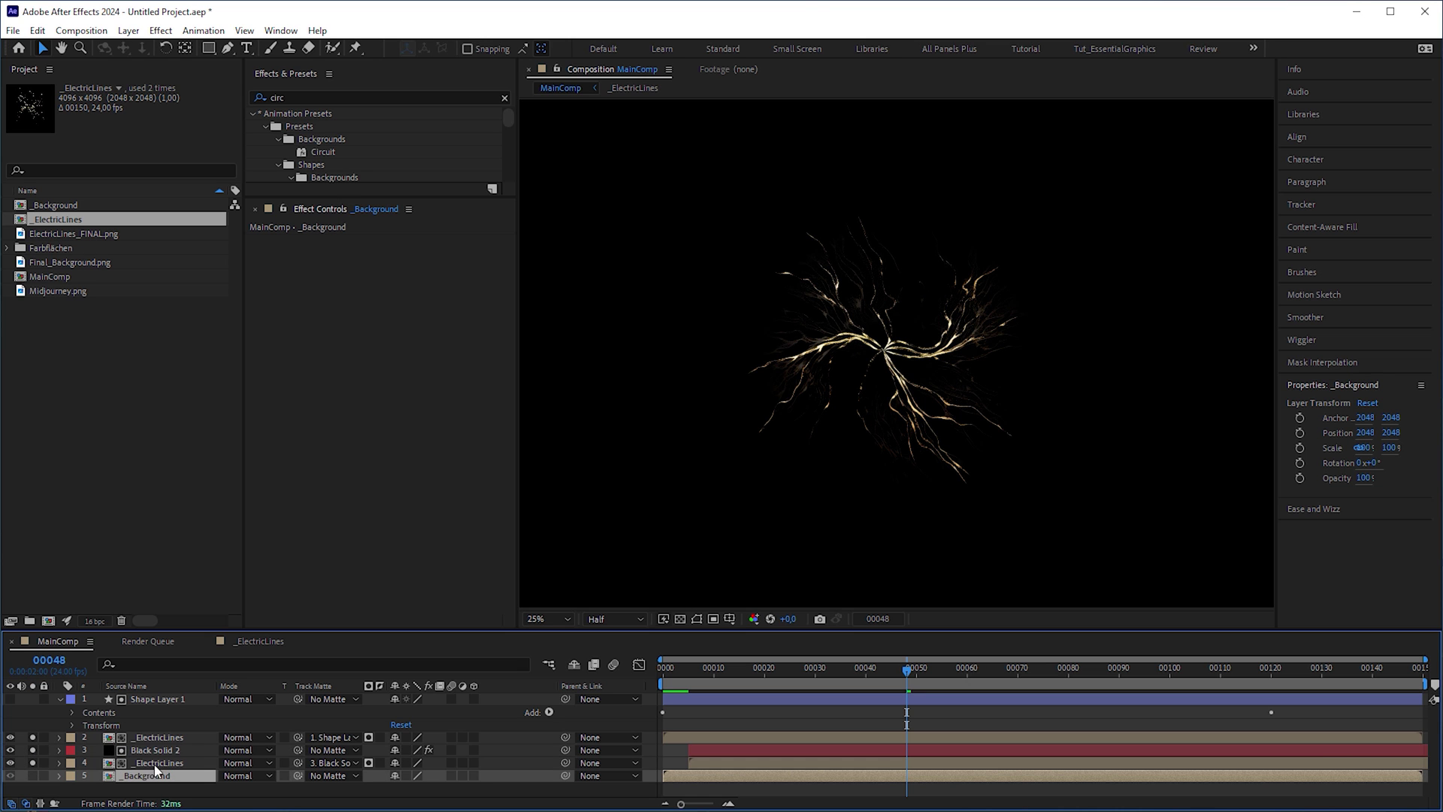
{"action": "left_click", "coordinate": [437, 355]}
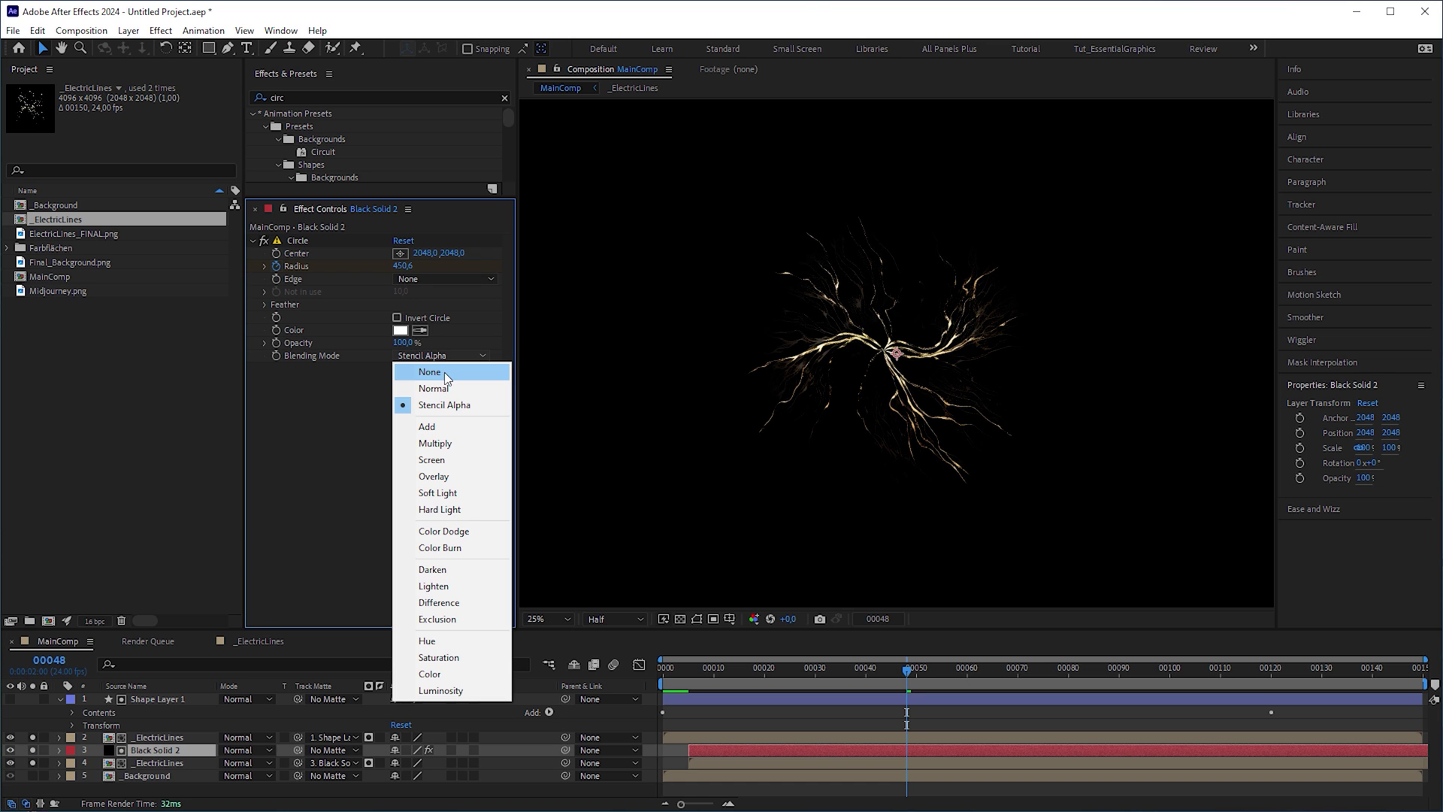
{"action": "left_click", "coordinate": [445, 372]}
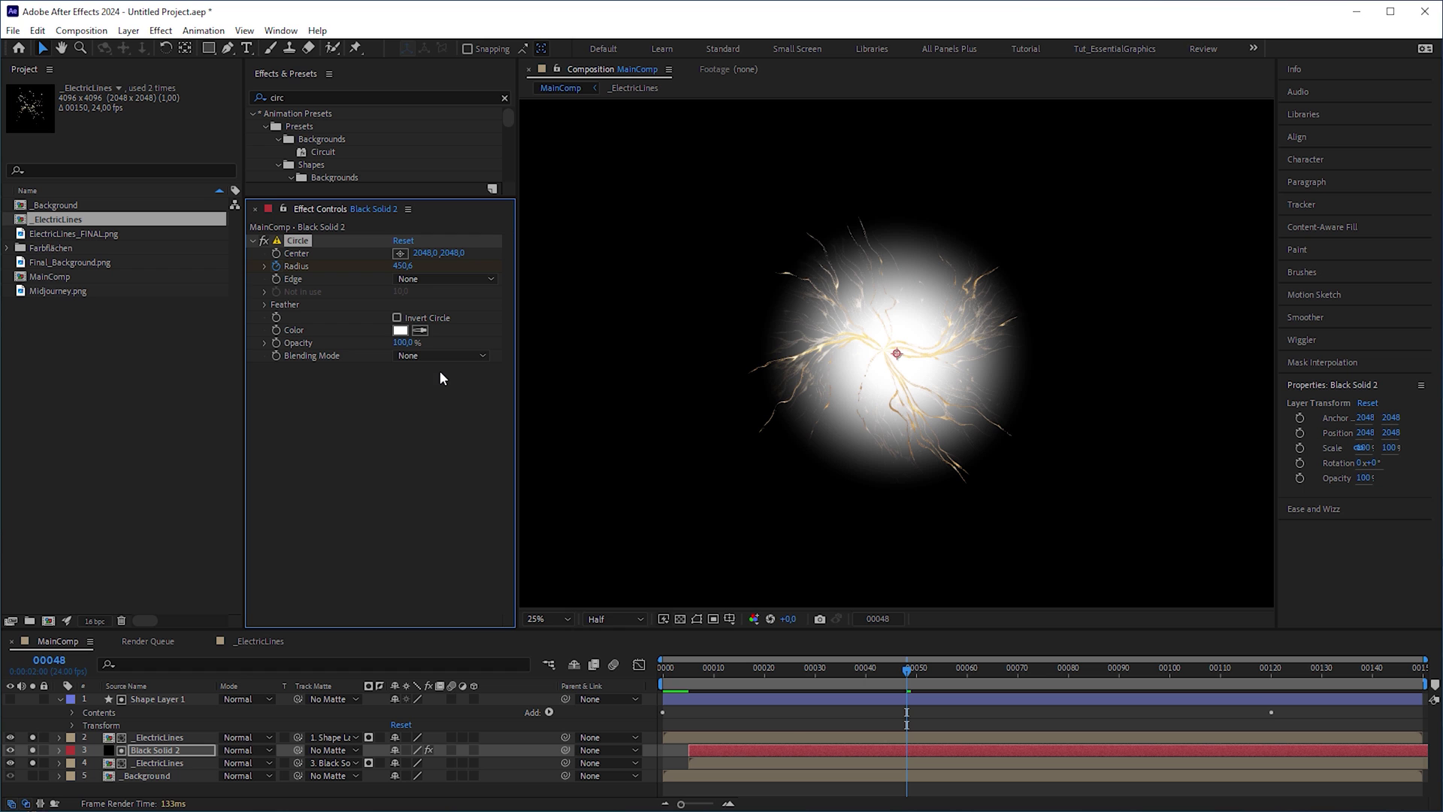
Add Turbulent Displace to Black Solid 2 with Amount 149 and Size 61, and check the distorted matte along the timeline
{"action": "double_click", "coordinate": [280, 97]}
{"action": "type", "text": "tur"}
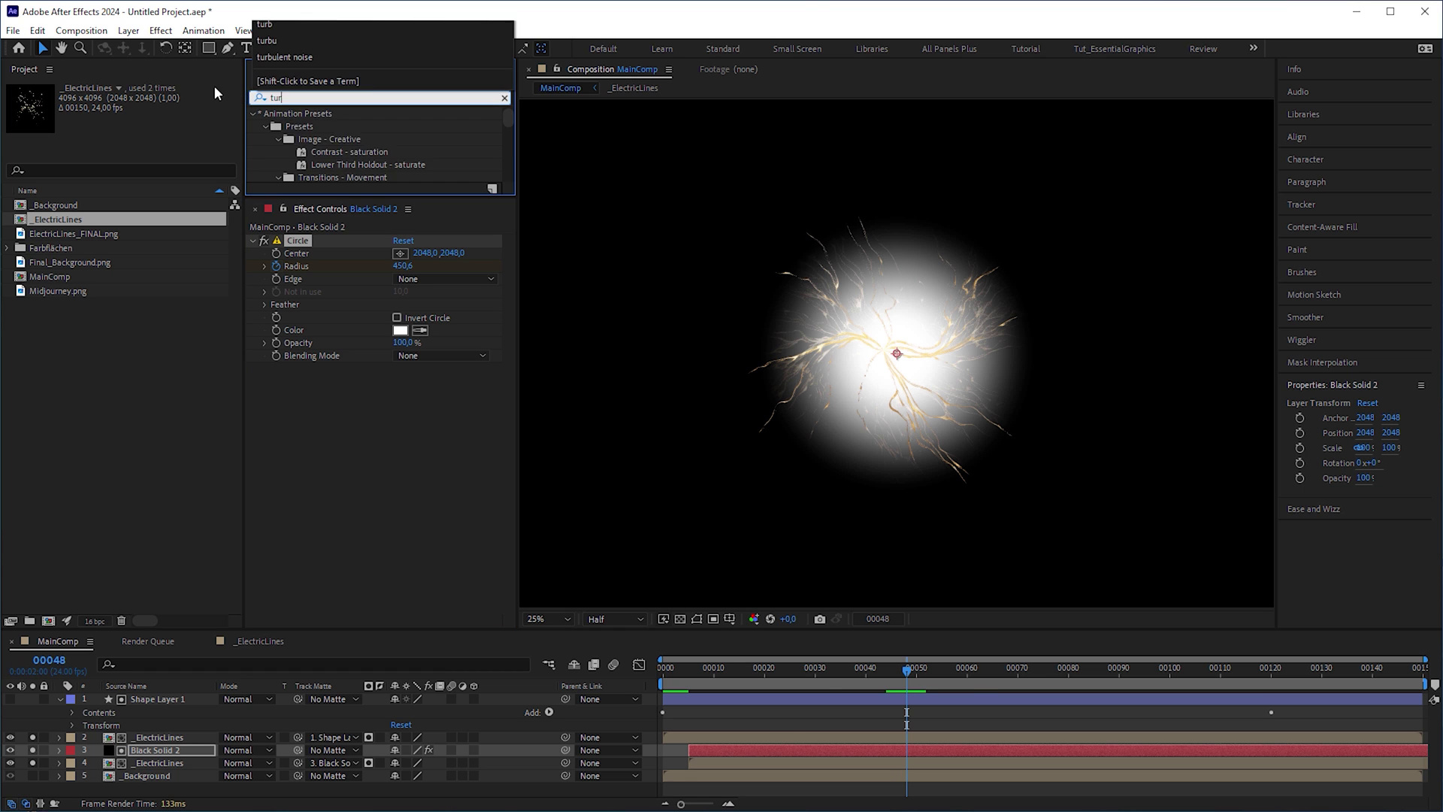
{"action": "type", "text": "b"}
{"action": "left_click_drag", "start_coordinate": [320, 126], "coordinate": [375, 380]}
{"action": "left_click_drag", "start_coordinate": [404, 440], "coordinate": [484, 447]}
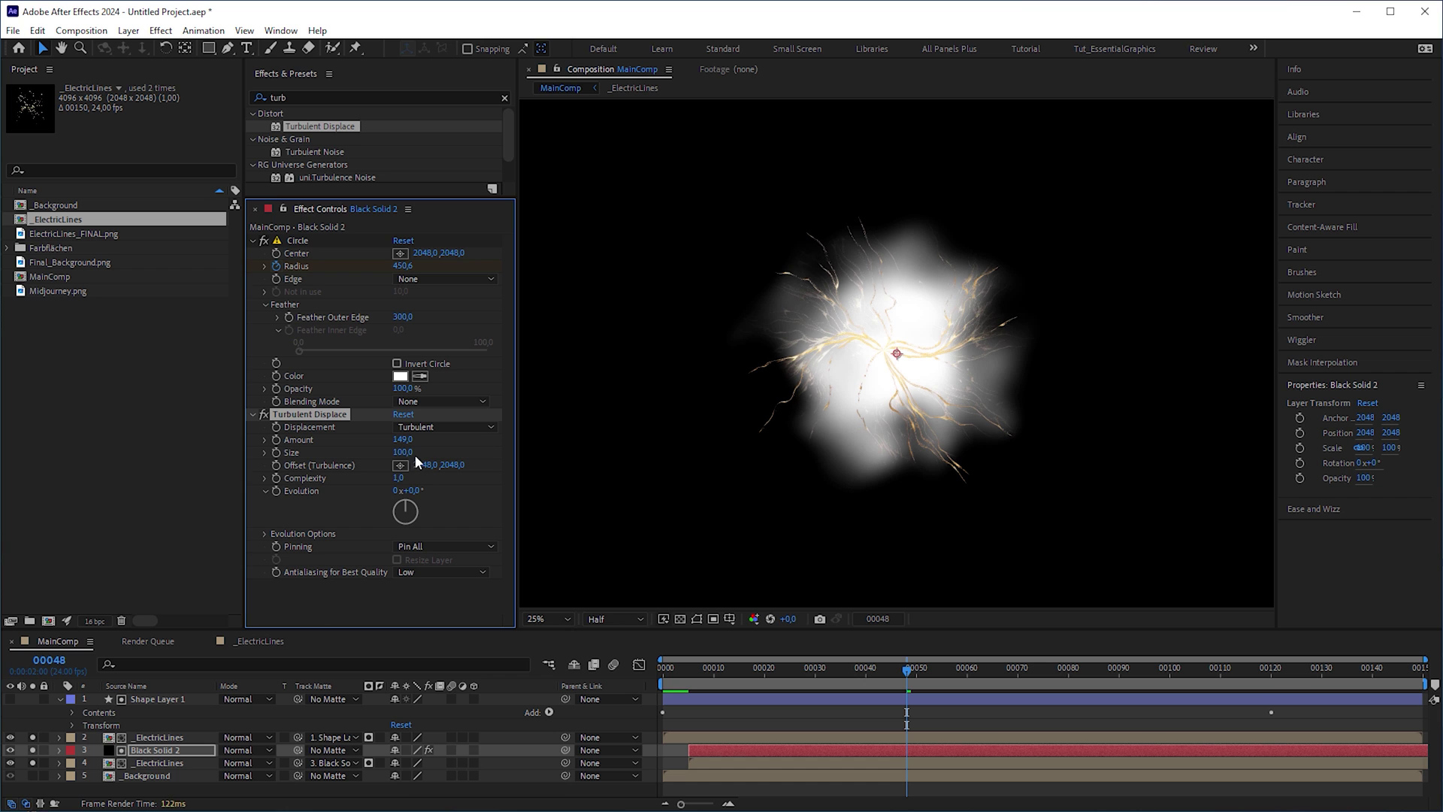
{"action": "left_click_drag", "start_coordinate": [389, 455], "coordinate": [376, 456]}
{"action": "left_click_drag", "start_coordinate": [907, 668], "coordinate": [944, 682]}
Add Roughen Edges to Black Solid 2 with Border 138 and Scale 16, raise Turbulent Displace Size to 93 and preview the result
{"action": "left_click", "coordinate": [328, 98]}
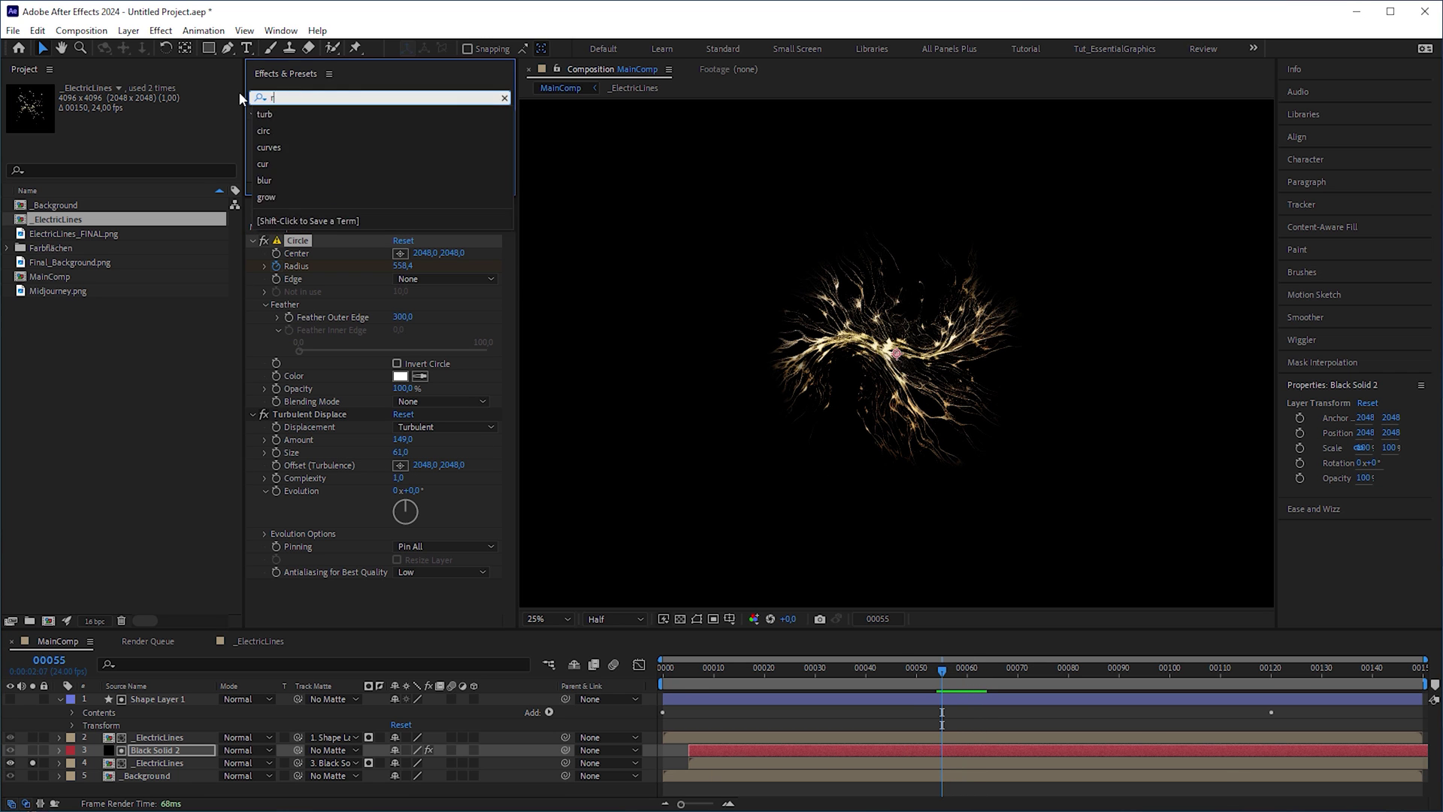
{"action": "type", "text": "roug"}
{"action": "left_click_drag", "start_coordinate": [327, 126], "coordinate": [376, 586]}
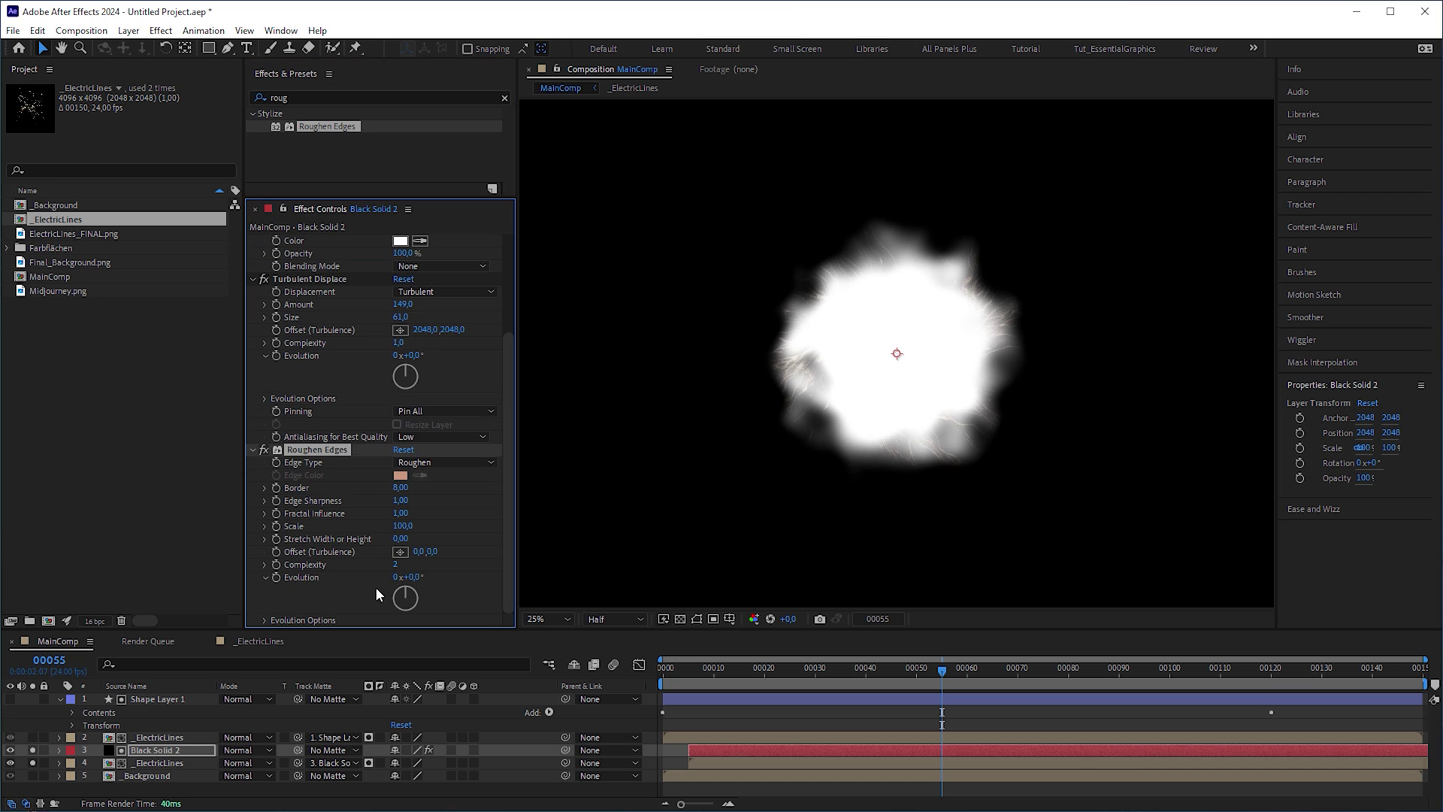
{"action": "left_click_drag", "start_coordinate": [401, 487], "coordinate": [516, 489]}
{"action": "left_click_drag", "start_coordinate": [404, 526], "coordinate": [341, 526]}
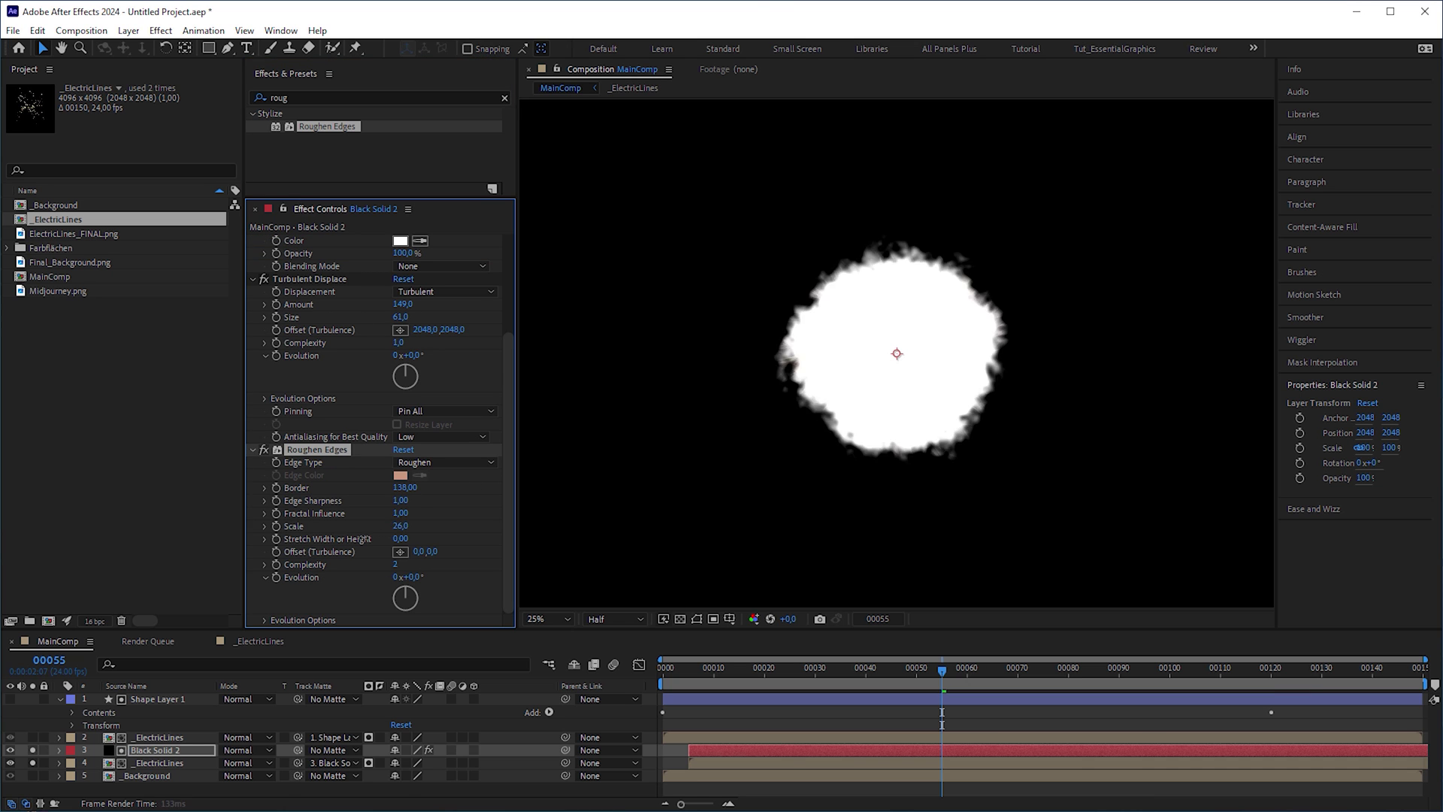
{"action": "left_click_drag", "start_coordinate": [946, 686], "coordinate": [951, 686]}
{"action": "left_click_drag", "start_coordinate": [401, 318], "coordinate": [427, 317]}
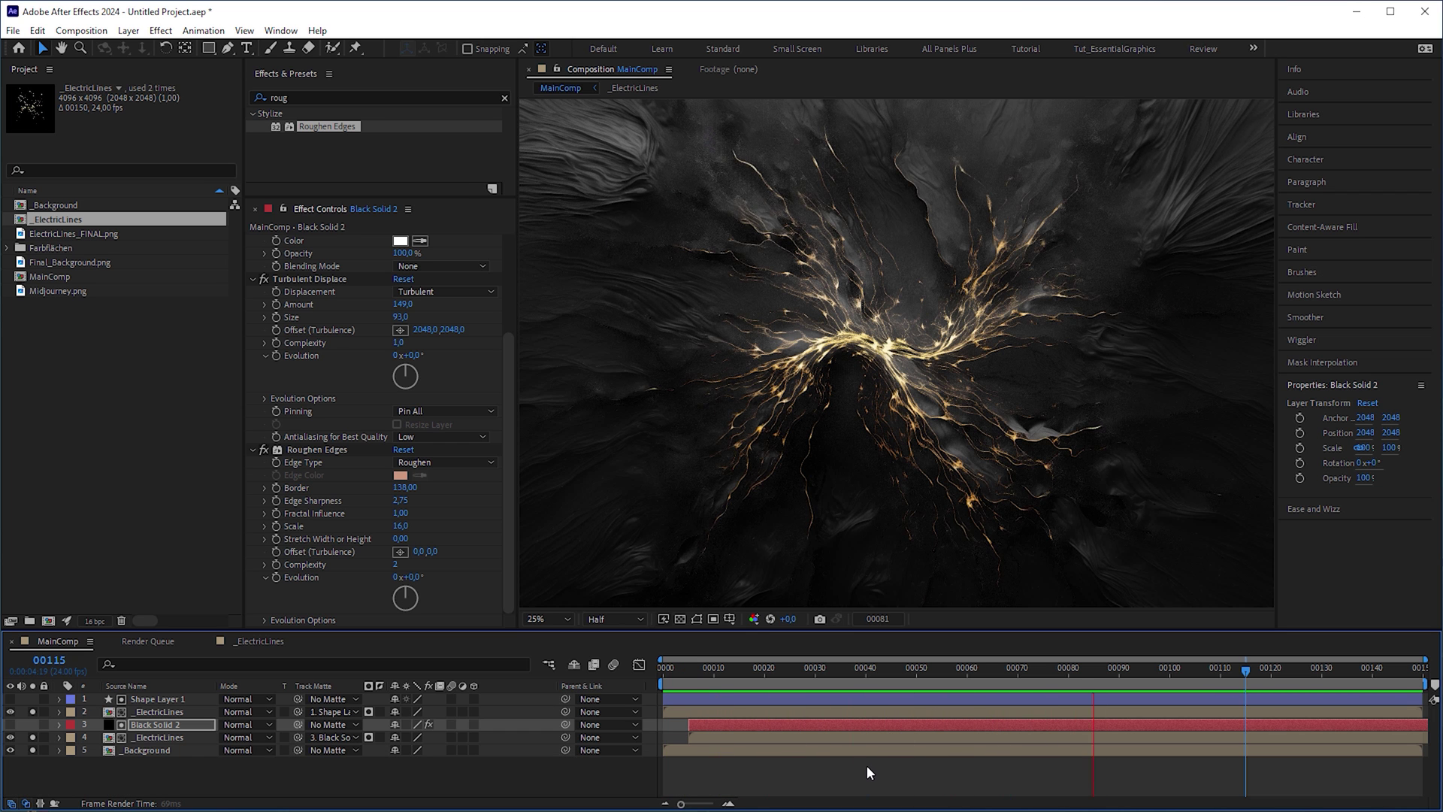
{"action": "key", "text": "space"}
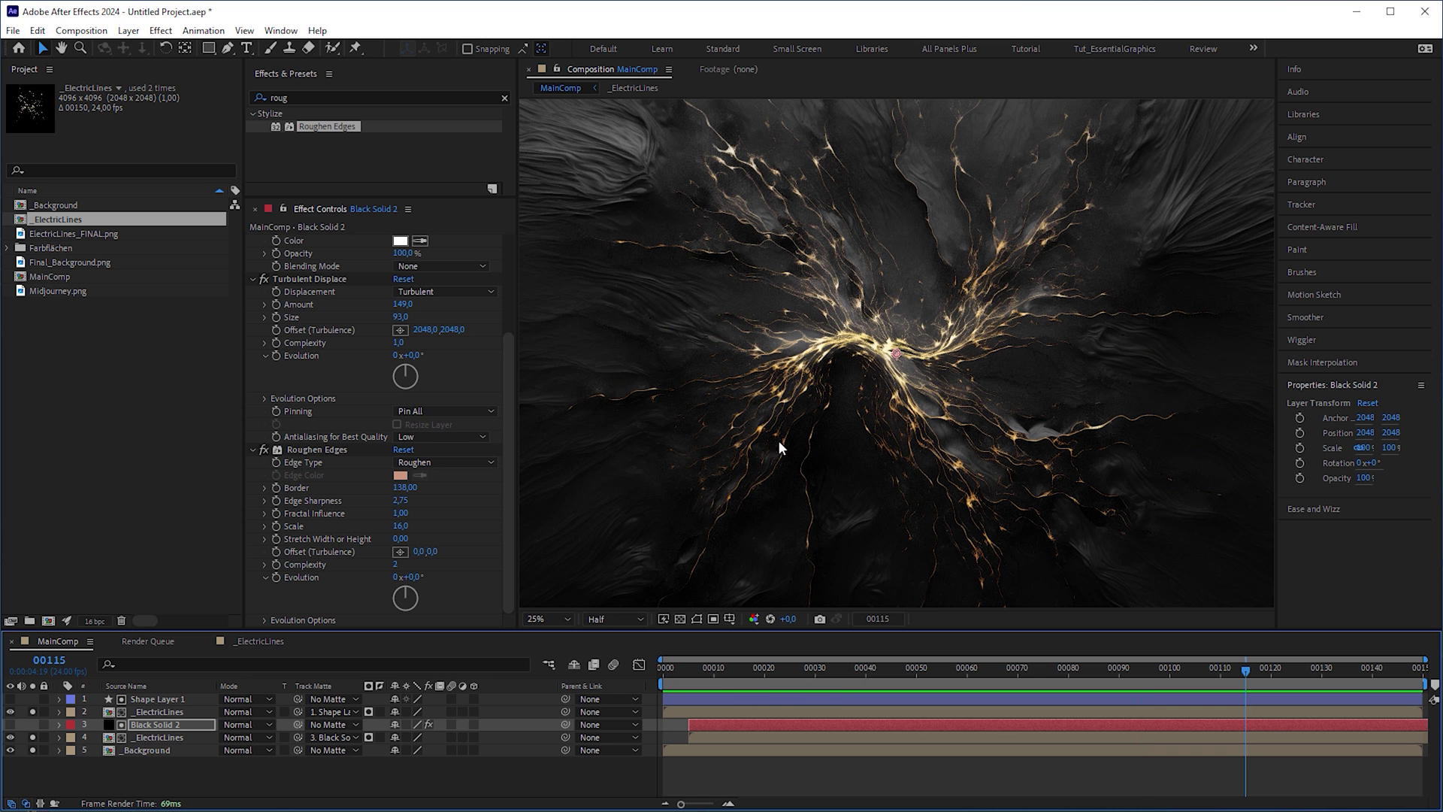
Add Midjourney.png above _Background in MainComp and use a duplicate of Black Solid 2, placed directly above it, as its track matte
{"action": "left_click_drag", "start_coordinate": [68, 291], "coordinate": [210, 749]}
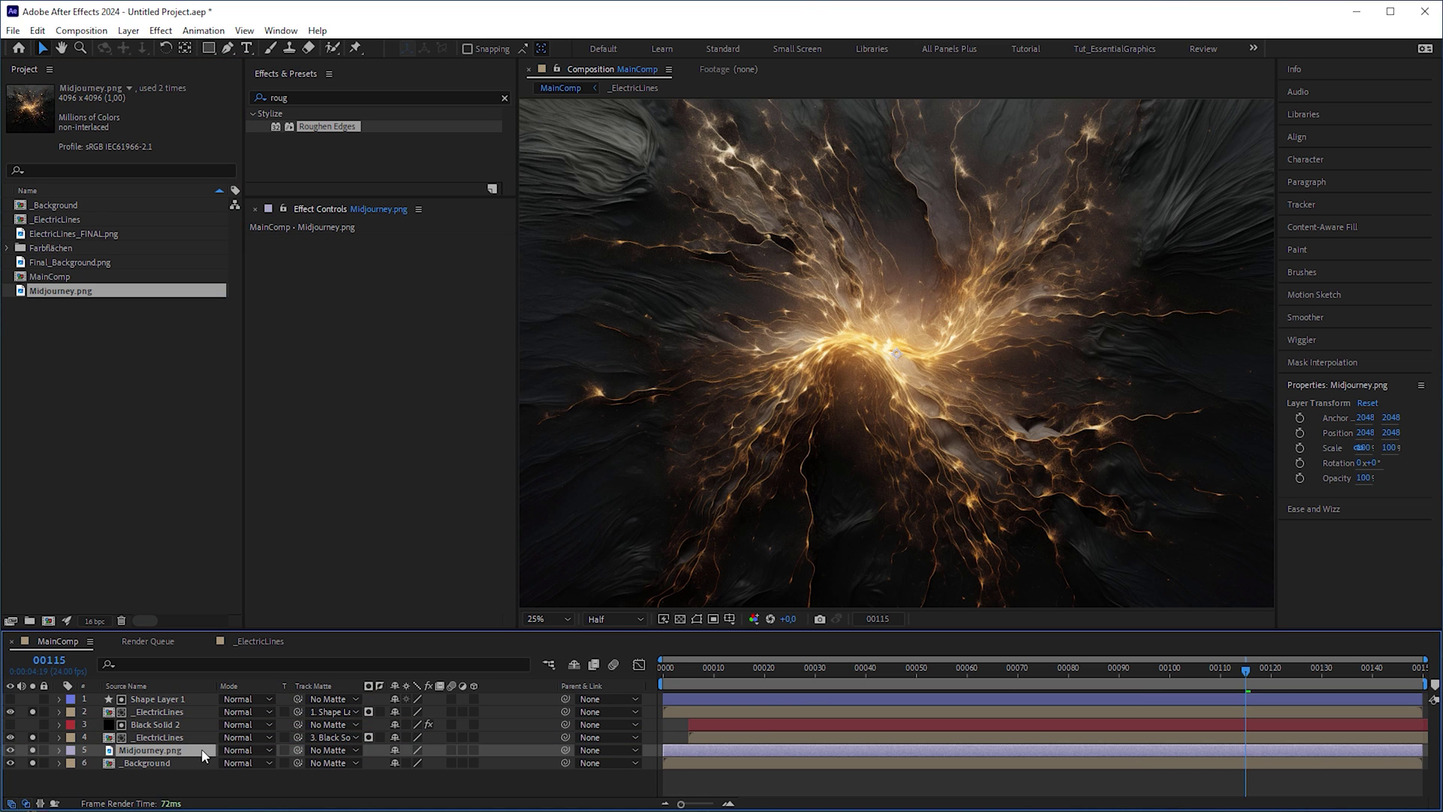
{"action": "left_click", "coordinate": [158, 725]}
{"action": "key", "text": "ctrl+d"}
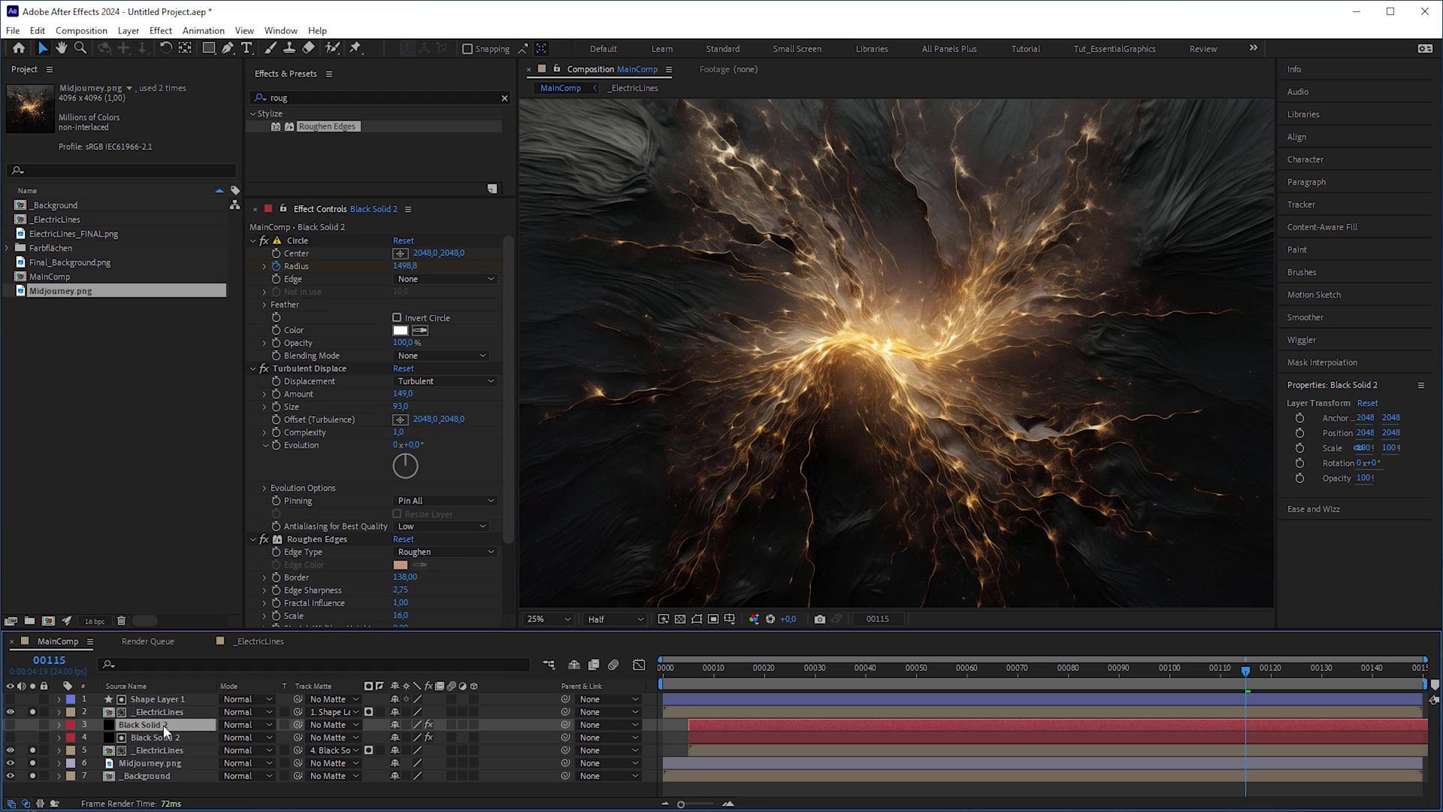
{"action": "left_click_drag", "start_coordinate": [165, 731], "coordinate": [154, 751]}
{"action": "left_click", "coordinate": [697, 764]}
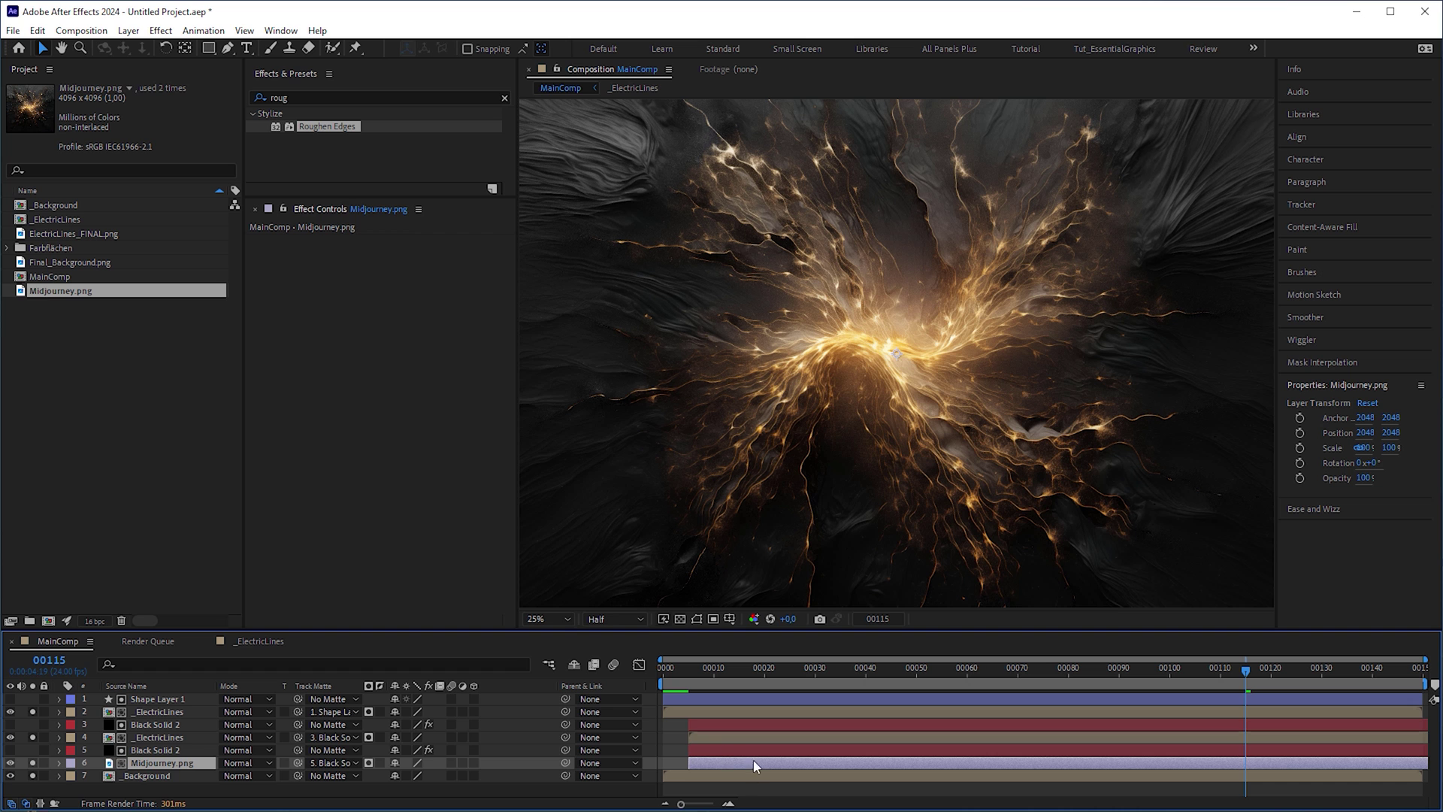
Make Midjourney.png and its Black Solid 2 matte start at frame 10 and play back the composition
{"action": "left_click", "coordinate": [713, 752], "text": "shift"}
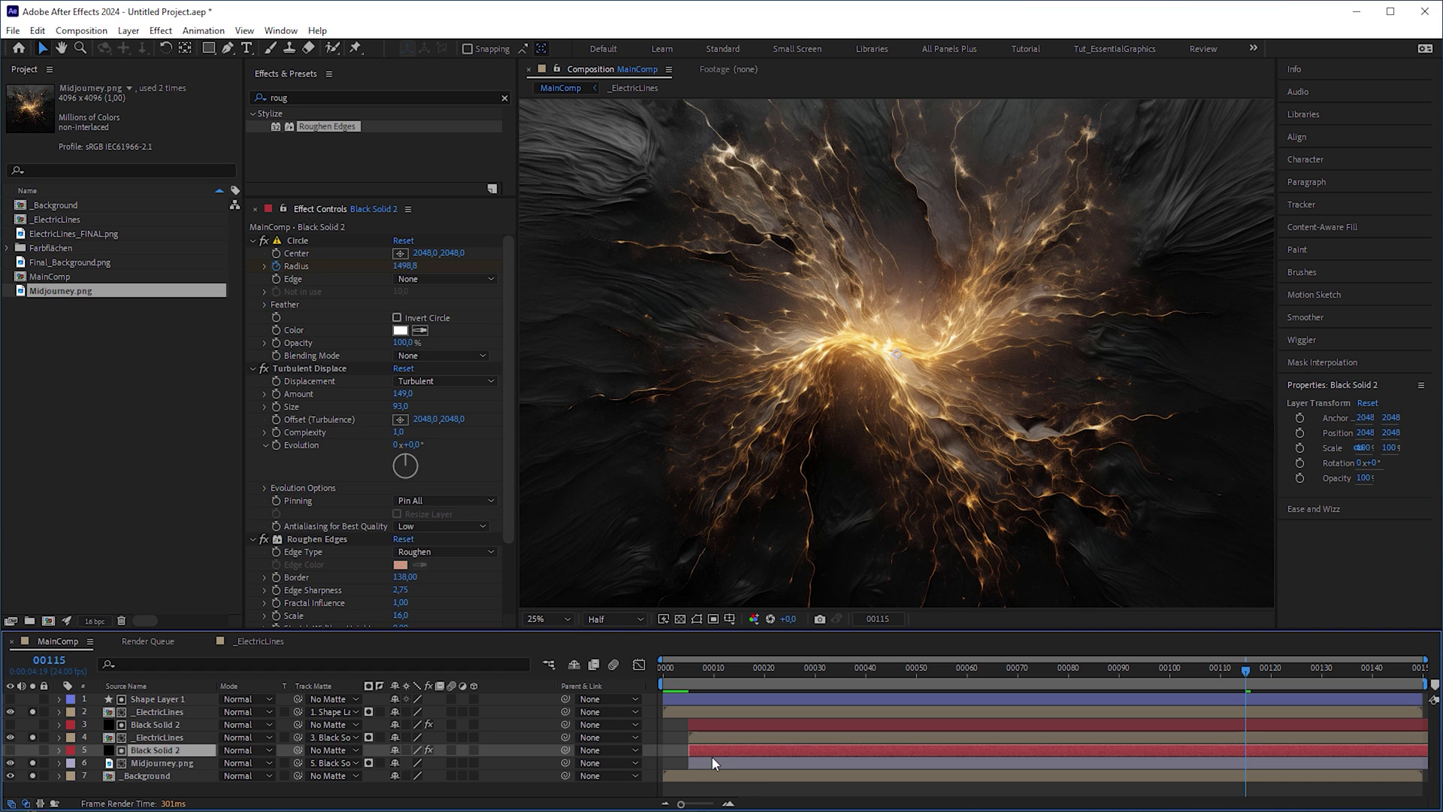
{"action": "left_click", "coordinate": [715, 678]}
{"action": "key", "text": "alt+bracketleft"}
{"action": "key", "text": "space"}
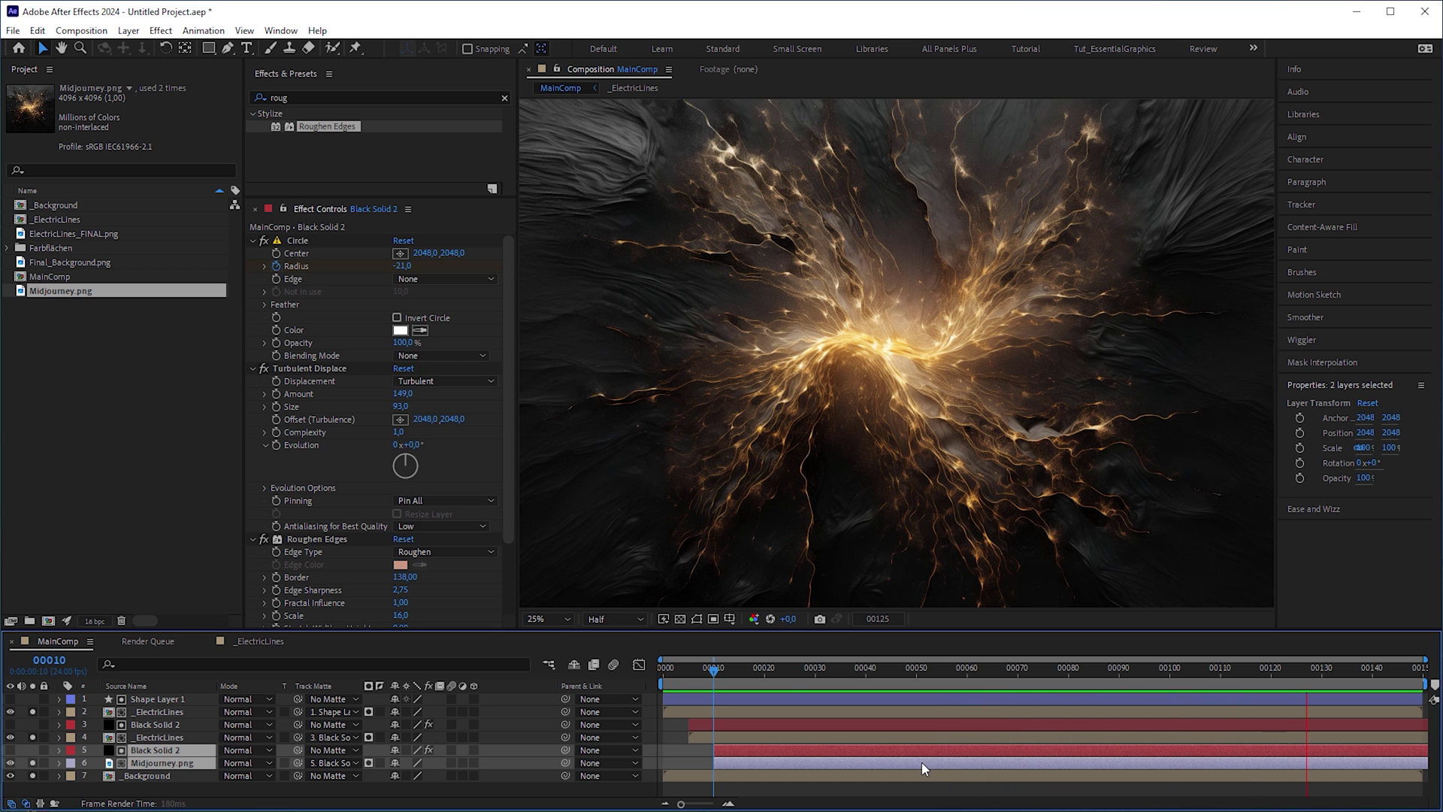
Remove Roughen Edges from the Midjourney.png matte solid and lower its Turbulent Displace Amount to 58
{"action": "mouse_move", "coordinate": [786, 671]}
{"action": "left_mouse_down"}
{"action": "mouse_move", "coordinate": [815, 675]}
{"action": "mouse_move", "coordinate": [770, 681]}
{"action": "left_mouse_up"}
{"action": "left_click", "coordinate": [331, 539]}
{"action": "key", "text": "Delete"}
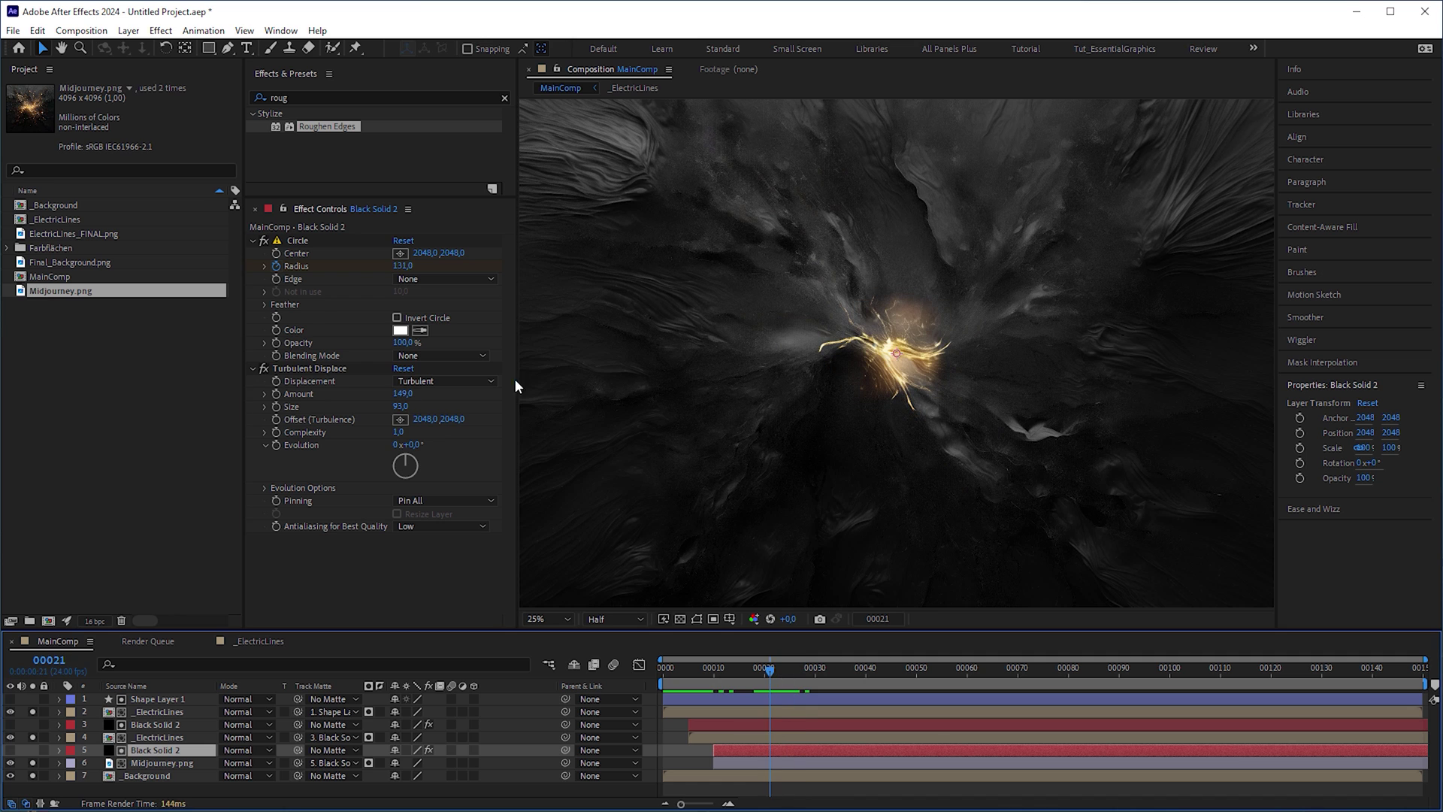
{"action": "left_click_drag", "start_coordinate": [403, 394], "coordinate": [383, 393]}
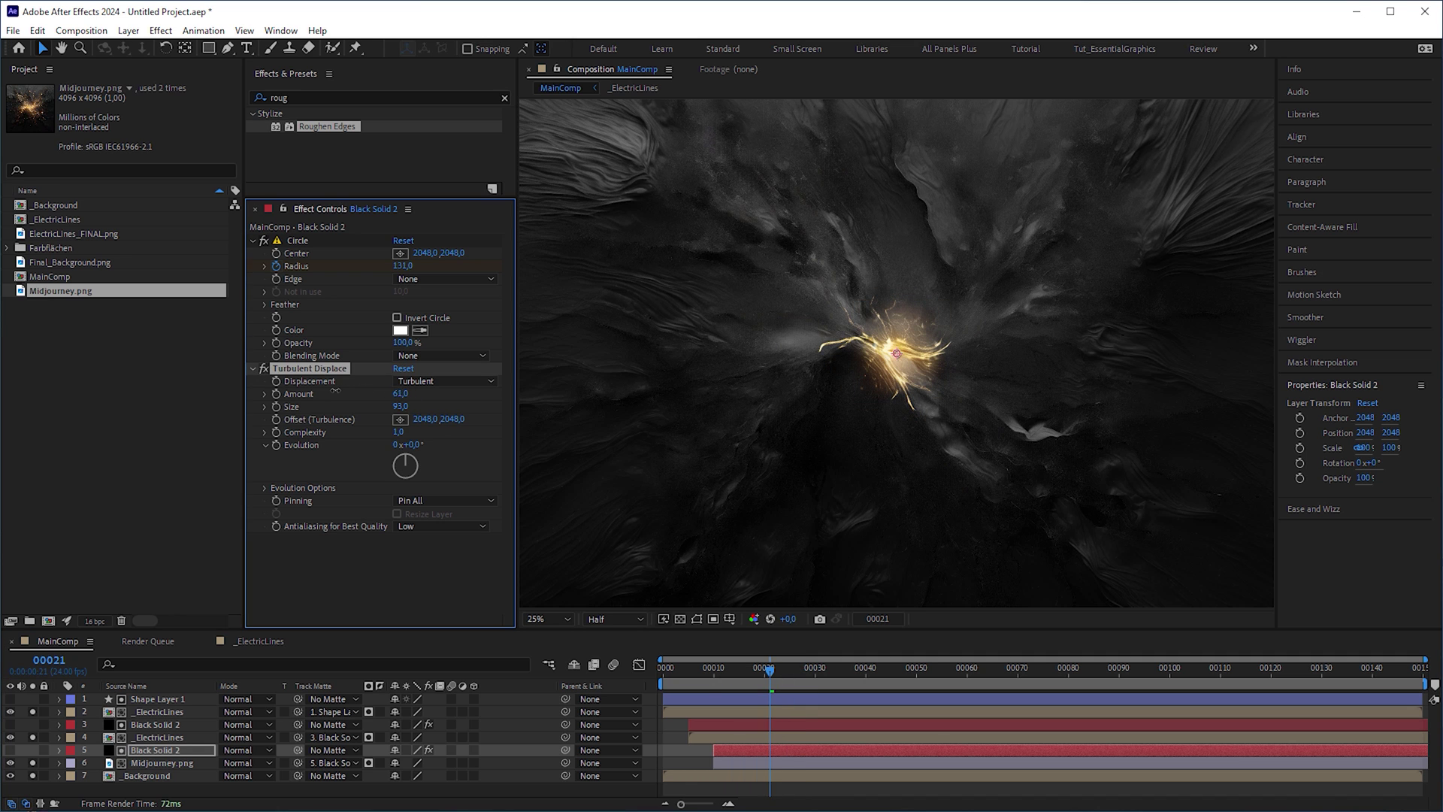
Adjust the Circle's Feather Outer Edge on the Midjourney.png matte solid and preview the softened reveal
{"action": "left_click", "coordinate": [265, 305]}
{"action": "left_click", "coordinate": [274, 317]}
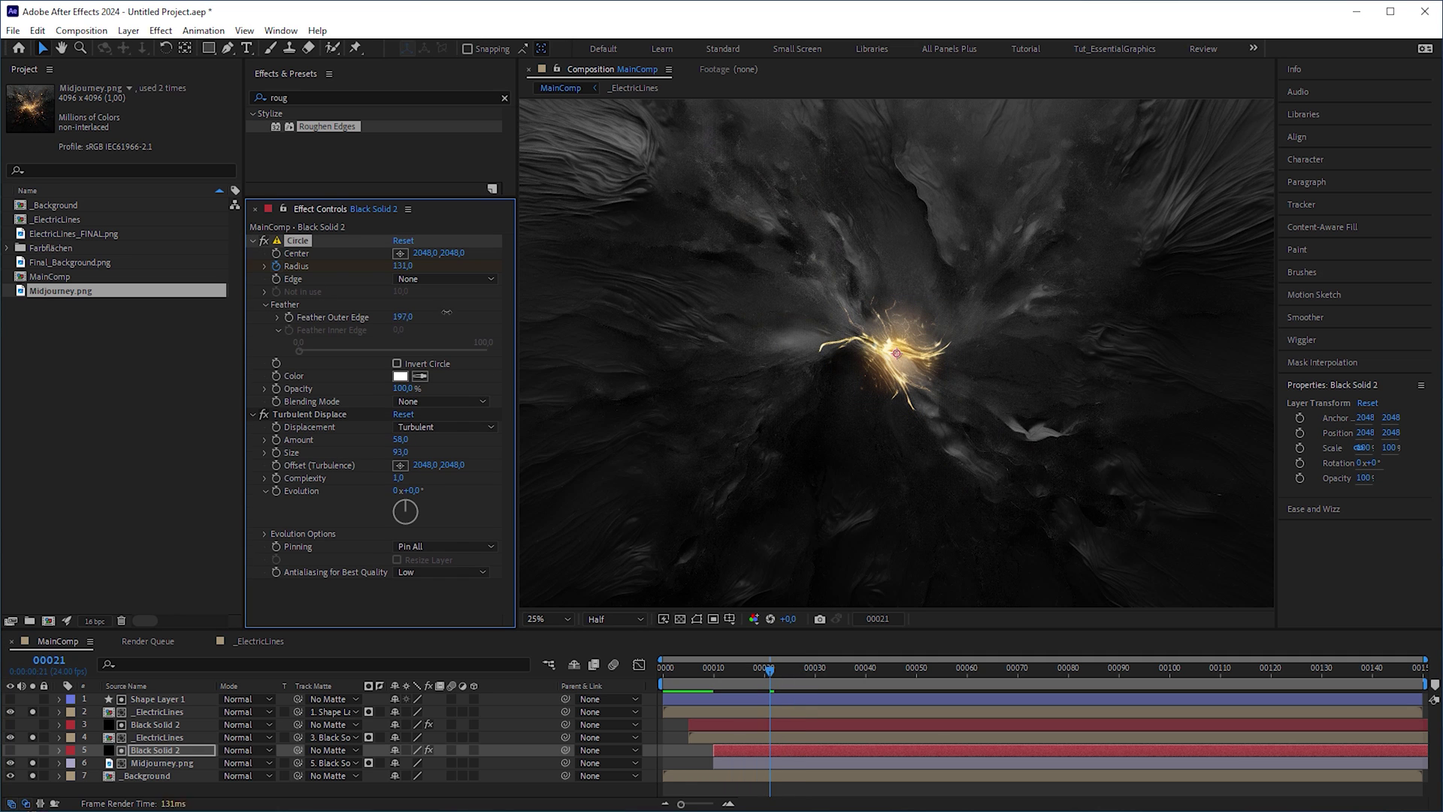
{"action": "left_click_drag", "start_coordinate": [402, 316], "coordinate": [429, 317]}
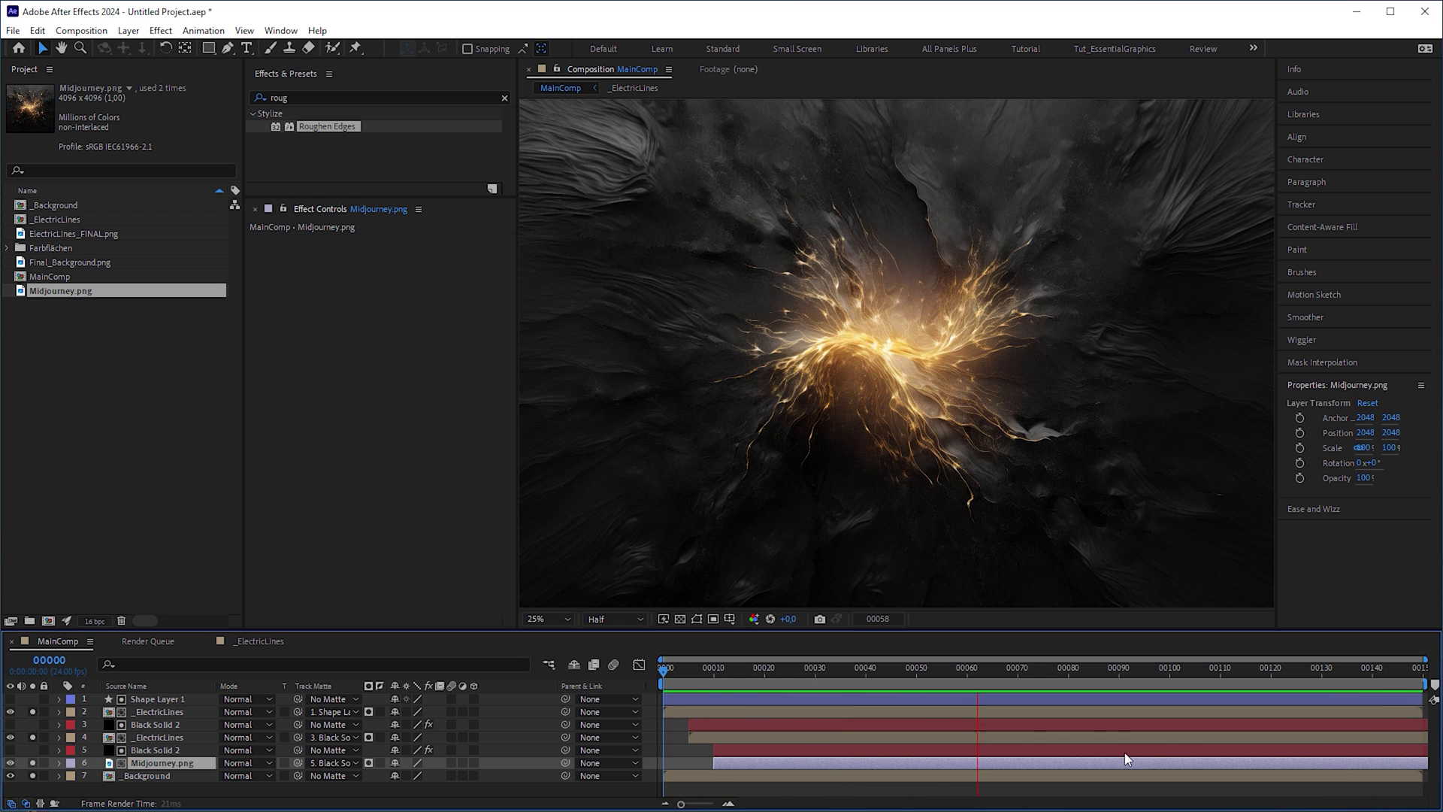
{"action": "key", "text": "space"}
Apply Curves to the _Background layer and shape a slight S-curve that darkens shadows and lifts highlights
{"action": "left_click", "coordinate": [185, 775]}
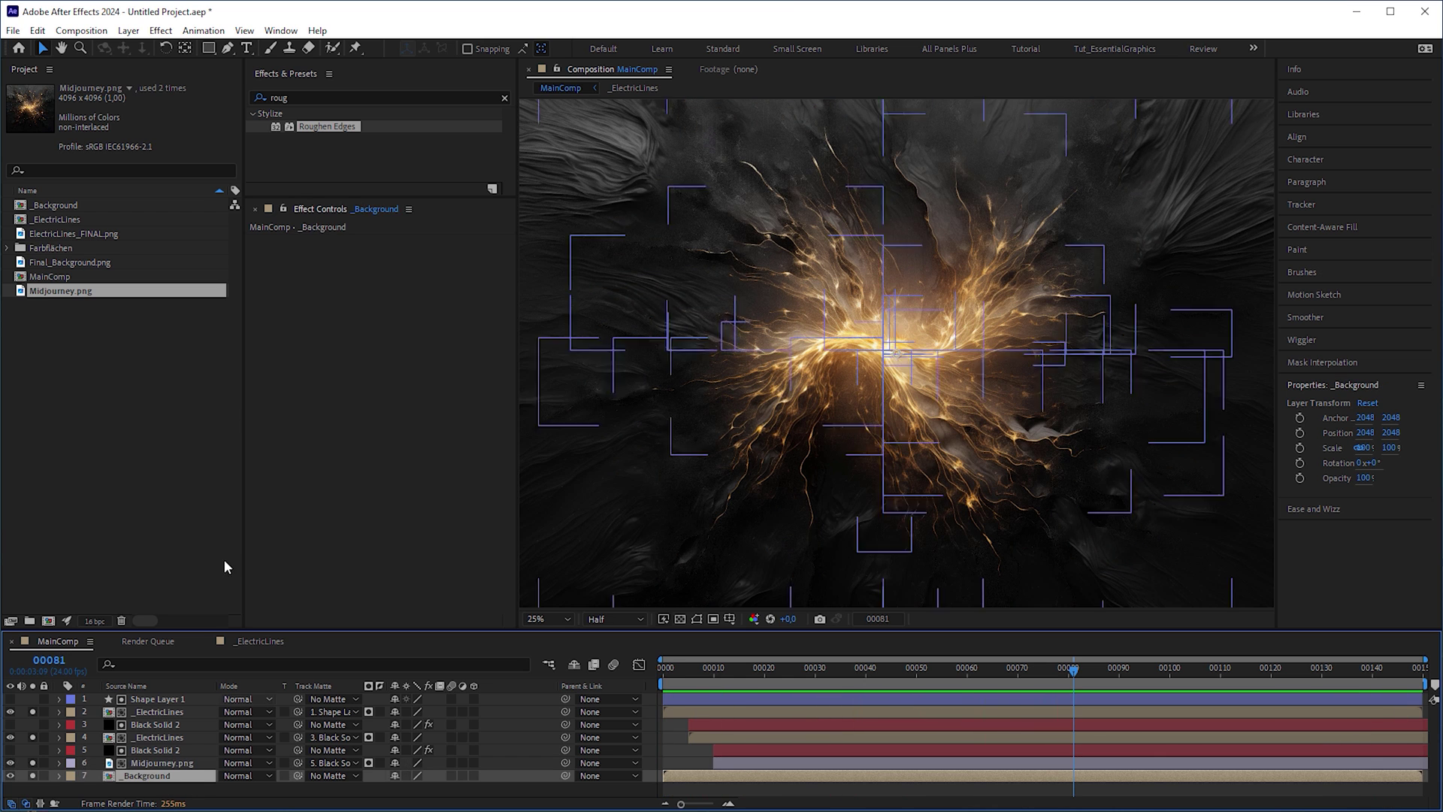
{"action": "left_click", "coordinate": [269, 97]}
{"action": "type", "text": "curves"}
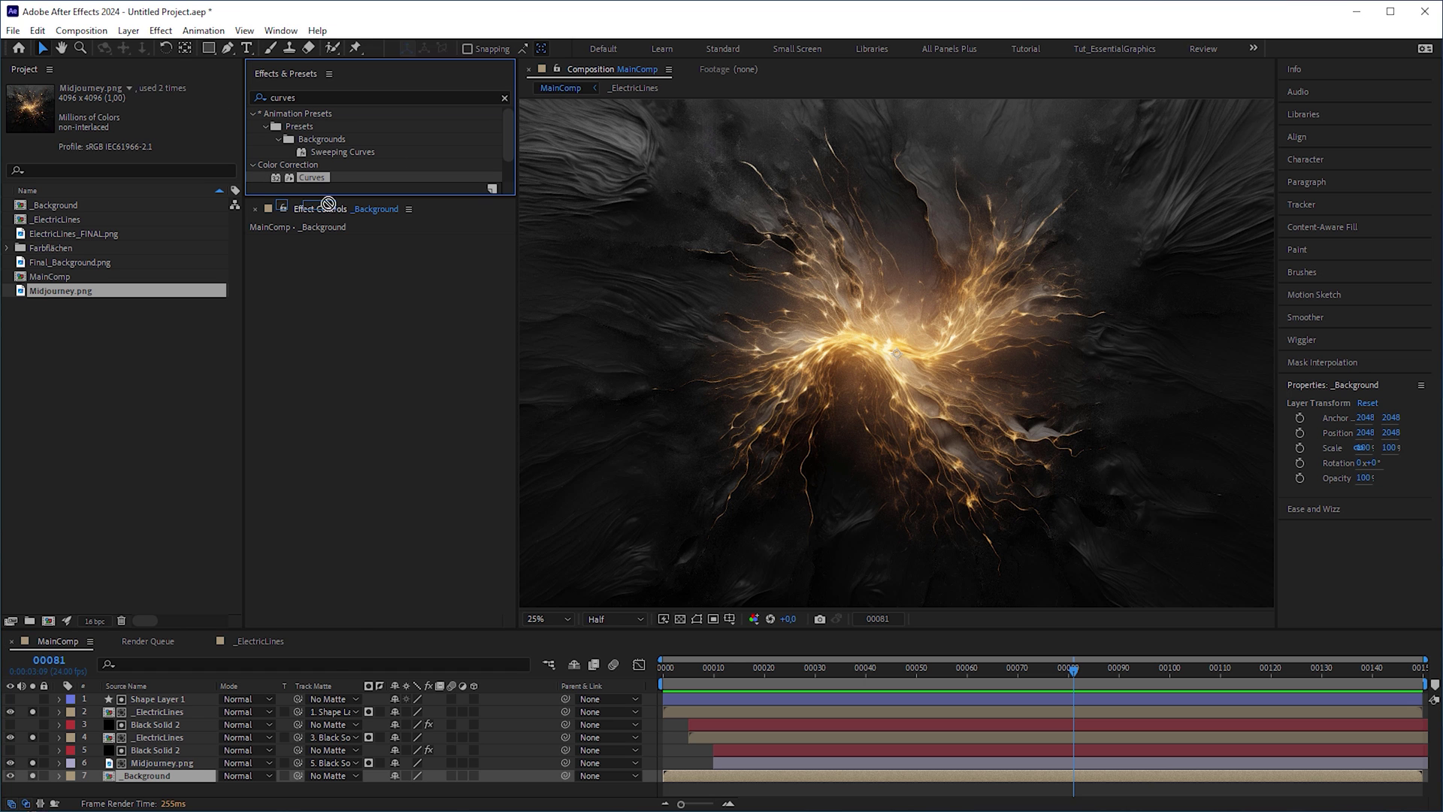
{"action": "left_click_drag", "start_coordinate": [311, 177], "coordinate": [183, 774]}
{"action": "left_click_drag", "start_coordinate": [323, 441], "coordinate": [321, 458]}
{"action": "left_click_drag", "start_coordinate": [419, 356], "coordinate": [414, 345]}
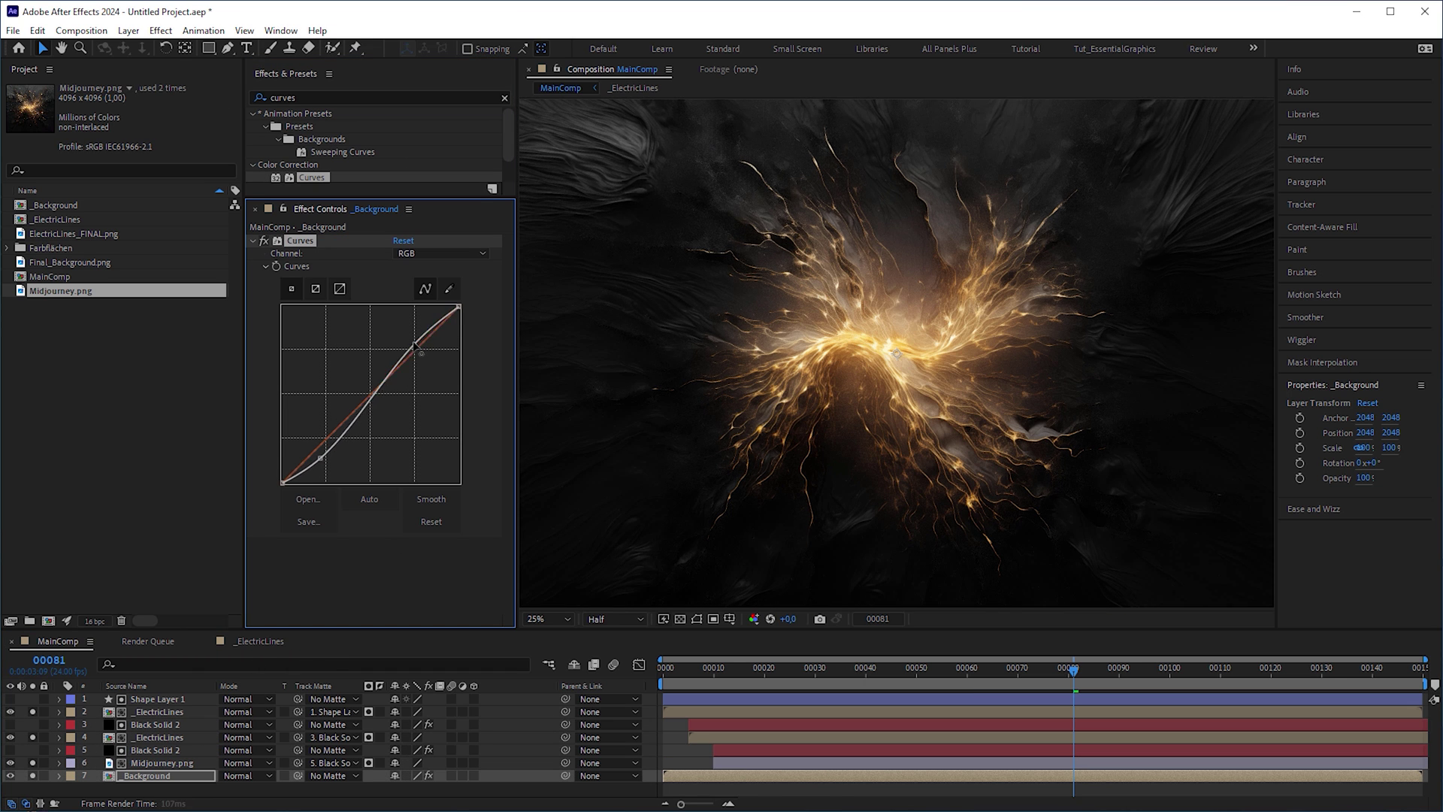
{"action": "mouse_move", "coordinate": [940, 670]}
{"action": "left_mouse_down"}
{"action": "mouse_move", "coordinate": [785, 676]}
{"action": "mouse_move", "coordinate": [935, 682]}
{"action": "mouse_move", "coordinate": [937, 670]}
{"action": "left_mouse_up"}
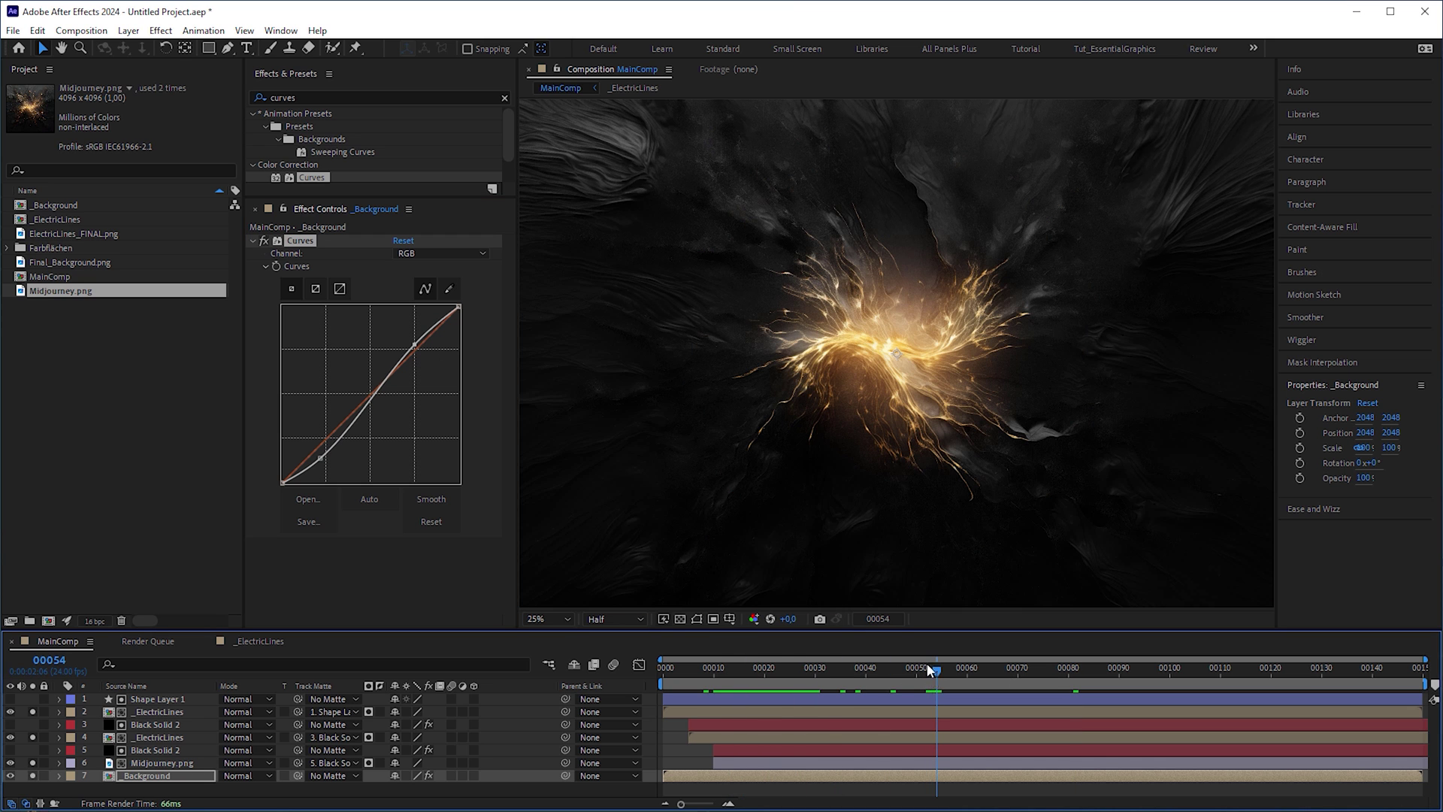
Apply Curves to the Midjourney.png layer, pull the shadows down and preview the darker glow
{"action": "left_click", "coordinate": [187, 763]}
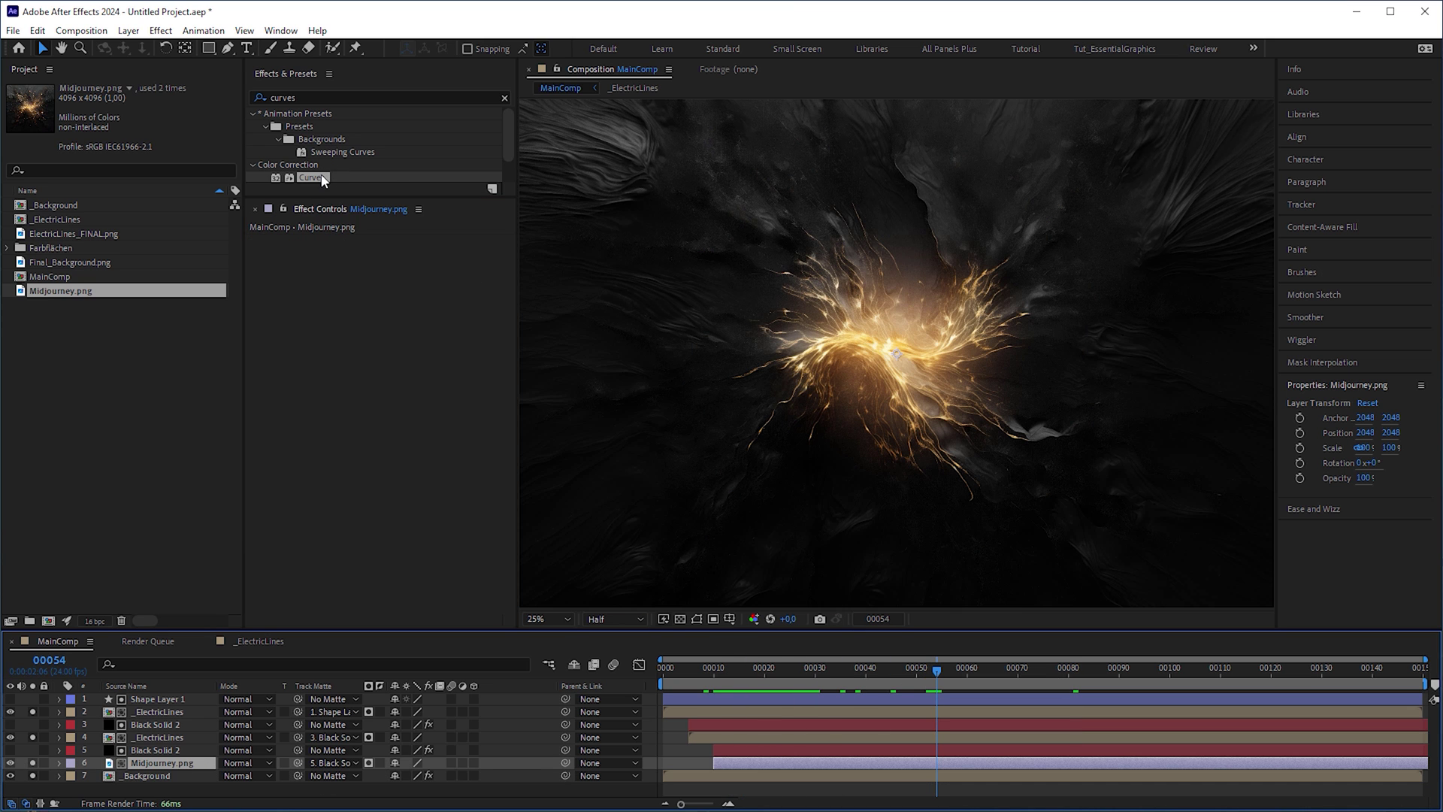
{"action": "left_click_drag", "start_coordinate": [324, 178], "coordinate": [354, 362]}
{"action": "left_click_drag", "start_coordinate": [324, 442], "coordinate": [324, 462]}
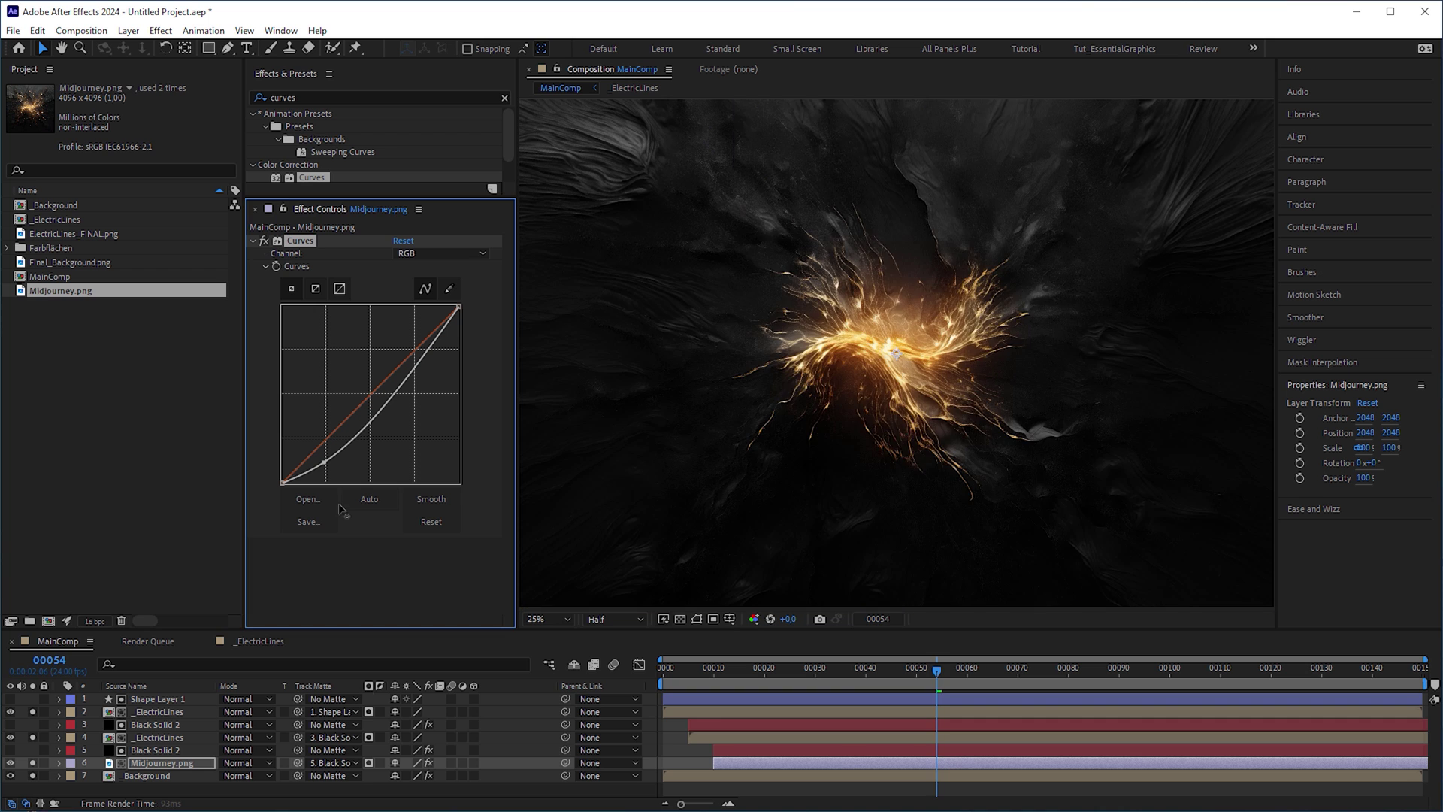
{"action": "left_click", "coordinate": [947, 666]}
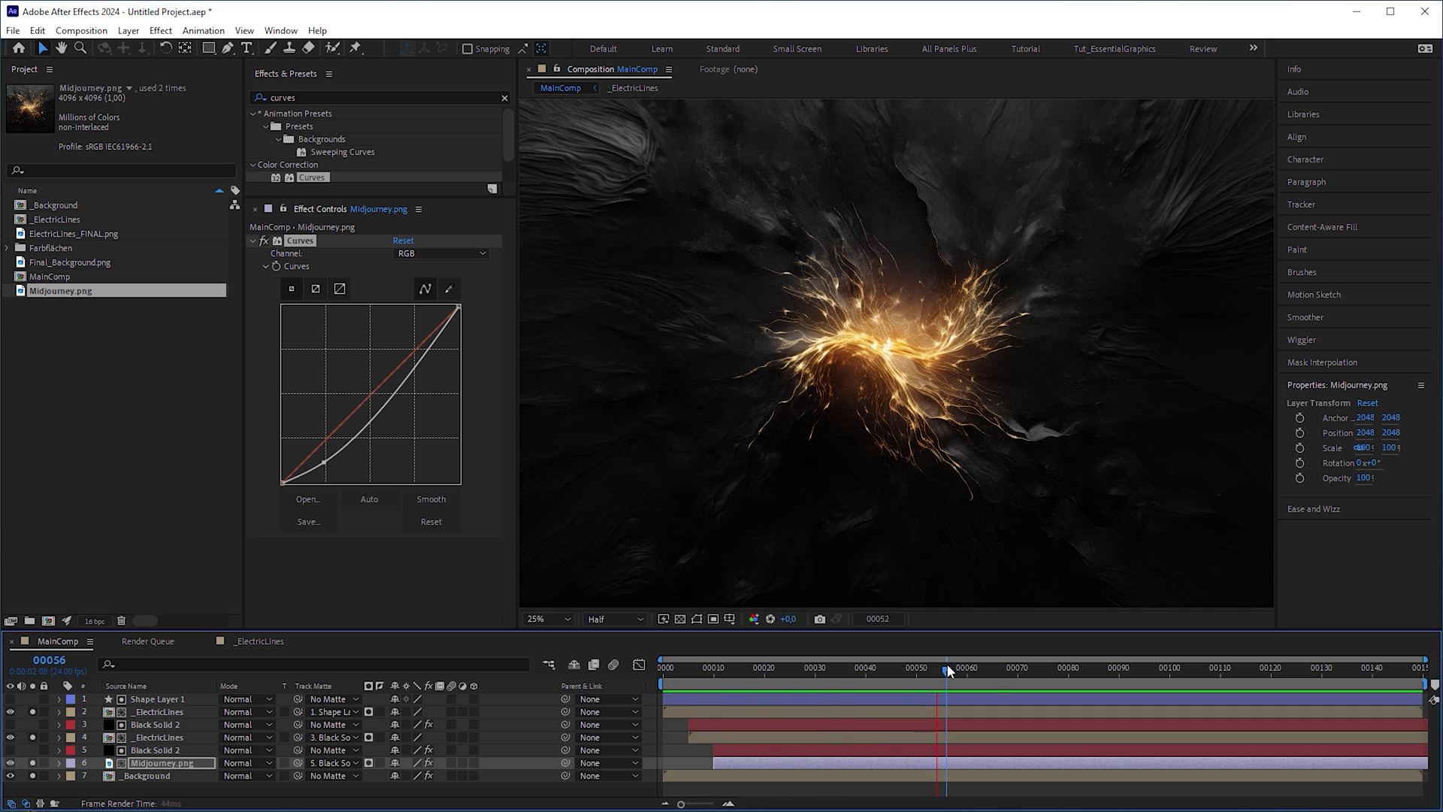
{"action": "left_click", "coordinate": [1232, 671]}
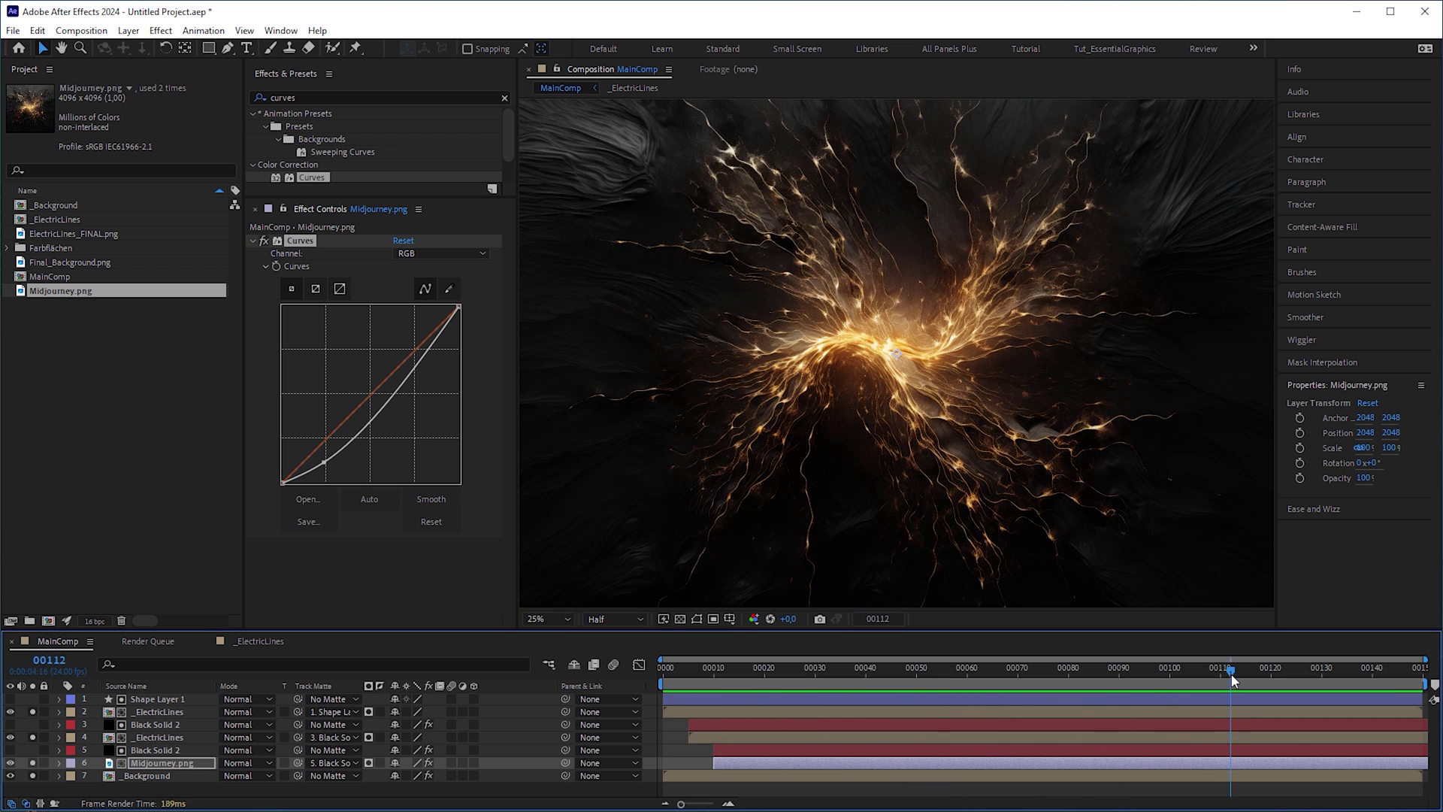
Isolate the top _ElectricLines layer at frame 49 and duplicate it together with its Shape Layer 1 matte
{"action": "left_click_drag", "start_coordinate": [1231, 675], "coordinate": [911, 692]}
{"action": "left_click_drag", "start_coordinate": [31, 776], "coordinate": [31, 738]}
{"action": "left_click", "coordinate": [170, 713]}
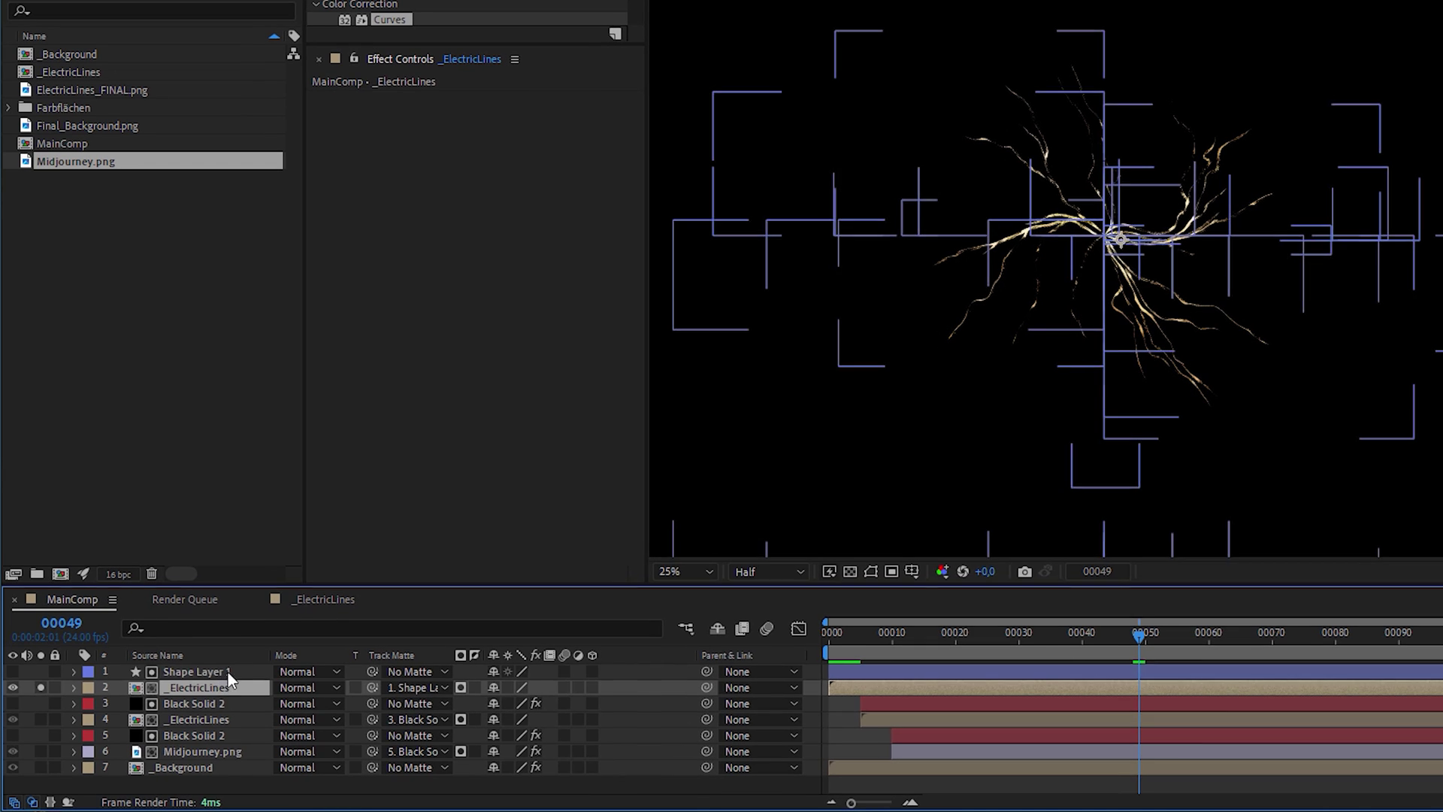
{"action": "left_click", "coordinate": [228, 672], "text": "ctrl"}
{"action": "key", "text": "ctrl+d"}
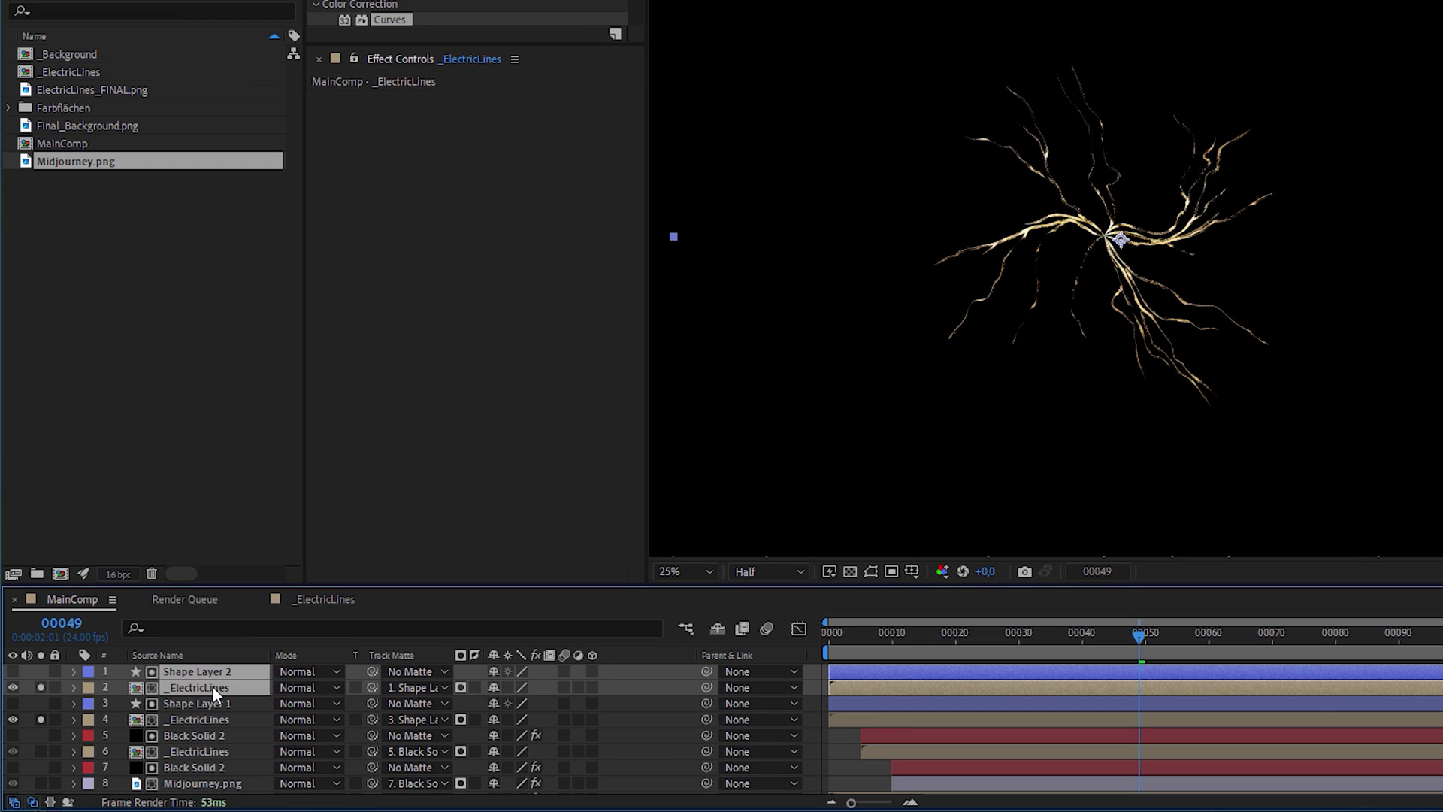
Keyframe the Trim Paths Start of Shape Layer 2 from 0% at frame 0 to 100% at frame 120
{"action": "left_click", "coordinate": [197, 671]}
{"action": "left_click", "coordinate": [73, 671]}
{"action": "left_click_drag", "start_coordinate": [905, 643], "coordinate": [836, 644]}
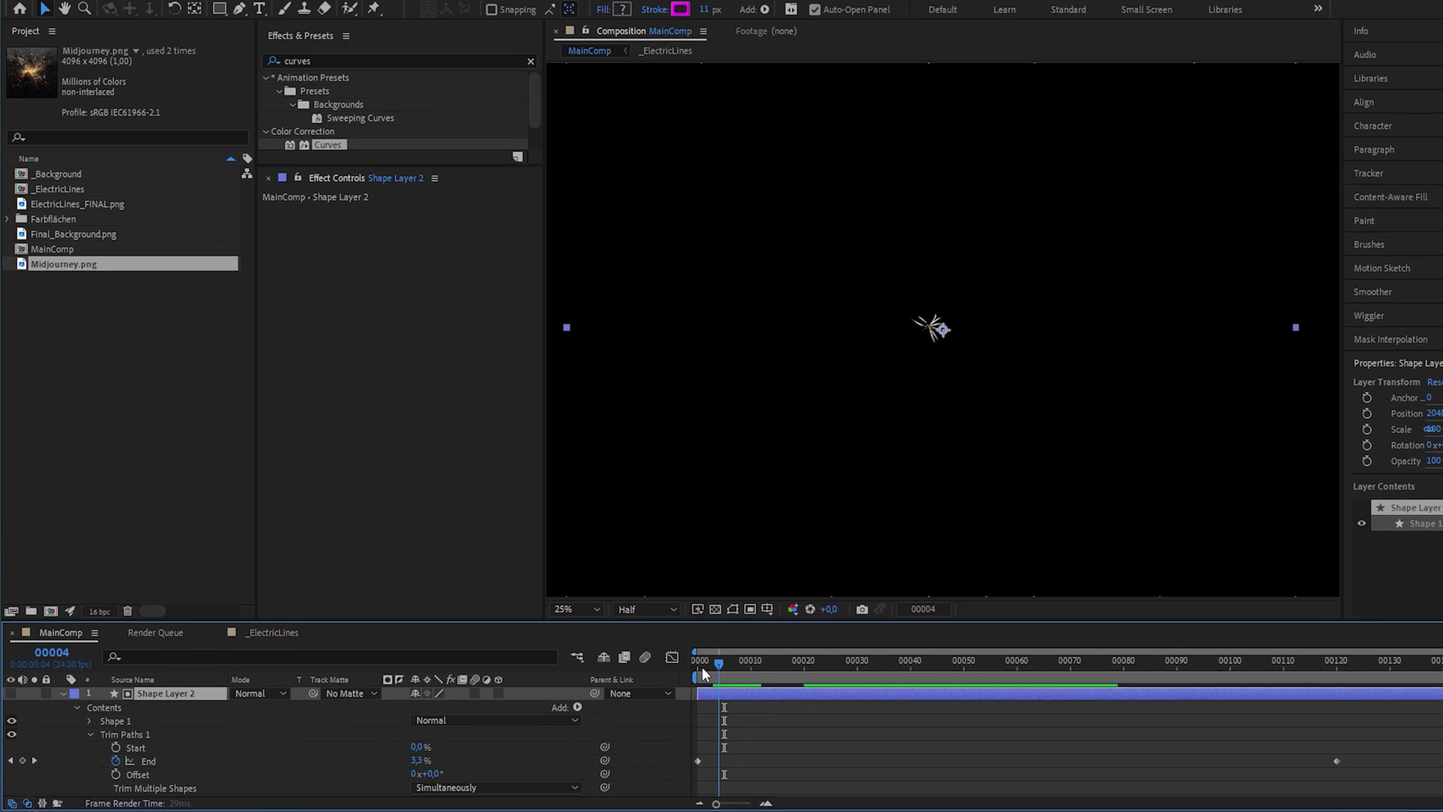
{"action": "left_click_drag", "start_coordinate": [703, 673], "coordinate": [681, 676]}
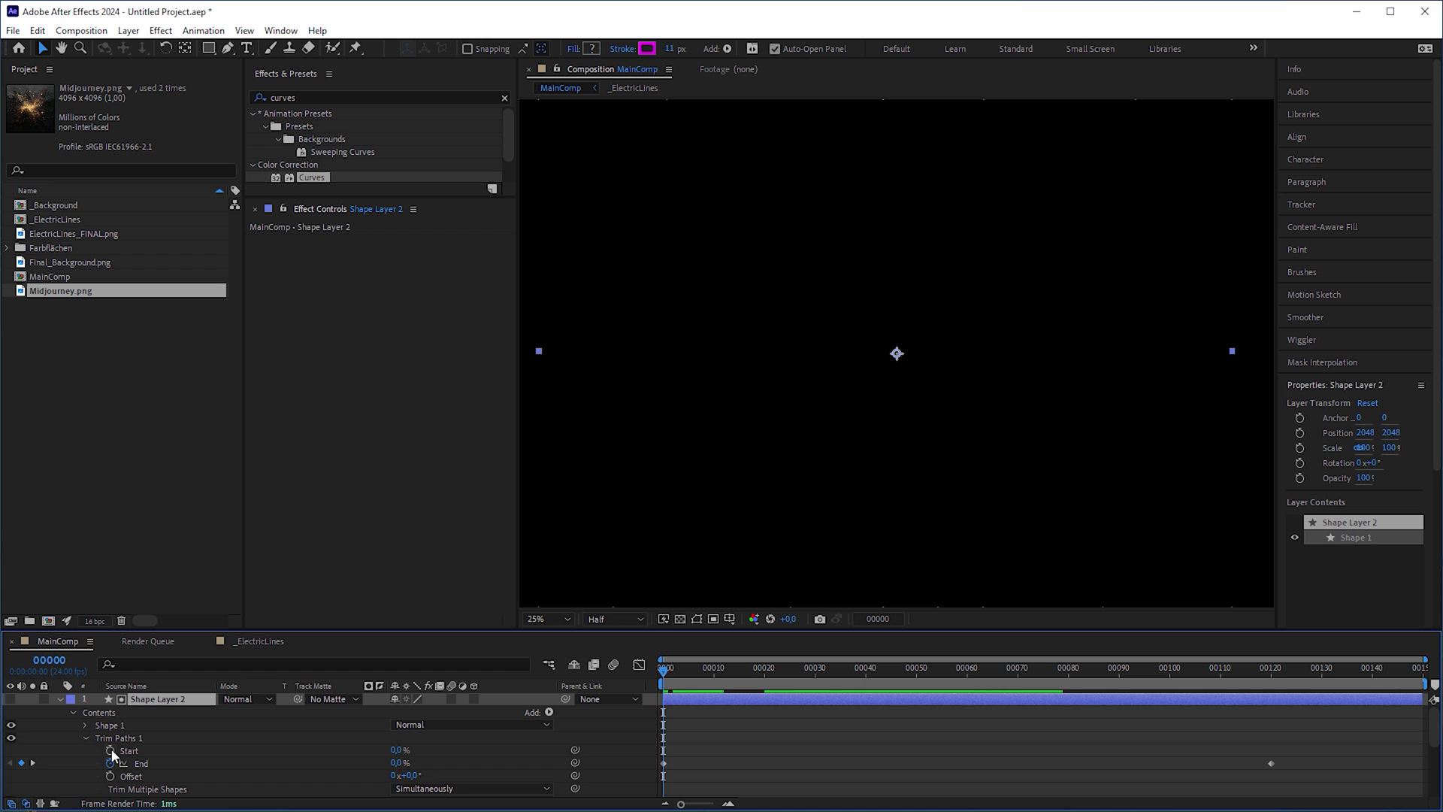
{"action": "left_click", "coordinate": [111, 750]}
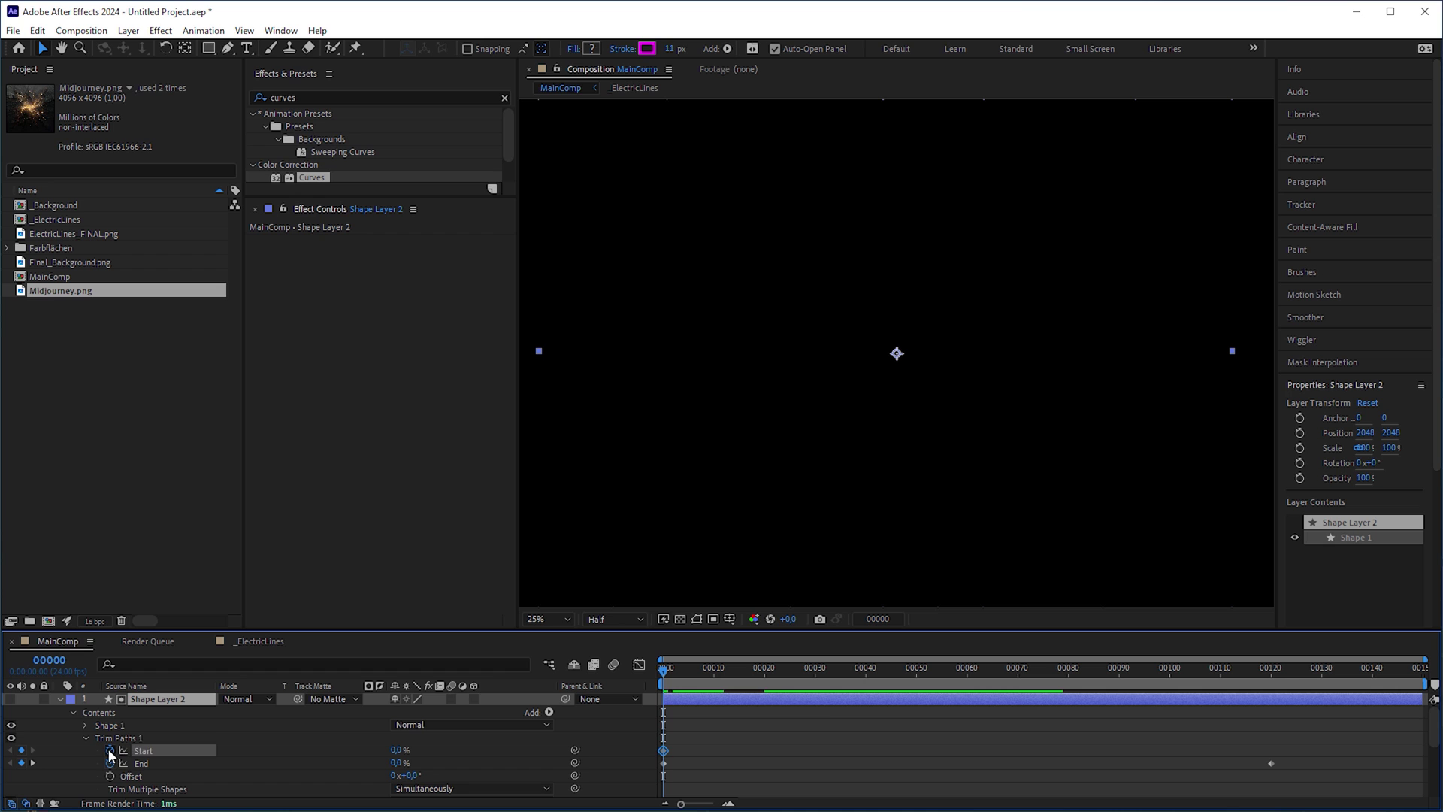
{"action": "left_click", "coordinate": [1271, 667]}
{"action": "left_click_drag", "start_coordinate": [397, 749], "coordinate": [509, 744]}
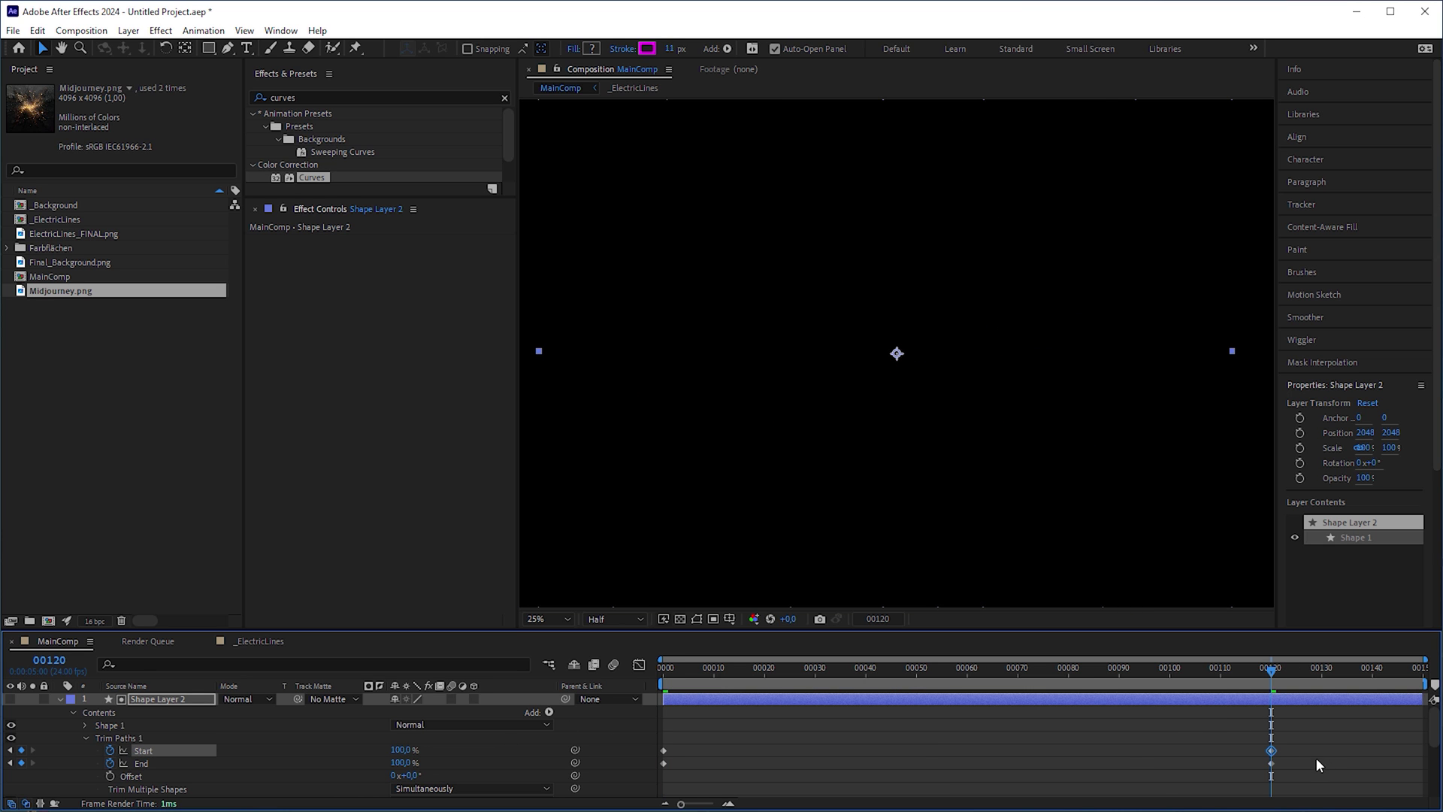
Delay Shape Layer 2's Trim Paths Start keyframes by about four frames and set its stroke width to 42 px
{"action": "left_click_drag", "start_coordinate": [1306, 744], "coordinate": [685, 754]}
{"action": "left_click_drag", "start_coordinate": [677, 675], "coordinate": [703, 681]}
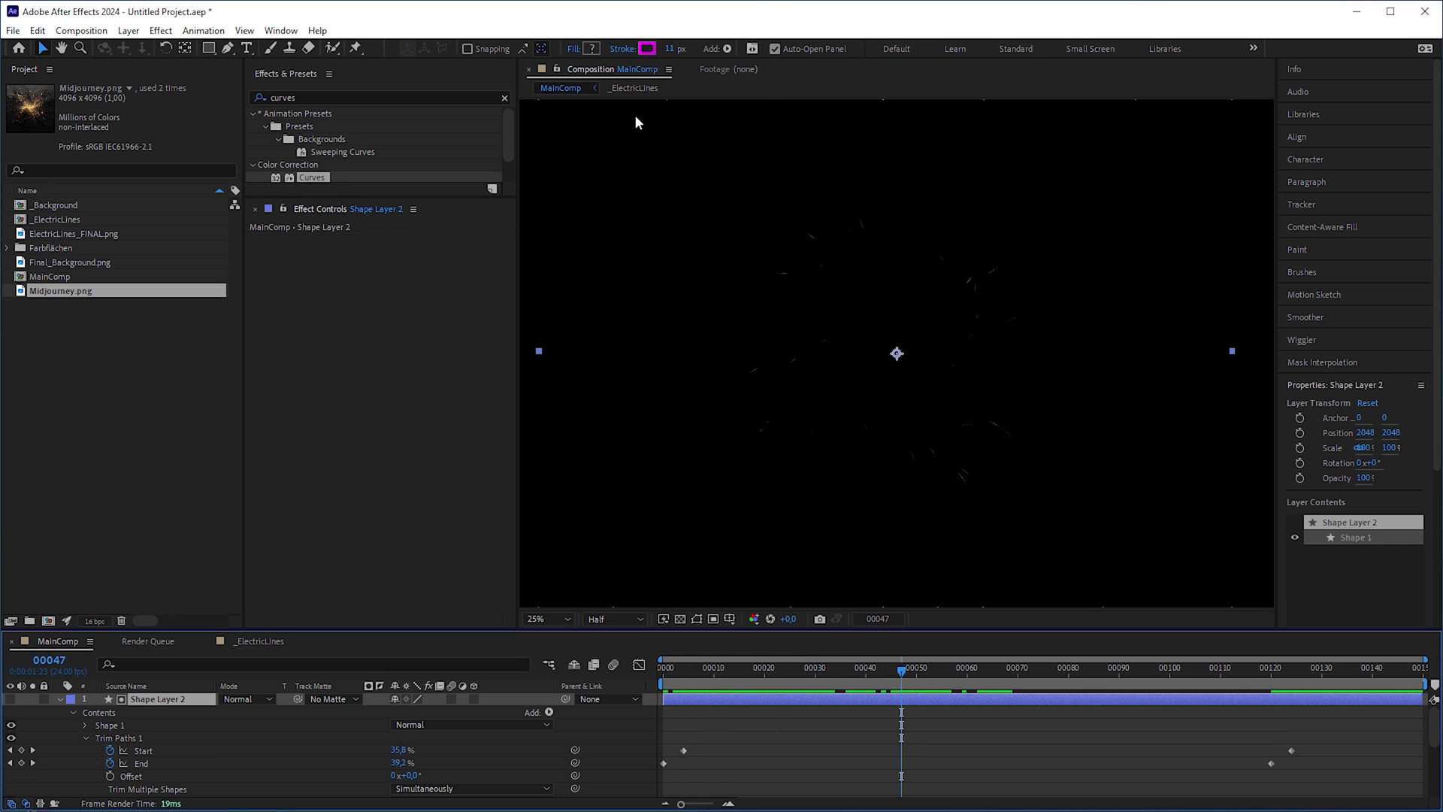
{"action": "left_click_drag", "start_coordinate": [669, 48], "coordinate": [719, 47]}
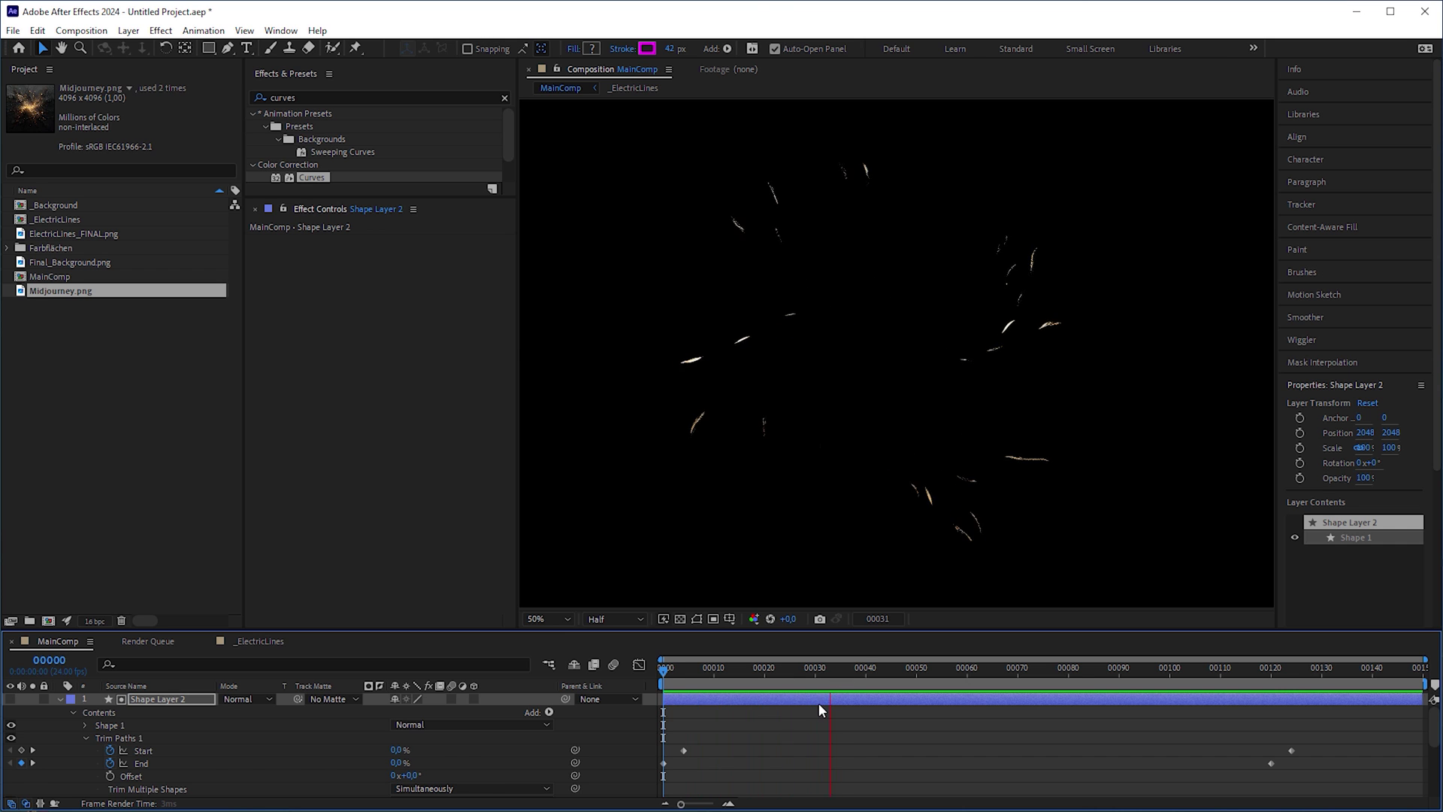
Pre-compose Shape Layer 2 and its matted _ElectricLines layer into a new composition named _ElectricTips
{"action": "left_click", "coordinate": [164, 700]}
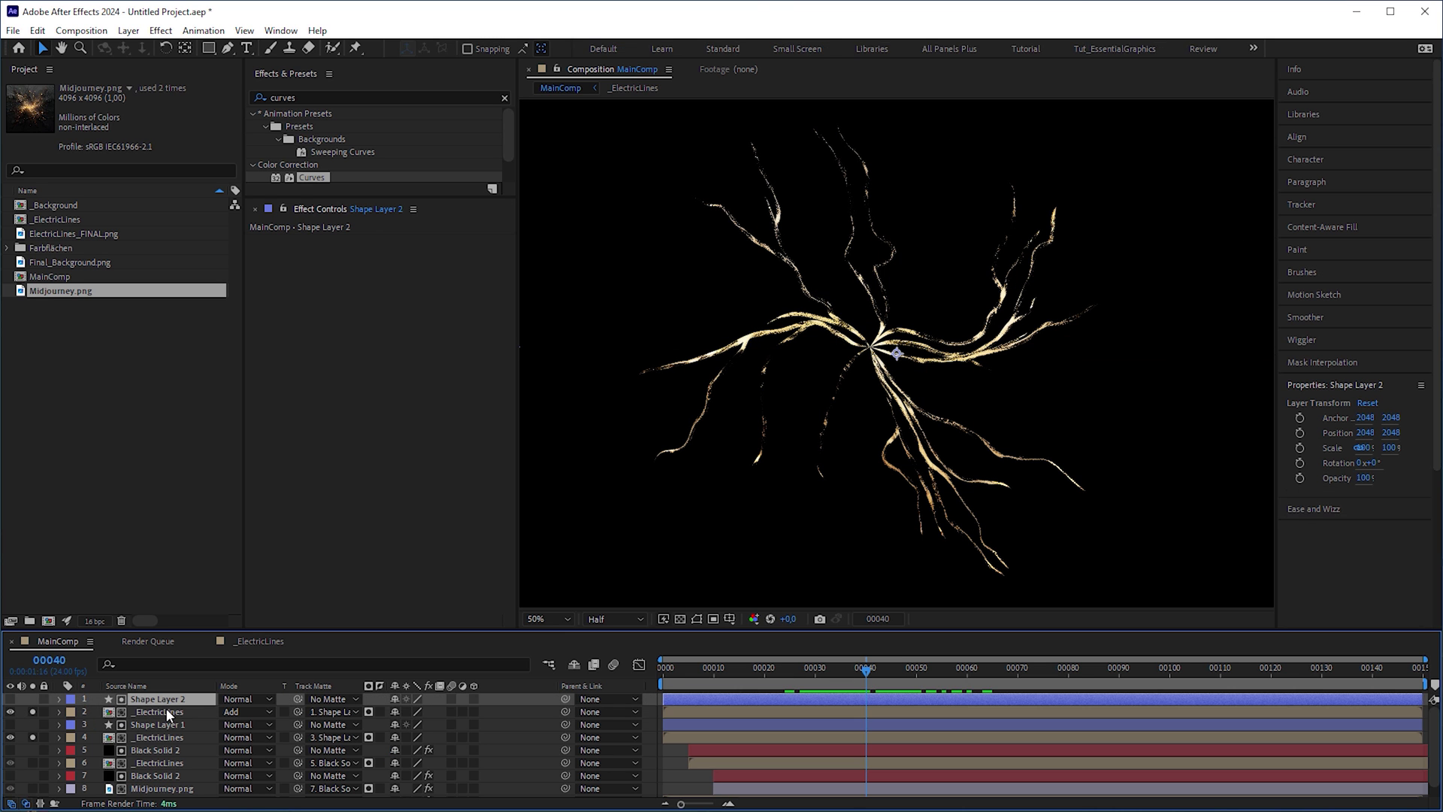
{"action": "left_click", "coordinate": [171, 713], "text": "shift"}
{"action": "right_click", "coordinate": [171, 715]}
{"action": "left_click", "coordinate": [303, 617]}
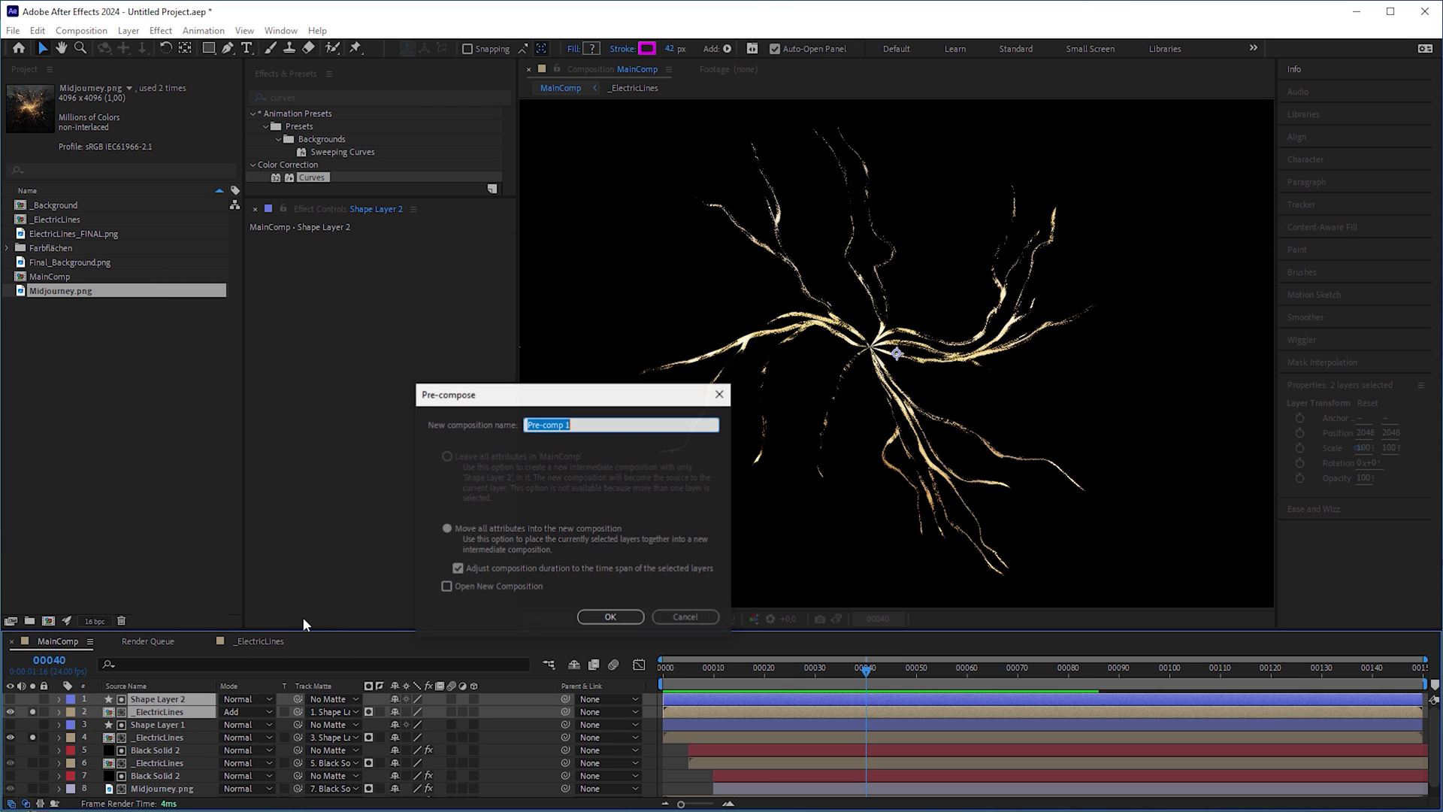
{"action": "type", "text": "_ElectricTips"}
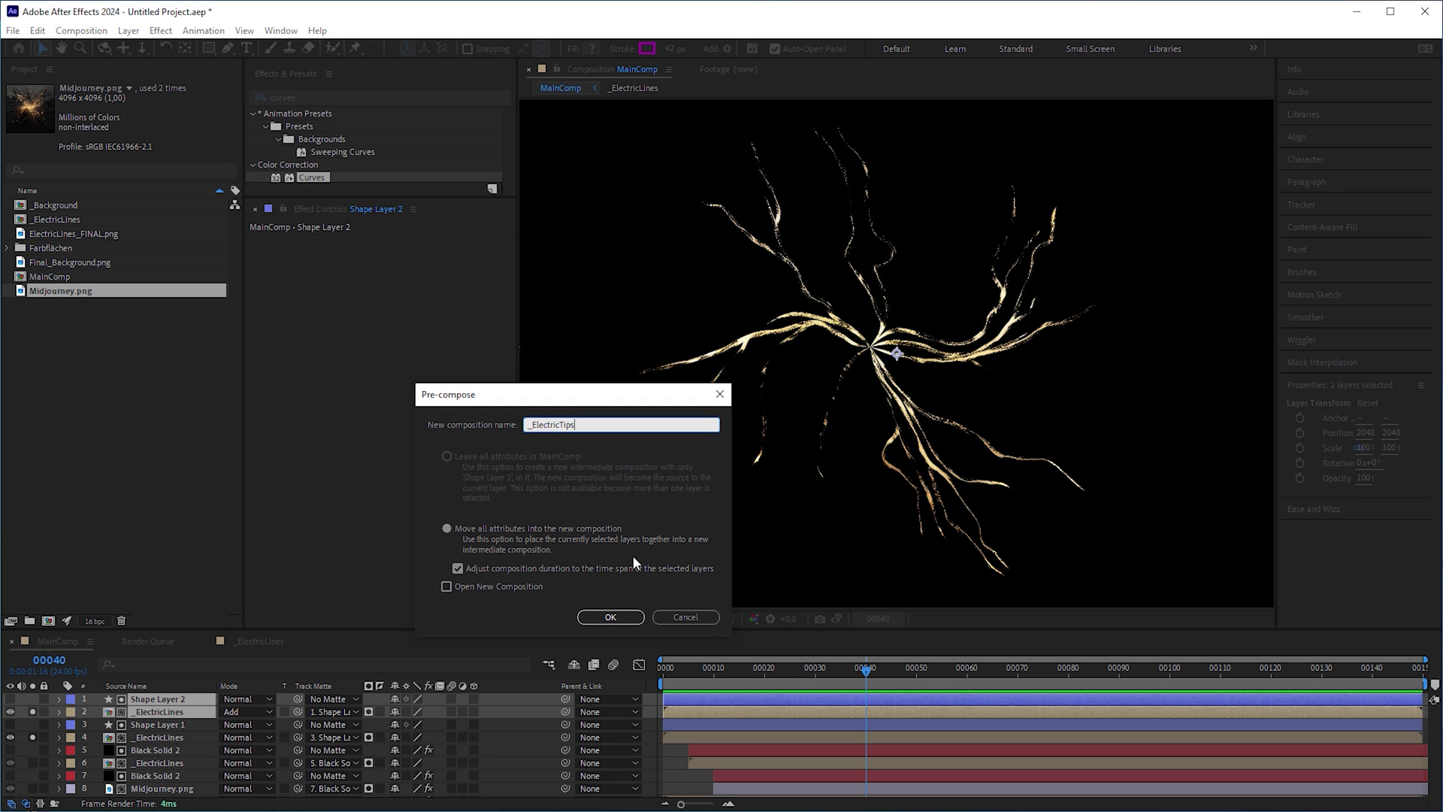
{"action": "left_click", "coordinate": [633, 621]}
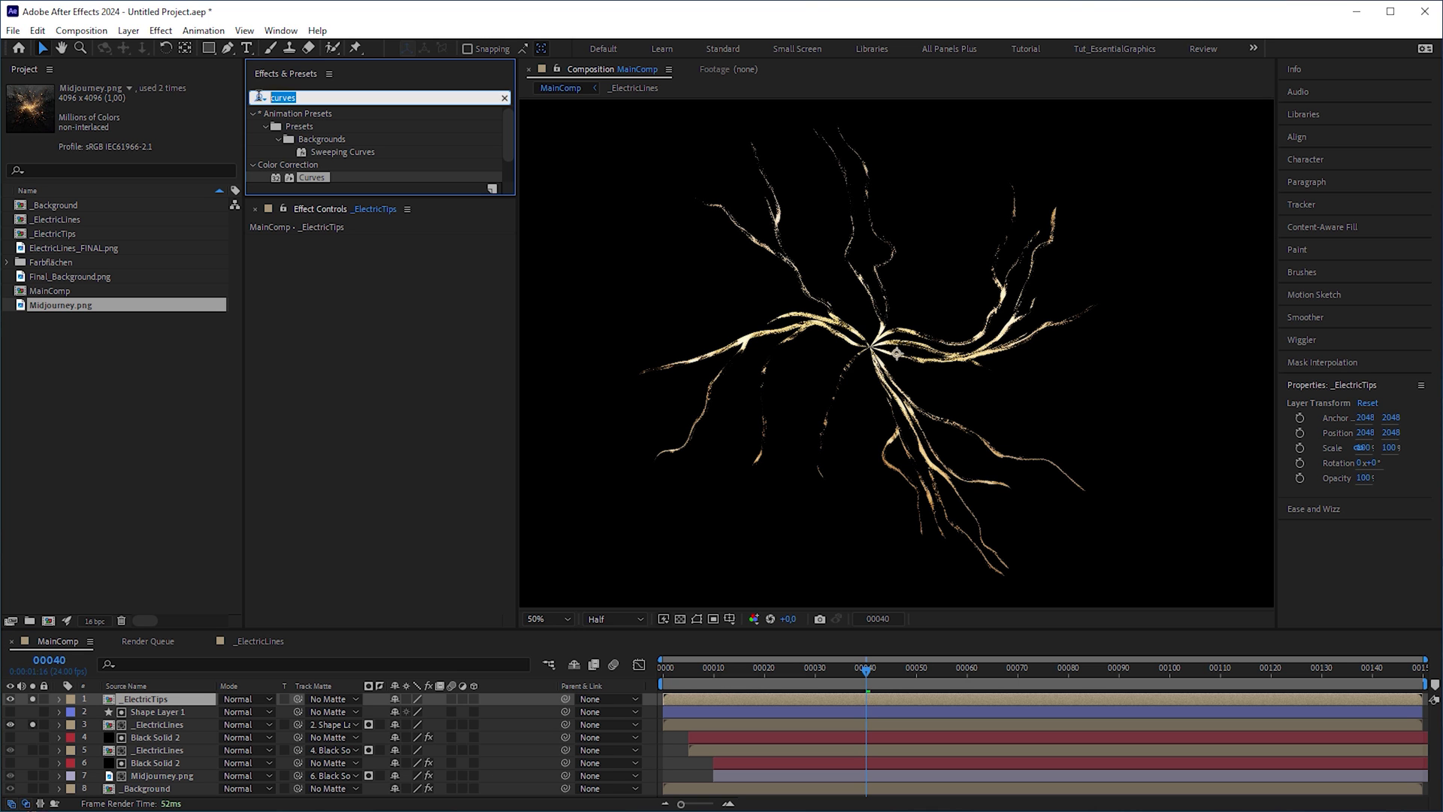
Apply the SuperGlow! v02 user preset to the _ElectricTips layer
{"action": "left_click", "coordinate": [259, 97]}
{"action": "left_click", "coordinate": [280, 97]}
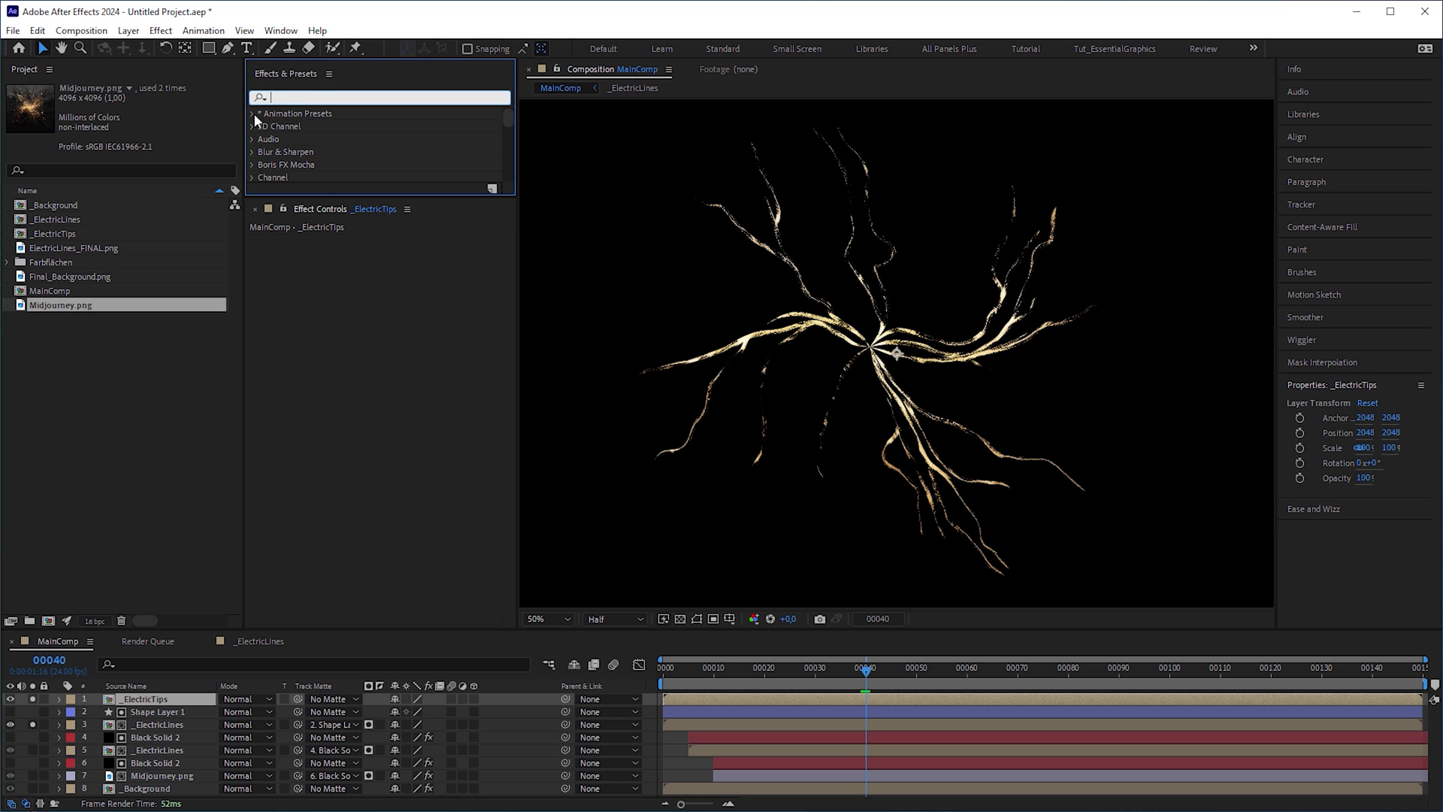
{"action": "left_click", "coordinate": [251, 114]}
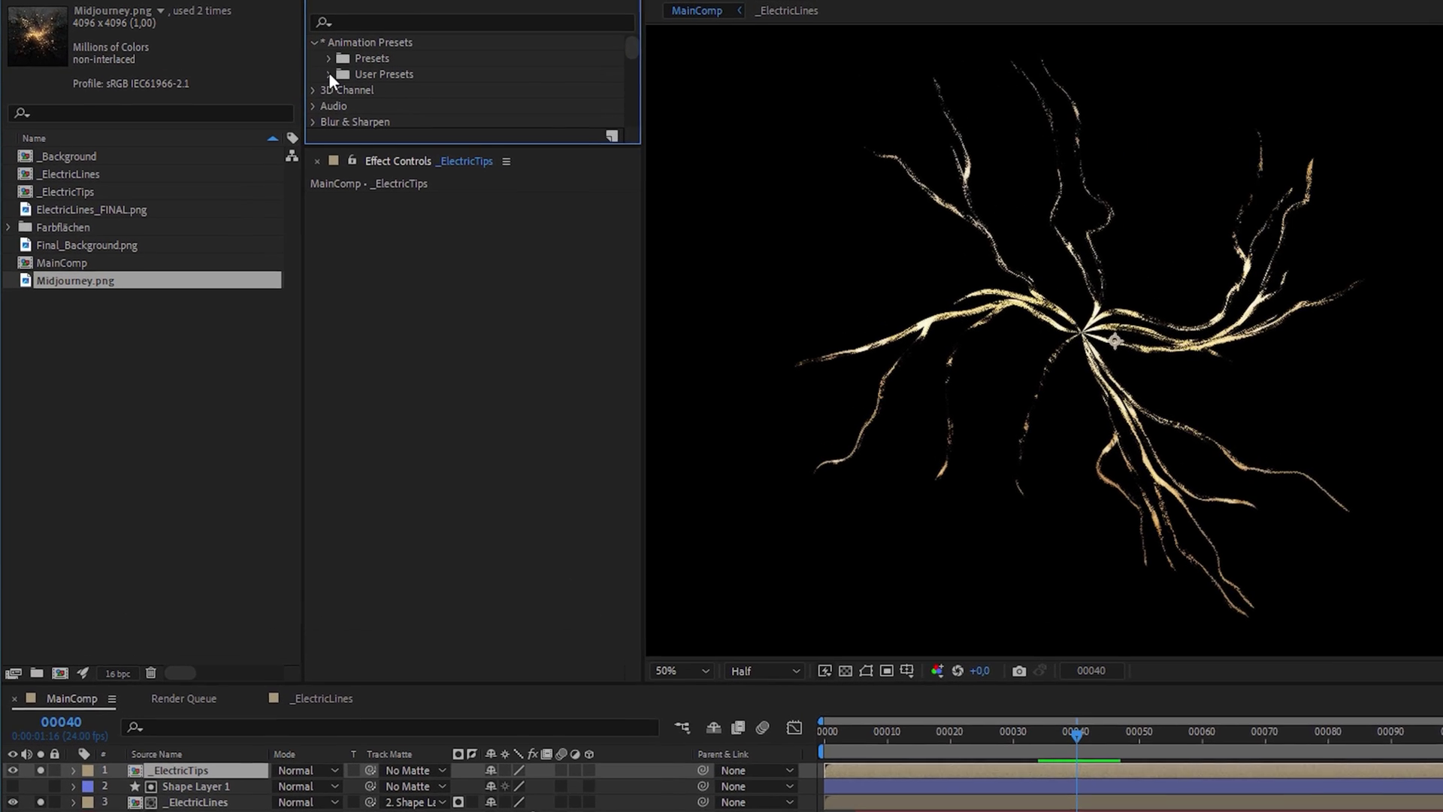
{"action": "left_click", "coordinate": [273, 130]}
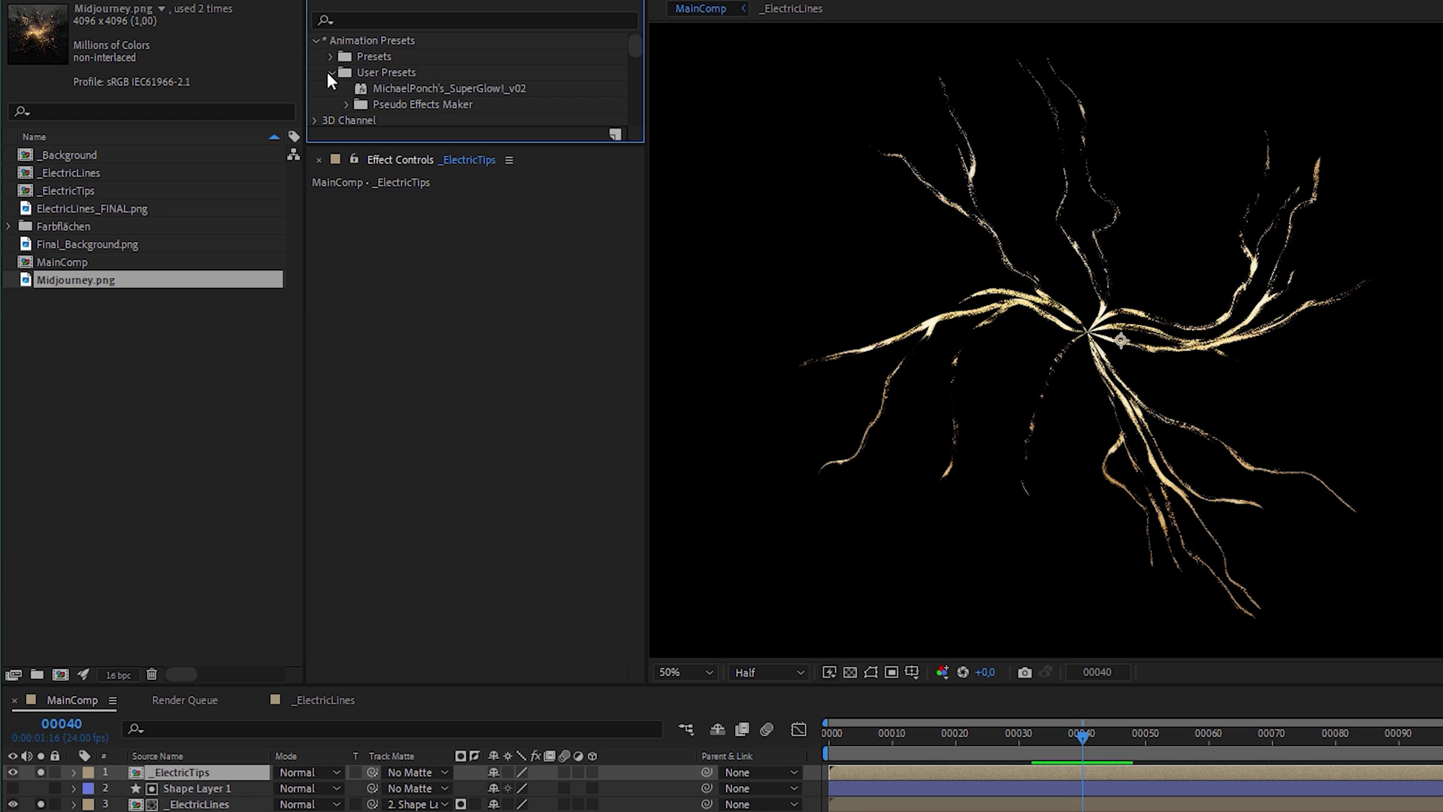
{"action": "left_click", "coordinate": [409, 88]}
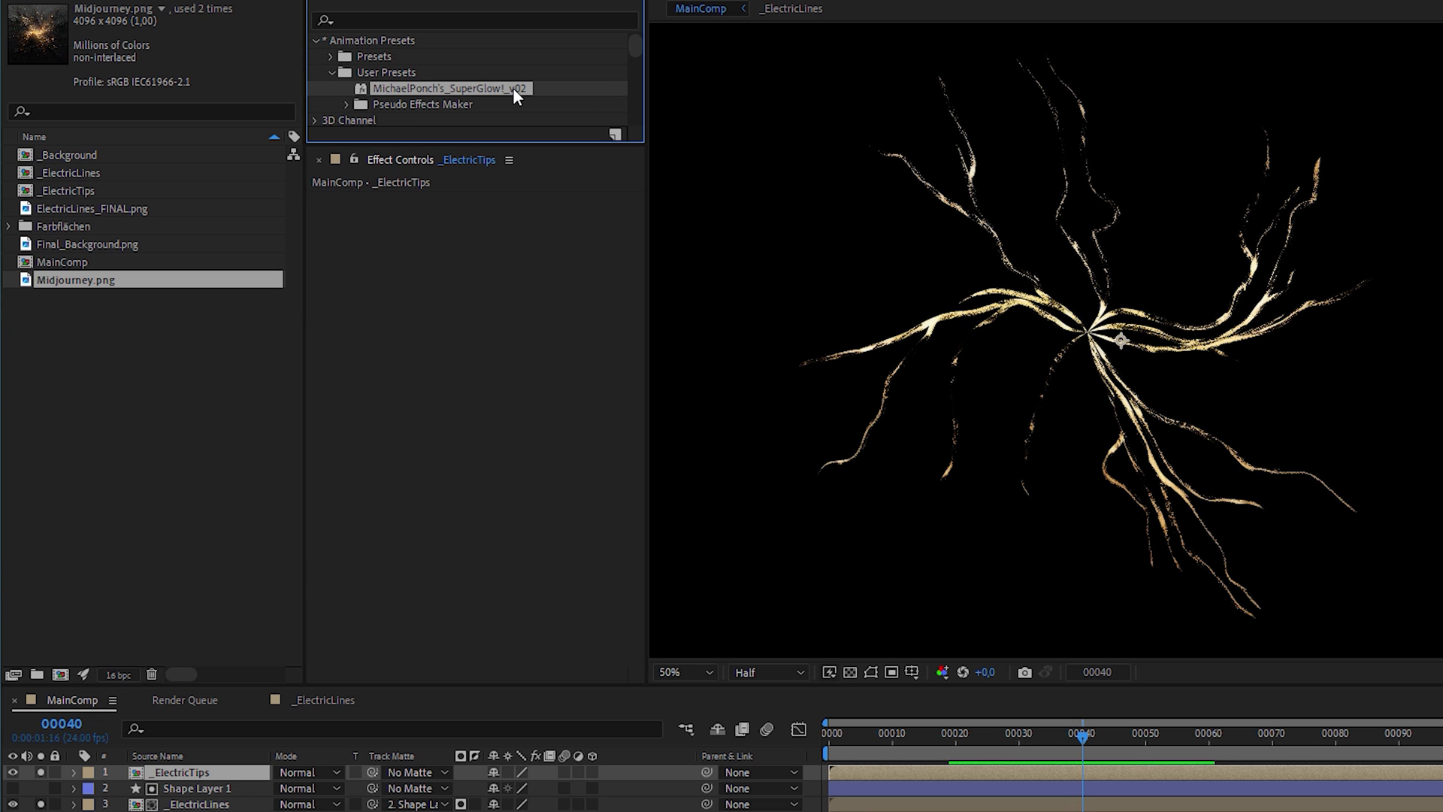
{"action": "left_click_drag", "start_coordinate": [517, 87], "coordinate": [237, 783]}
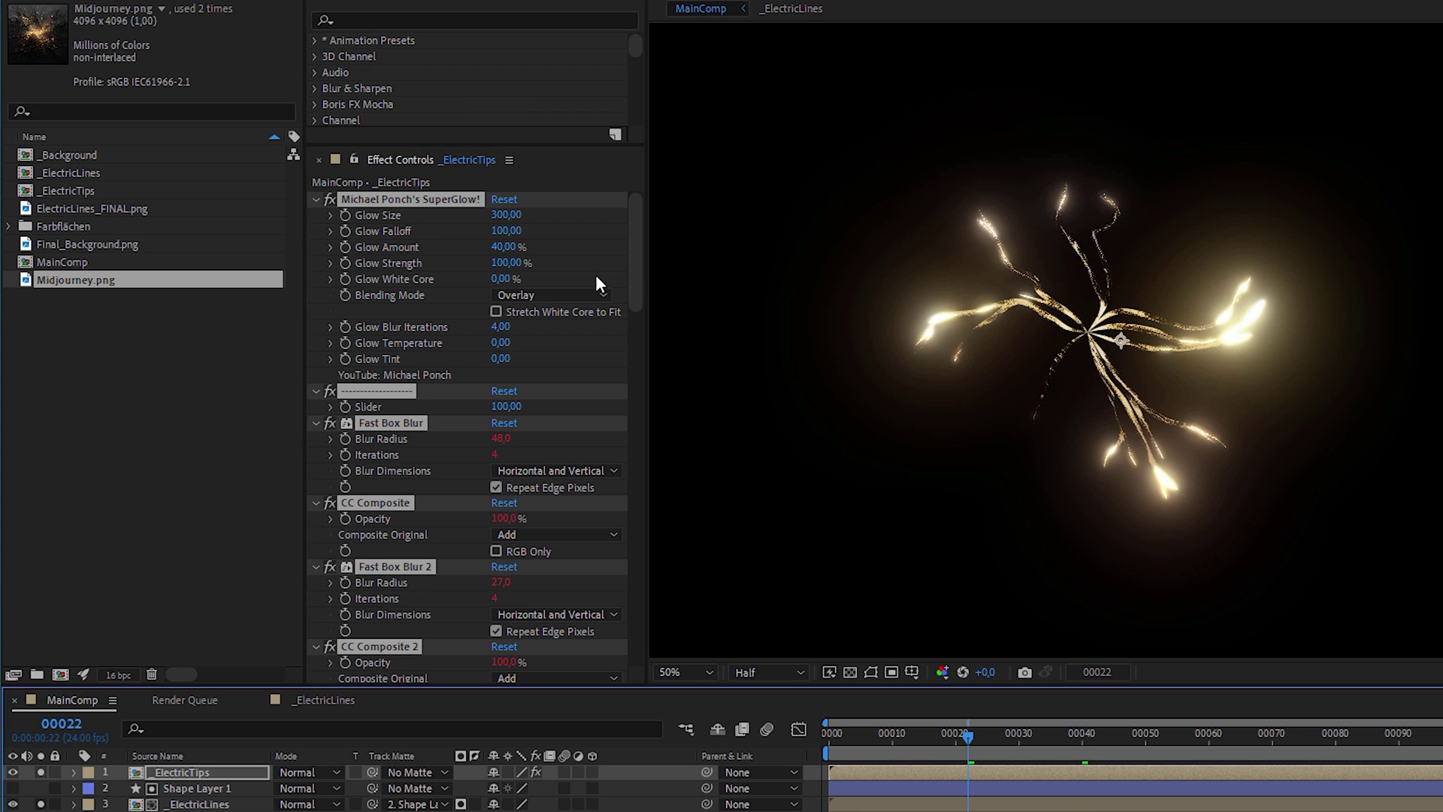
Set SuperGlow on _ElectricTips to Glow Size 100, Glow Amount 20% and Glow Strength 30%, and blend the layer with Add
{"action": "key", "text": "ctrl+shift+a"}
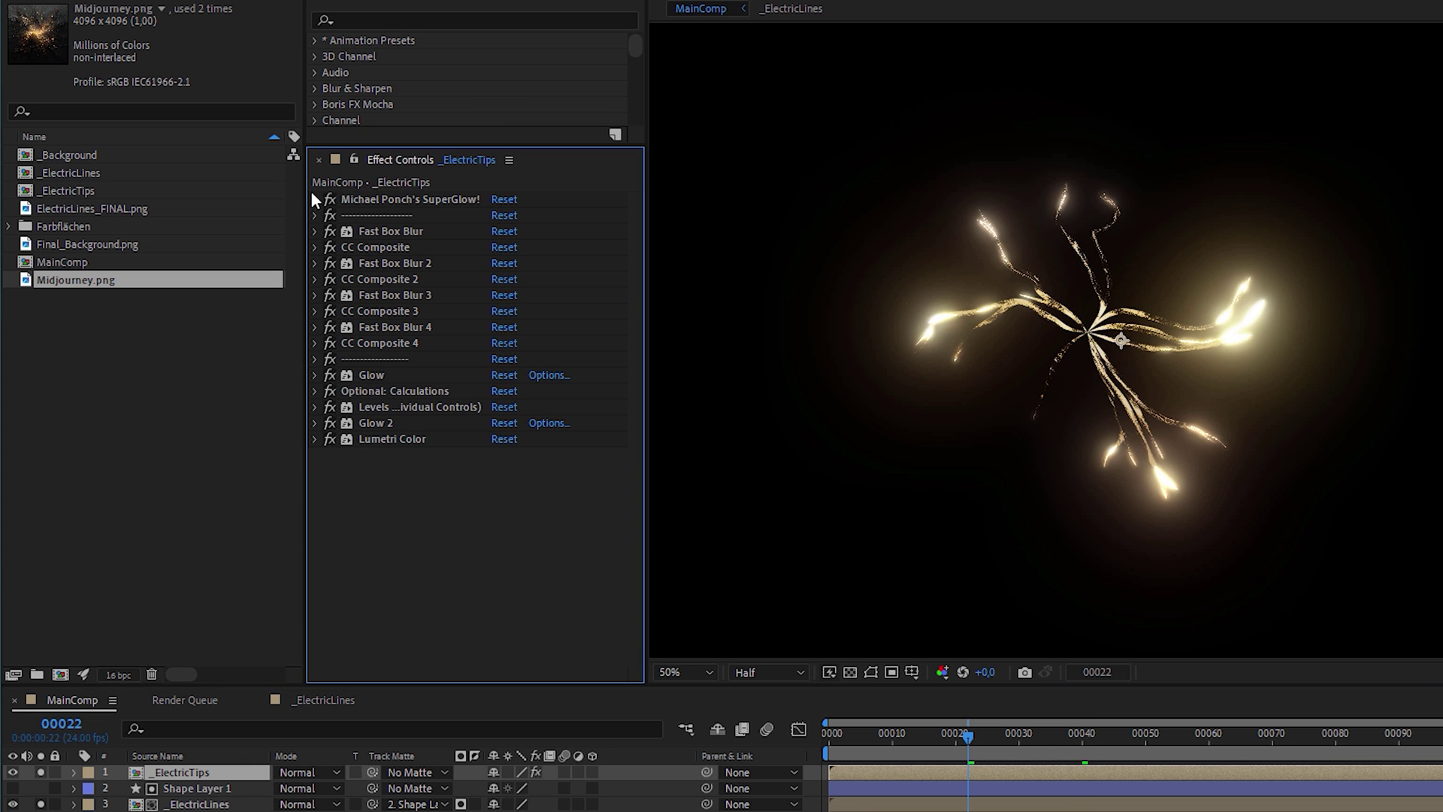
{"action": "left_click", "coordinate": [315, 199]}
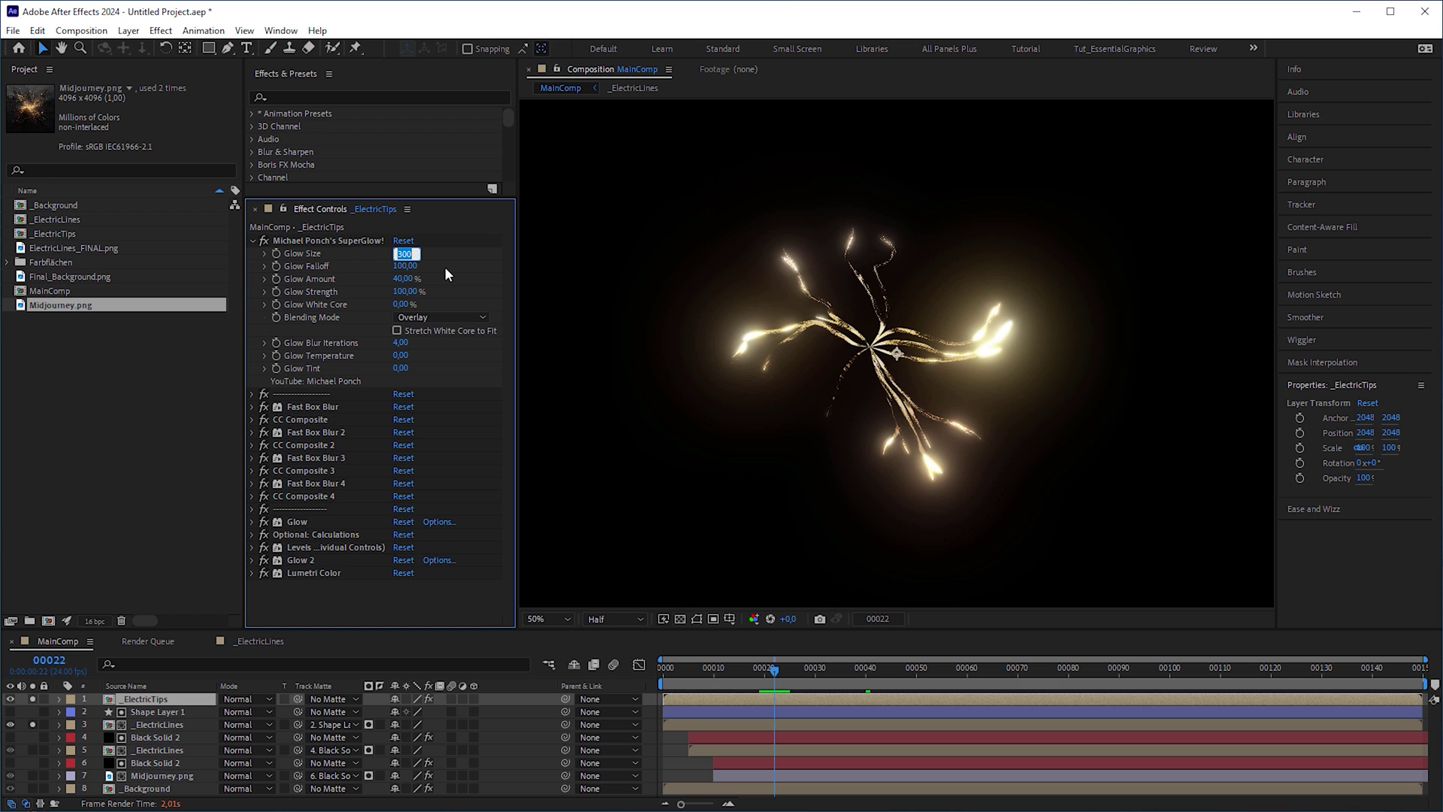
{"action": "type", "text": "0"}
{"action": "key", "text": "Return"}
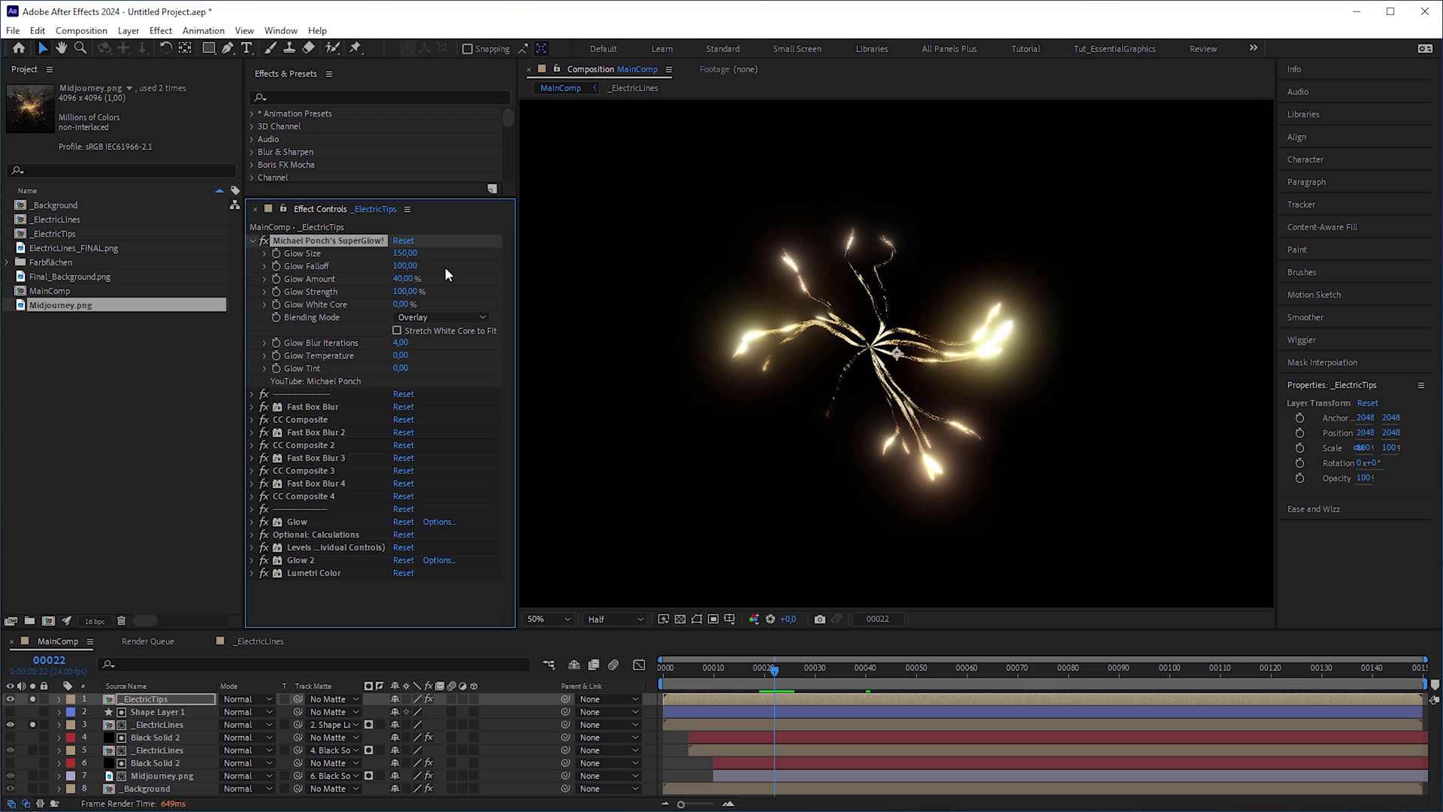
{"action": "left_click", "coordinate": [406, 292]}
{"action": "type", "text": "50"}
{"action": "key", "text": "Return"}
{"action": "left_click", "coordinate": [403, 279]}
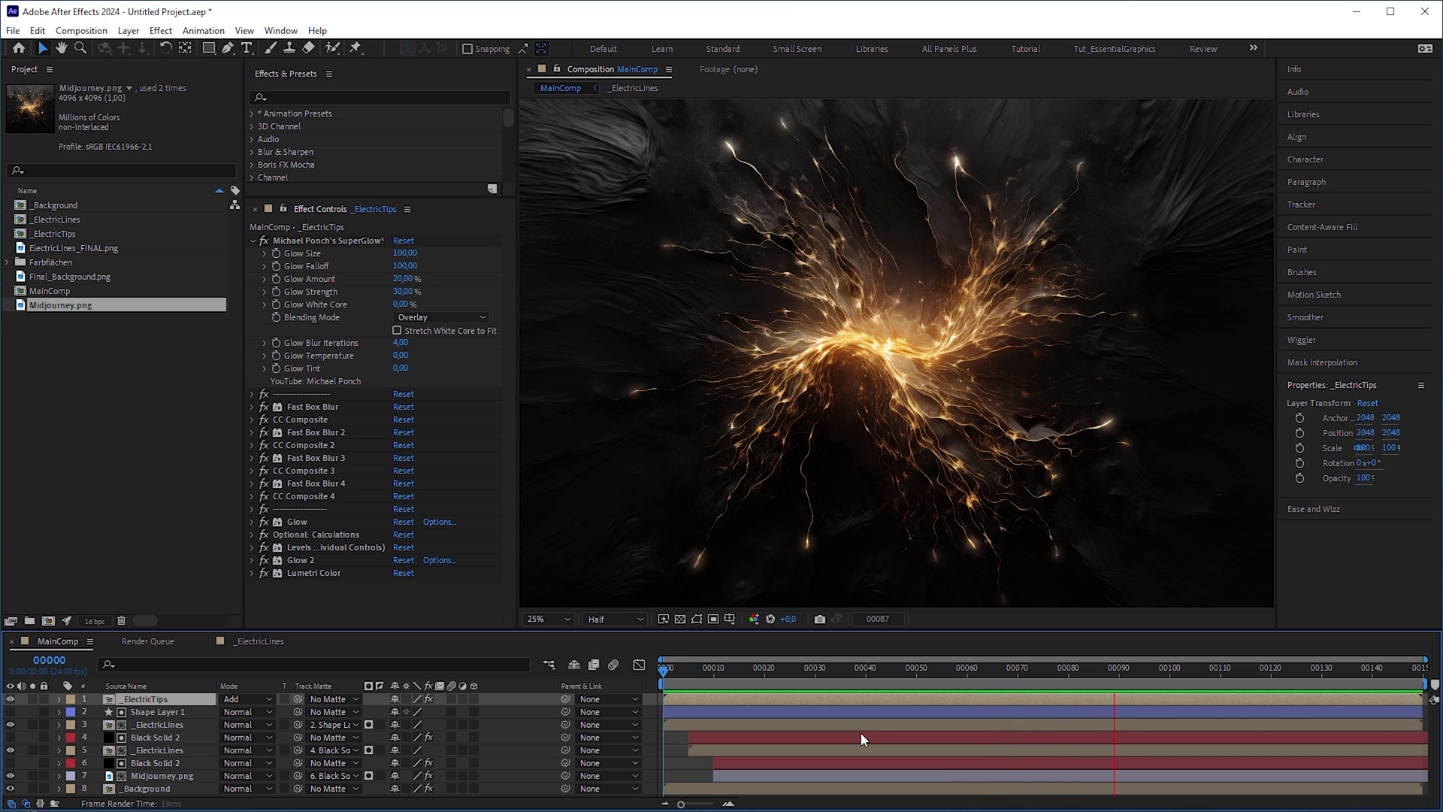
{"action": "key", "text": "space"}
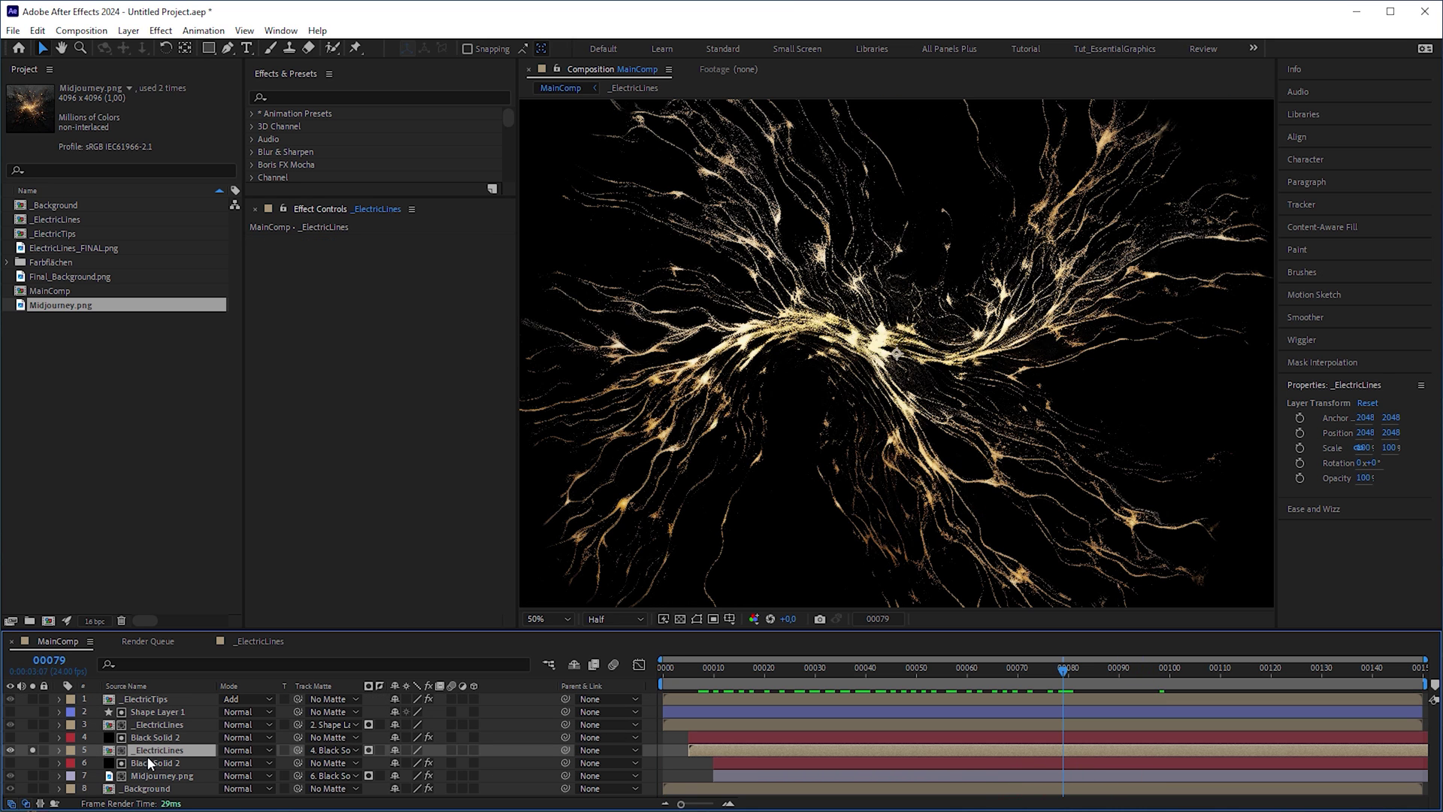
Apply Turbulent Displace to the _ElectricLines layer matted by Black Solid 2 and keyframe Evolution from 0° at frame 5 to 3x+199° at frame 149
{"action": "left_click", "coordinate": [334, 98]}
{"action": "type", "text": "turb"}
{"action": "left_click_drag", "start_coordinate": [331, 126], "coordinate": [422, 390]}
{"action": "left_click", "coordinate": [692, 686]}
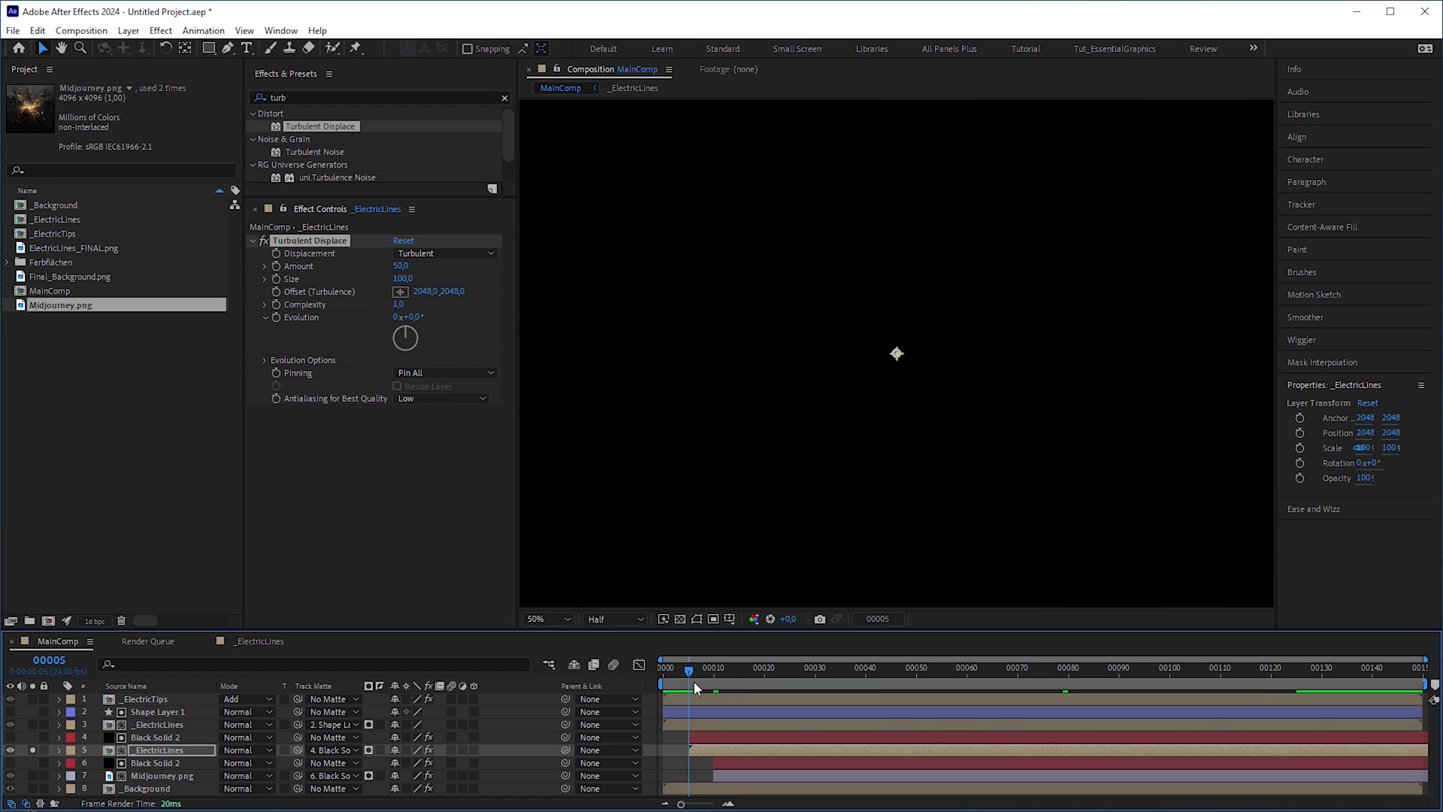
{"action": "left_click", "coordinate": [278, 317]}
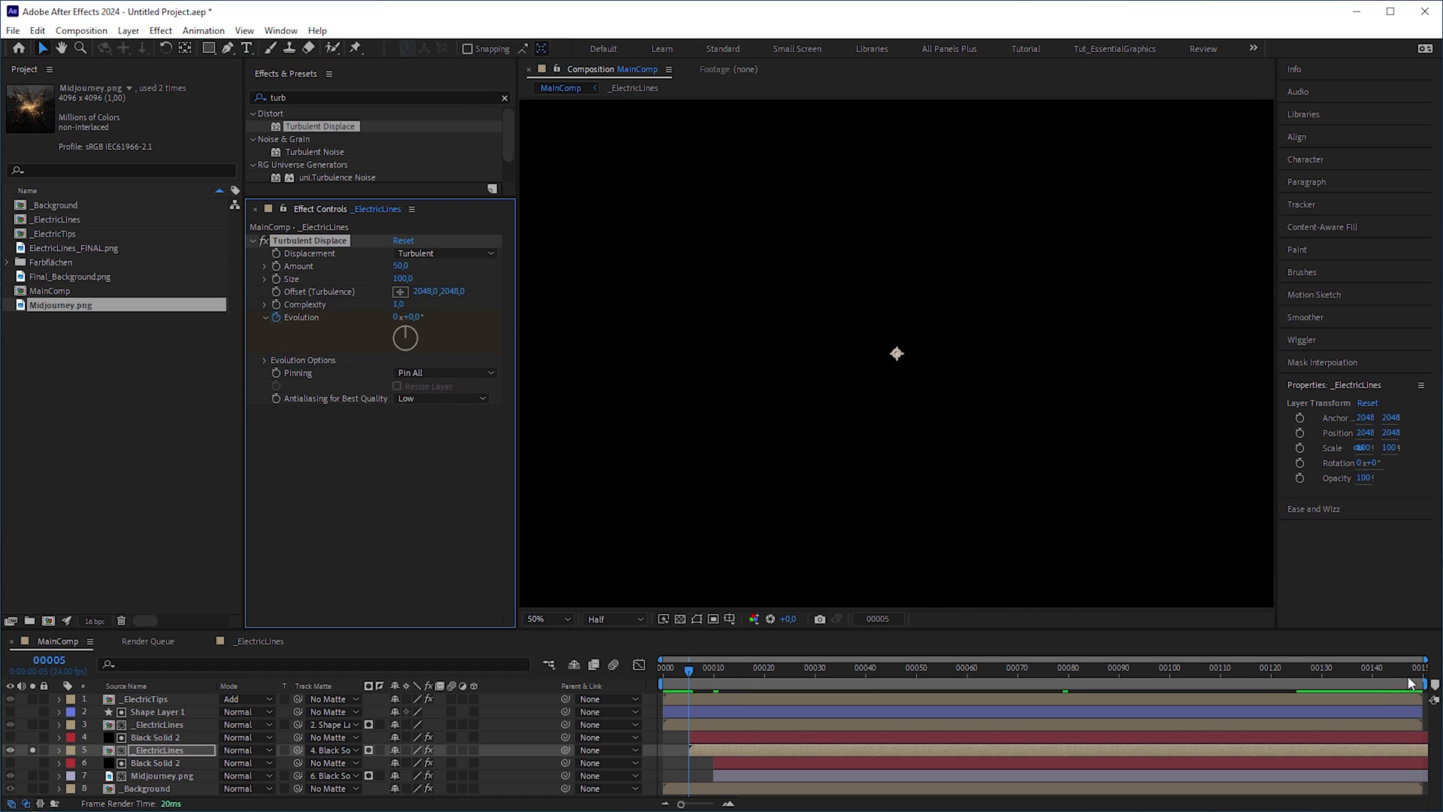
{"action": "left_click", "coordinate": [1409, 682]}
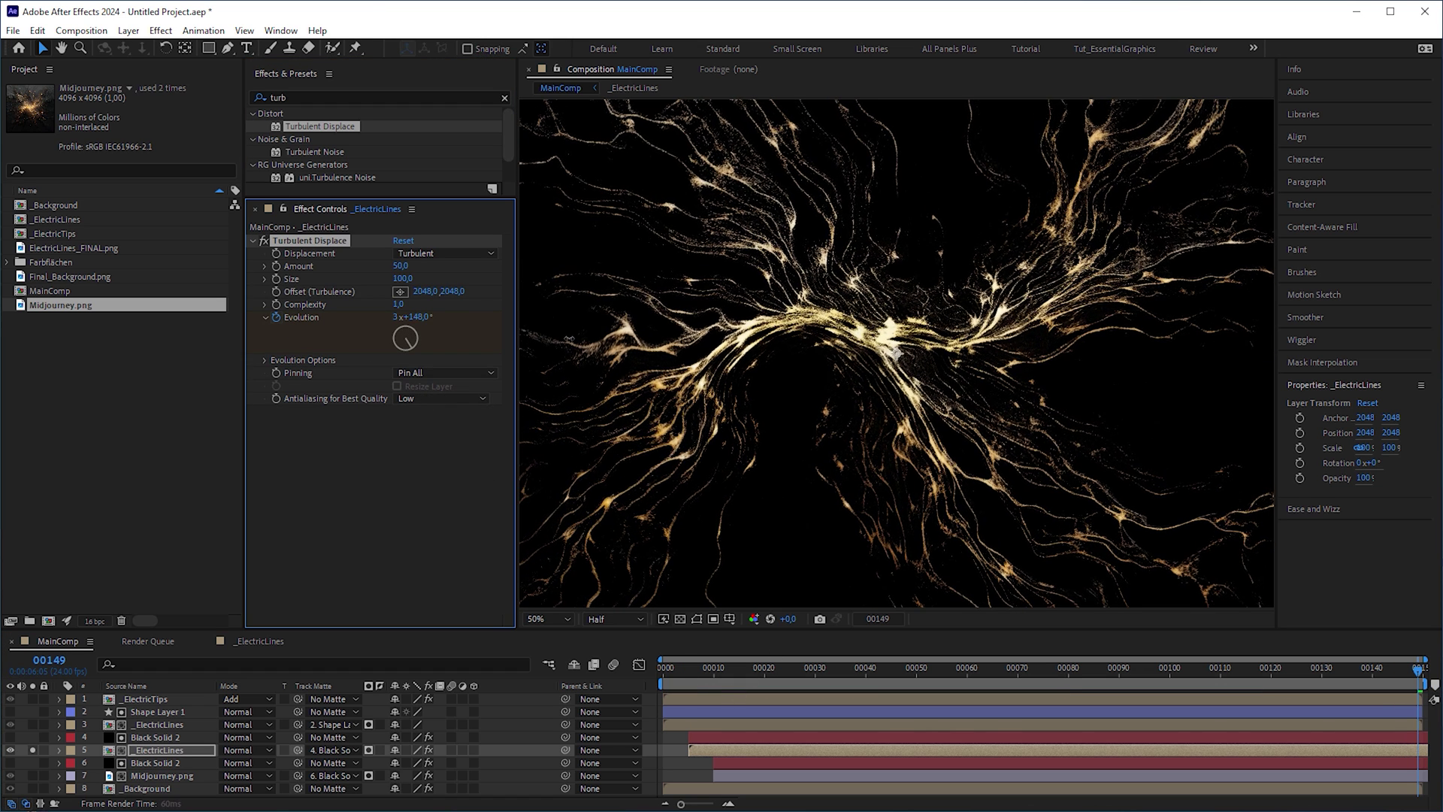
{"action": "left_click_drag", "start_coordinate": [570, 339], "coordinate": [608, 339]}
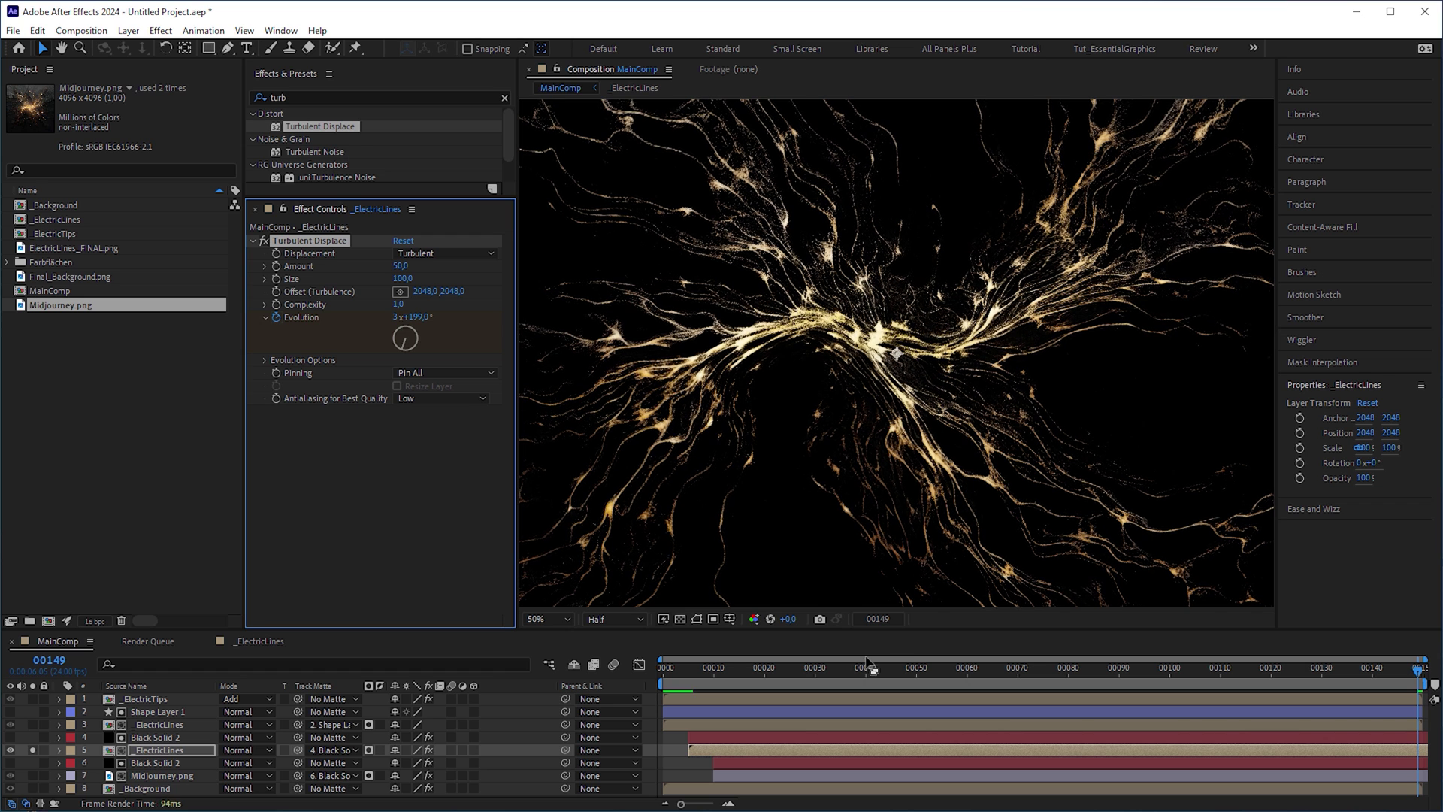
Set the Turbulent Displace Size to 8 and Amount to 150 on the _ElectricLines layer and preview the animation
{"action": "left_click_drag", "start_coordinate": [868, 665], "coordinate": [714, 672]}
{"action": "left_click_drag", "start_coordinate": [809, 680], "coordinate": [959, 701]}
{"action": "left_click_drag", "start_coordinate": [403, 279], "coordinate": [354, 283]}
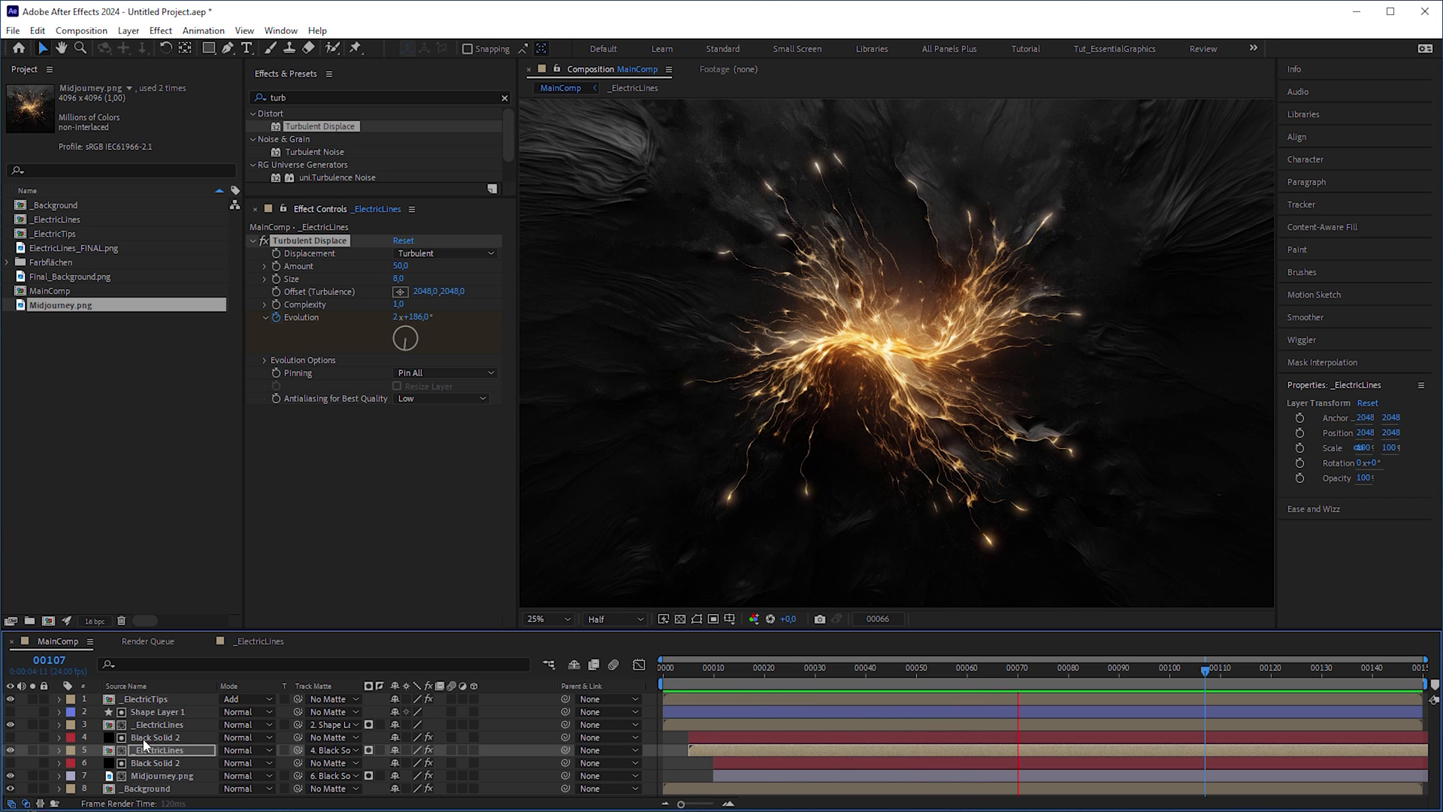
{"action": "left_click", "coordinate": [356, 577]}
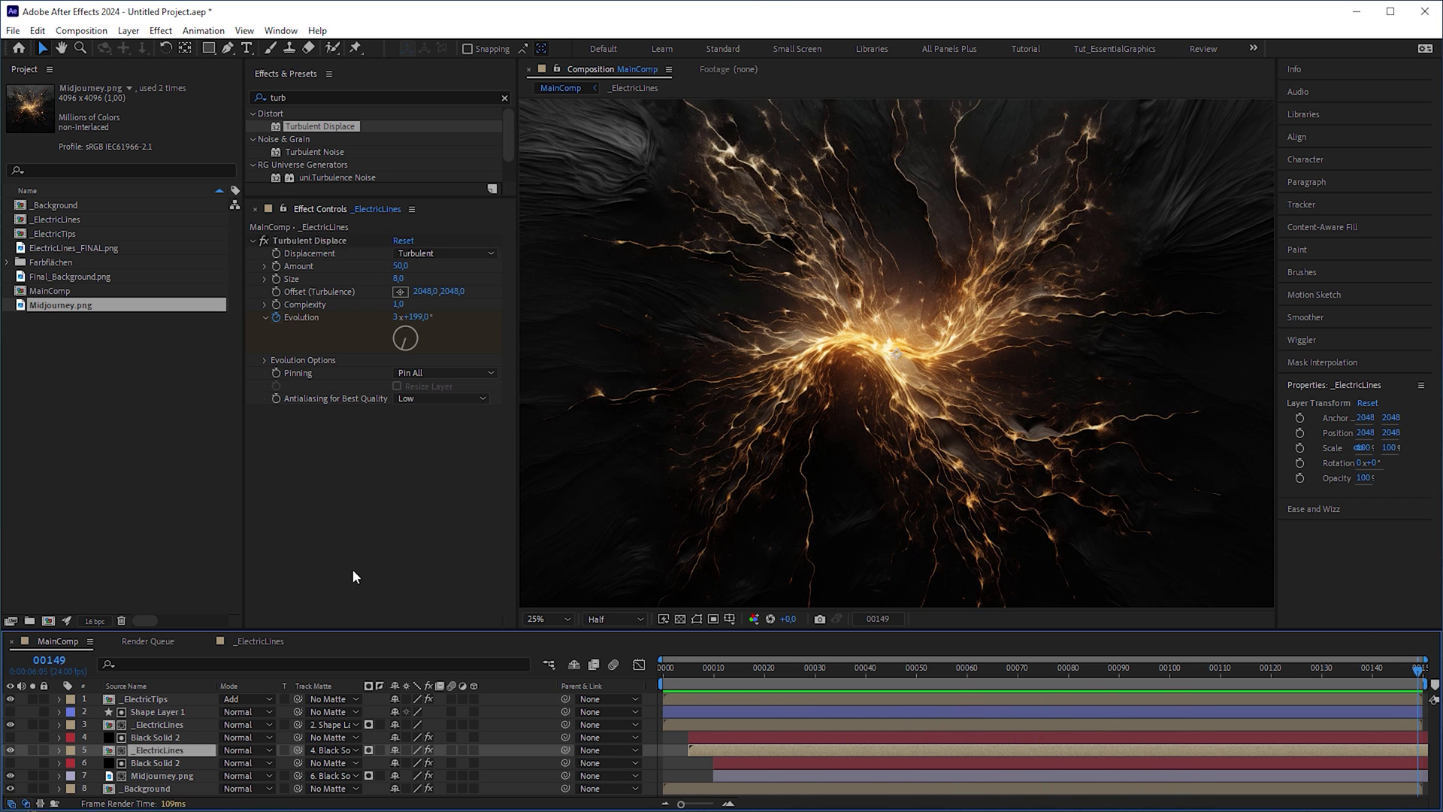
{"action": "left_click", "coordinate": [402, 265]}
{"action": "type", "text": "150"}
{"action": "key", "text": "Return"}
{"action": "key", "text": "space"}
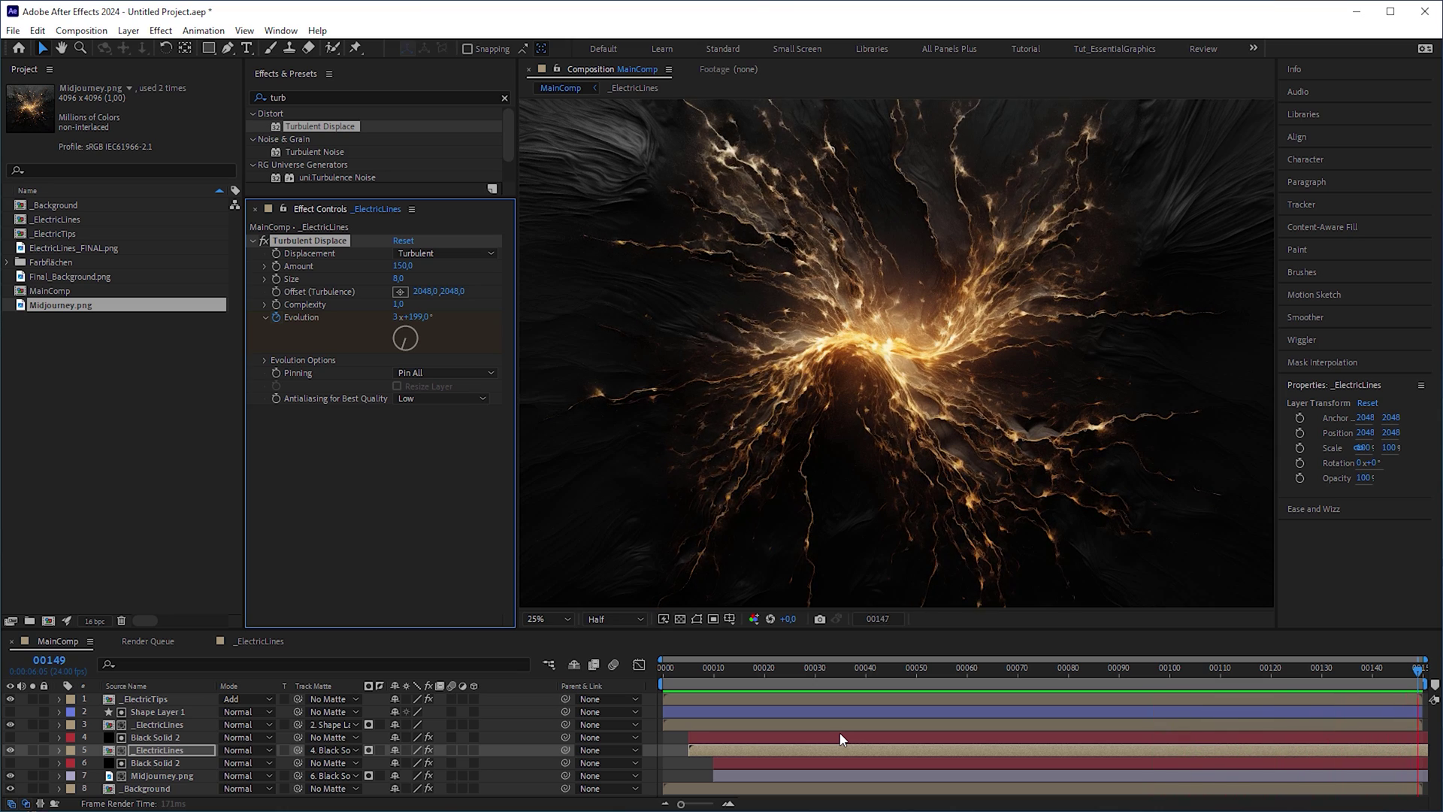
{"action": "left_click", "coordinate": [908, 669]}
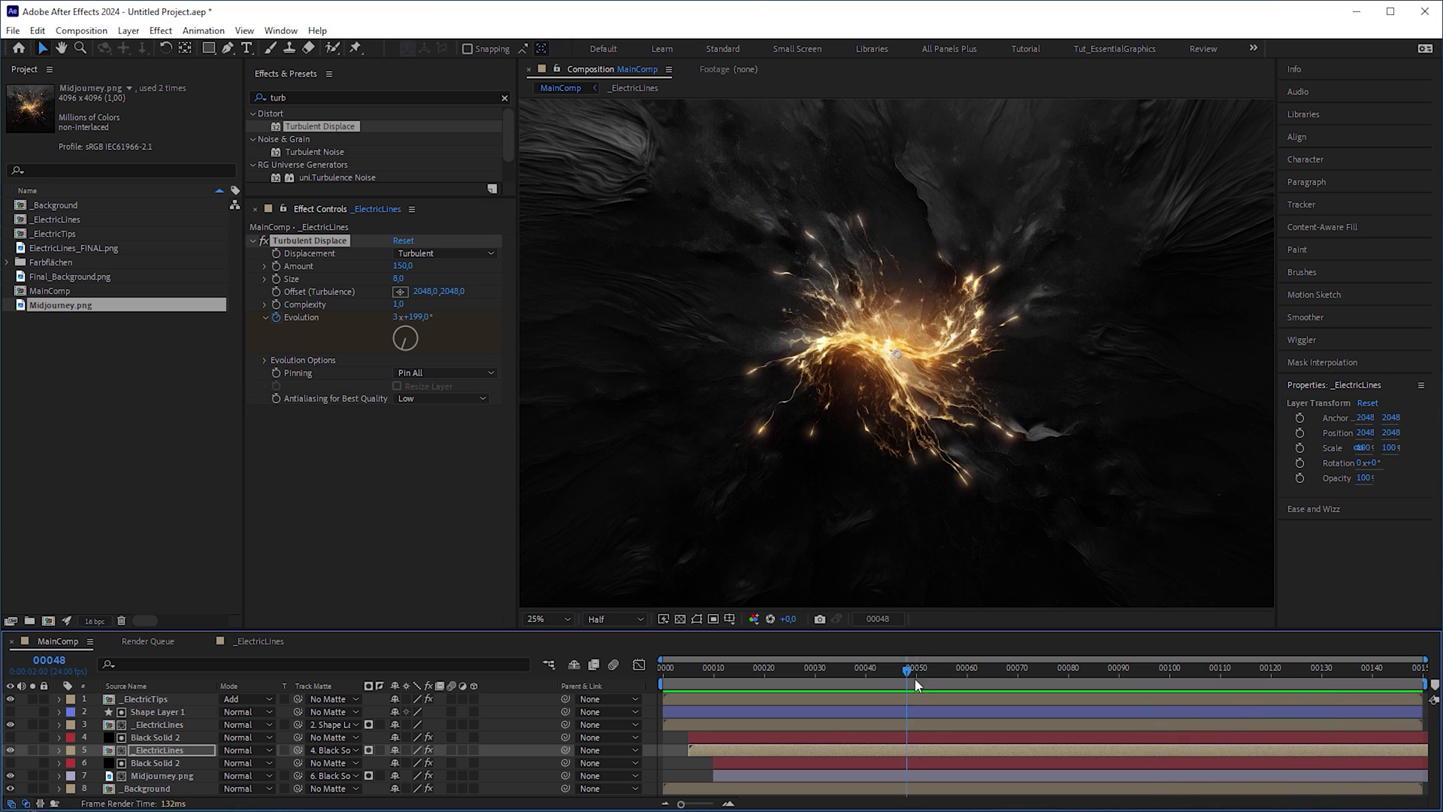
Open the _ElectricTips composition, duplicate Shape Layer 2 together with its _ElectricLines layer, and stack the copies above the originals
{"action": "left_click", "coordinate": [165, 705]}
{"action": "double_click", "coordinate": [165, 705]}
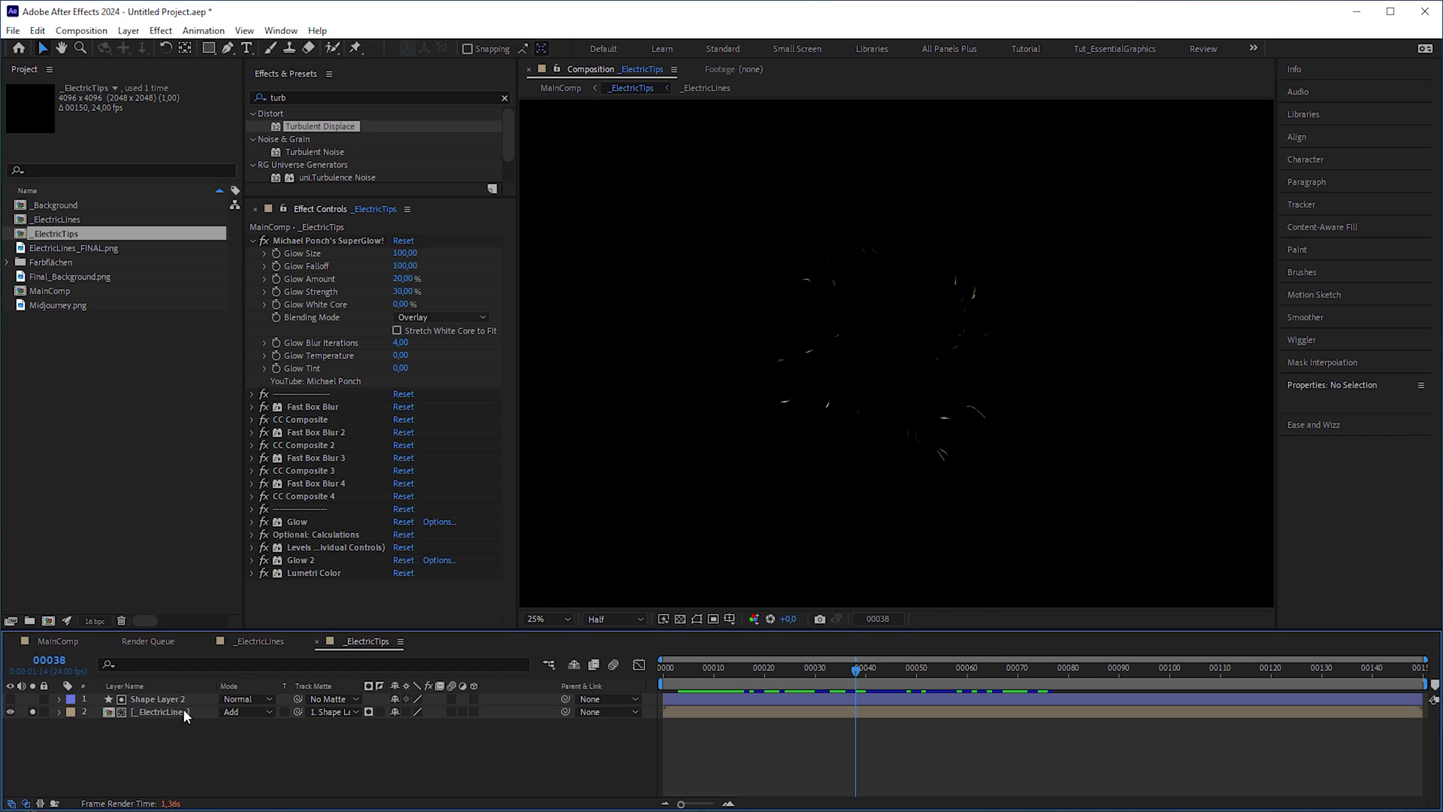
{"action": "left_click", "coordinate": [184, 710]}
{"action": "key", "text": "ctrl+a"}
{"action": "key", "text": "ctrl+d"}
{"action": "left_click_drag", "start_coordinate": [181, 723], "coordinate": [188, 703]}
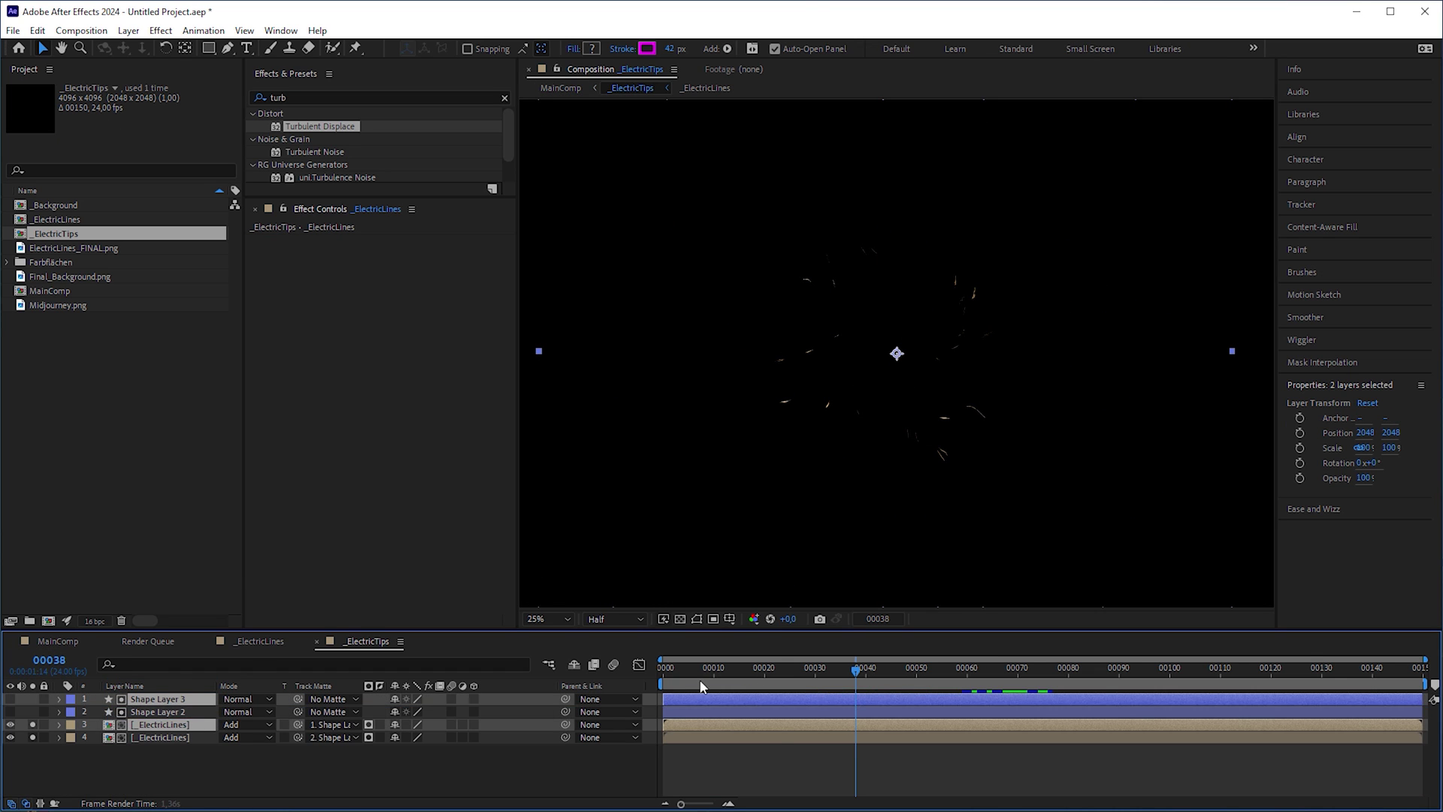
Start the duplicated matte and line pair at frame 20 and add another copy of the pair starting at frame 40
{"action": "left_click", "coordinate": [780, 669]}
{"action": "left_click_drag", "start_coordinate": [713, 714], "coordinate": [800, 718]}
{"action": "key", "text": "ctrl+d"}
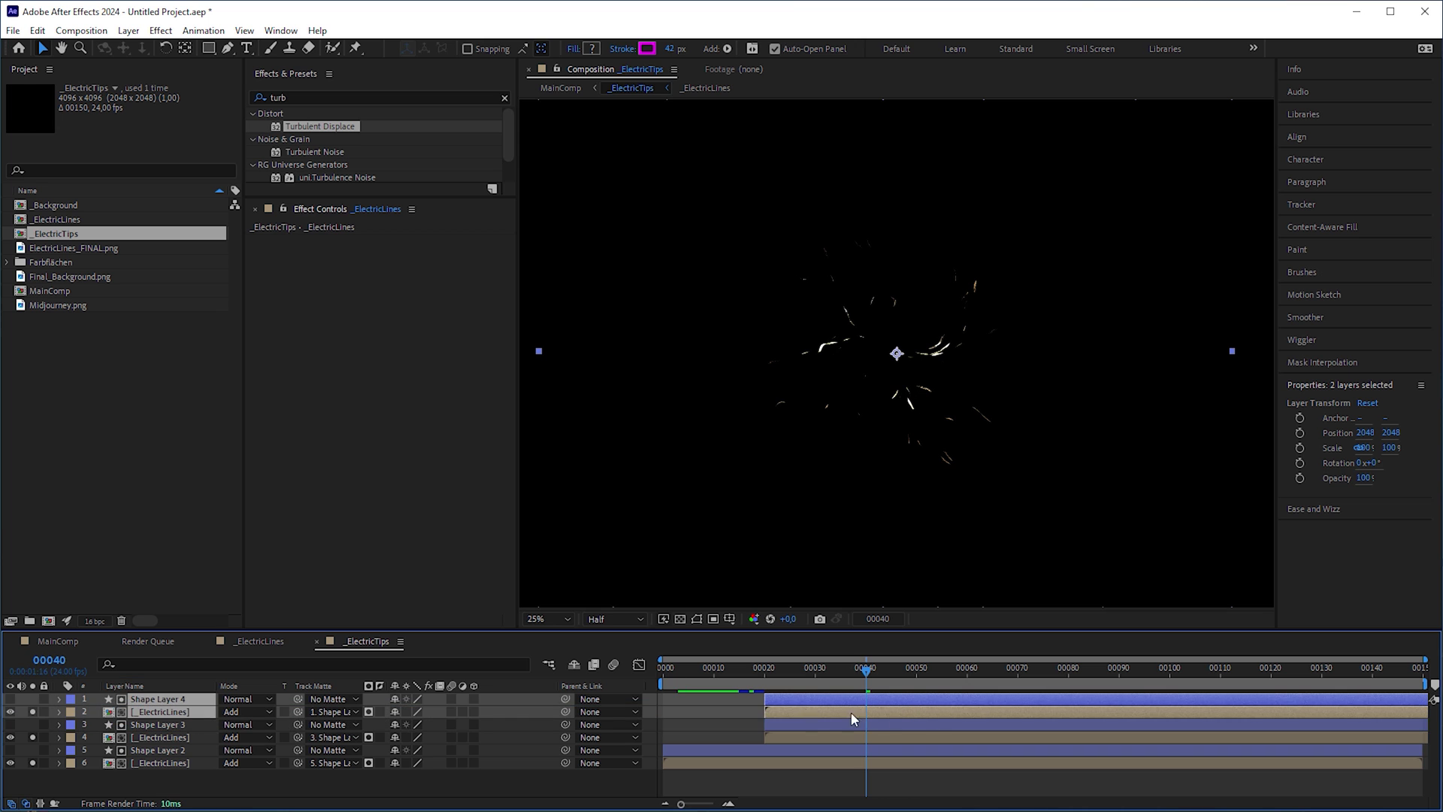
{"action": "left_click_drag", "start_coordinate": [884, 676], "coordinate": [973, 679]}
Set the stroke width of Shape Layers 3 and 4 to 11 px and return to MainComp to preview the tips
{"action": "left_click", "coordinate": [913, 723]}
{"action": "left_click", "coordinate": [918, 701], "text": "ctrl"}
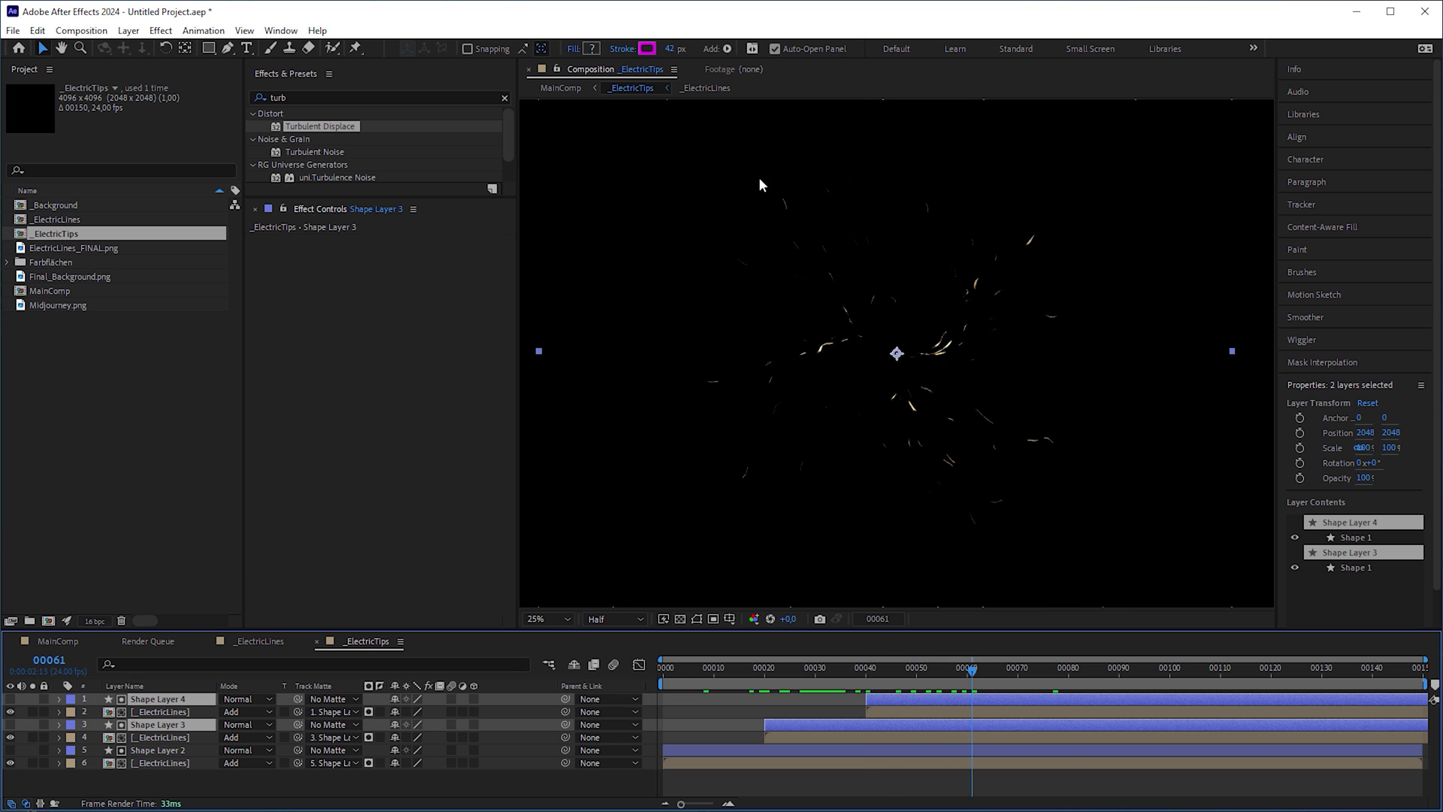
{"action": "left_click_drag", "start_coordinate": [671, 48], "coordinate": [657, 56]}
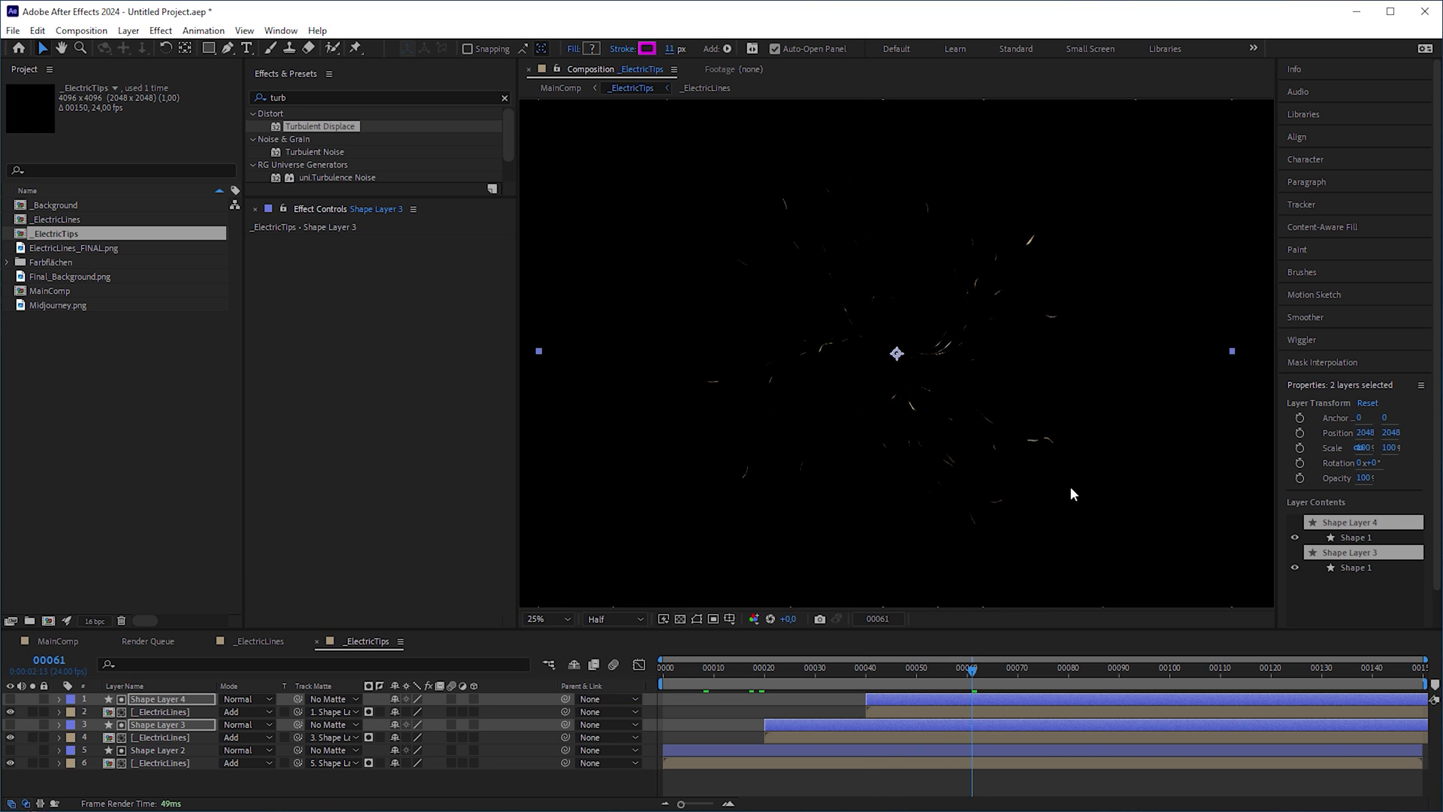
{"action": "left_click", "coordinate": [560, 88]}
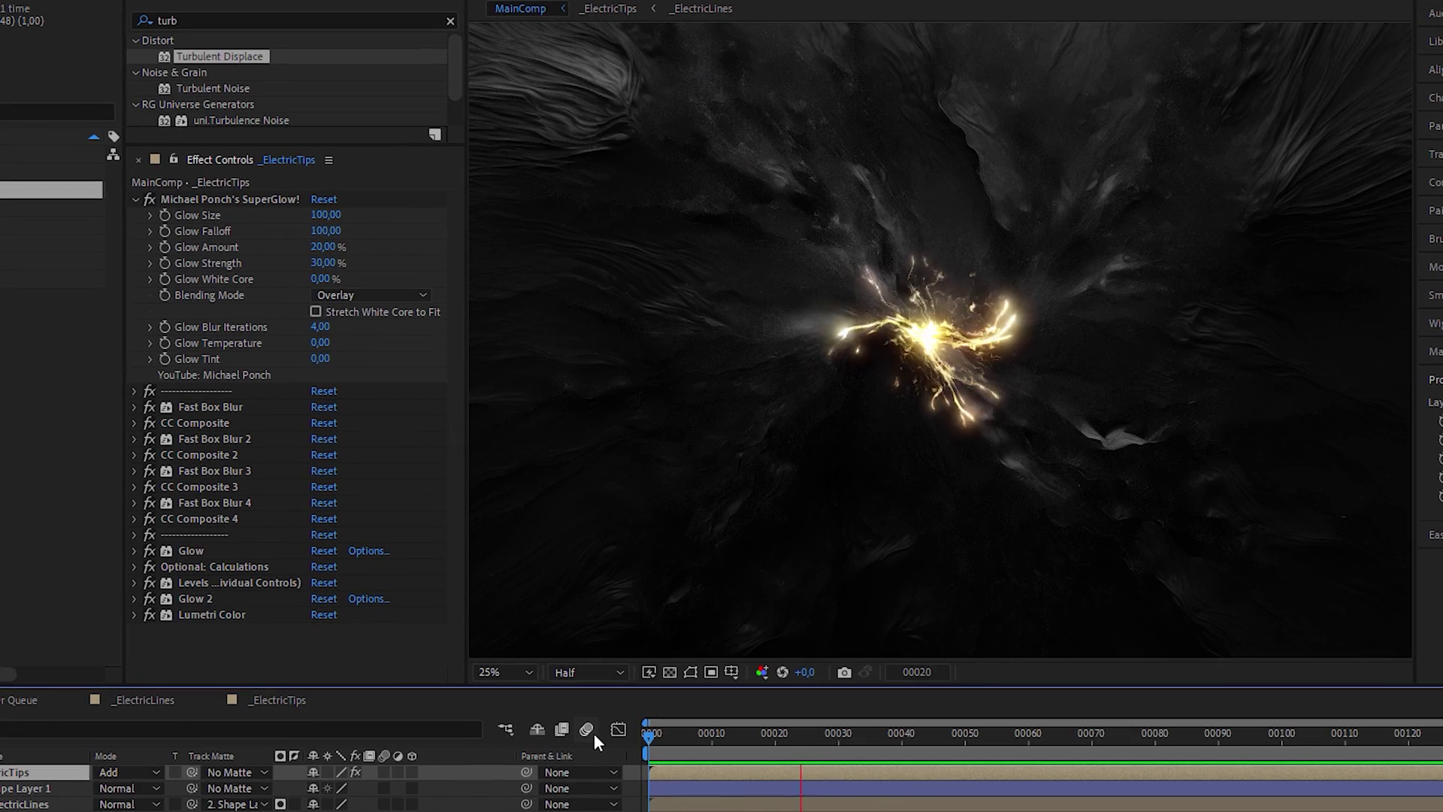